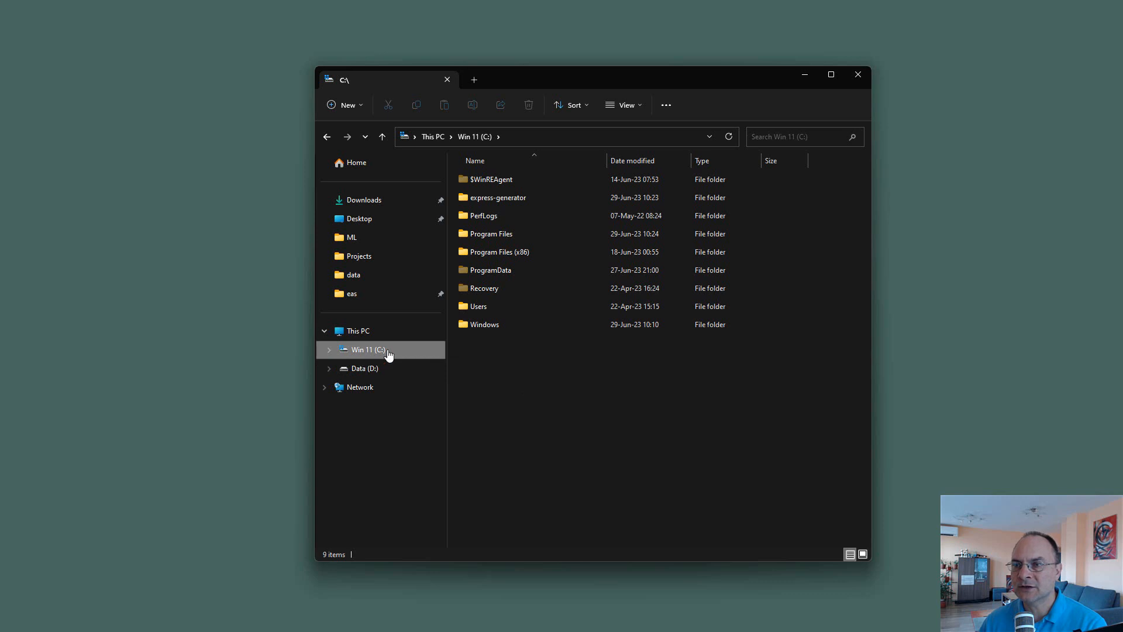
Step: Permanently delete all loose files in C:\express-generator, from eula.txt to README.md, keeping the bin, collections and data folders
double_click(497, 199)
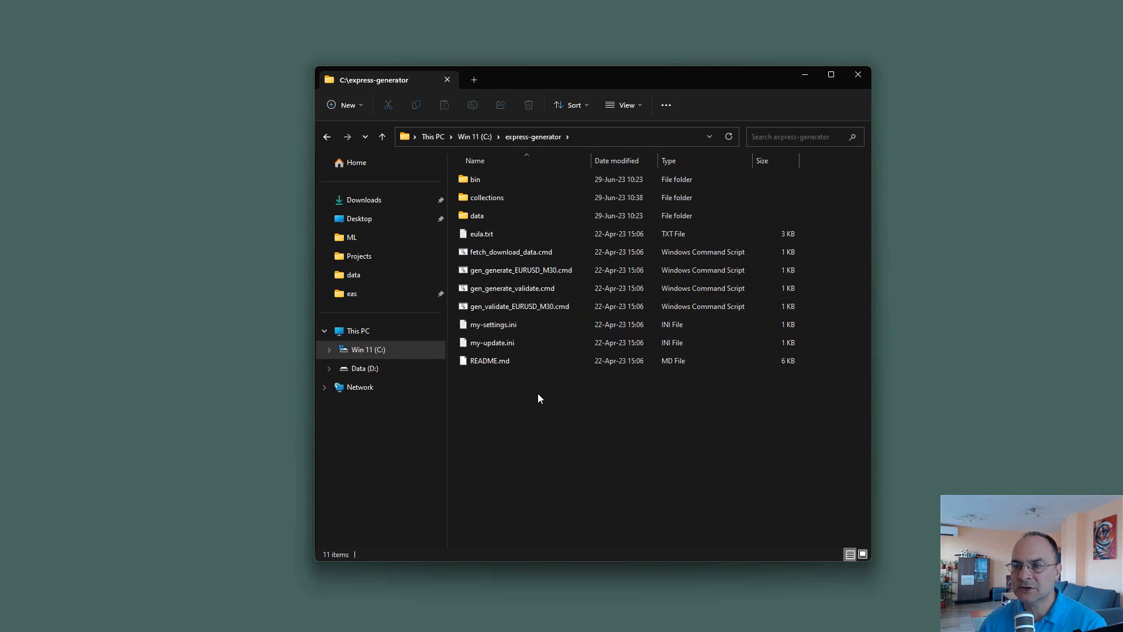
left_click_drag(591, 398, 466, 234)
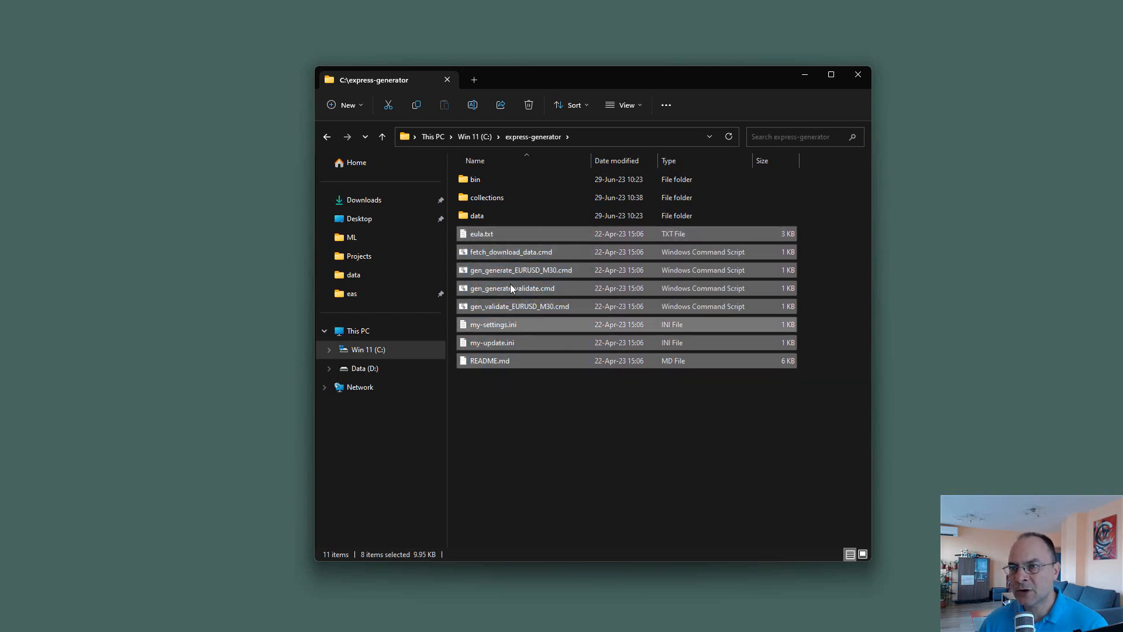
key("shift+Delete")
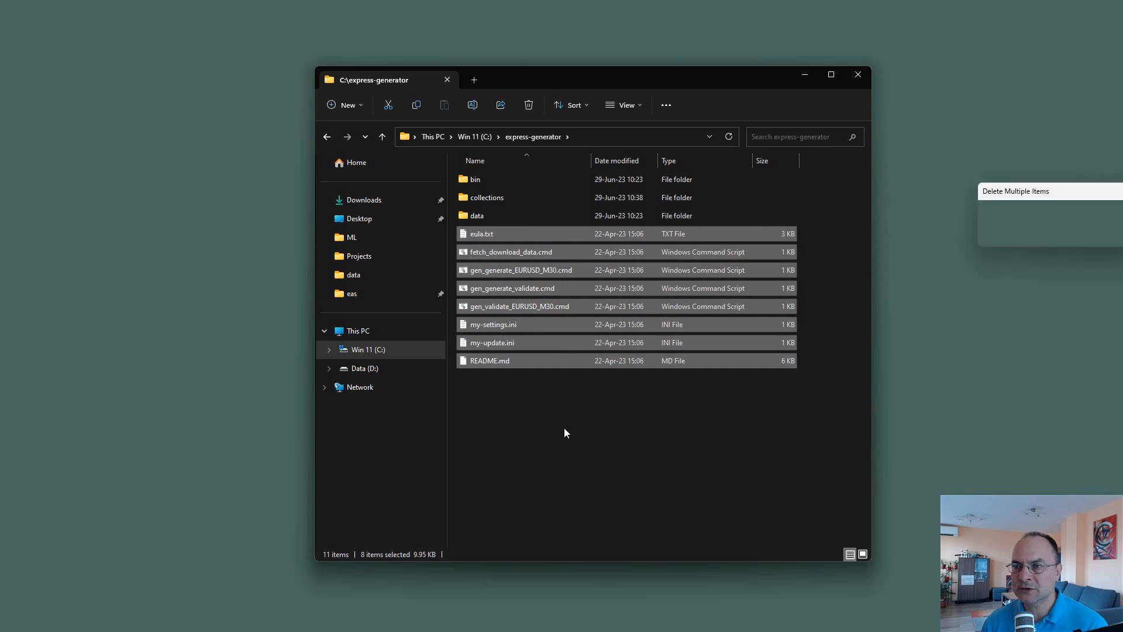
key("Return")
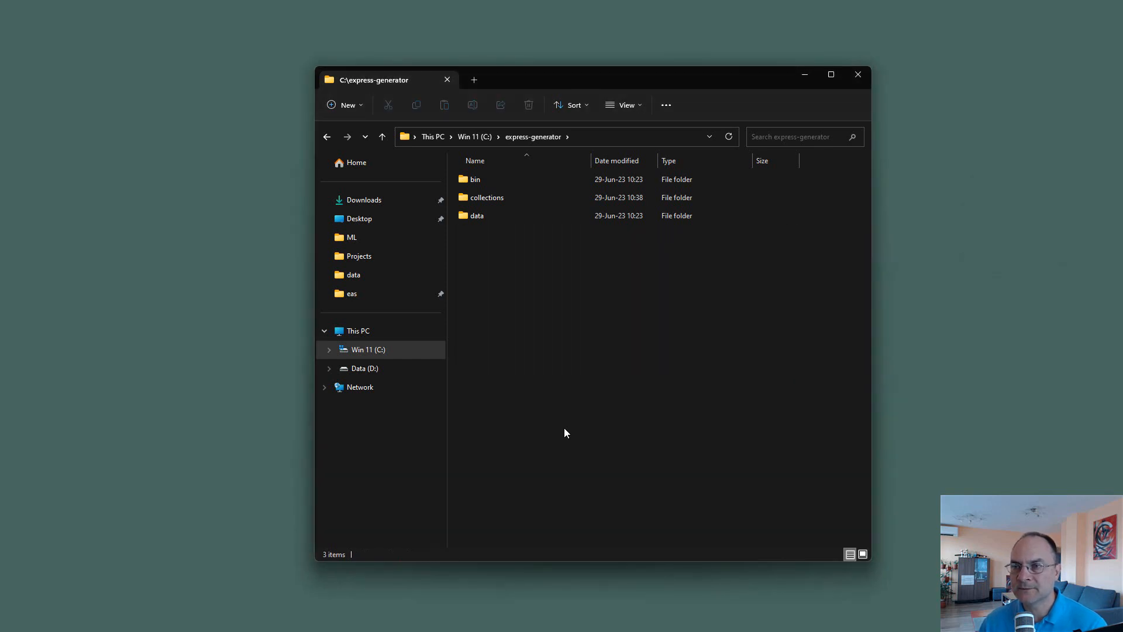
Step: Open gen.settings.ini from the express-generator bin folder in Notepad placed beside the folder window, enlarging the text to 190%
double_click(466, 185)
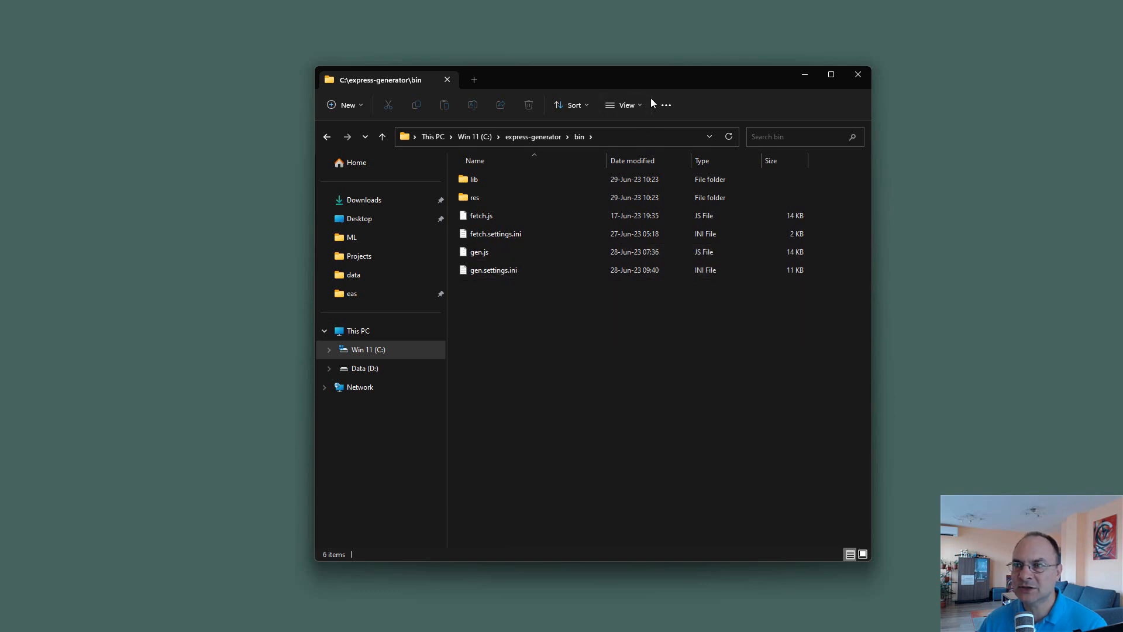
left_click_drag(637, 78, 455, 64)
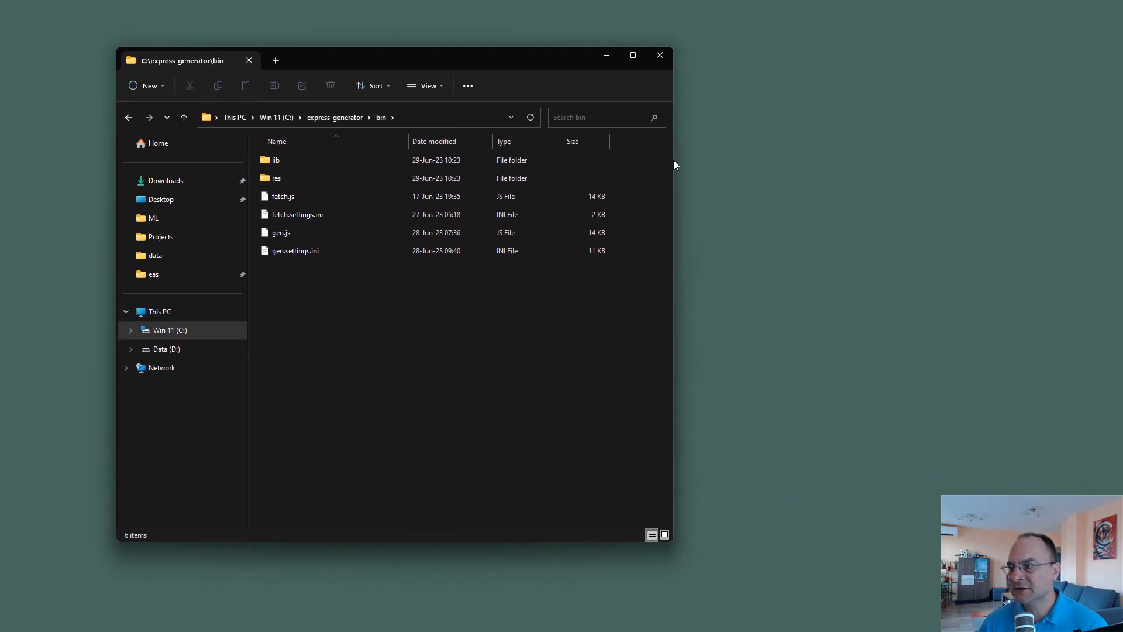
left_click_drag(1122, 330, 811, 115)
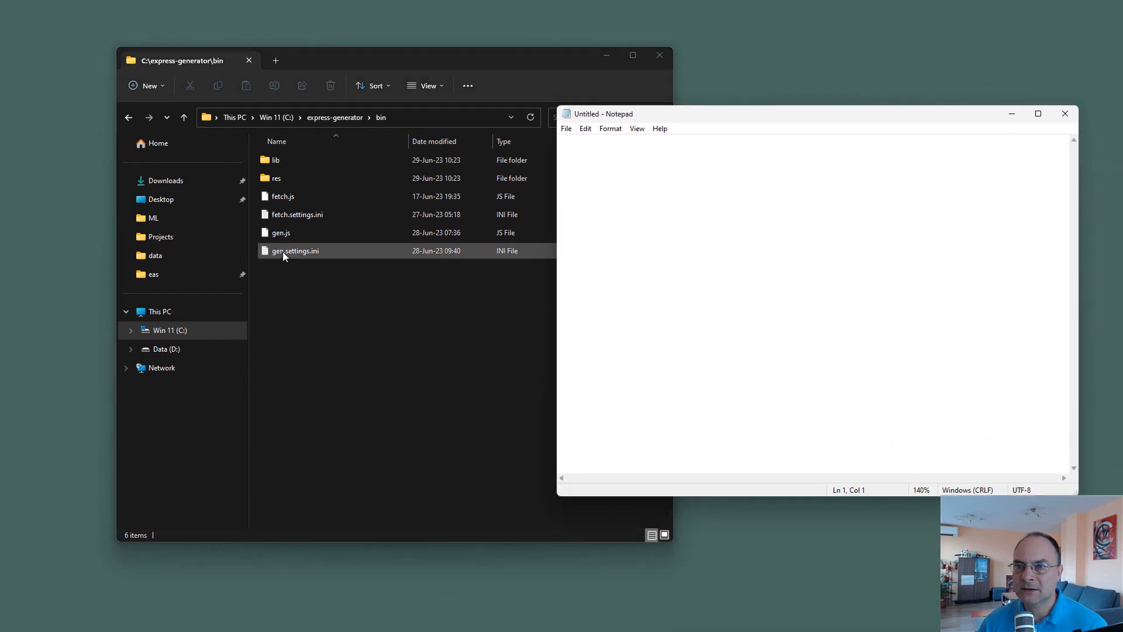
left_click_drag(283, 251, 827, 268)
scroll(843, 296, "up", 5, "ctrl")
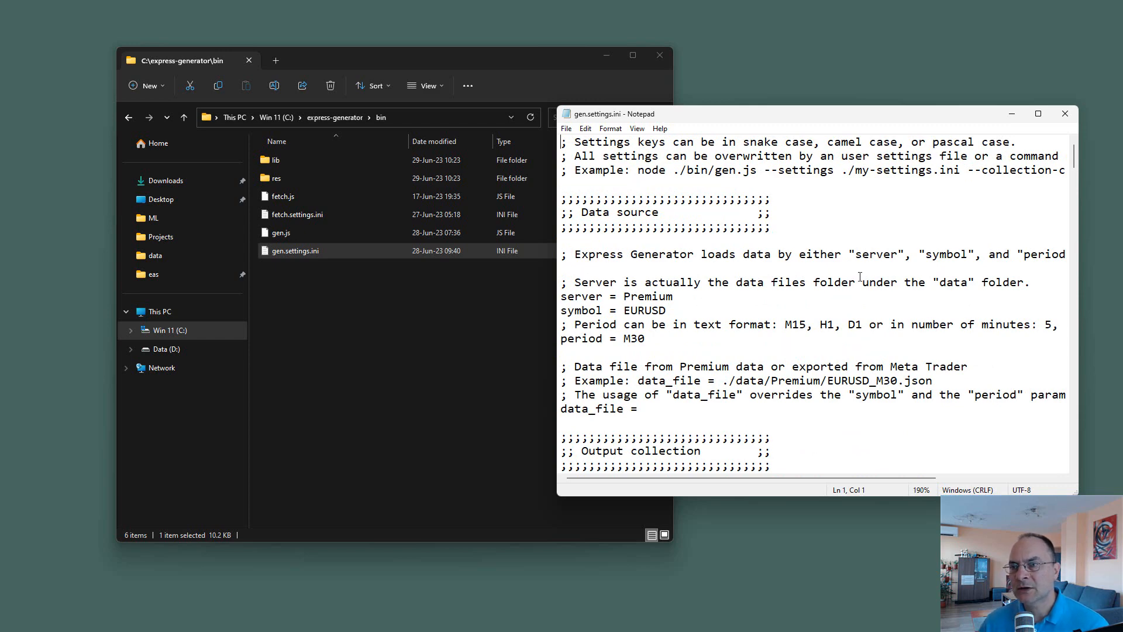
Step: Examine the resolve_correlation setting in gen.settings.ini and close Notepad without editing
scroll(644, 367, "down", 15)
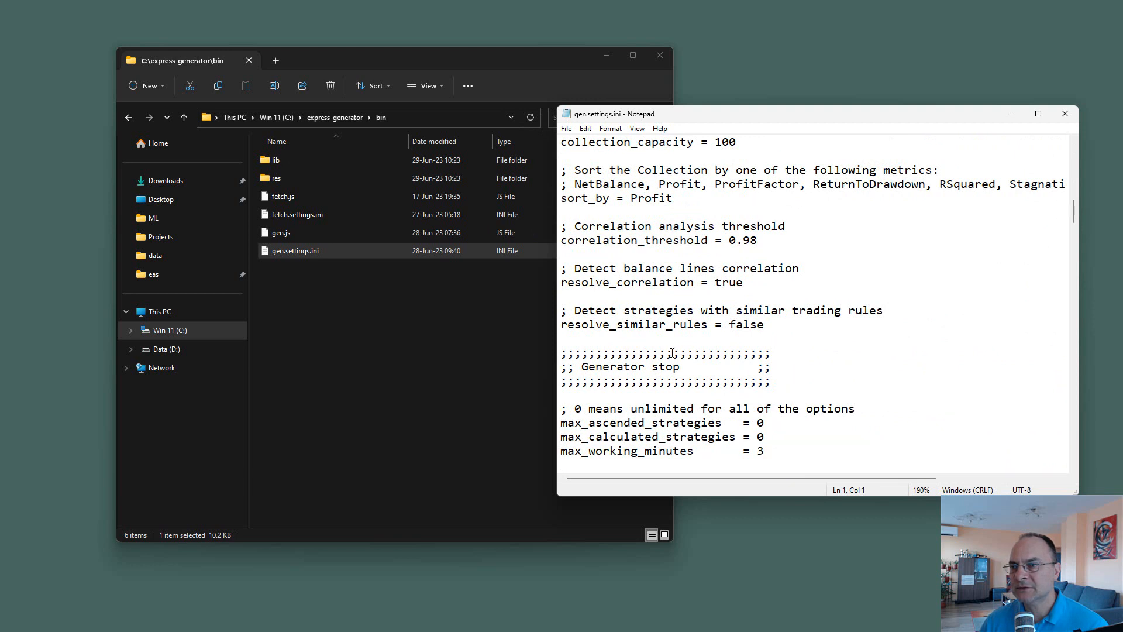
left_click_drag(743, 283, 562, 287)
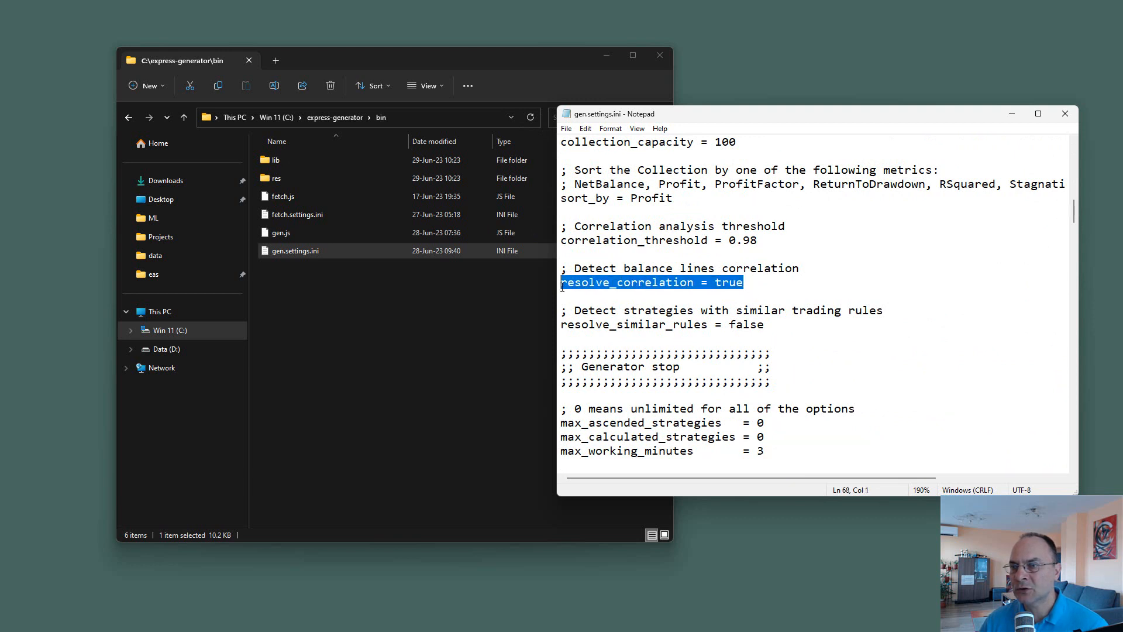
left_click(879, 370)
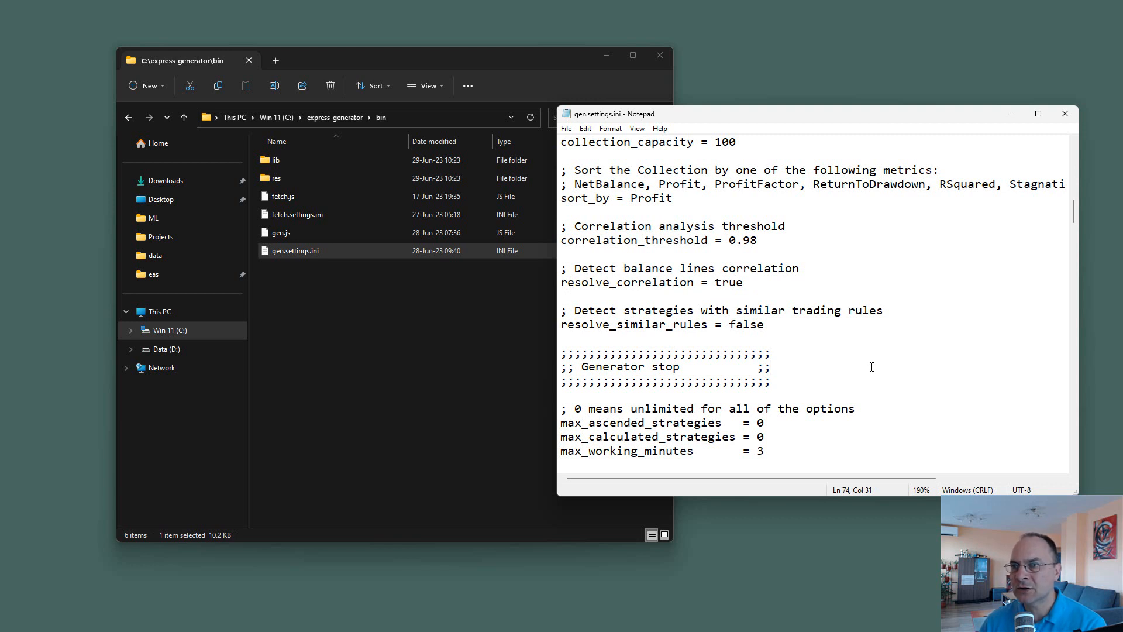
left_click(1067, 117)
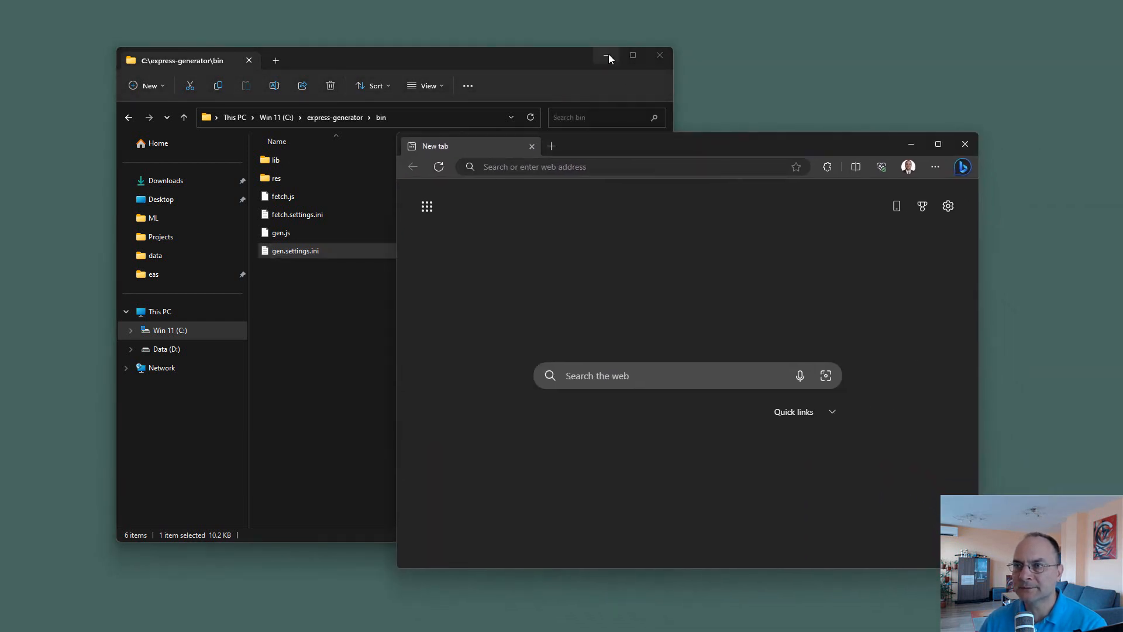
Step: Minimize the folder window and search the web for Notepad++ in the Edge browser
left_click(607, 55)
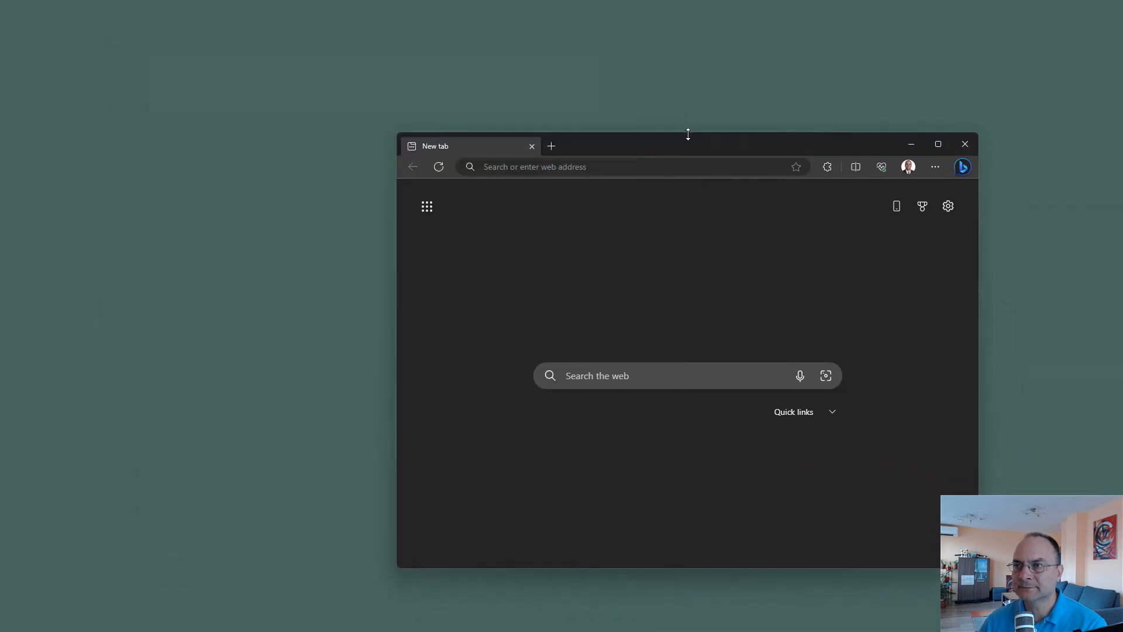
left_click_drag(688, 136, 679, 76)
left_click(597, 303)
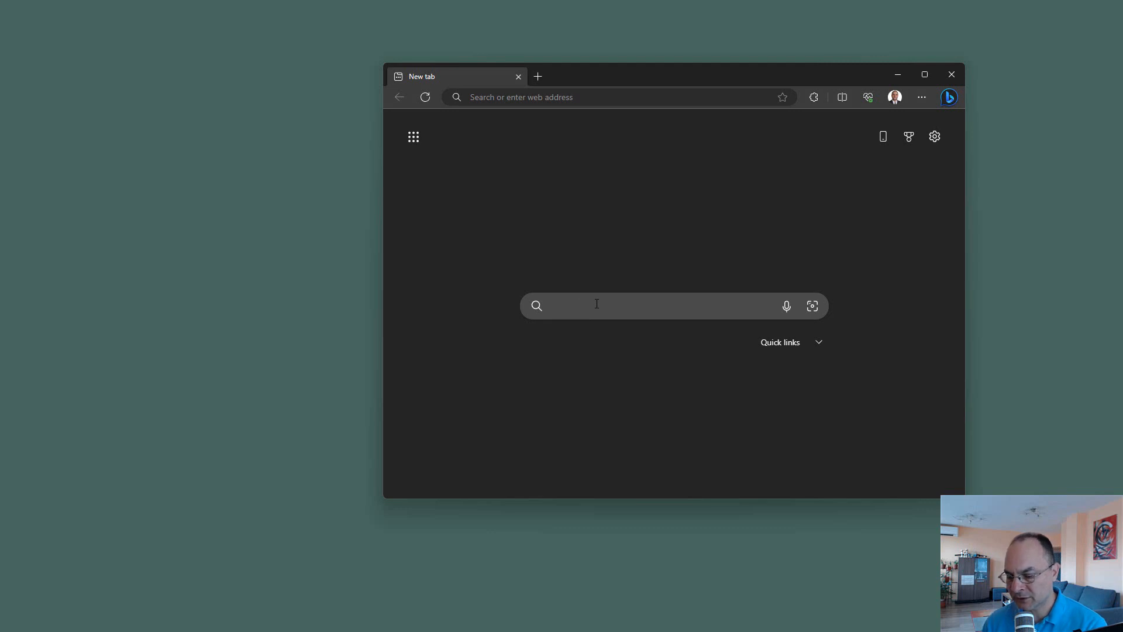
type("Notepad")
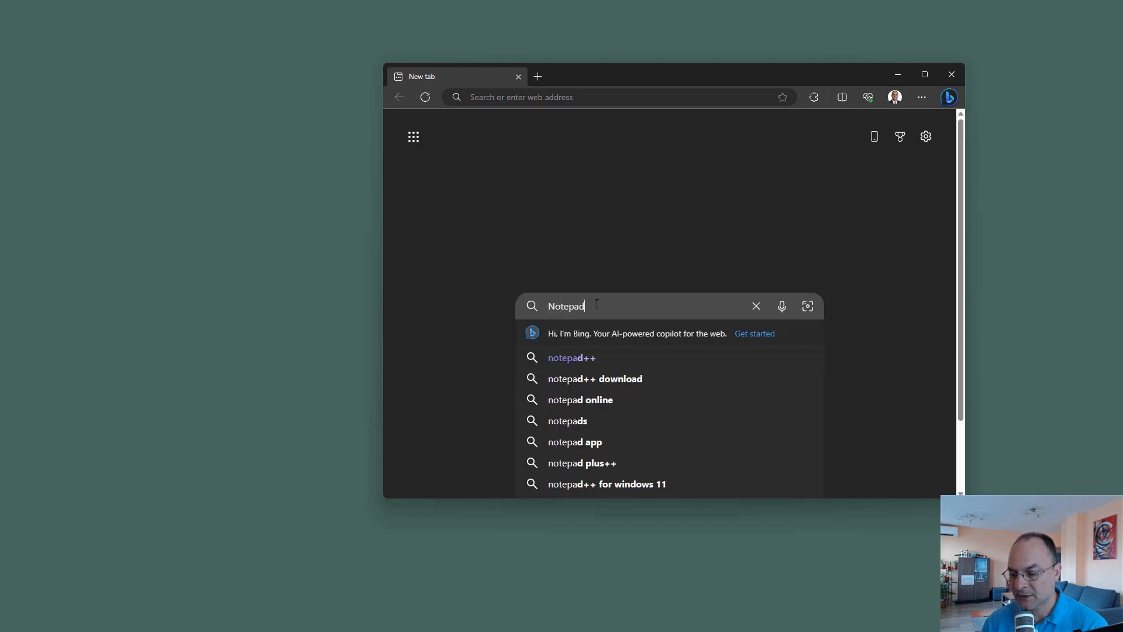
type("++")
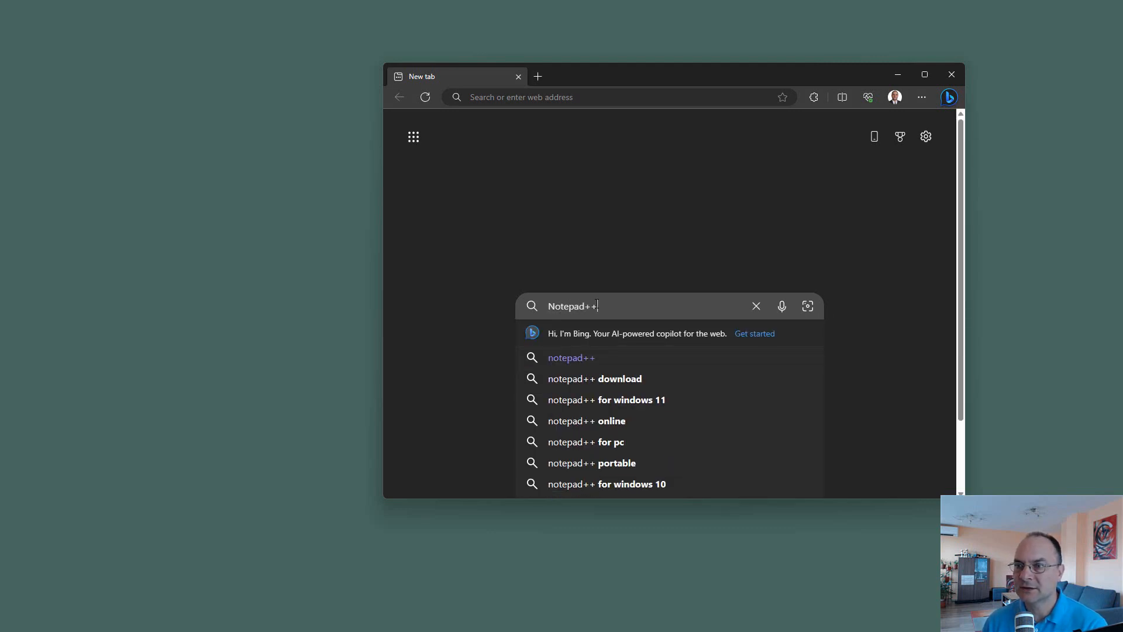
key("Return")
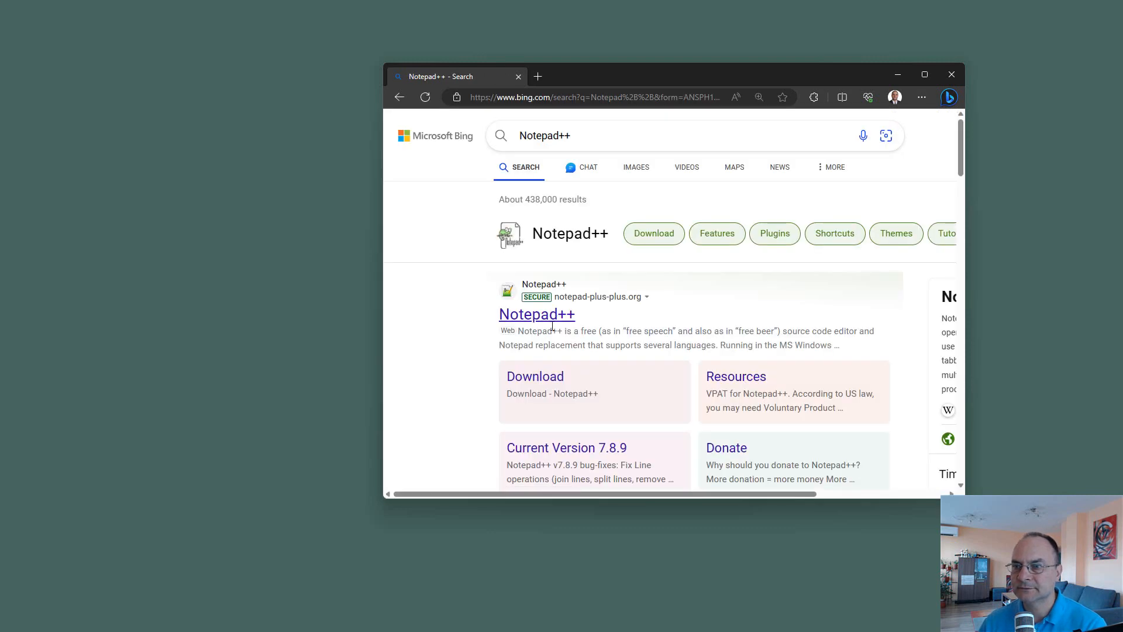
Step: Download the 64-bit Notepad++ v8.5.4 installer from notepad-plus-plus.org, accepting the site's cookie notice
left_click(549, 316)
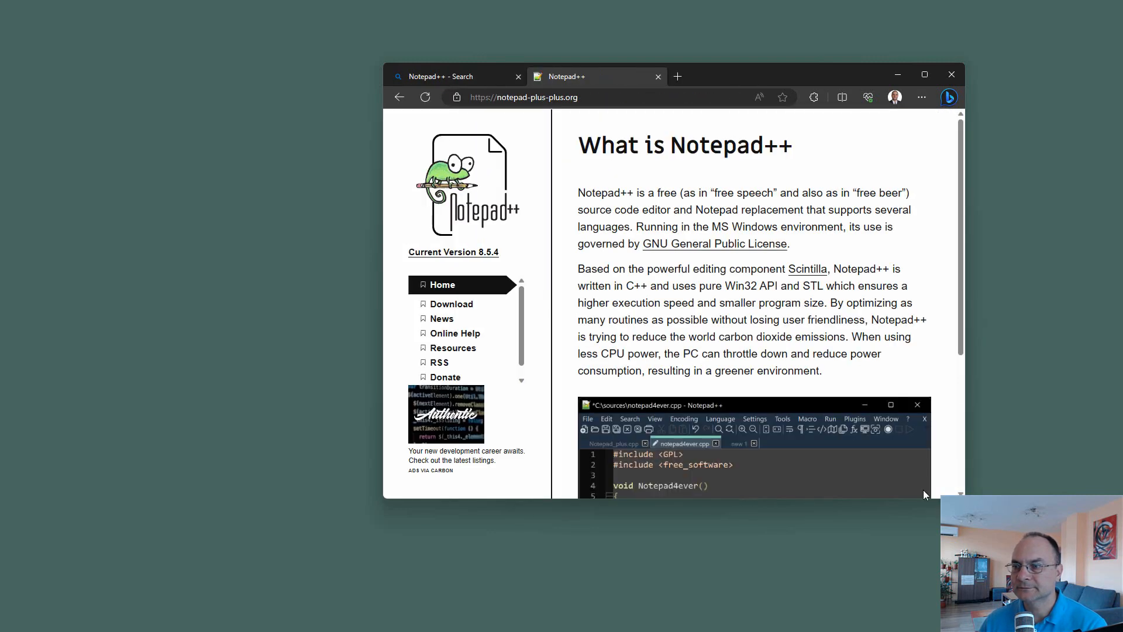
scroll(892, 450, "down", 1)
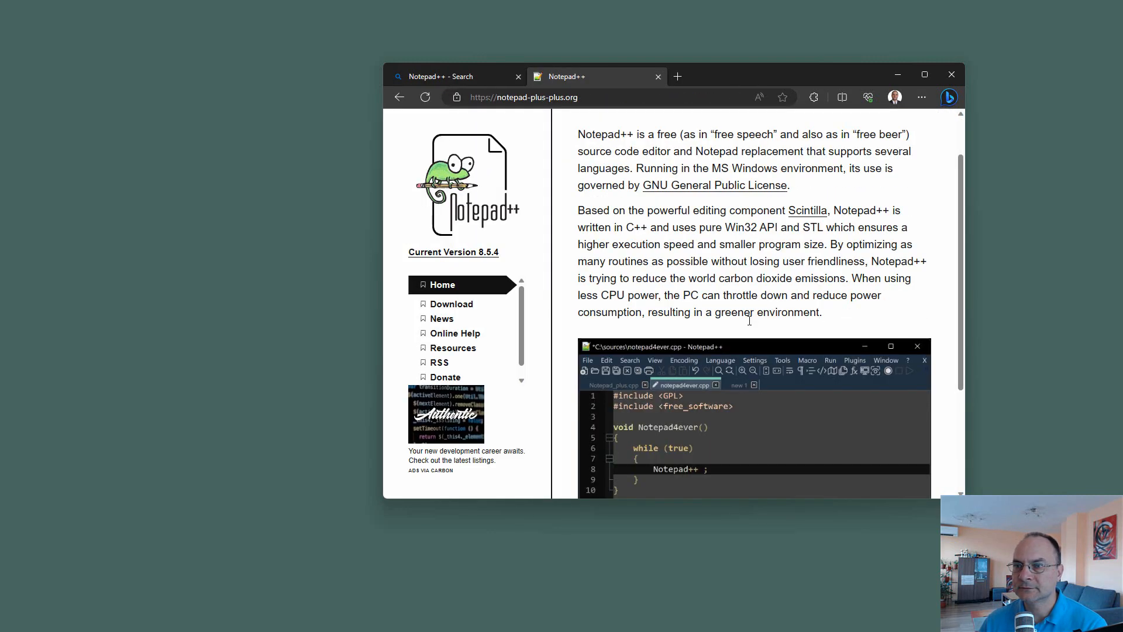
left_click(450, 307)
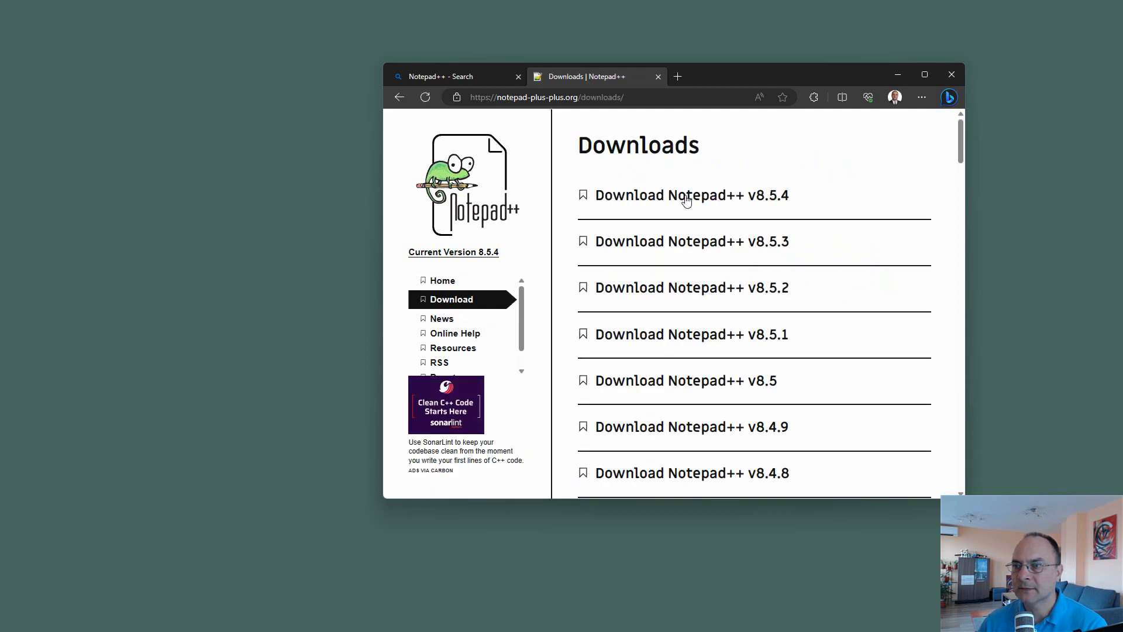
left_click(686, 201)
scroll(815, 276, "down", 1)
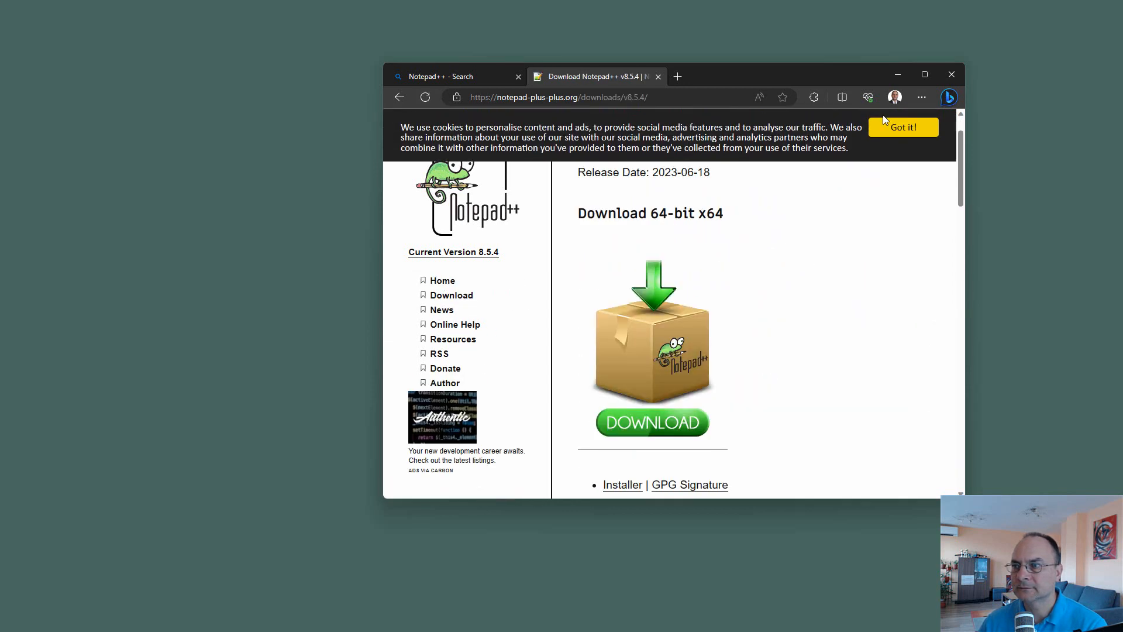
left_click(901, 130)
left_click(673, 423)
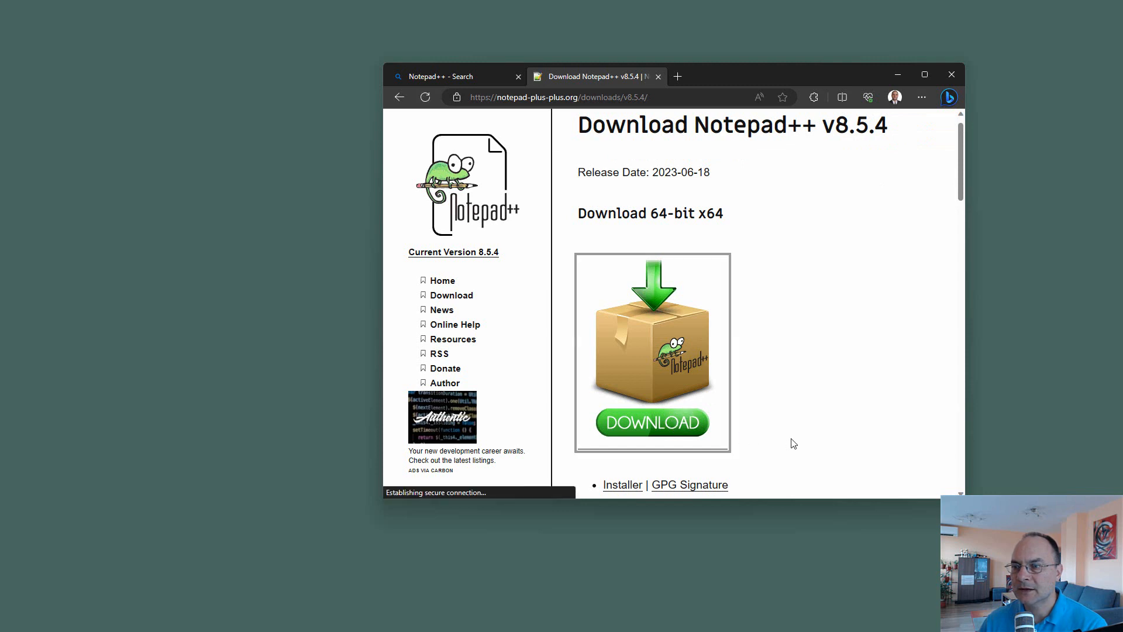
Step: Run the downloaded npp.8.5.4.Installer.x64.exe, minimize the browser and accept English as the installer language
left_click(719, 145)
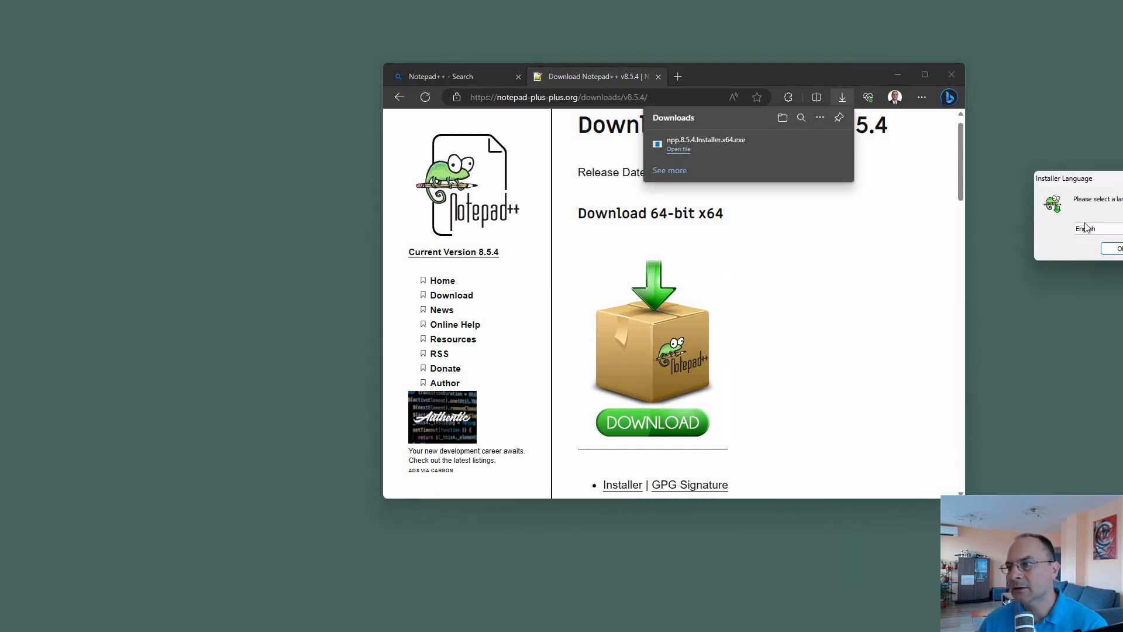
left_click(899, 75)
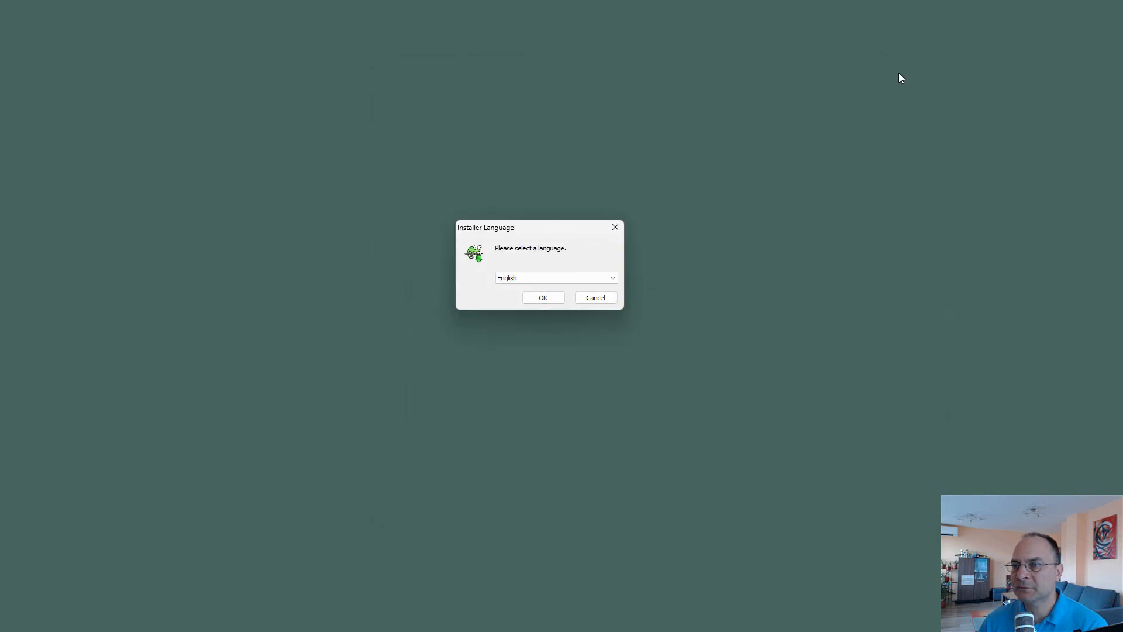
left_click(539, 298)
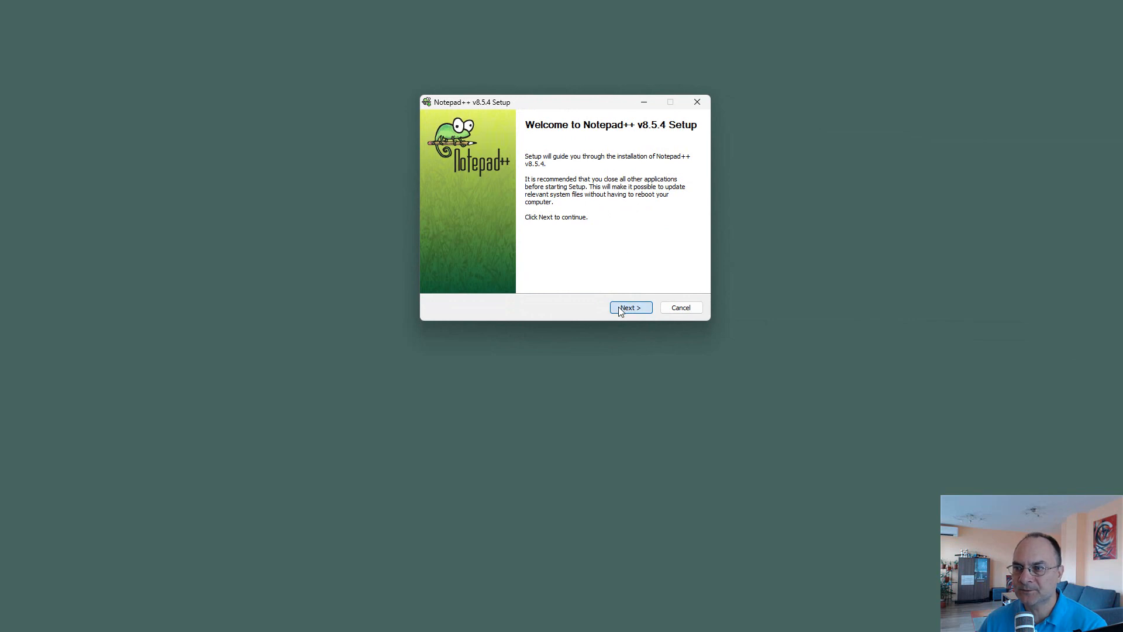
Step: Install Notepad++ v8.5.4 in C:\Program Files\Notepad++ with the default components and no desktop shortcut, and launch it on finishing
left_click(621, 311)
left_click(640, 309)
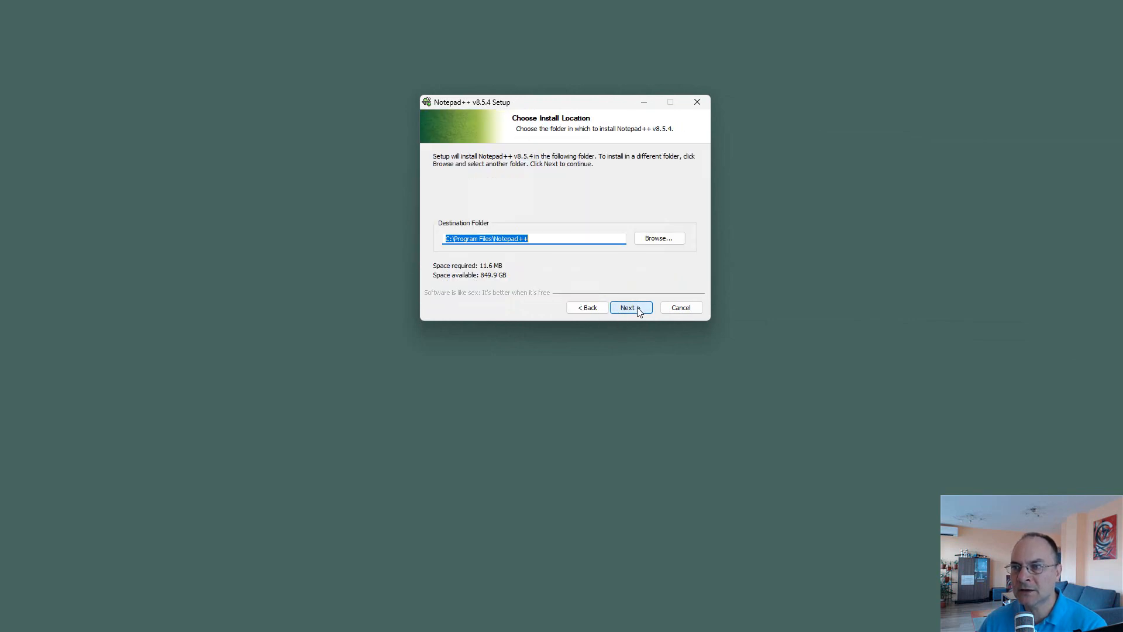
left_click(639, 310)
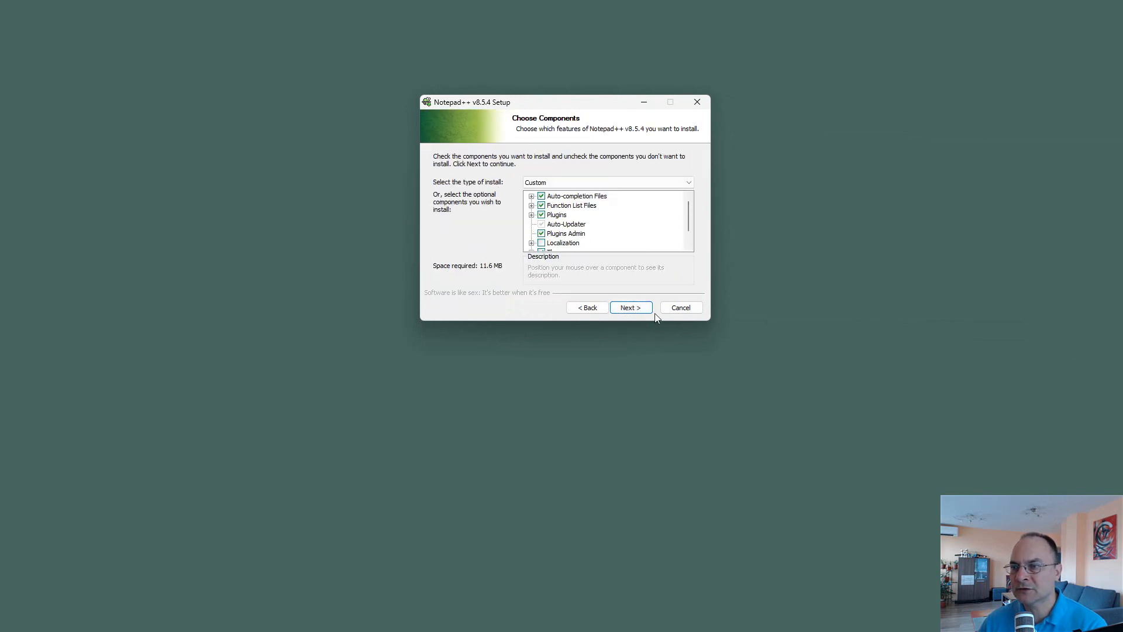
left_click(630, 309)
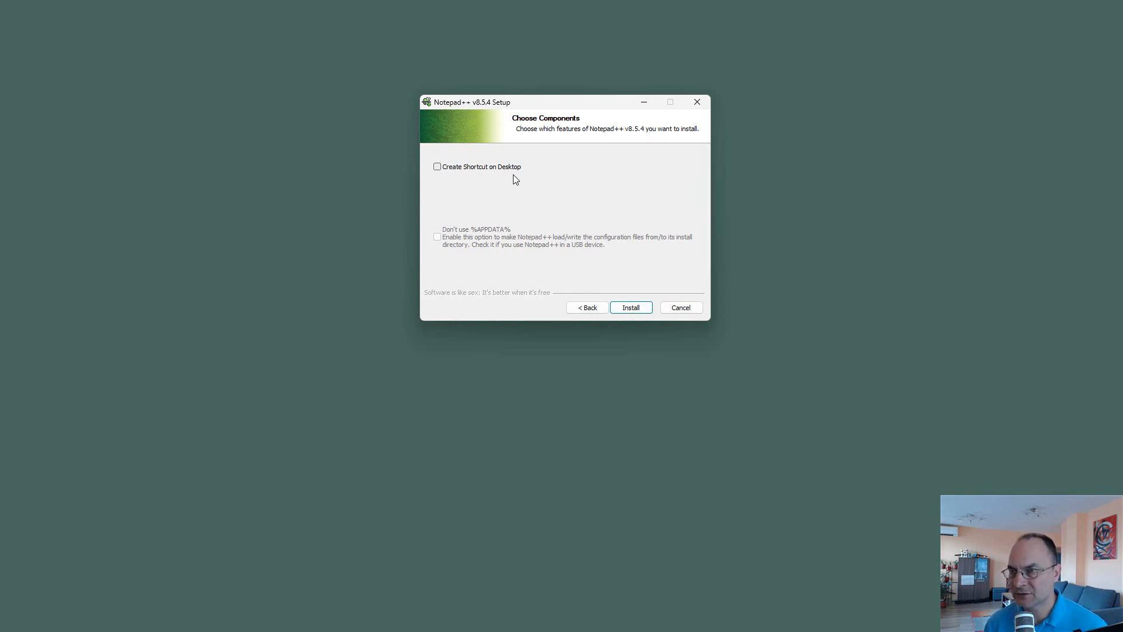
left_click(630, 307)
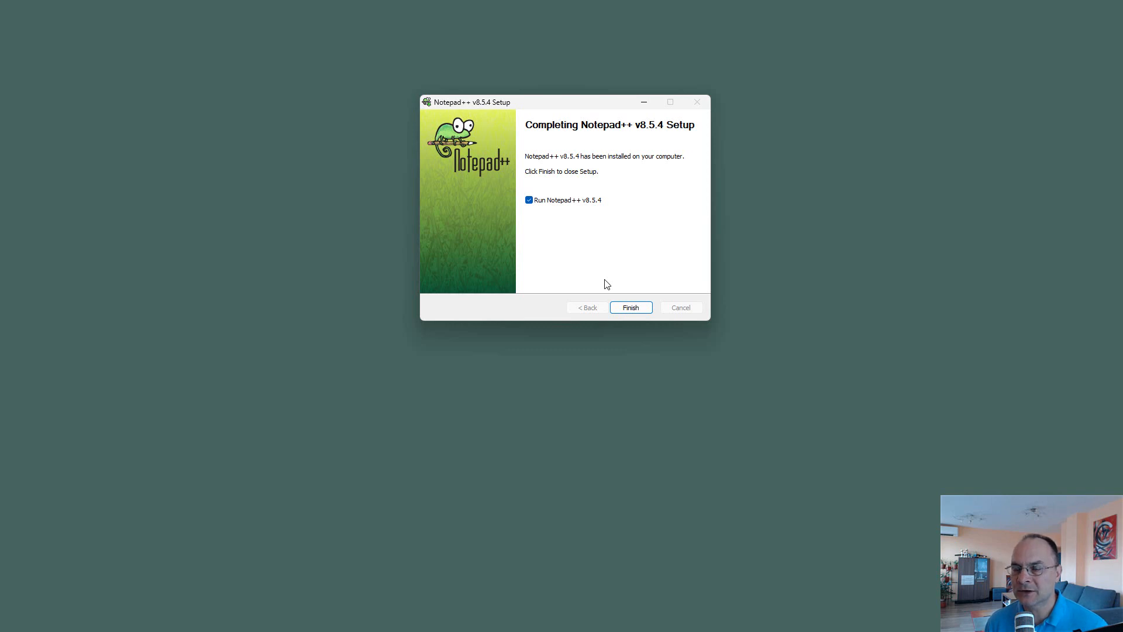
left_click(630, 308)
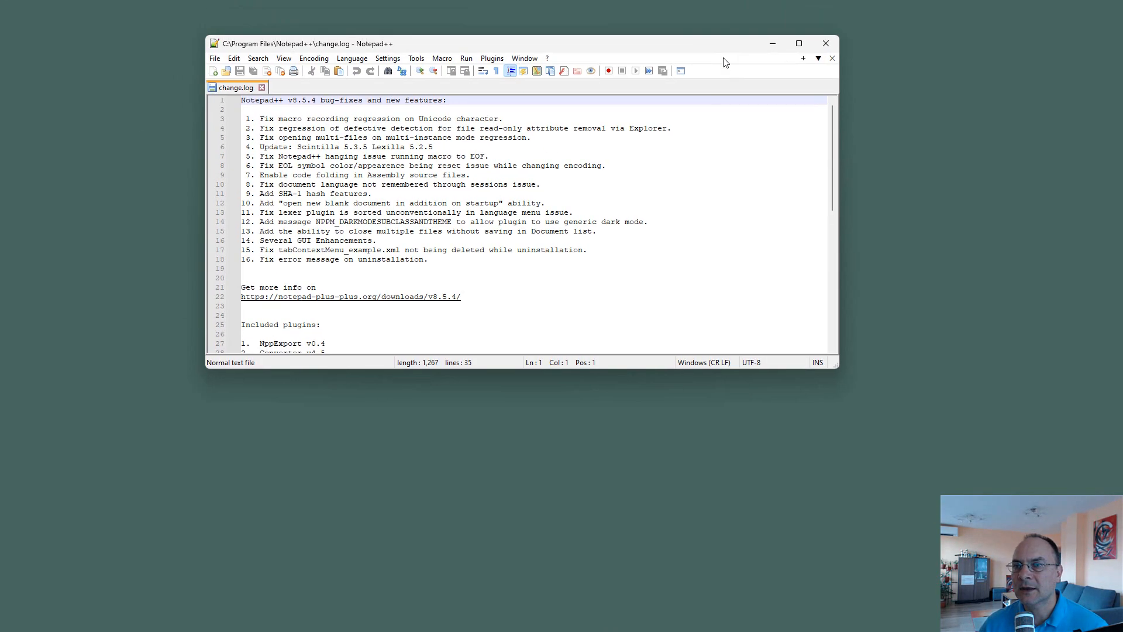
Step: Make the Notepad++ window taller and narrower, close change.log, and reposition the window to leave room beside it
left_click_drag(823, 394, 750, 455)
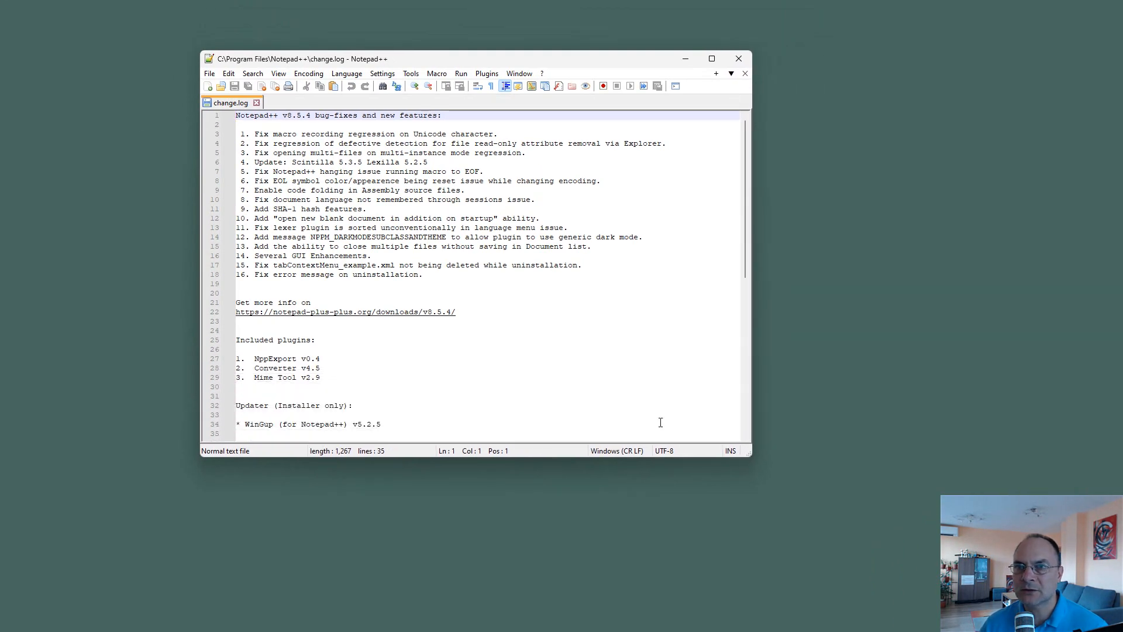
left_click(256, 103)
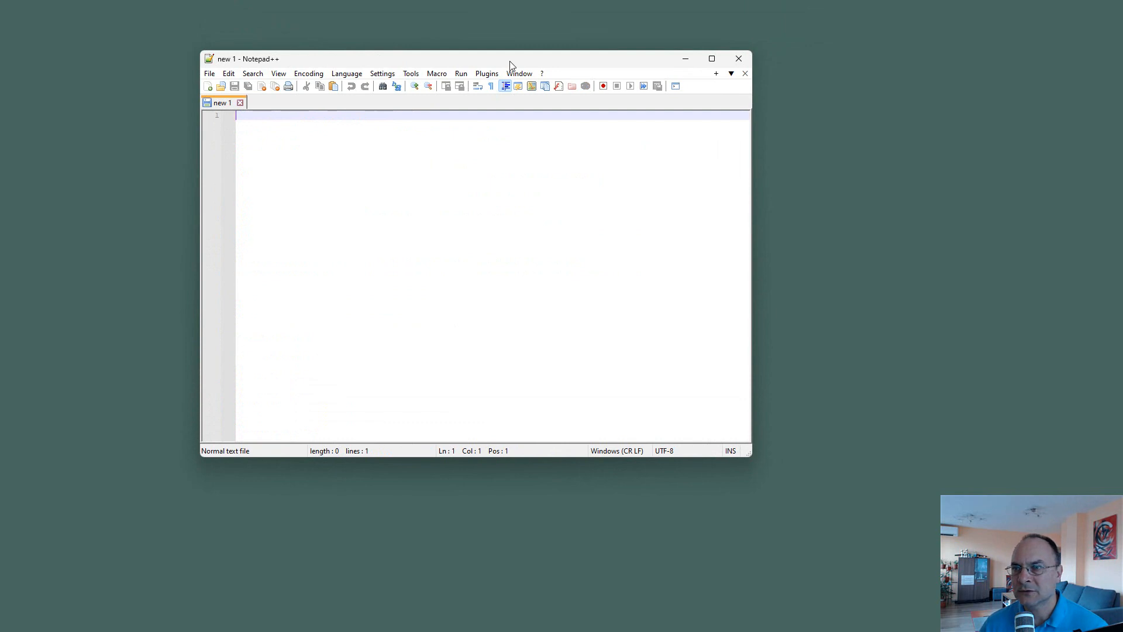
left_click_drag(510, 59, 736, 33)
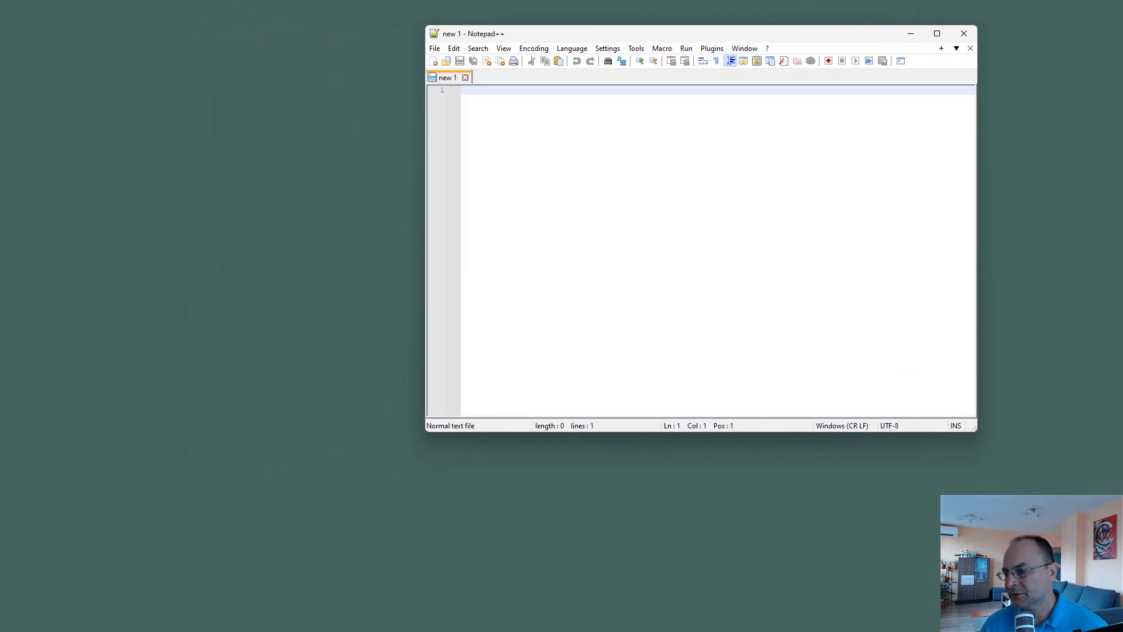
Step: Bring the express-generator bin folder window to the front, place it beside Notepad++, and clear its file selection
key("alt+Tab")
left_click_drag(406, 59, 343, 14)
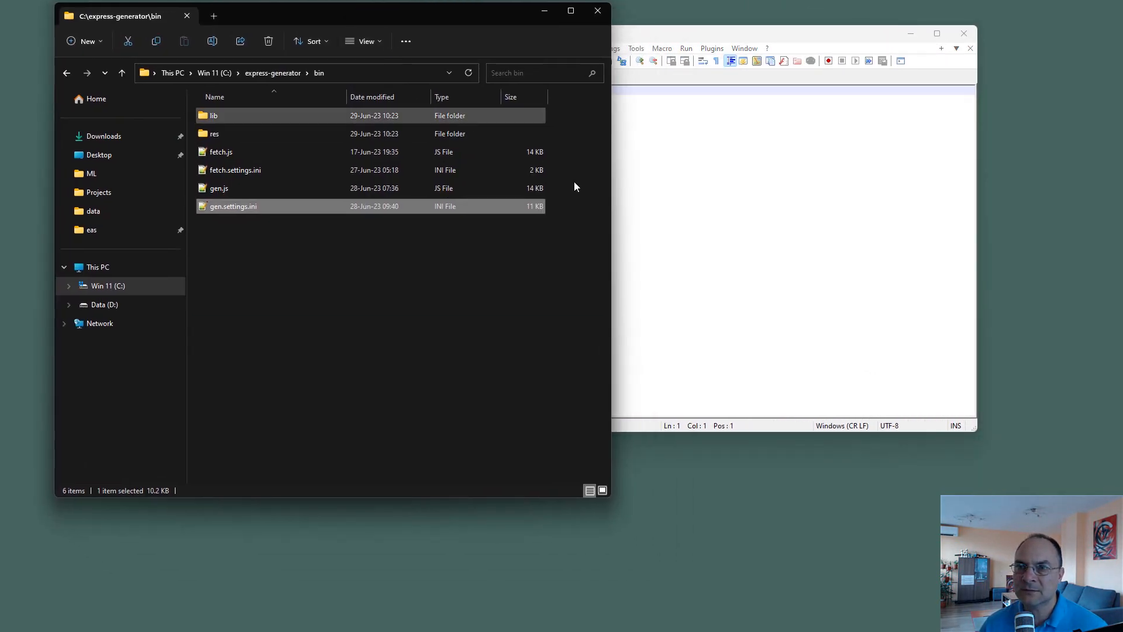
left_click(739, 253)
left_click(264, 314)
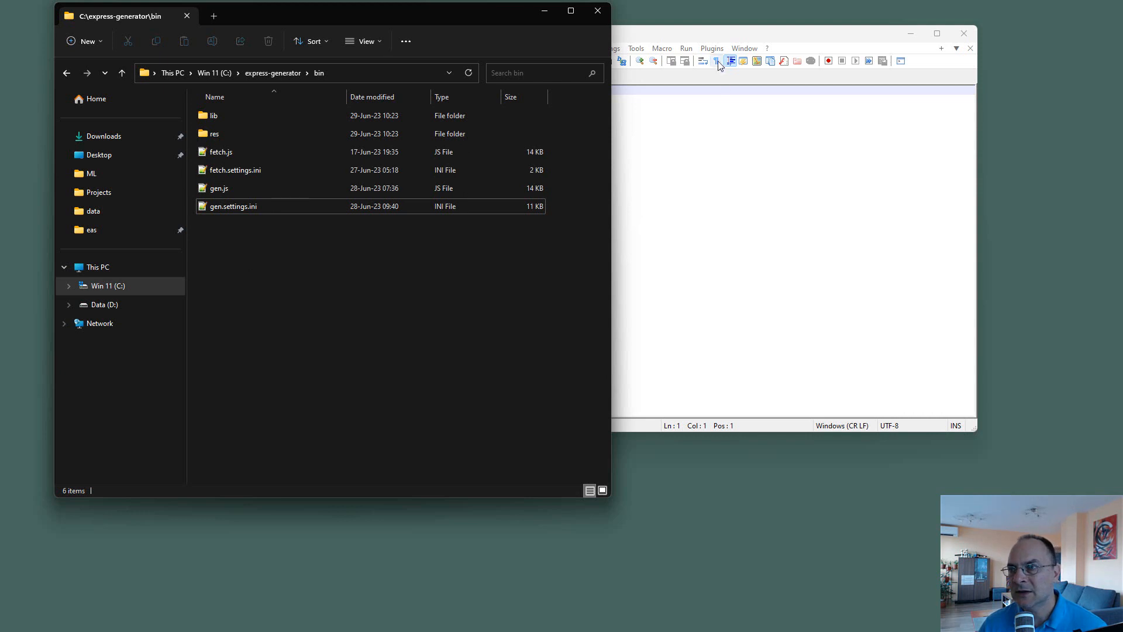
Step: Move the empty Notepad++ window clear of the folder list and close it
left_click_drag(713, 38, 792, 60)
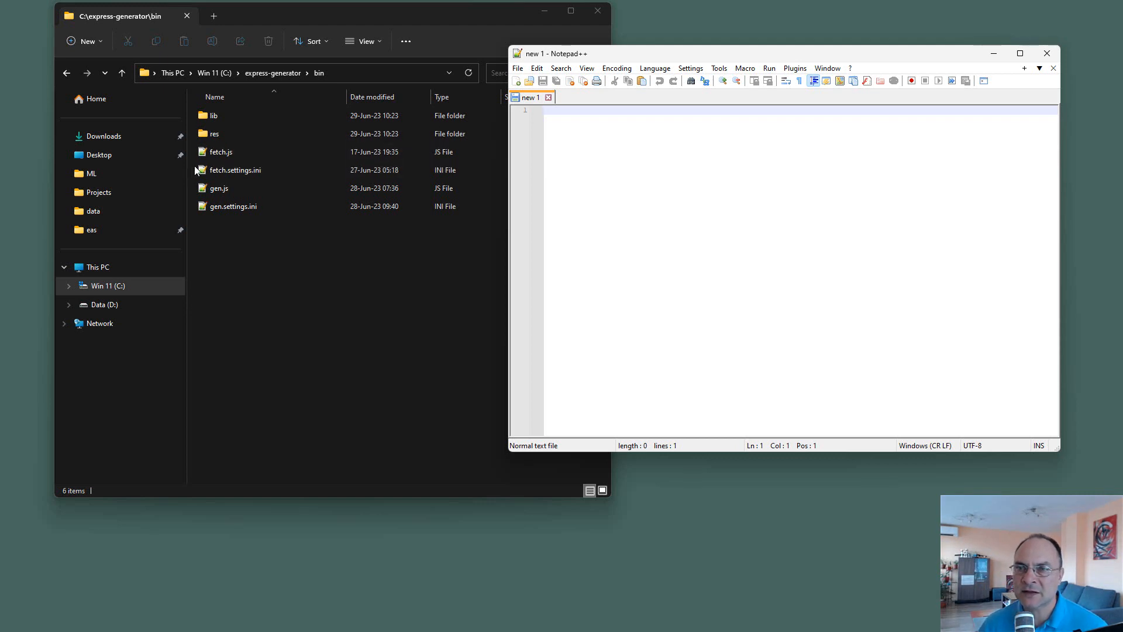
left_click(295, 328)
left_click(1047, 53)
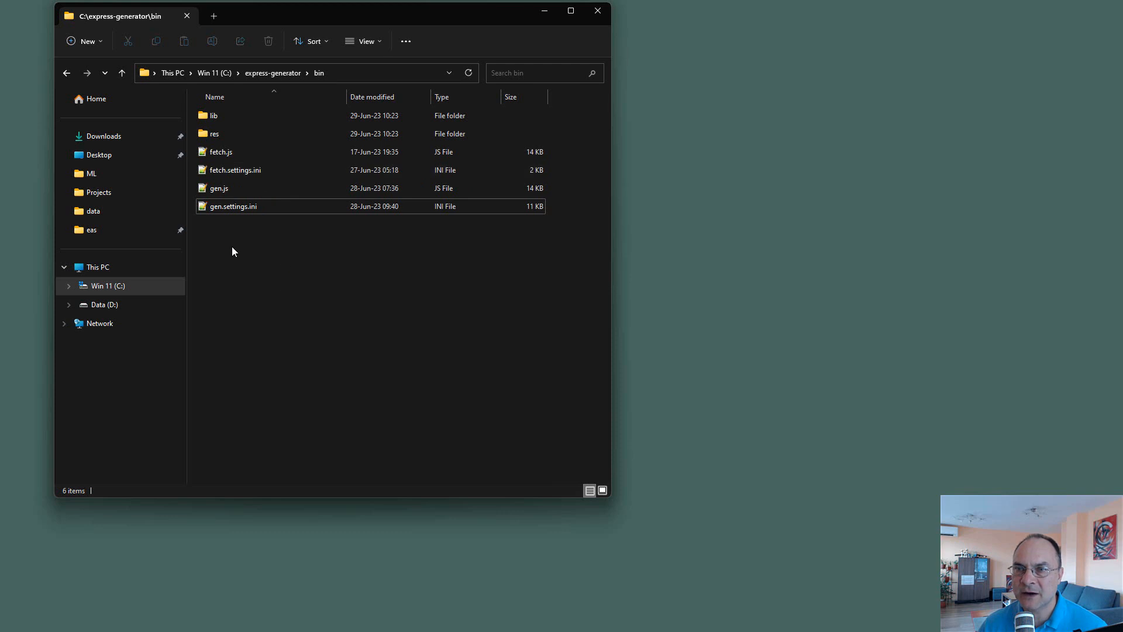
Step: Open gen.settings.ini with Notepad++, choosing it as the app to always use for this file type
right_click(224, 204)
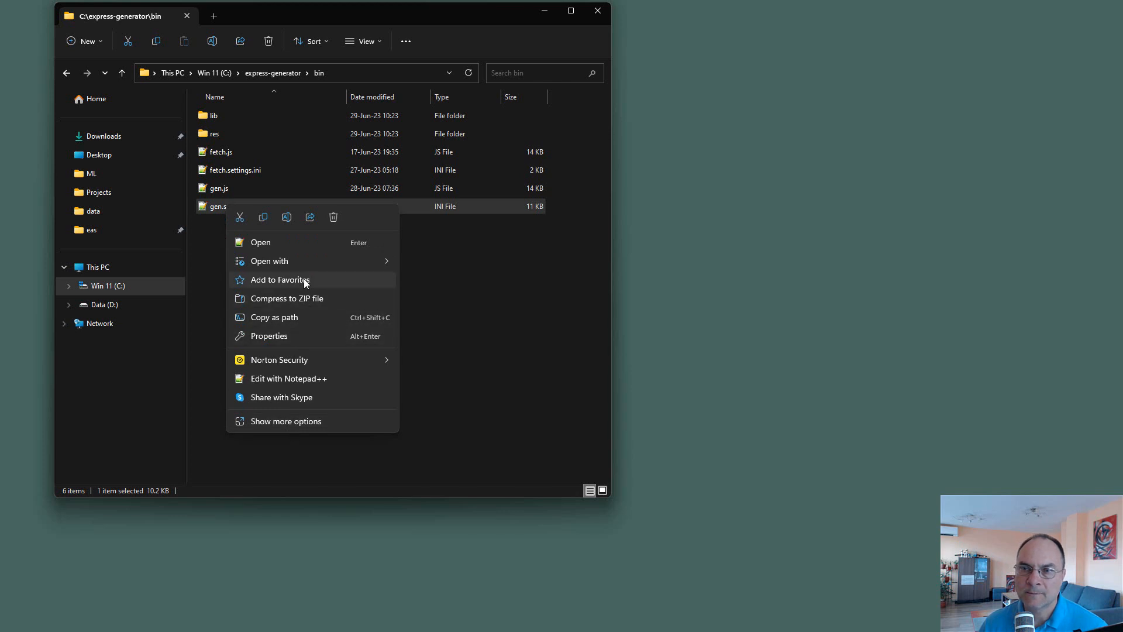
mouse_move(283, 265)
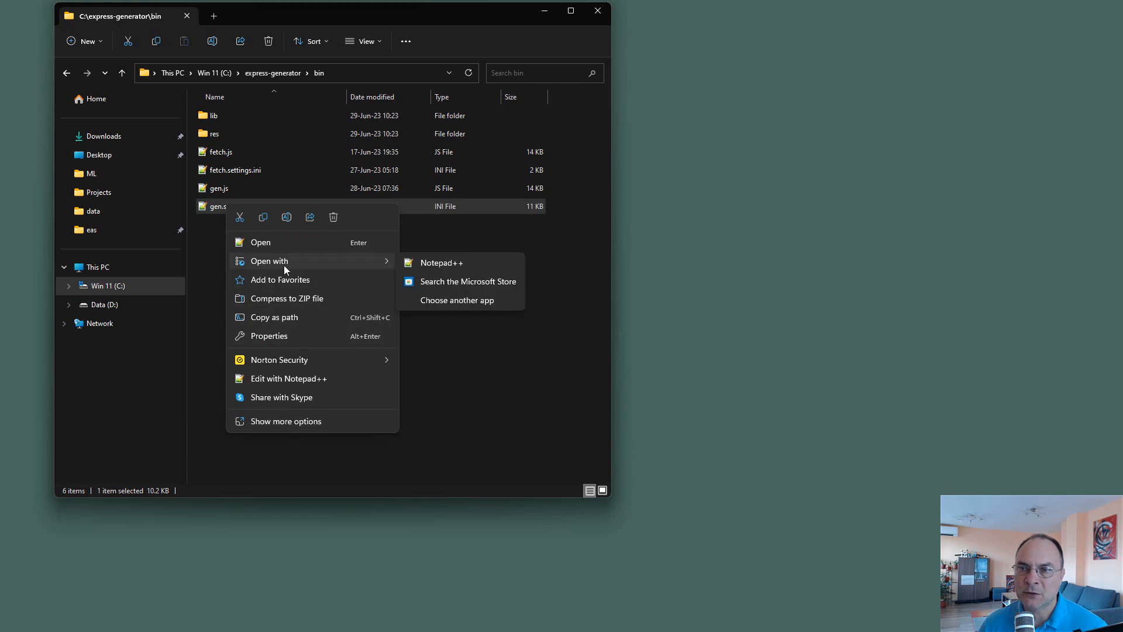
left_click(472, 302)
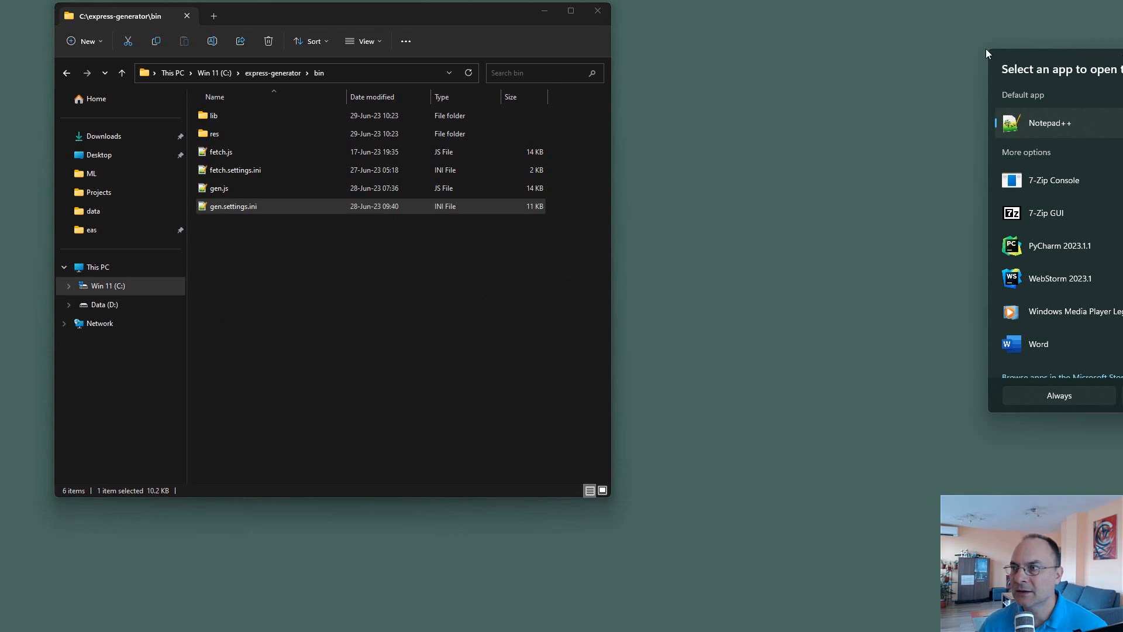
left_click(1060, 396)
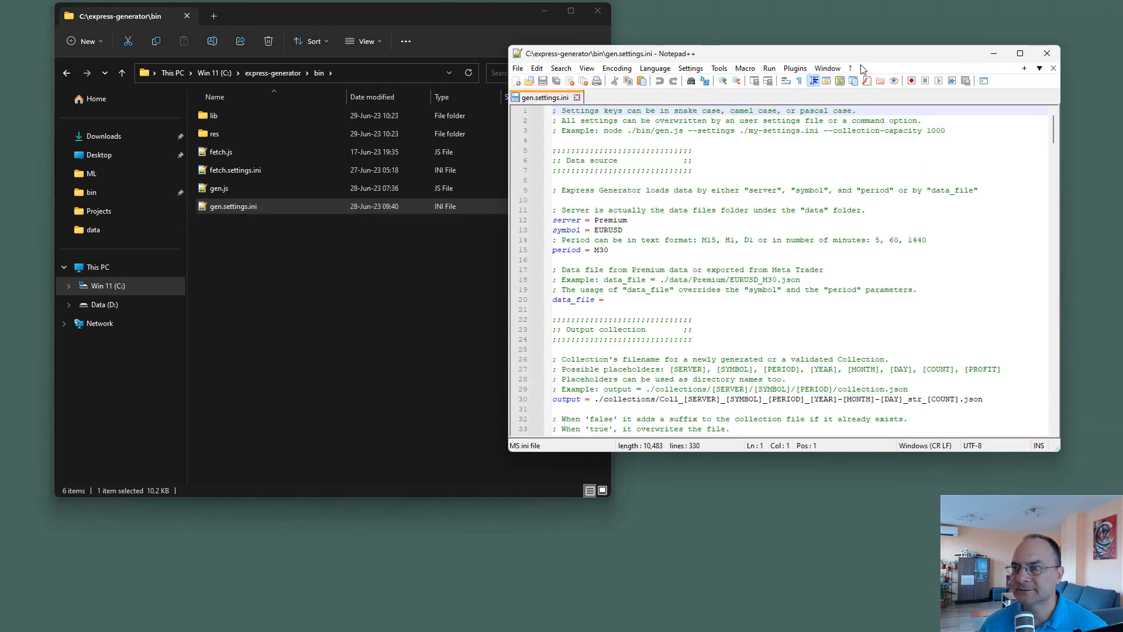
Step: Enlarge the settings text and the Notepad++ window, minimize the folder window, and centre the editor on the desktop
left_click_drag(832, 59, 753, 62)
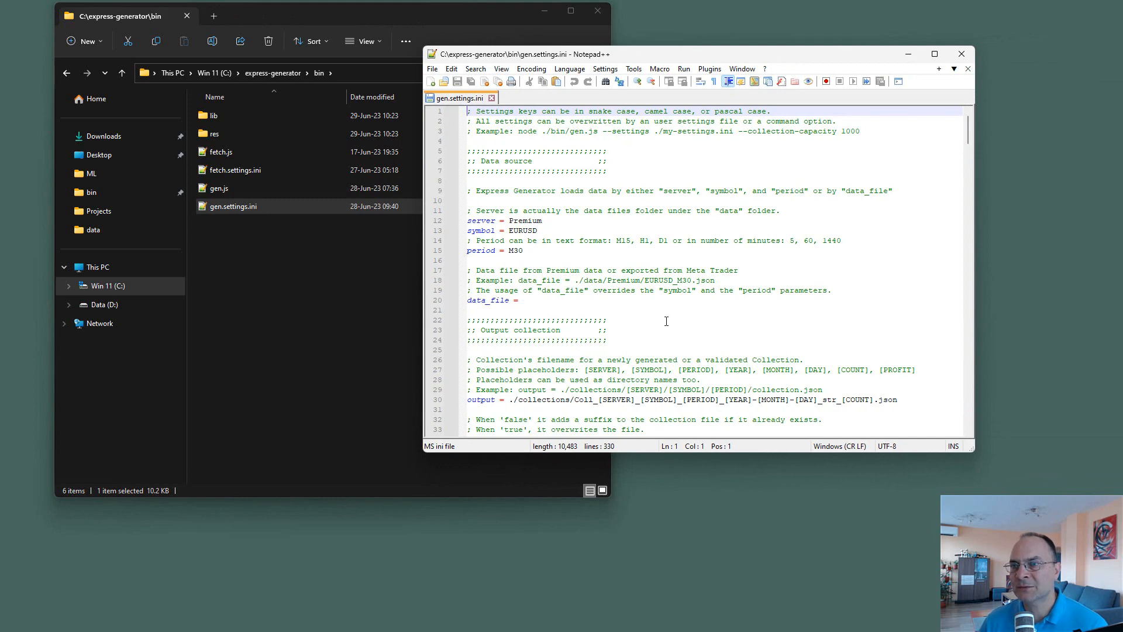
scroll(682, 327, "up", 4)
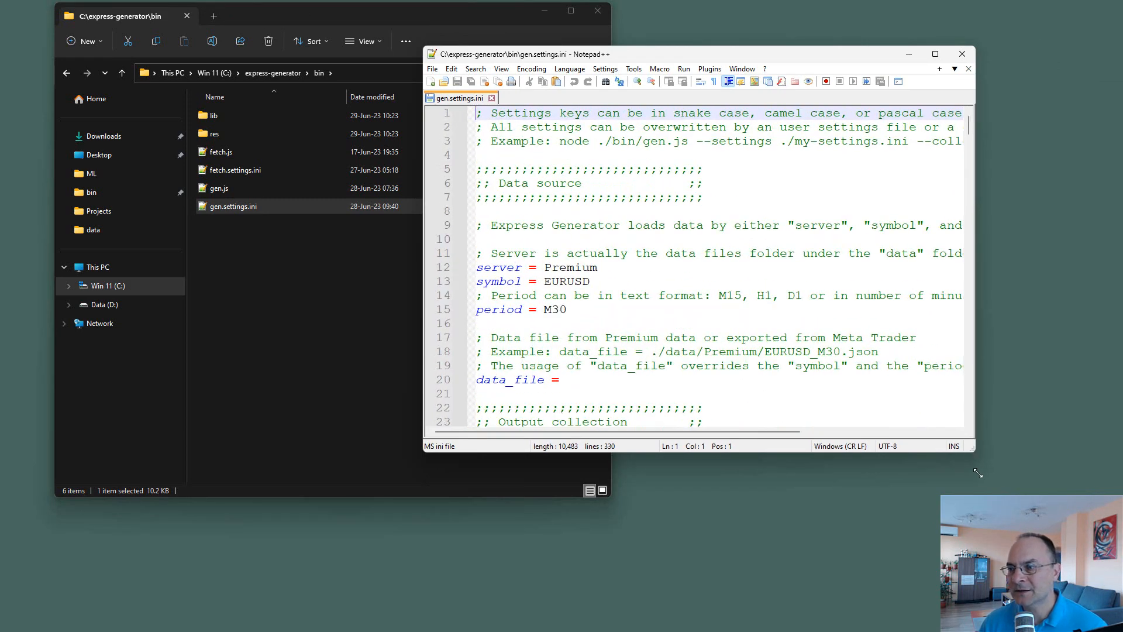
left_click_drag(972, 449, 1033, 582)
left_click(545, 11)
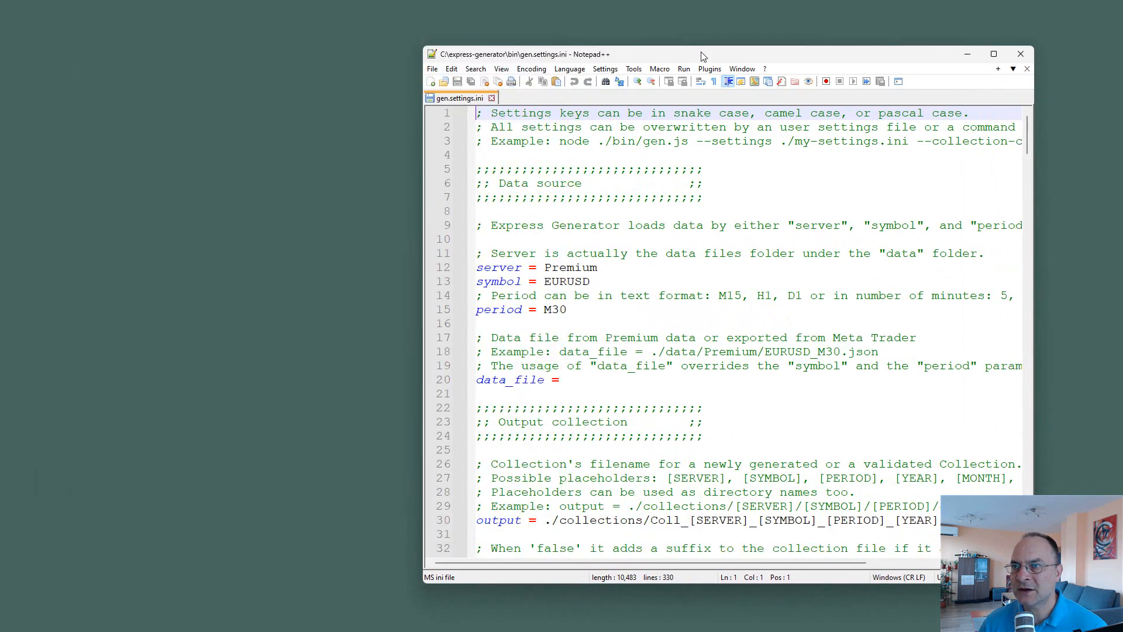
left_click_drag(703, 54, 513, 29)
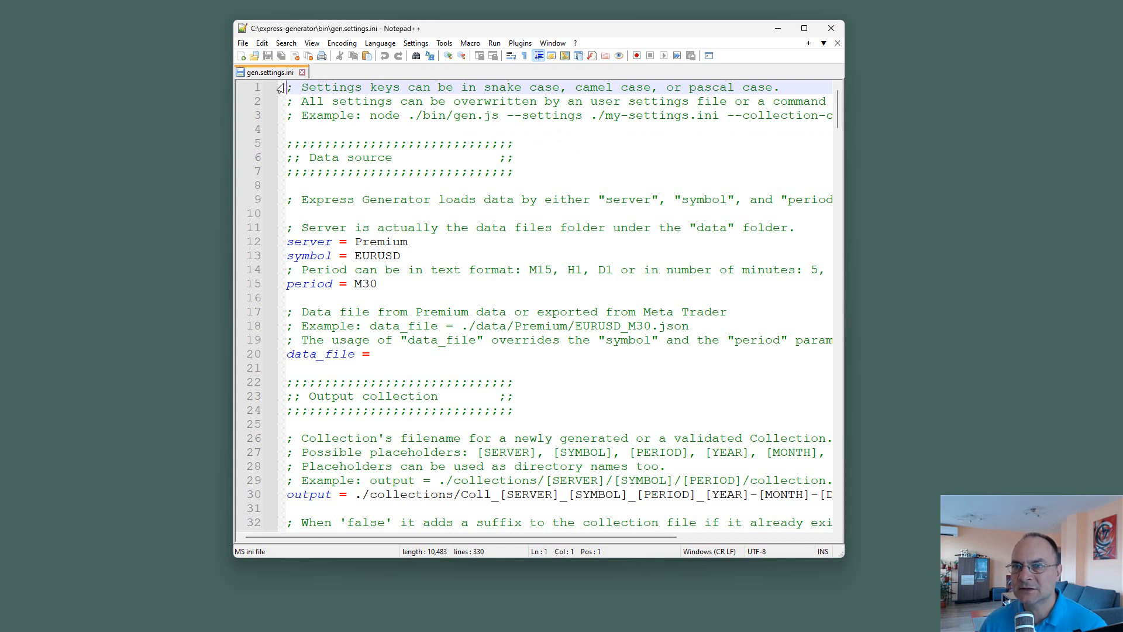
Step: Examine the introductory comment lines at the start of gen.settings.ini
left_click_drag(288, 87, 550, 134)
left_click(550, 144)
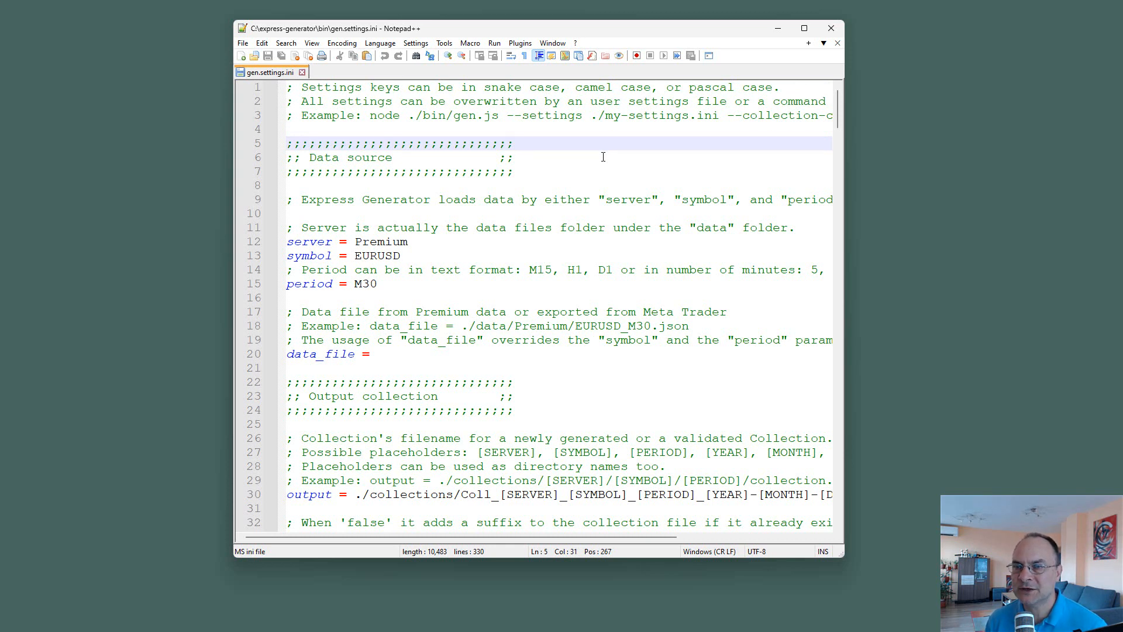
key("Up")
key("Up")
key("Up")
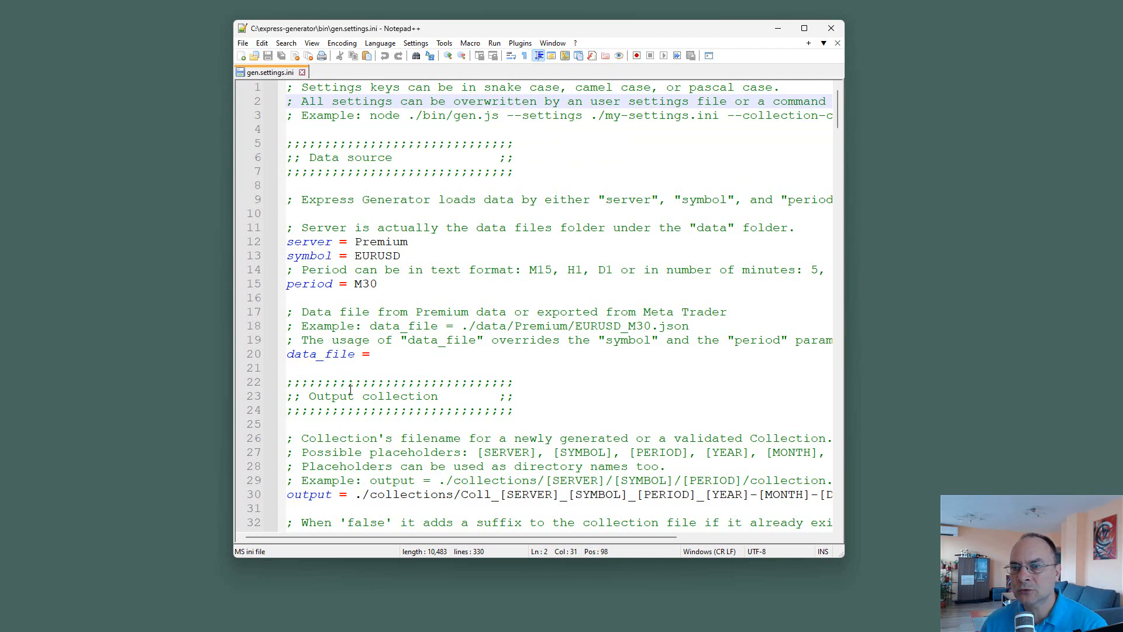
Step: Examine the Generator stop and Acceptance criteria sections, highlighting their commented headings
scroll(350, 389, "down", 18)
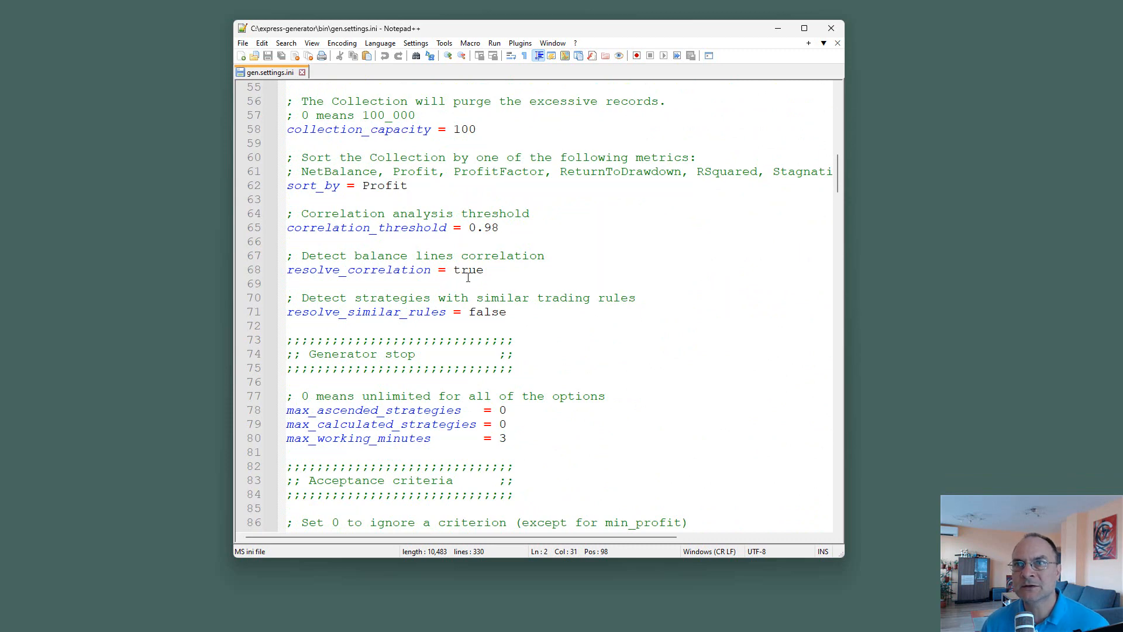
scroll(372, 287, "down", 2)
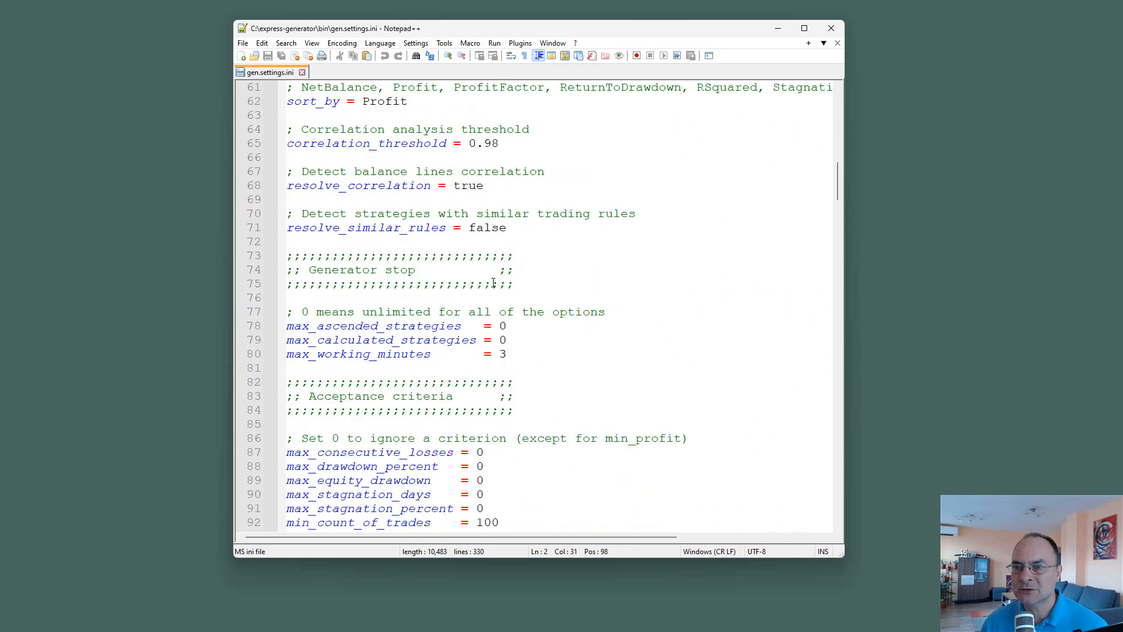
left_click_drag(514, 285, 252, 255)
left_click_drag(521, 410, 245, 383)
left_click(619, 480)
scroll(596, 428, "down", 1)
scroll(596, 427, "down", 2)
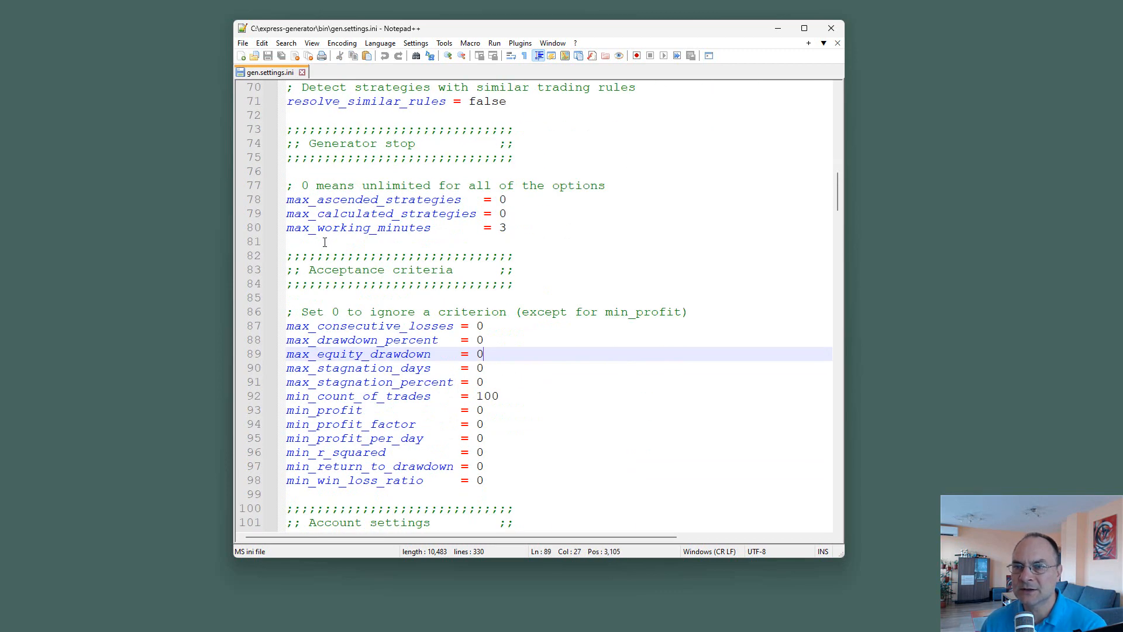
left_click_drag(528, 287, 287, 256)
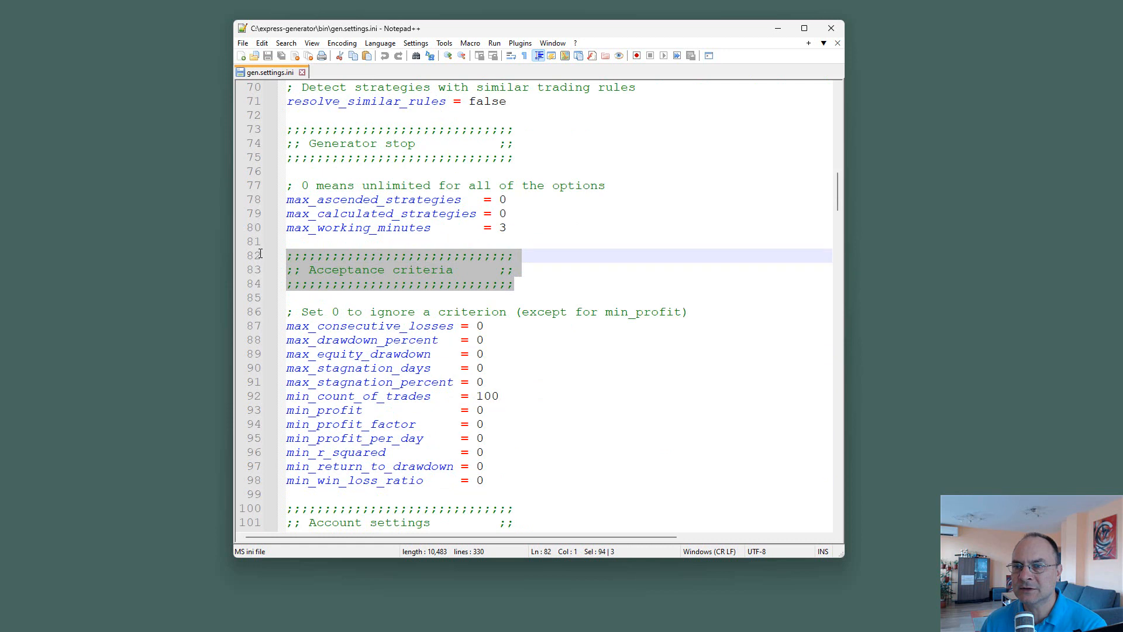
left_click(409, 299)
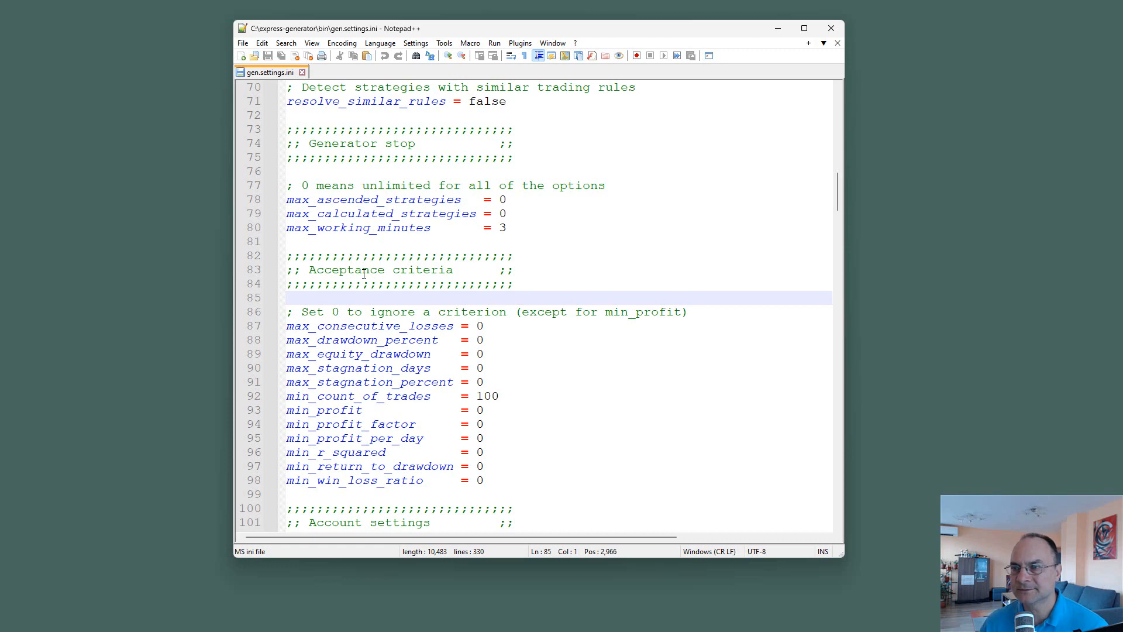
Step: Return to the Data source section and examine the server and symbol keys and their values
scroll(653, 228, "up", 16)
scroll(653, 211, "up", 7)
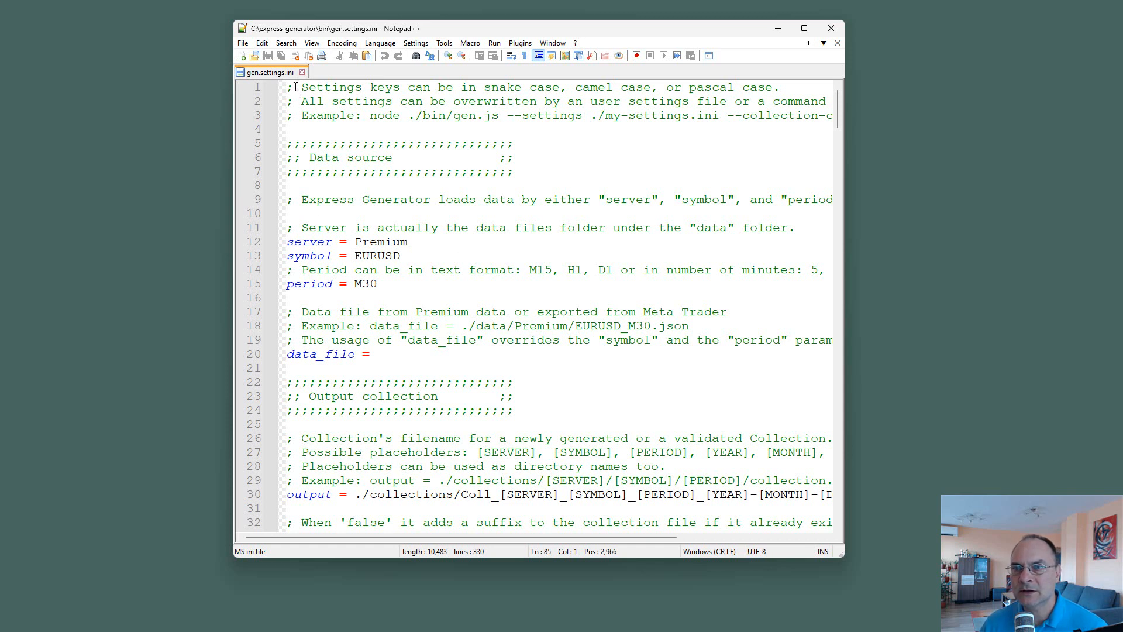
double_click(302, 242)
left_click(412, 245)
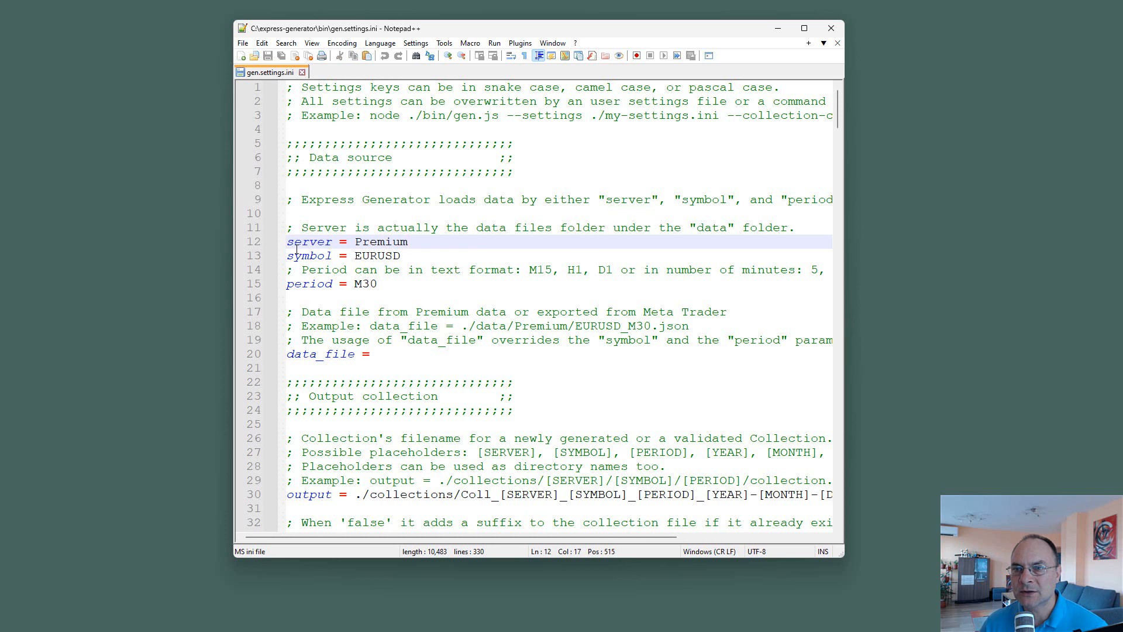
left_click_drag(332, 243, 285, 242)
left_click(400, 243)
double_click(370, 242)
left_click(433, 250)
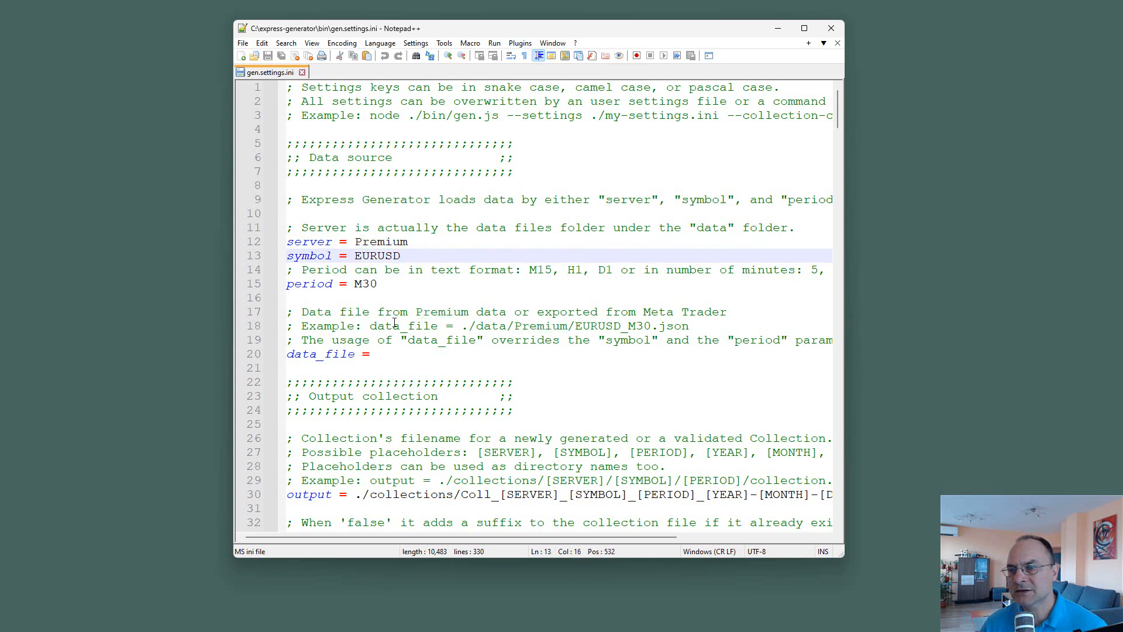
left_click(432, 242)
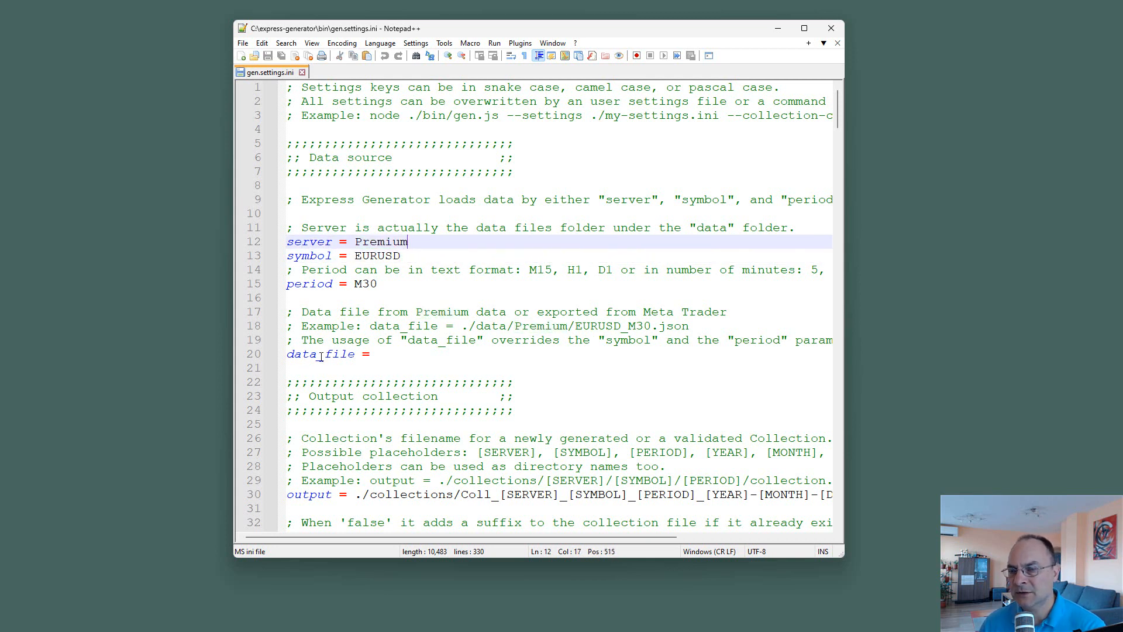
Step: Try a hyphen instead of the underscore in the data_file key, and put the underscore back
scroll(323, 381, "down", 3)
scroll(329, 427, "up", 2)
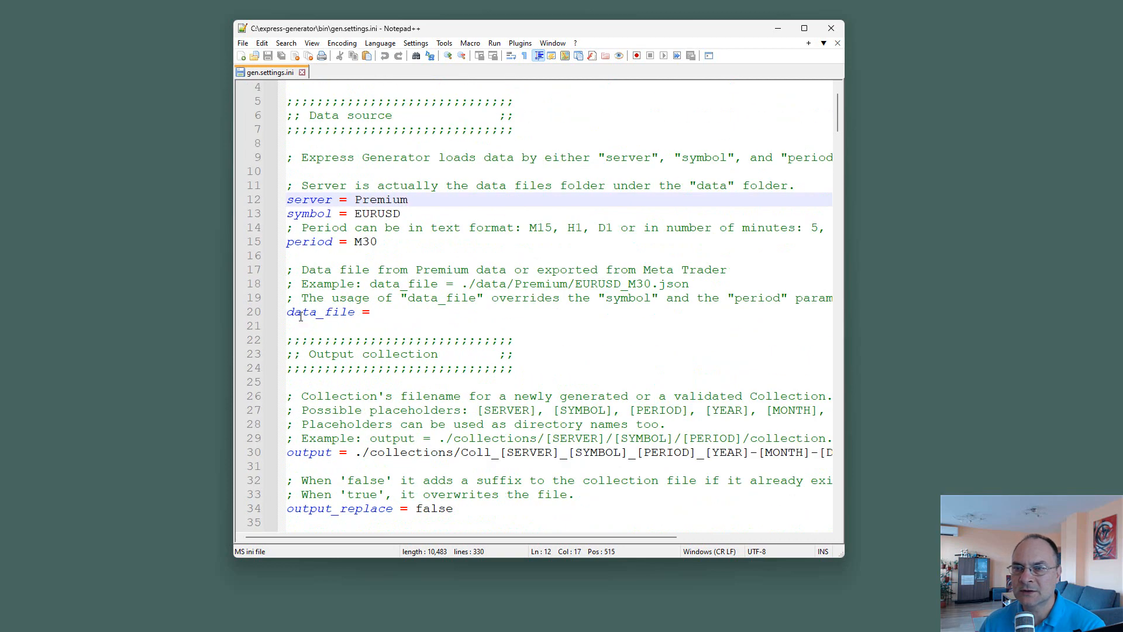
left_click_drag(315, 319, 324, 316)
key("BackSpace")
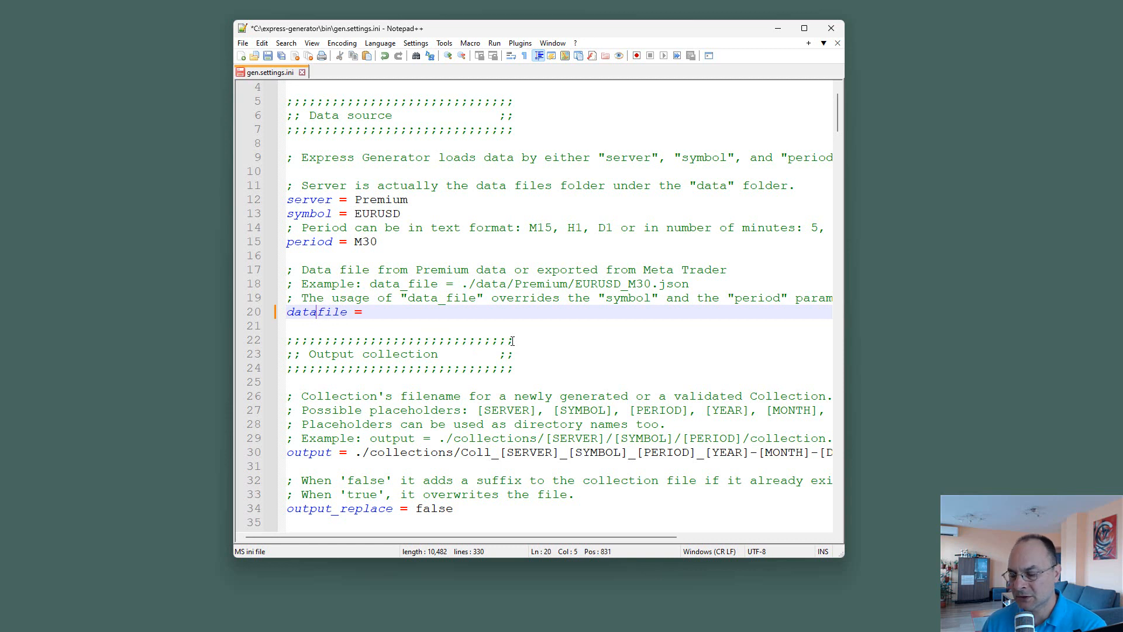
type("-")
key("BackSpace")
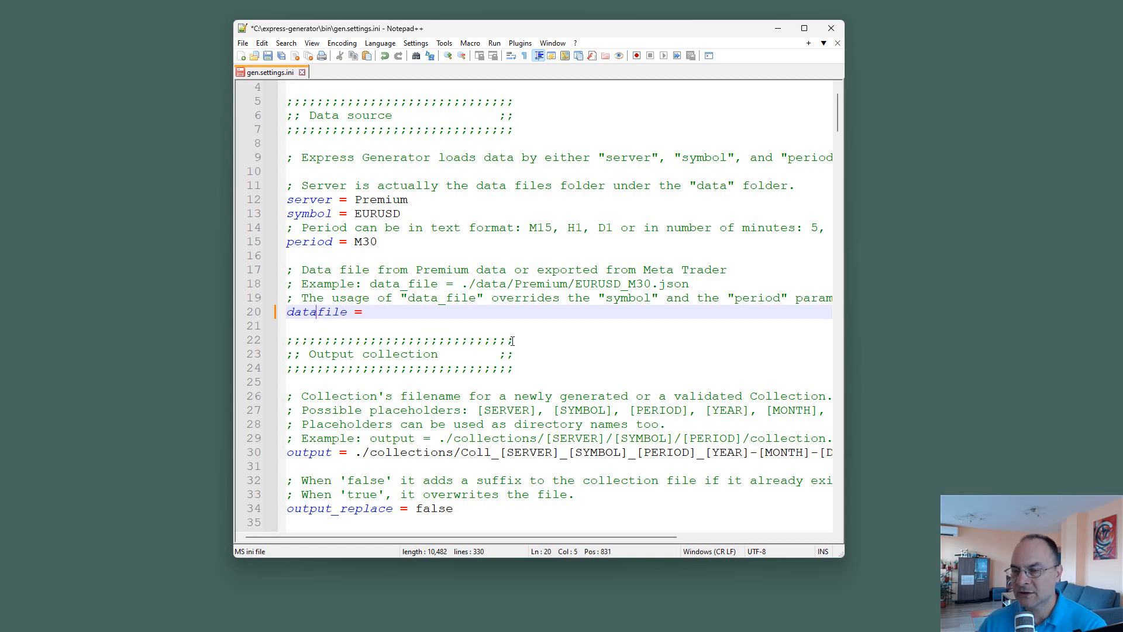
type("_")
key("Escape")
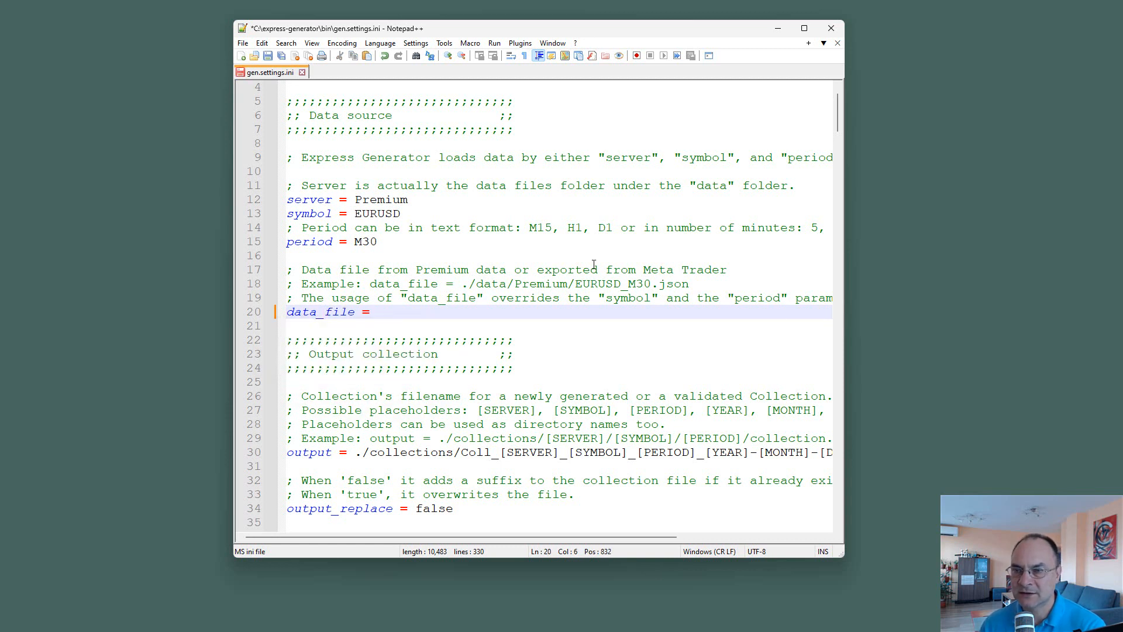
Step: Try adding GBPUSD after EURUSD on the symbol line, and restore the symbol line and the comment below it
left_click(338, 327)
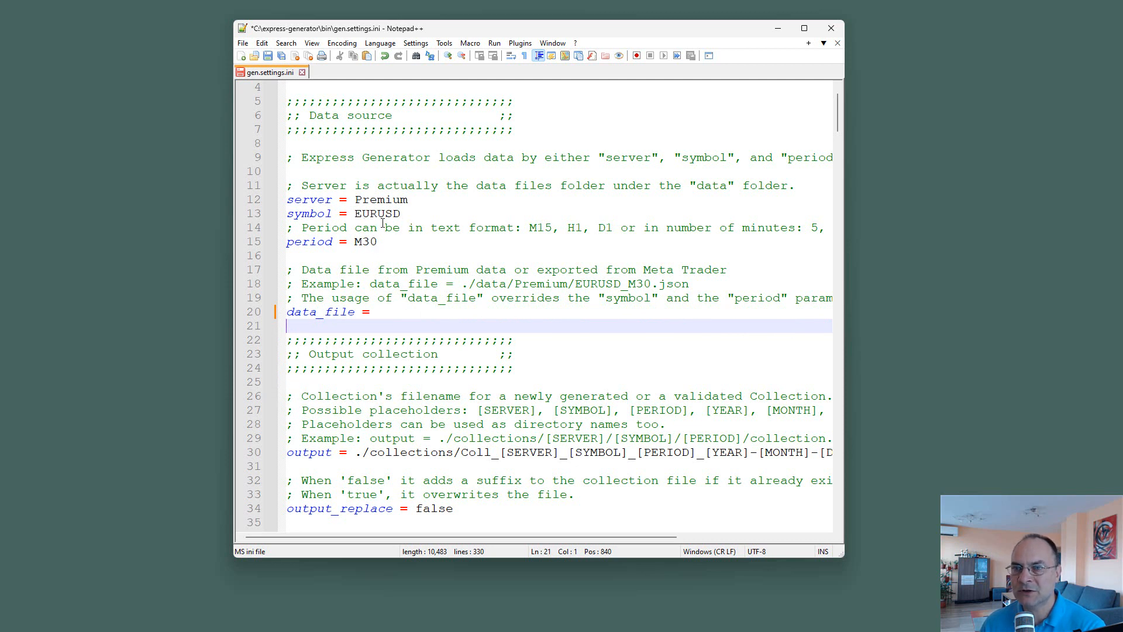
left_click(453, 213)
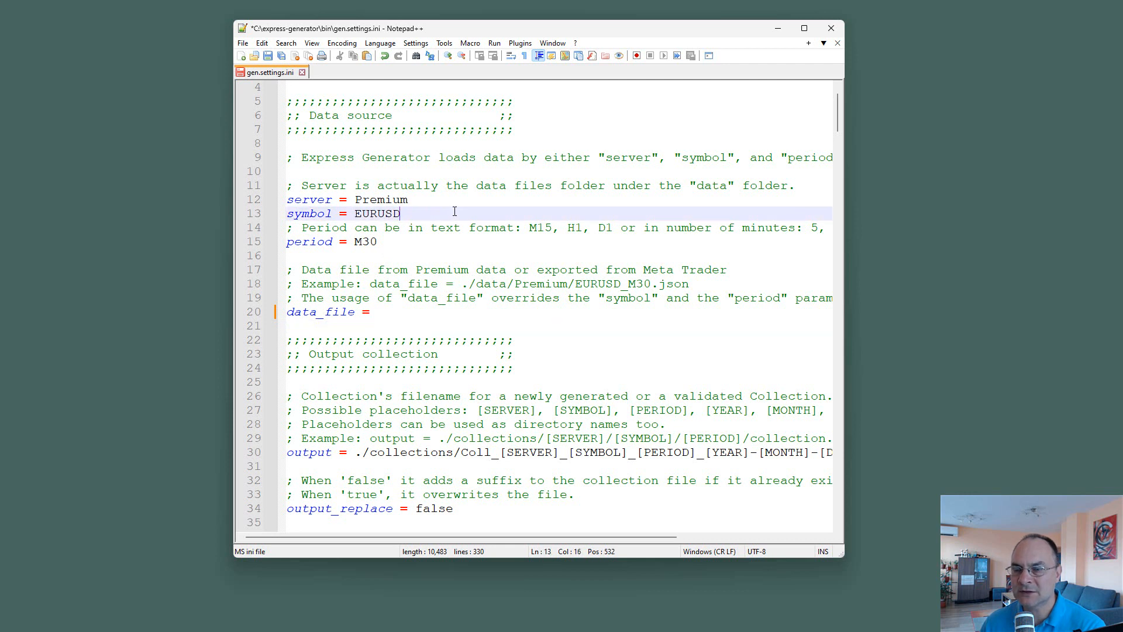
type("GBPUSD")
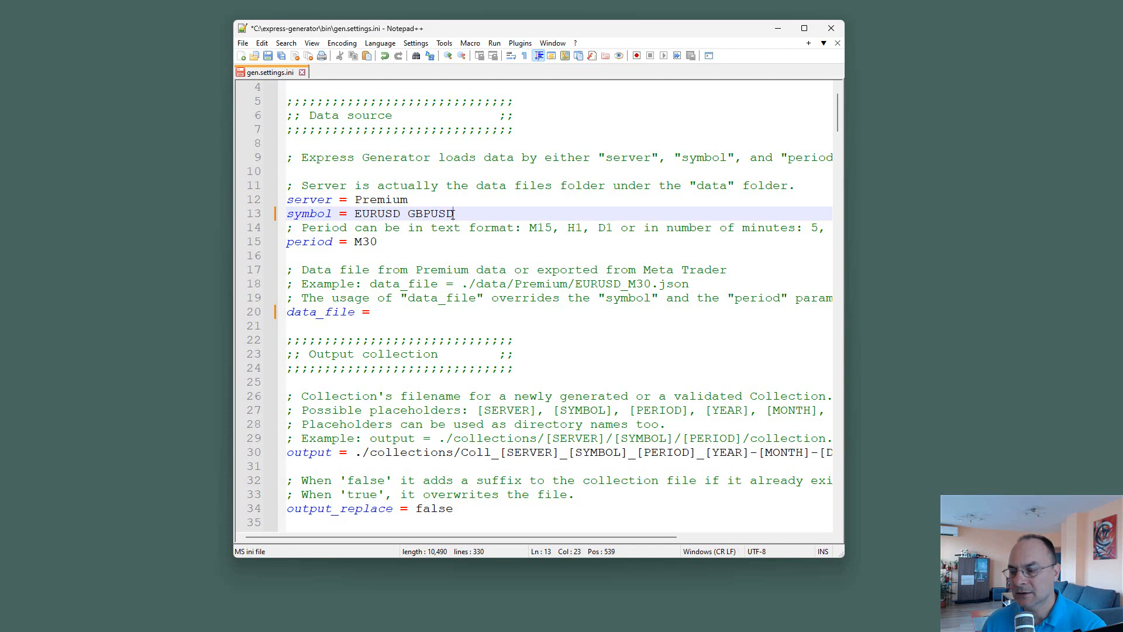
key("BackSpace")
key("BackSpace")
key("BackSpace")
key("BackSpace")
key("BackSpace")
key("BackSpace")
key("BackSpace")
key("Delete")
key("Delete")
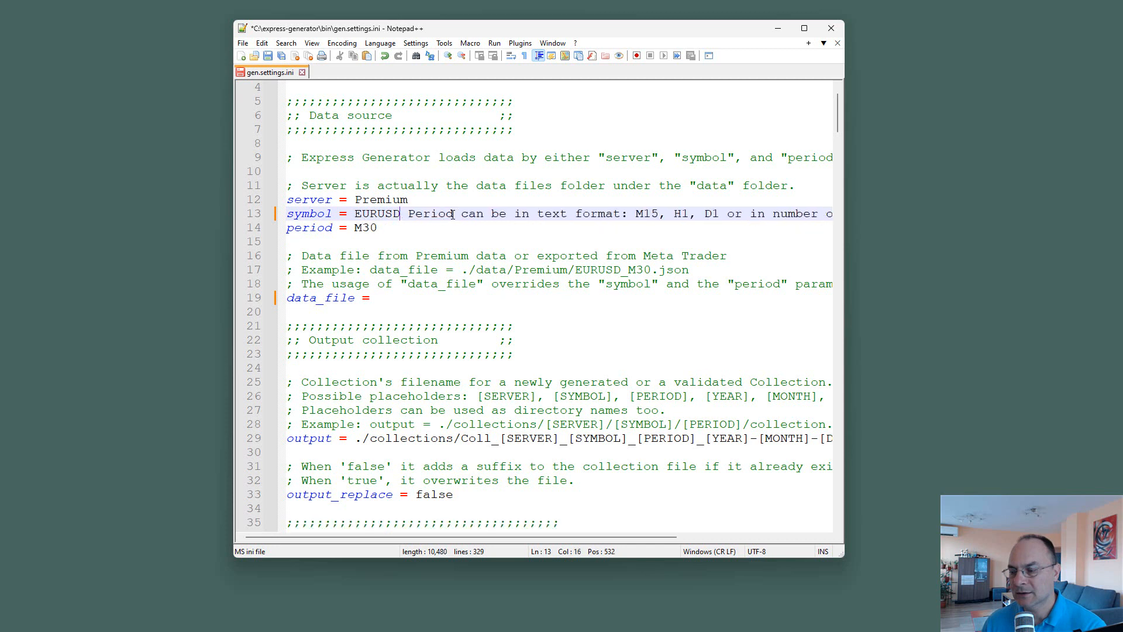
key("Return")
type(";")
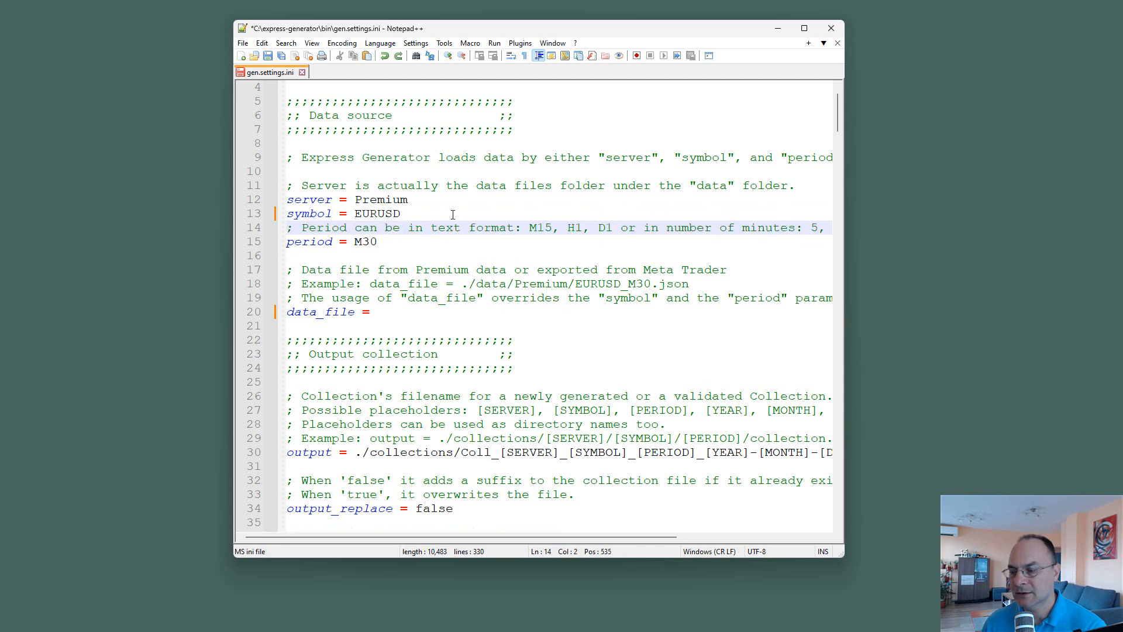
key("Up")
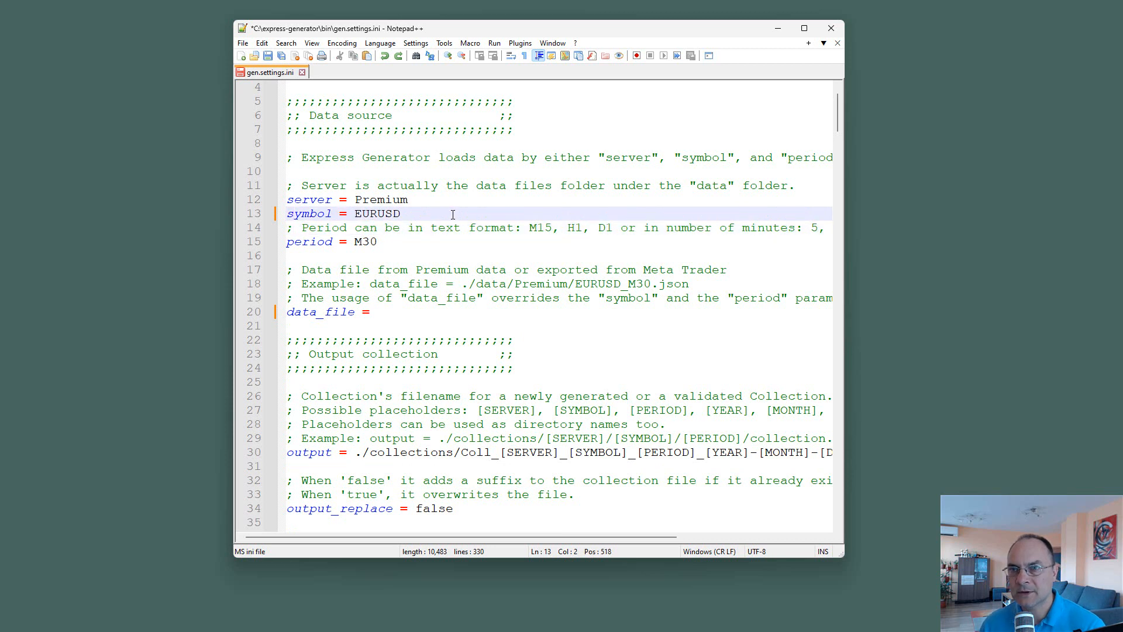
Step: Save gen.settings.ini, and show the parent express-generator folder in File Explorer beside the editor
key("ctrl+s")
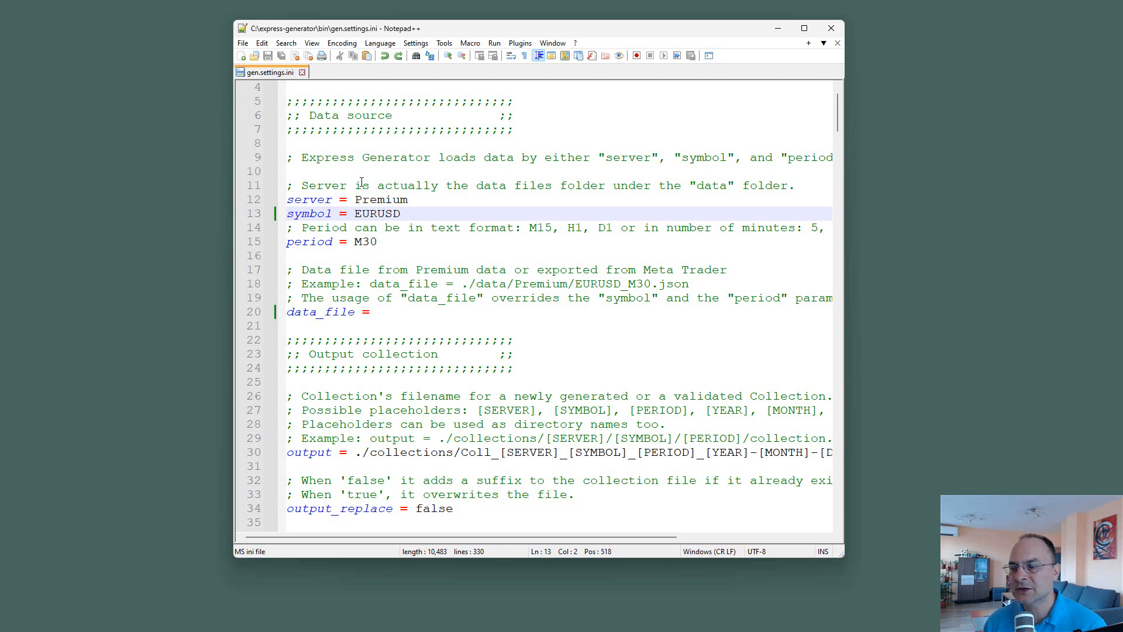
left_click_drag(460, 28, 695, 28)
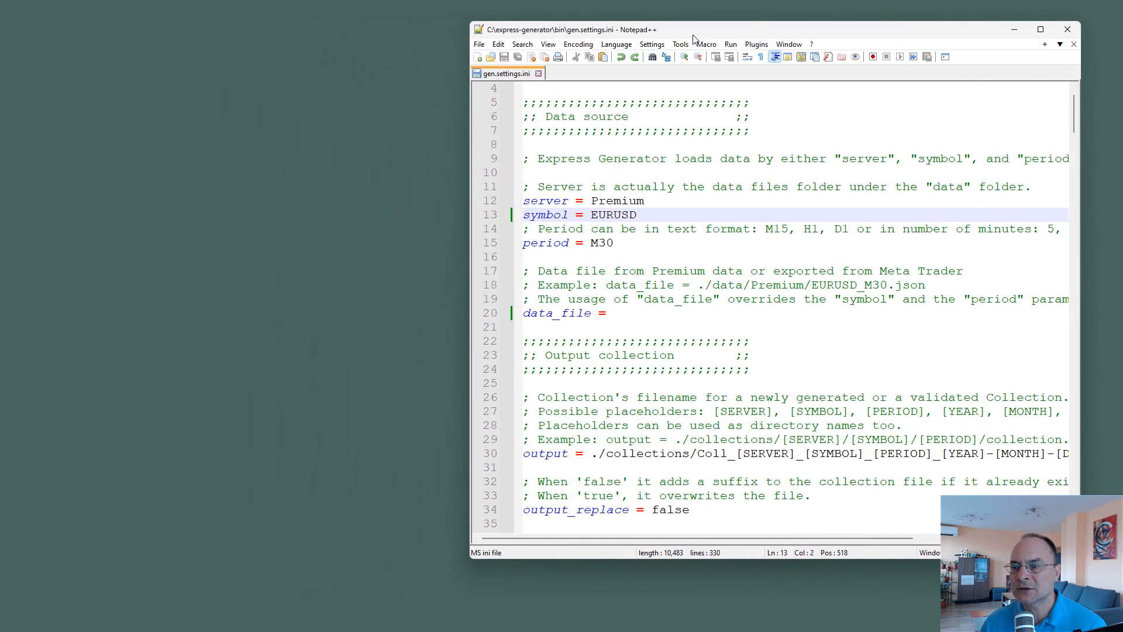
key("alt+Tab")
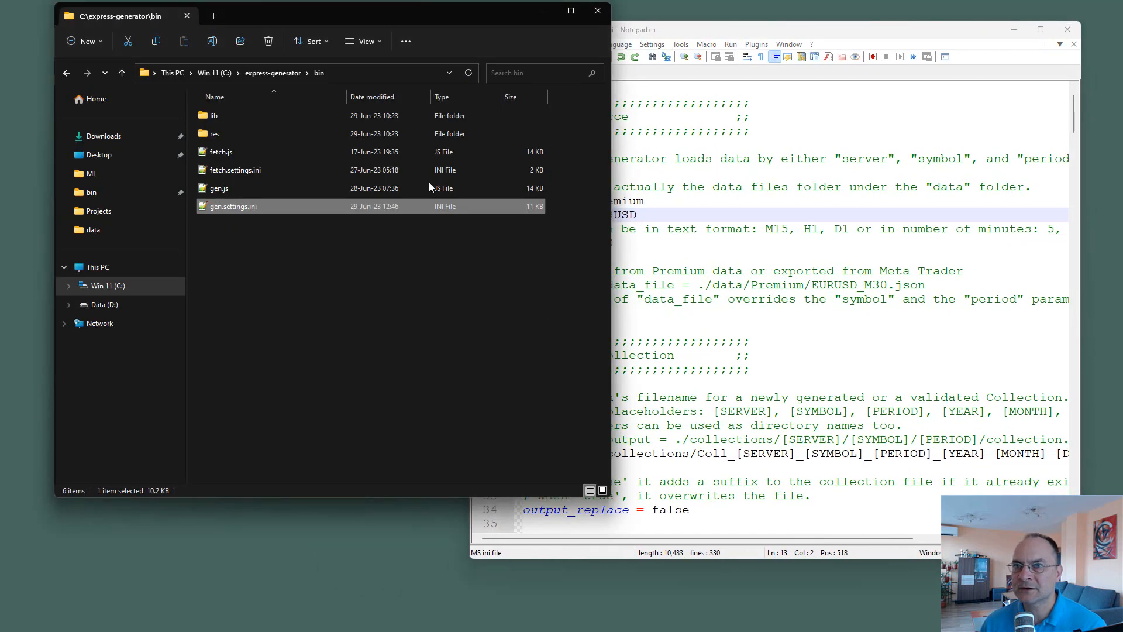
left_click_drag(391, 18, 439, 29)
left_click(322, 85)
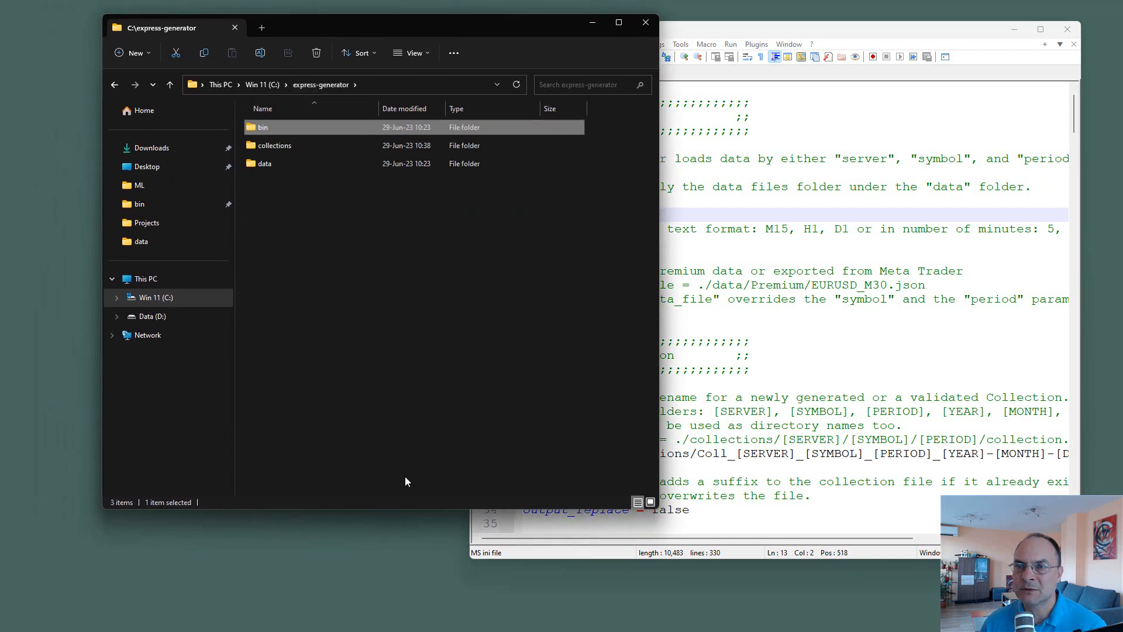
left_click(302, 287)
right_click(274, 259)
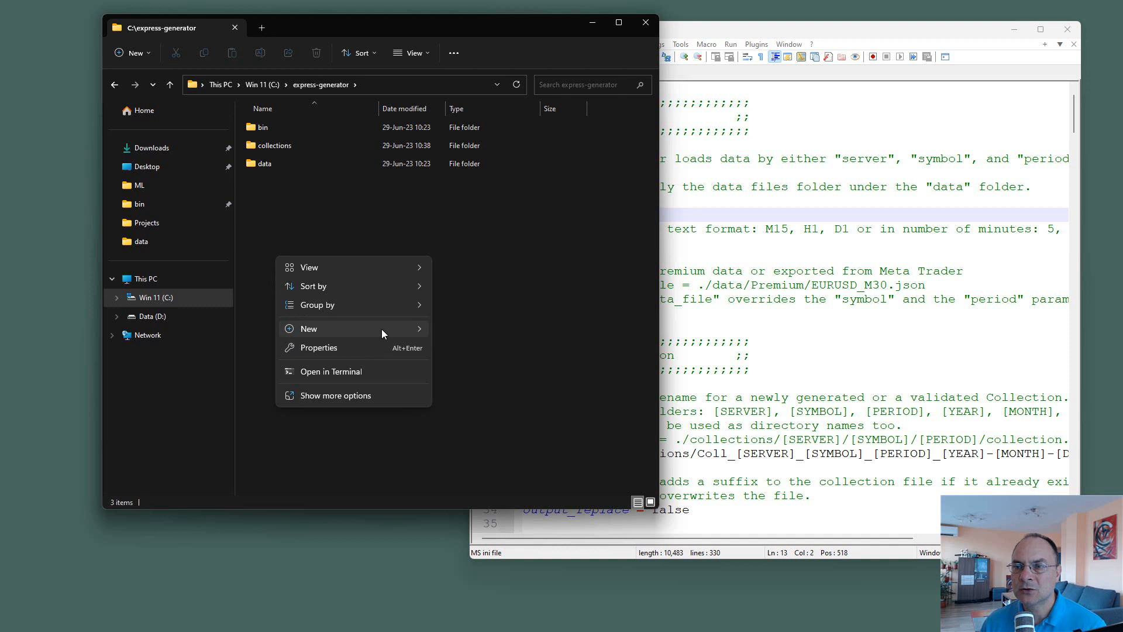
mouse_move(382, 329)
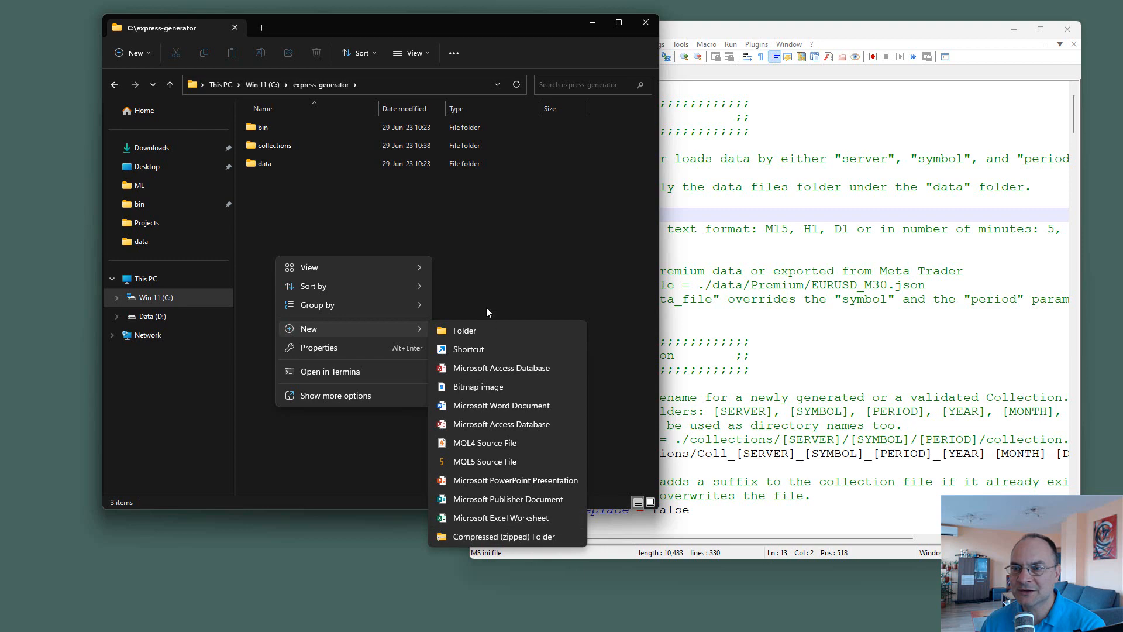
left_click(445, 252)
Step: Create a new file in Notepad++ and save it as gen.ini in the express-generator folder
left_click(878, 144)
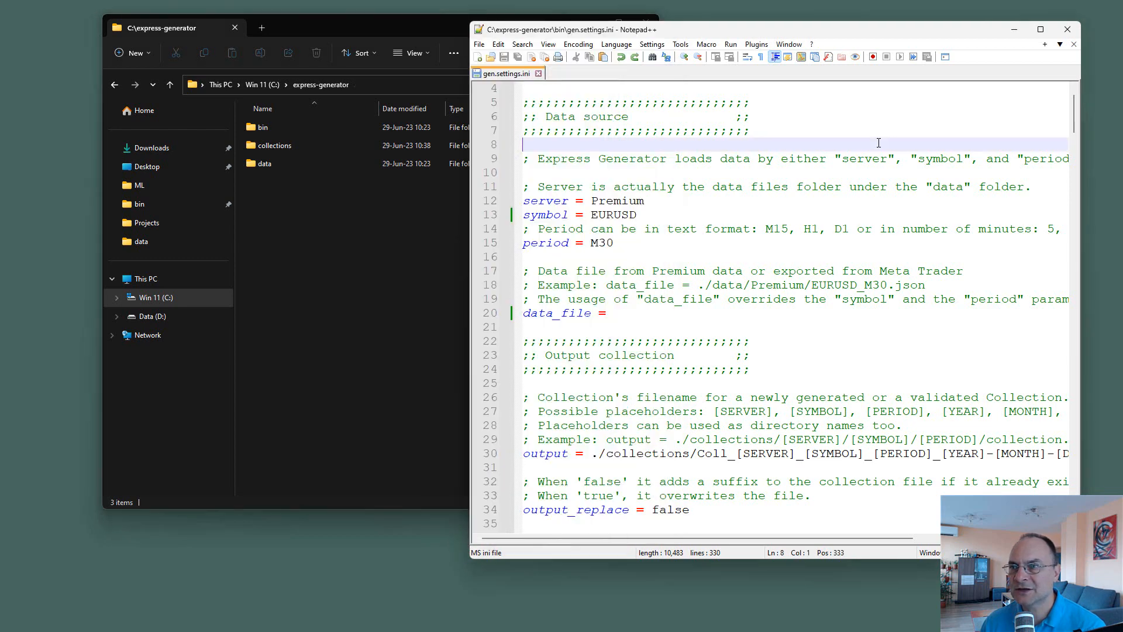
left_click(478, 57)
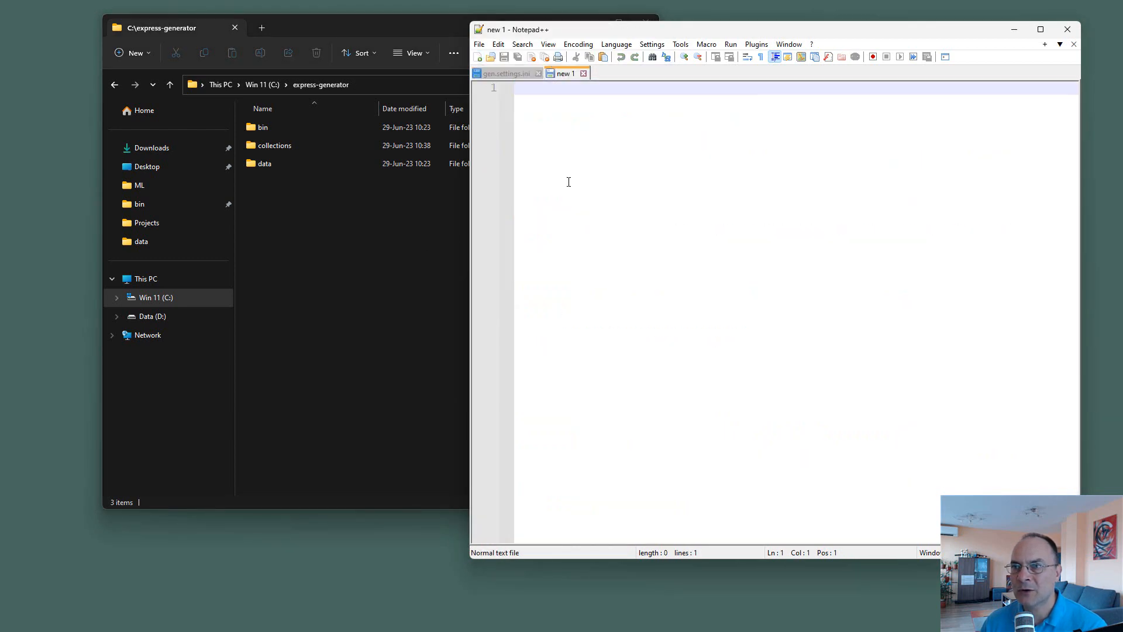
left_click(479, 44)
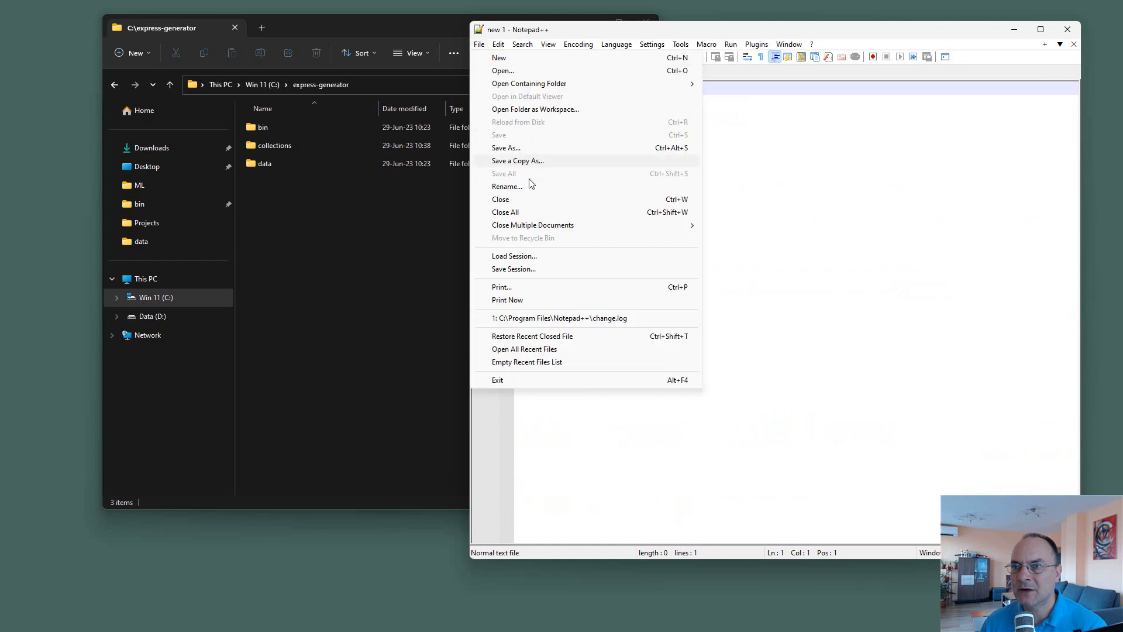
left_click(531, 148)
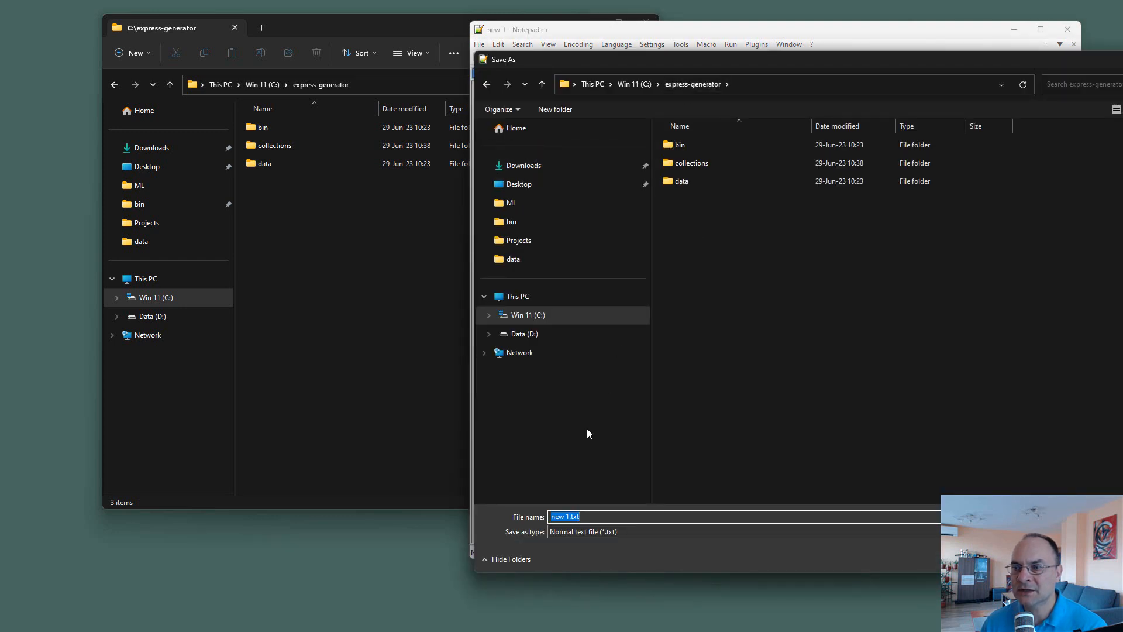
type("g")
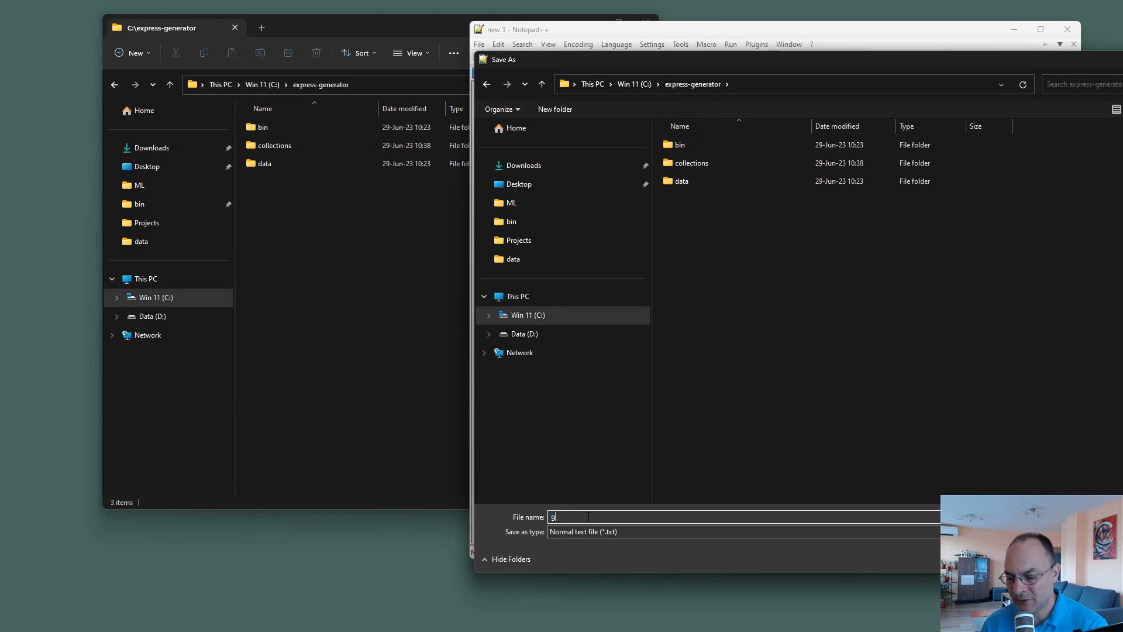
type("en.j")
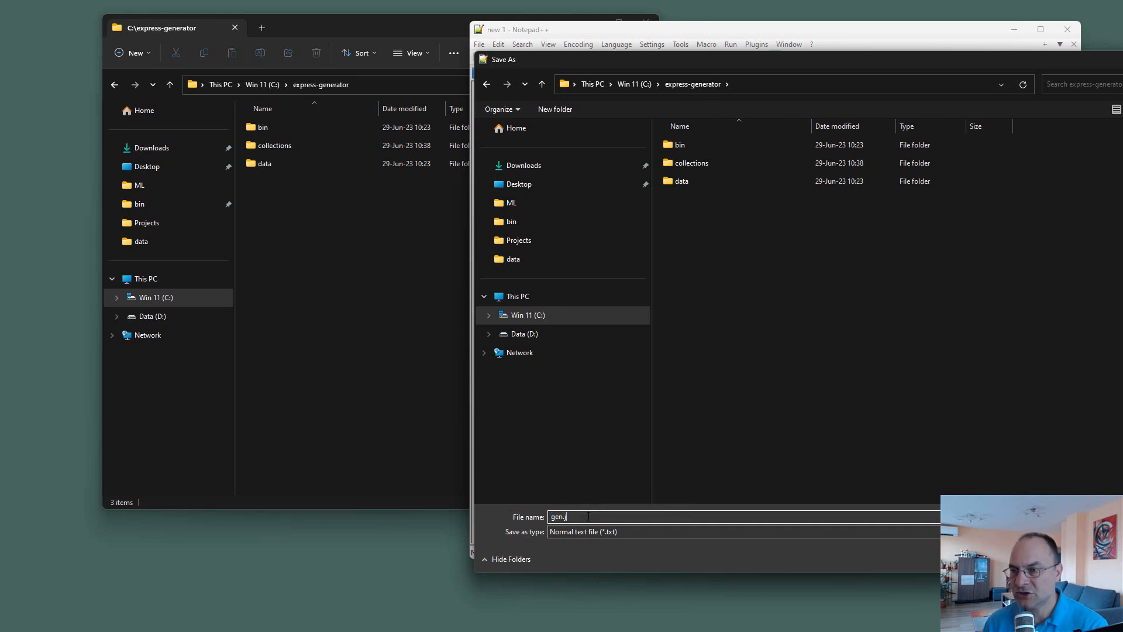
type("s")
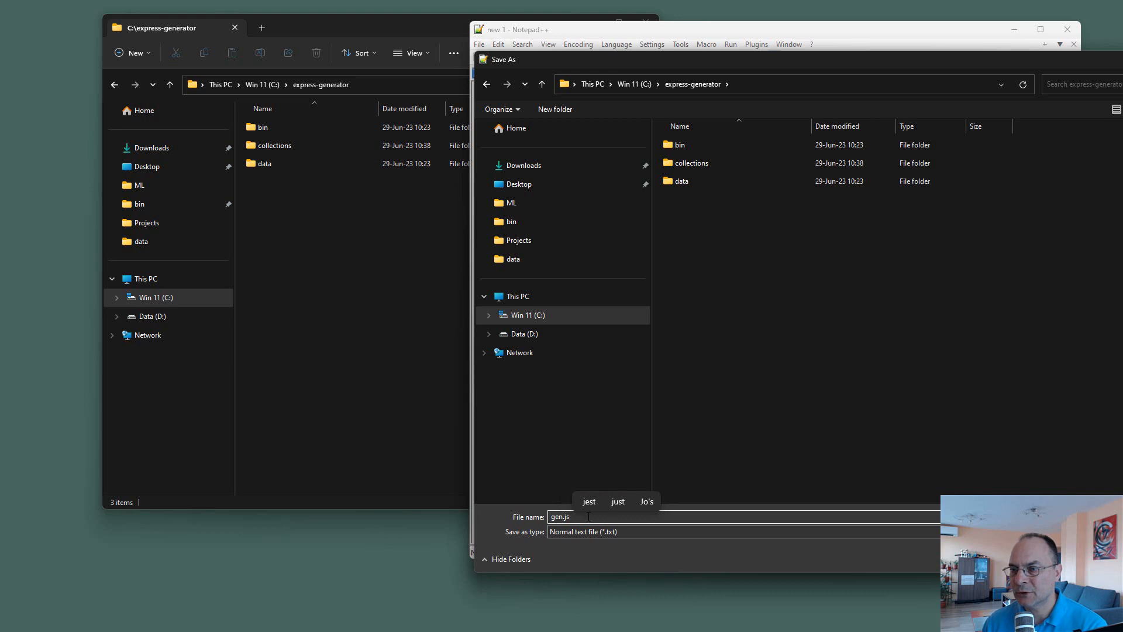
key("BackSpace")
type("ini")
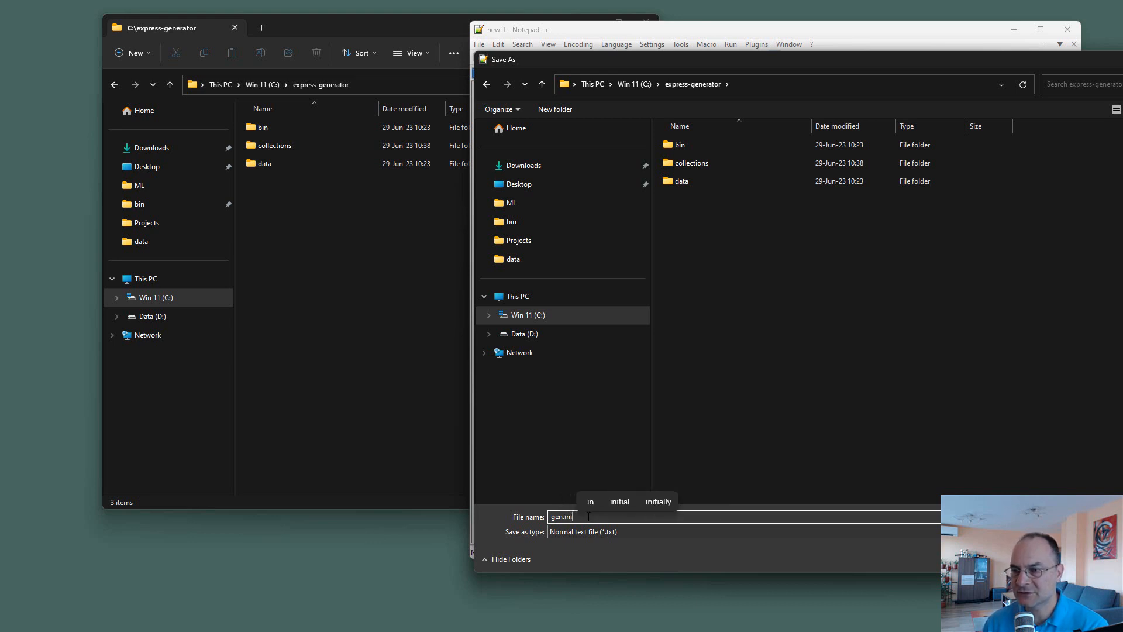
key("Return")
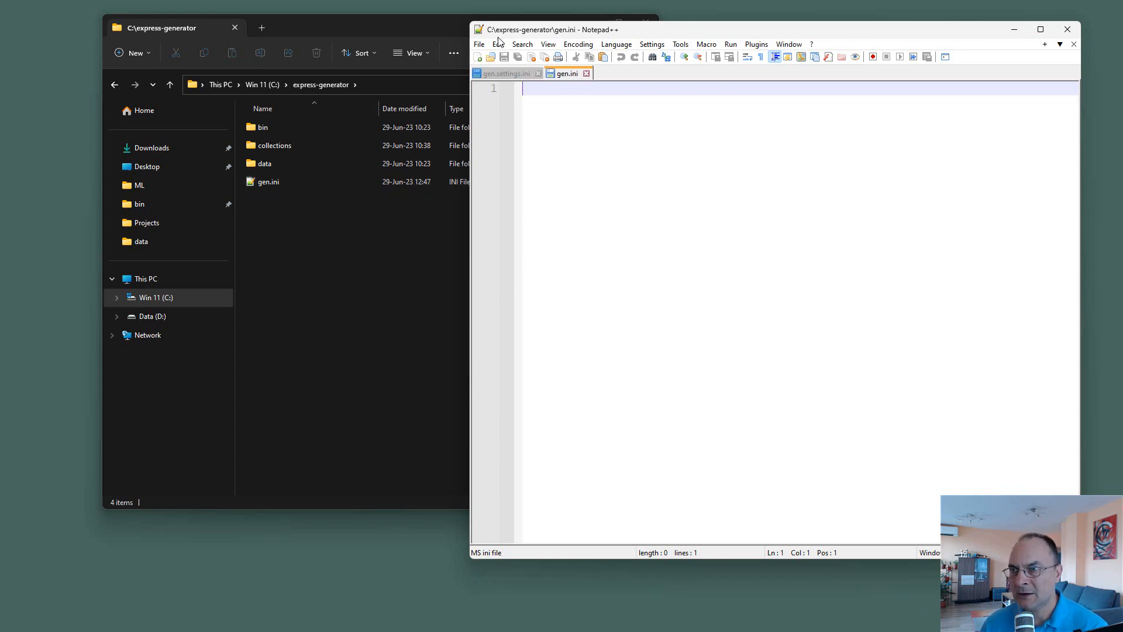
Step: Copy the symbol = EURUSD line from gen.settings.ini into the empty gen.ini
left_click(506, 73)
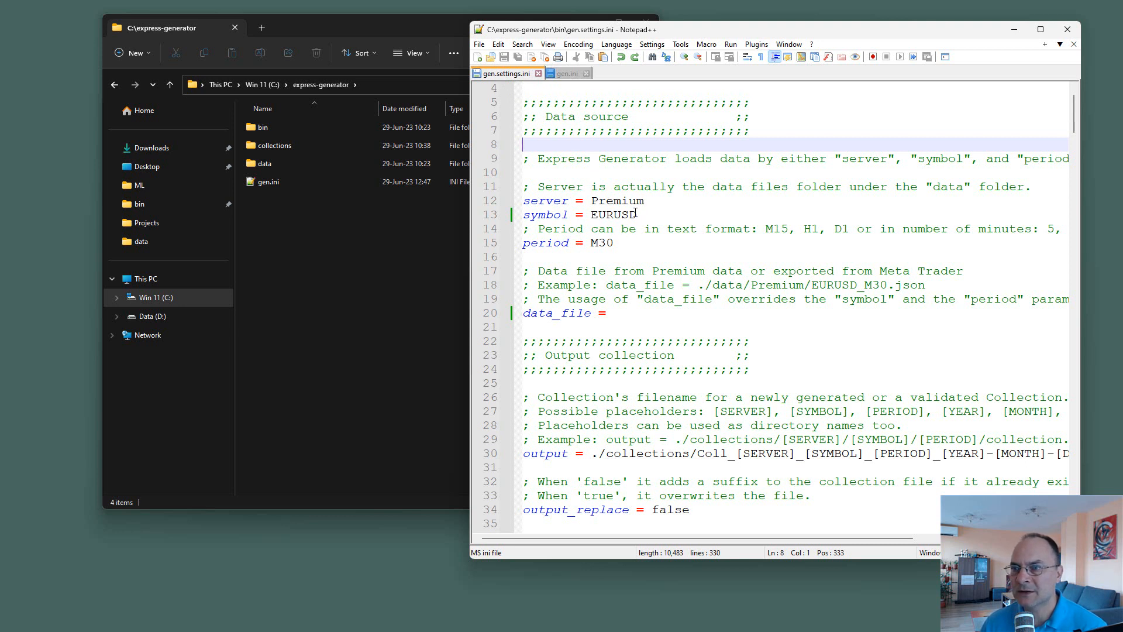
left_click_drag(636, 214, 522, 215)
key("ctrl+c")
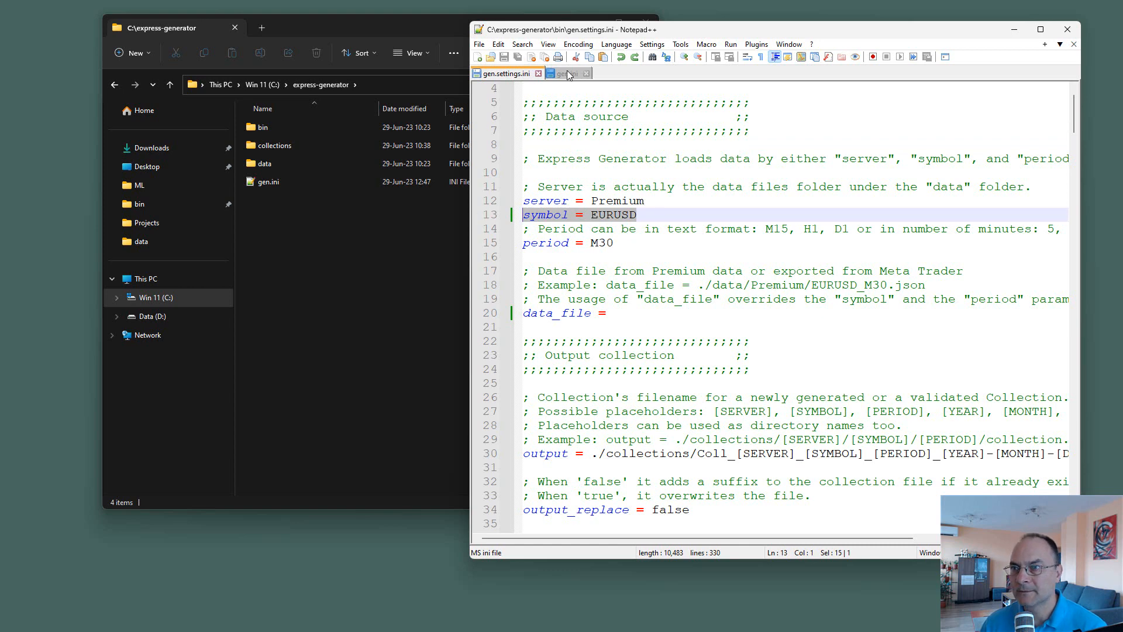
left_click(567, 74)
key("ctrl+v")
Step: Add period = M30 from gen.settings.ini on its own line below the symbol in gen.ini, and save the file
left_click(507, 73)
left_click(624, 244)
left_click(567, 73)
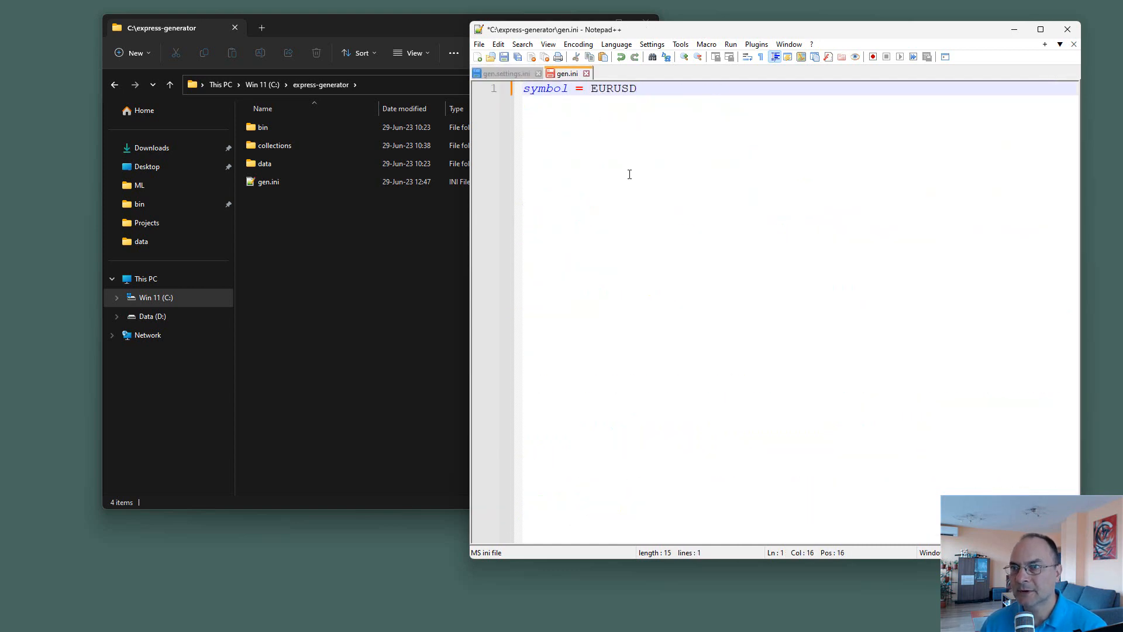
type("period = M30")
key("Left")
key("Left")
key("Left")
key("Left")
key("Left")
key("Left")
key("Left")
key("Left")
key("Left")
key("Left")
key("Left")
key("Left")
key("Left")
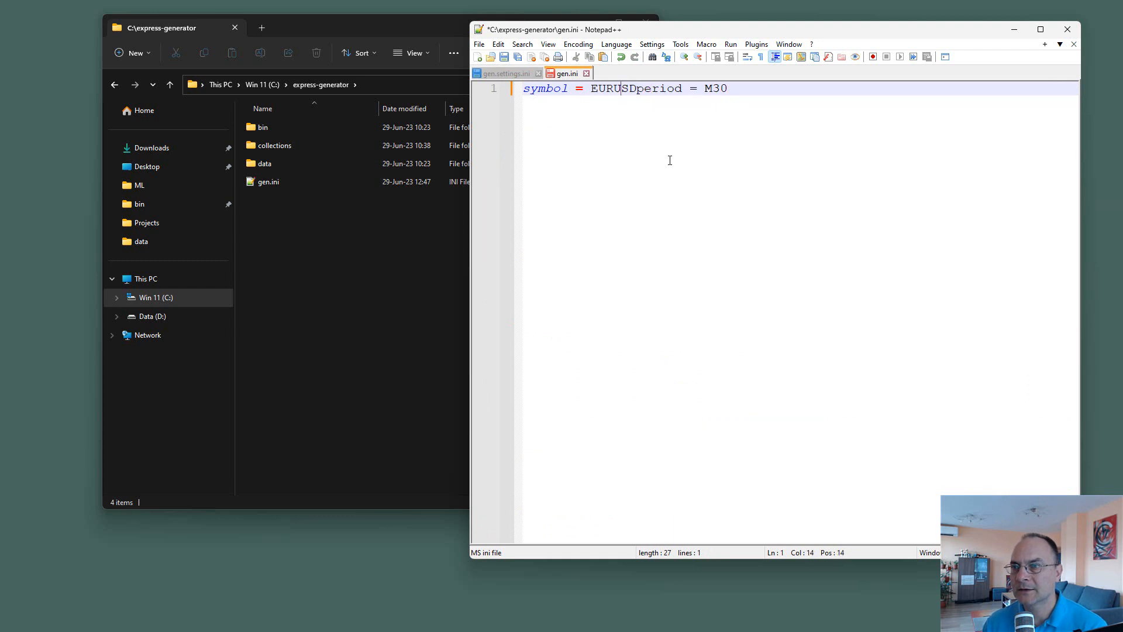
key("Return")
key("End")
key("Return")
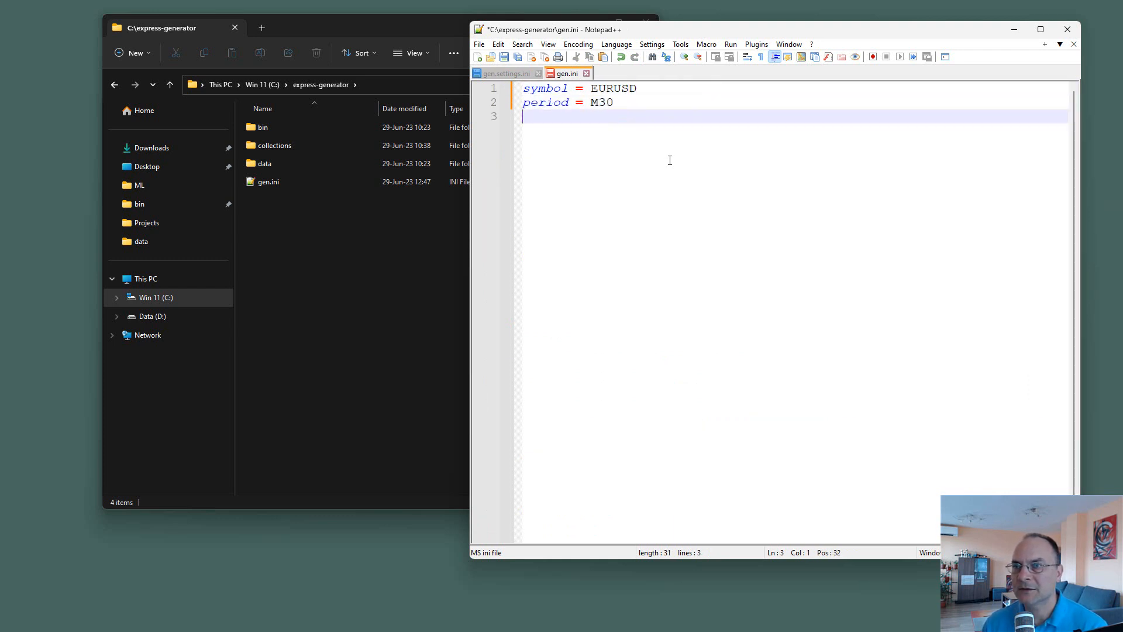
left_click(504, 57)
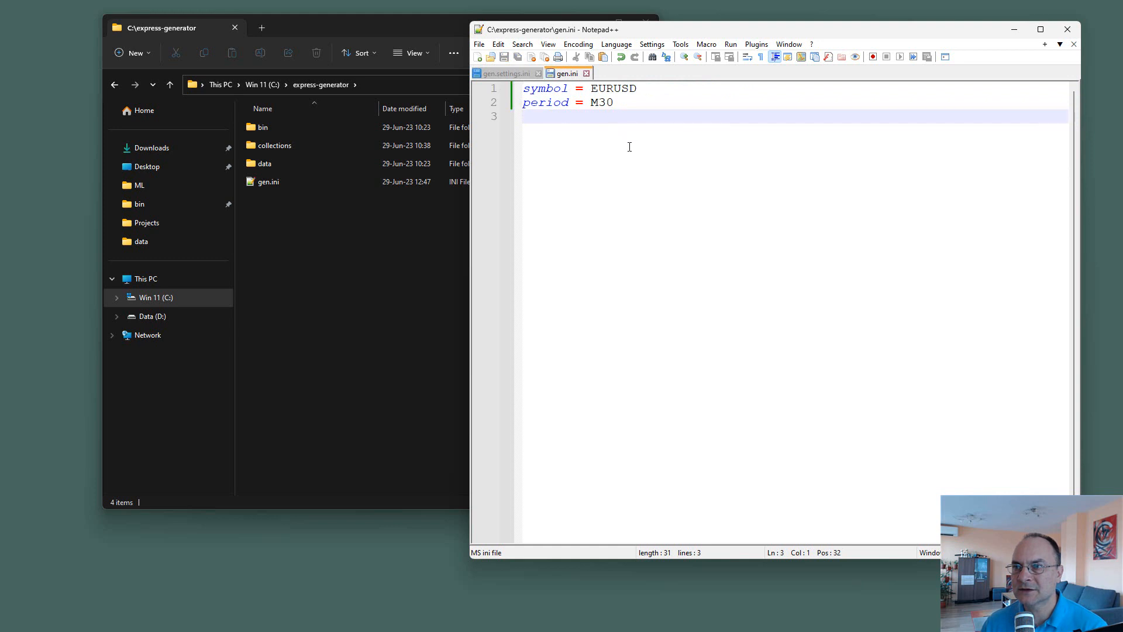
Step: Set the symbol to GBPUSD and the period to H1 in gen.ini, and save the file
double_click(615, 92)
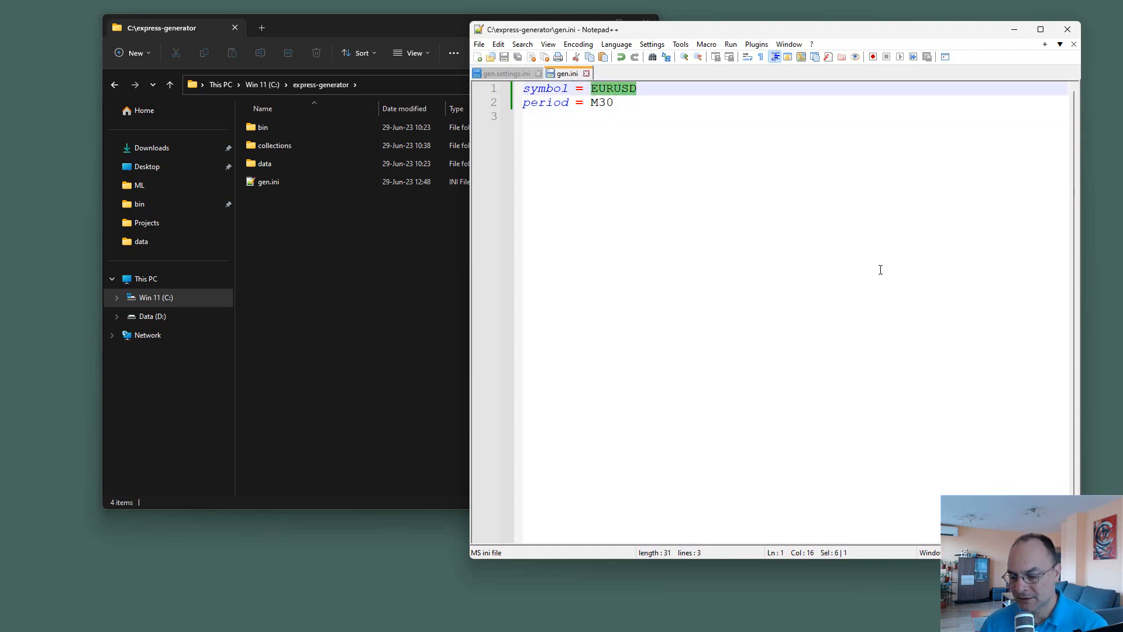
type("GBP")
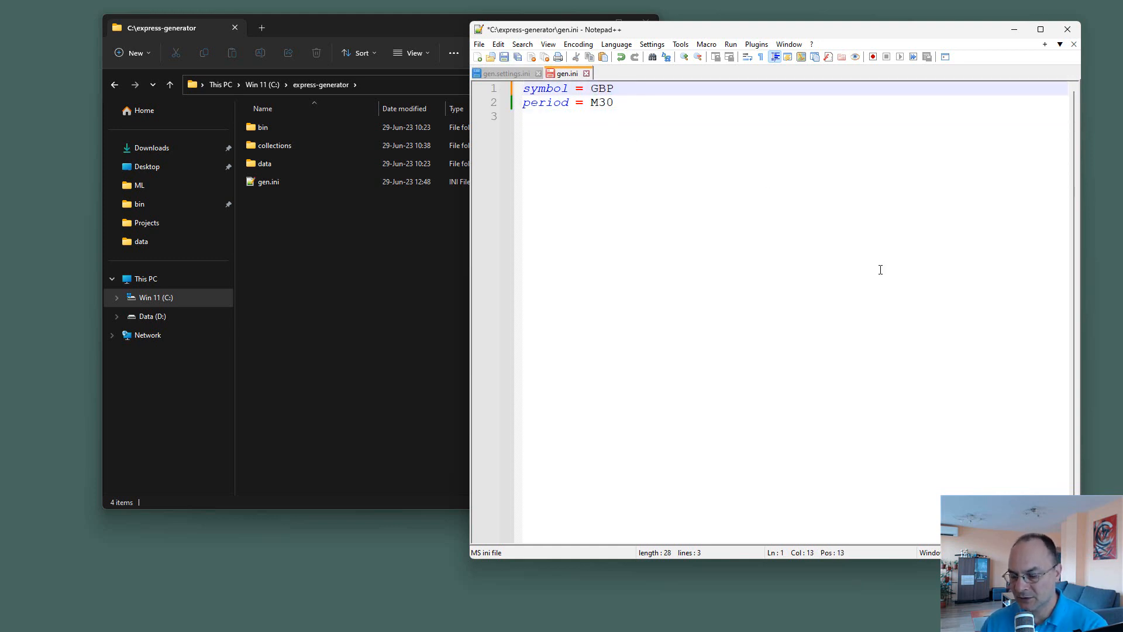
type("USD")
key("Down")
key("ctrl+shift+Left")
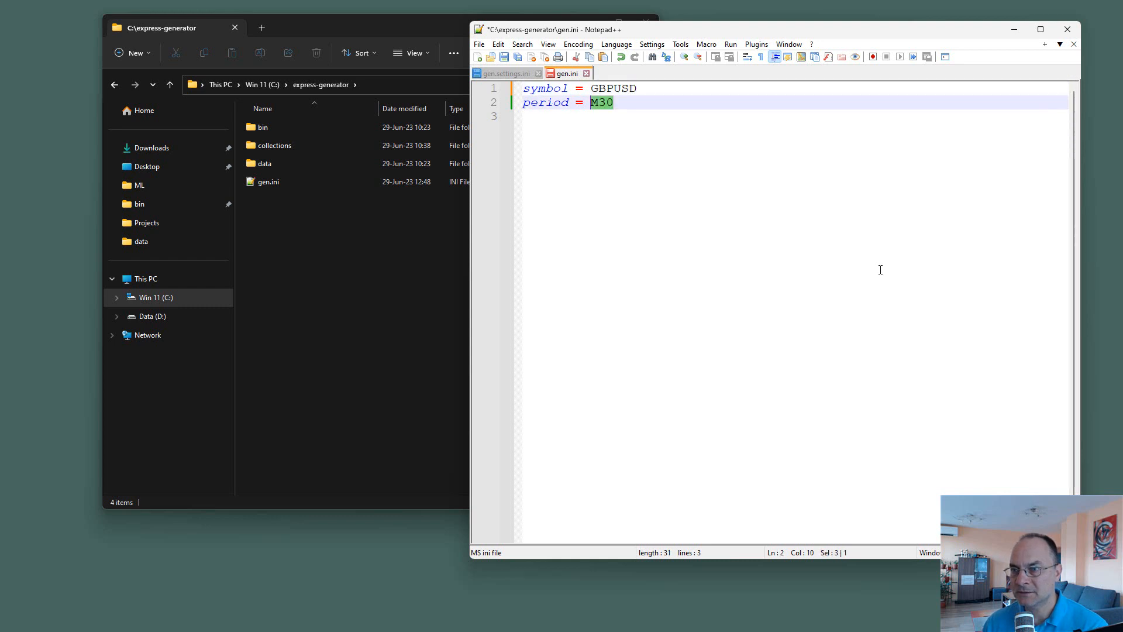
type("H")
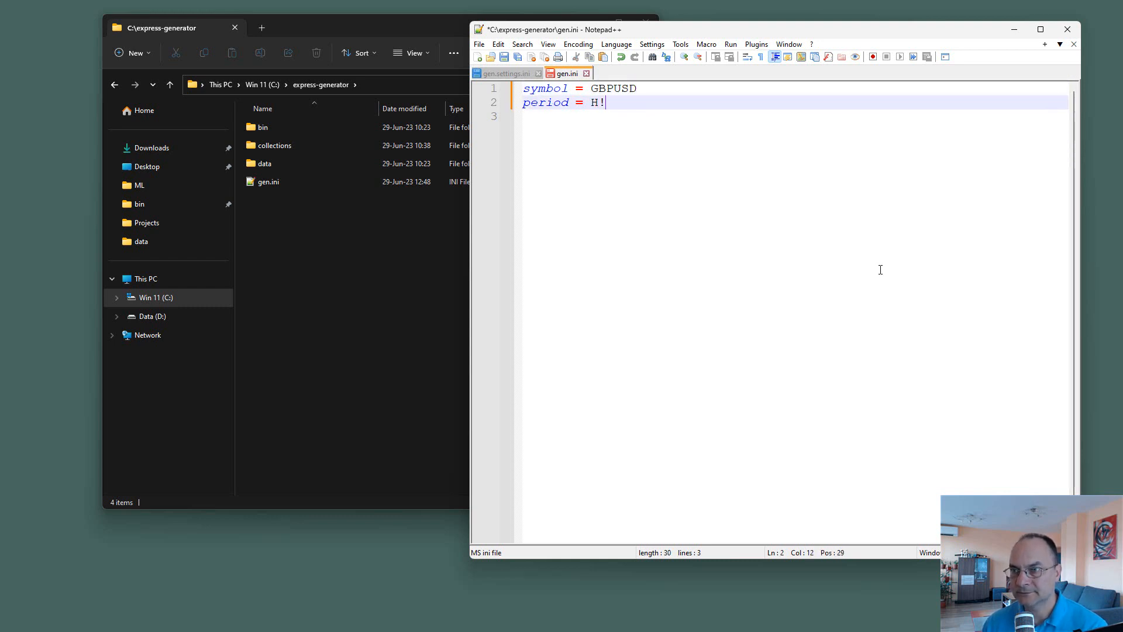
type("1")
key("ctrl+s")
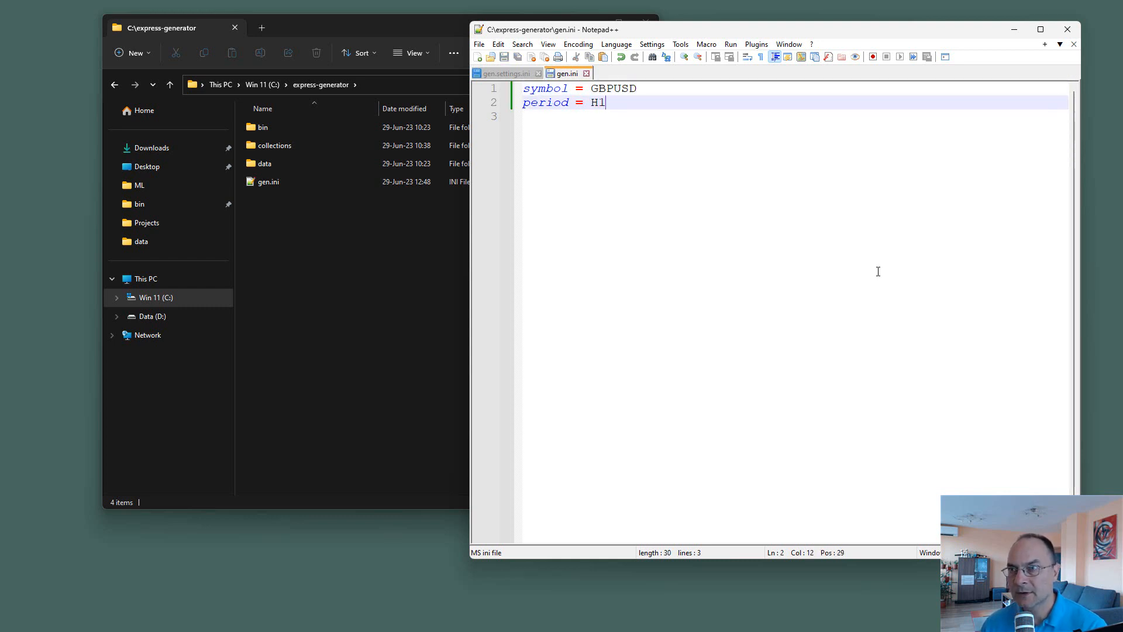
left_click(747, 319)
Step: Switch to File Explorer and open a PowerShell terminal in the express-generator folder
left_click(318, 273)
right_click(318, 270)
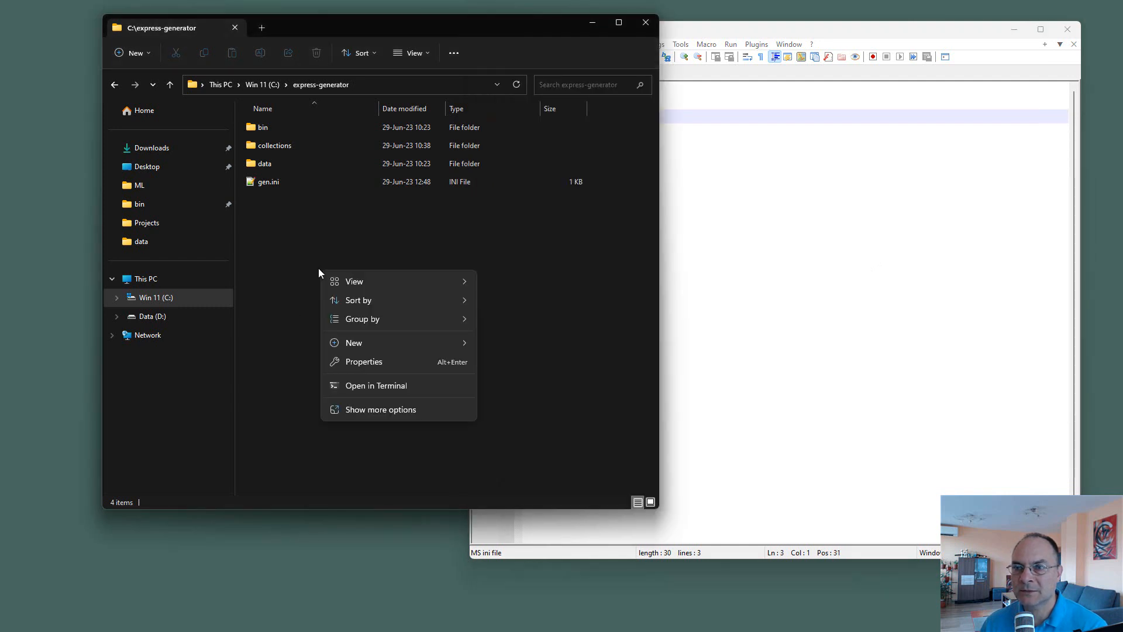
left_click(374, 384)
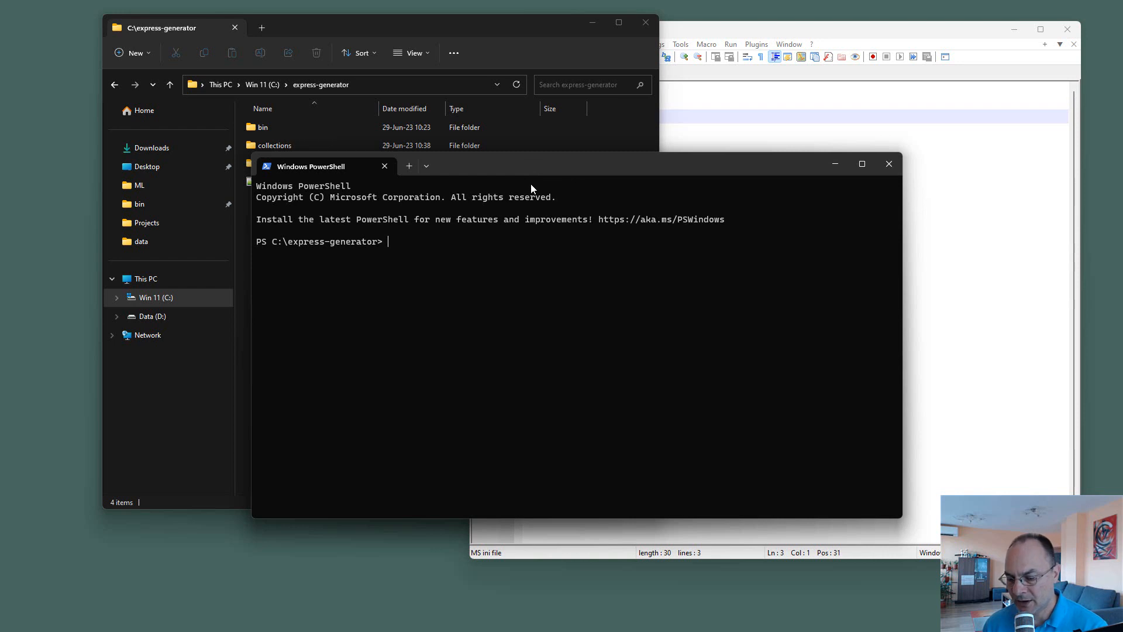
Step: Enter the command node .\bin\gen.js --setting gen.ini at the prompt without running it
type("node bi")
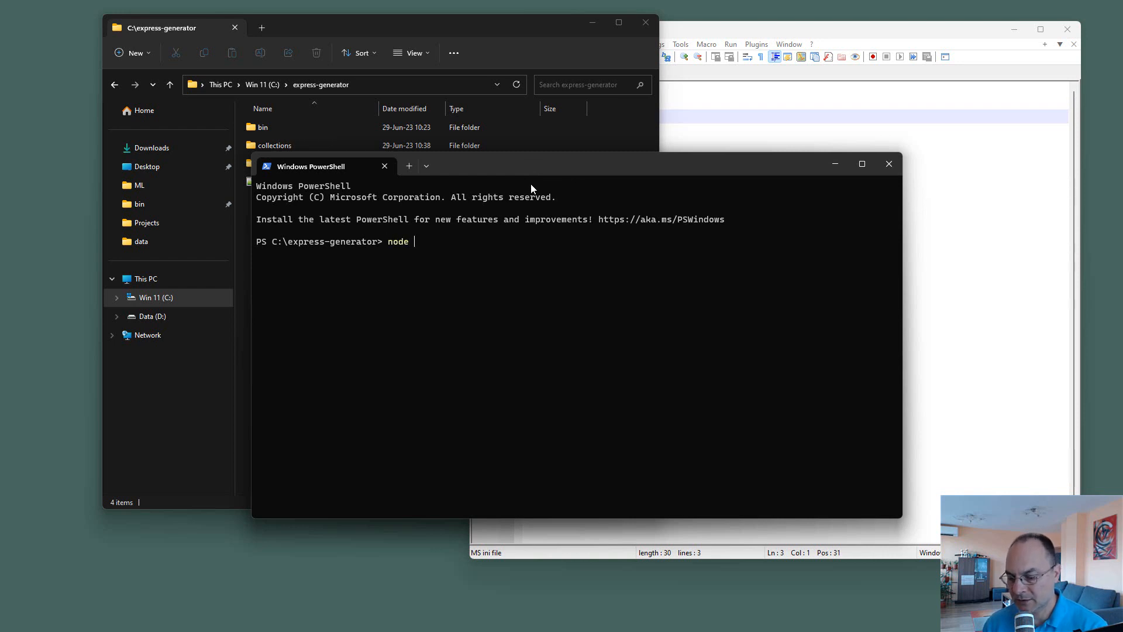
key("BackSpace")
key("BackSpace")
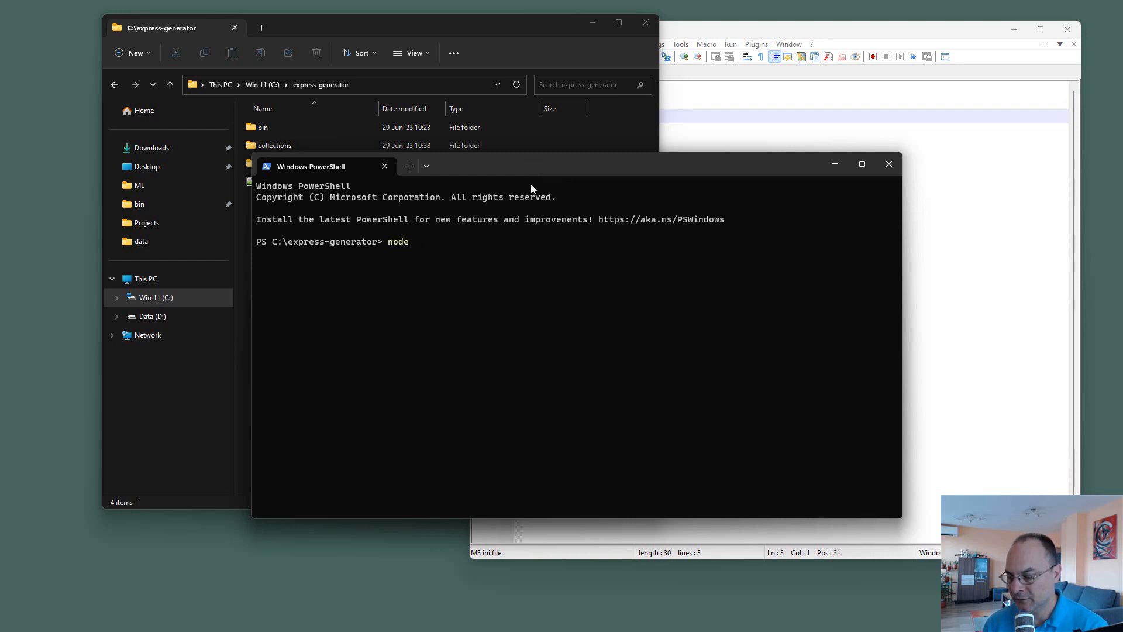
type(".\bin")
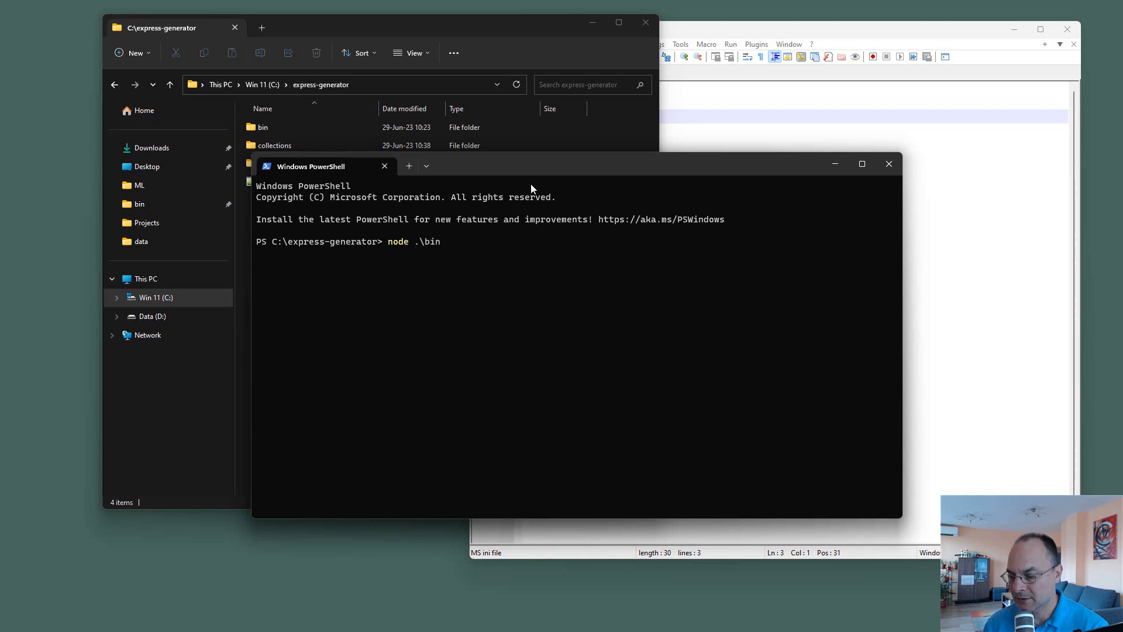
type("\\gen.j")
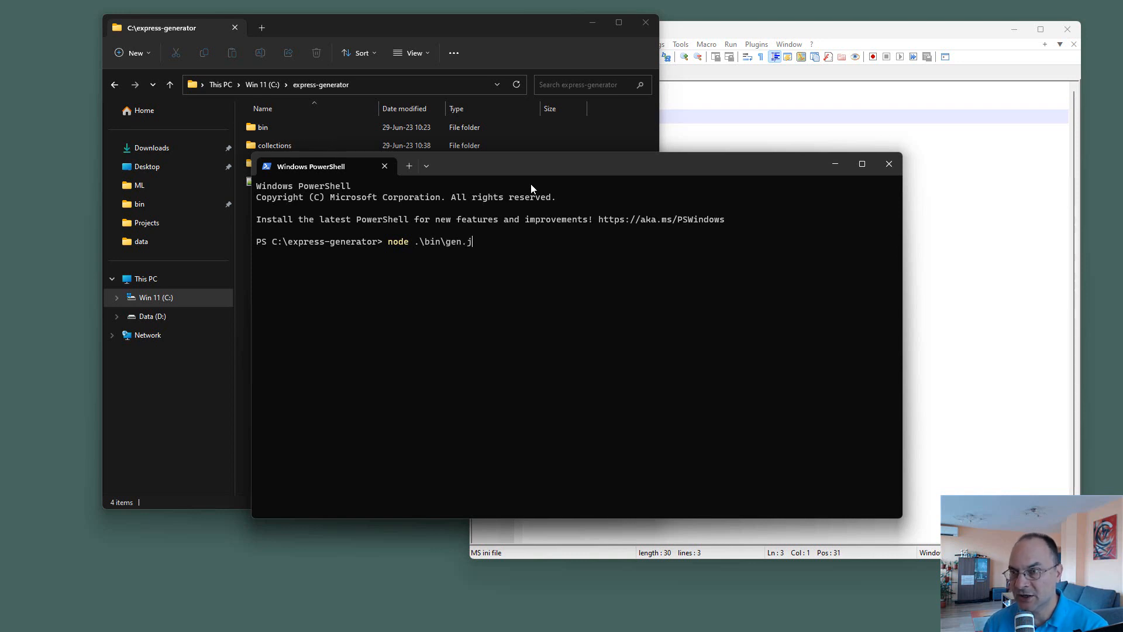
type("s --setting")
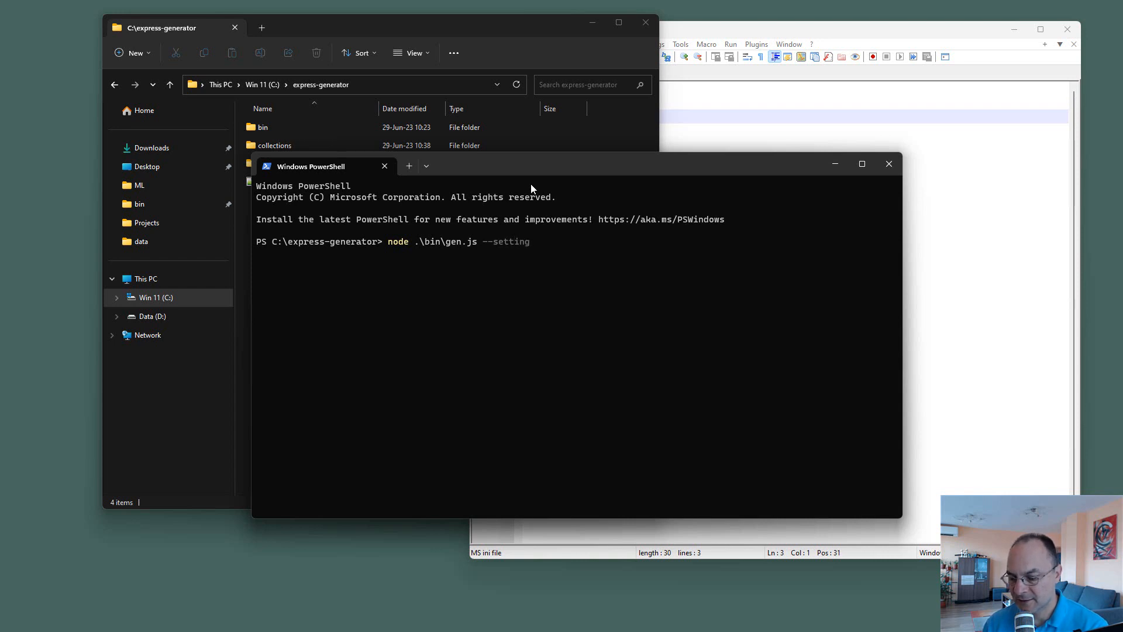
type(" gen.ini")
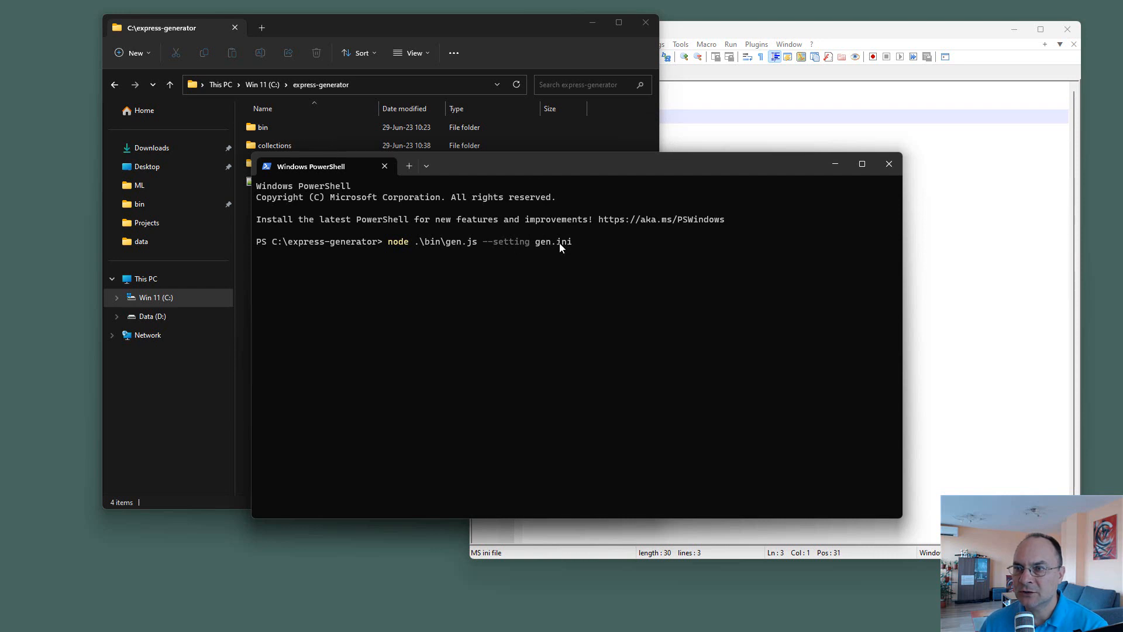
Step: Check gen.ini in its folder and its contents in the editor, and run the prepared command in PowerShell
left_click_drag(580, 169, 802, 166)
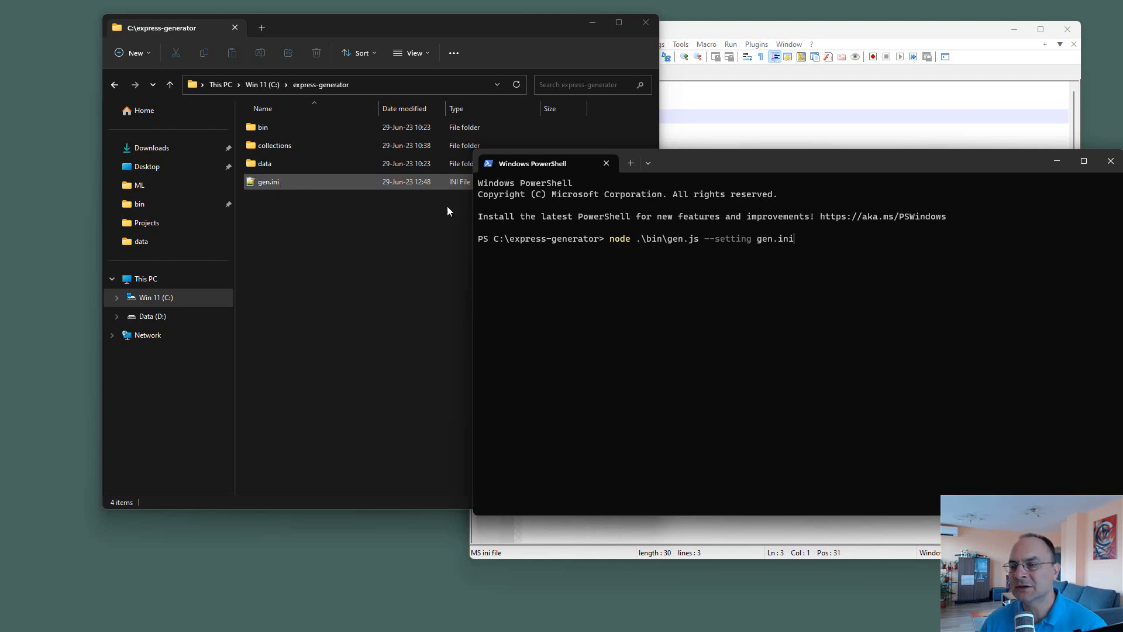
left_click_drag(820, 167, 589, 199)
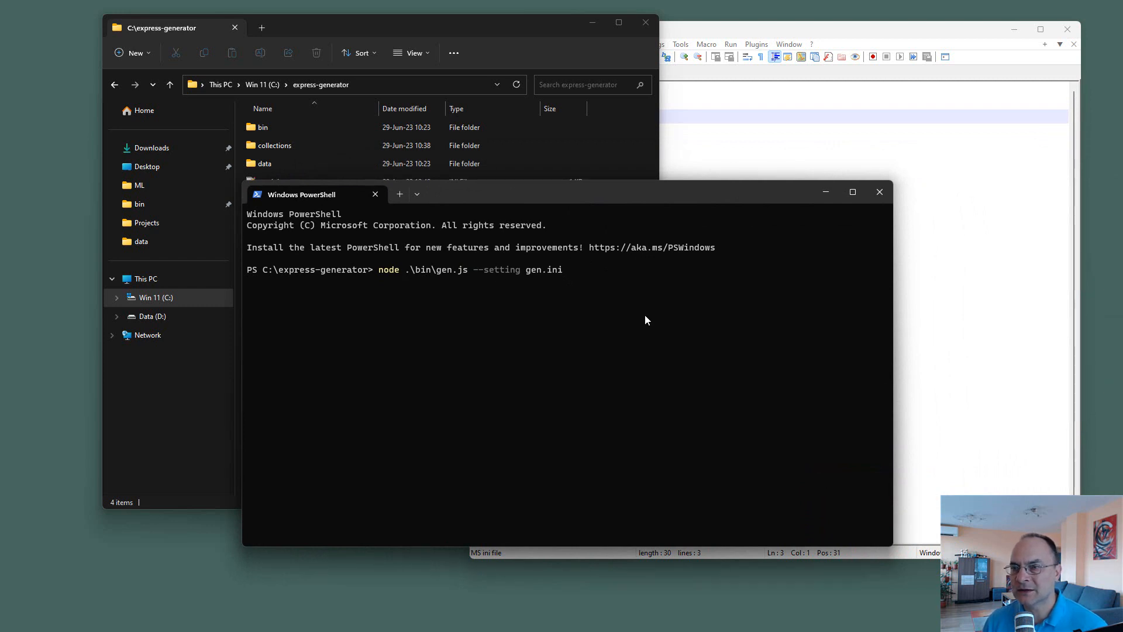
left_click(685, 164)
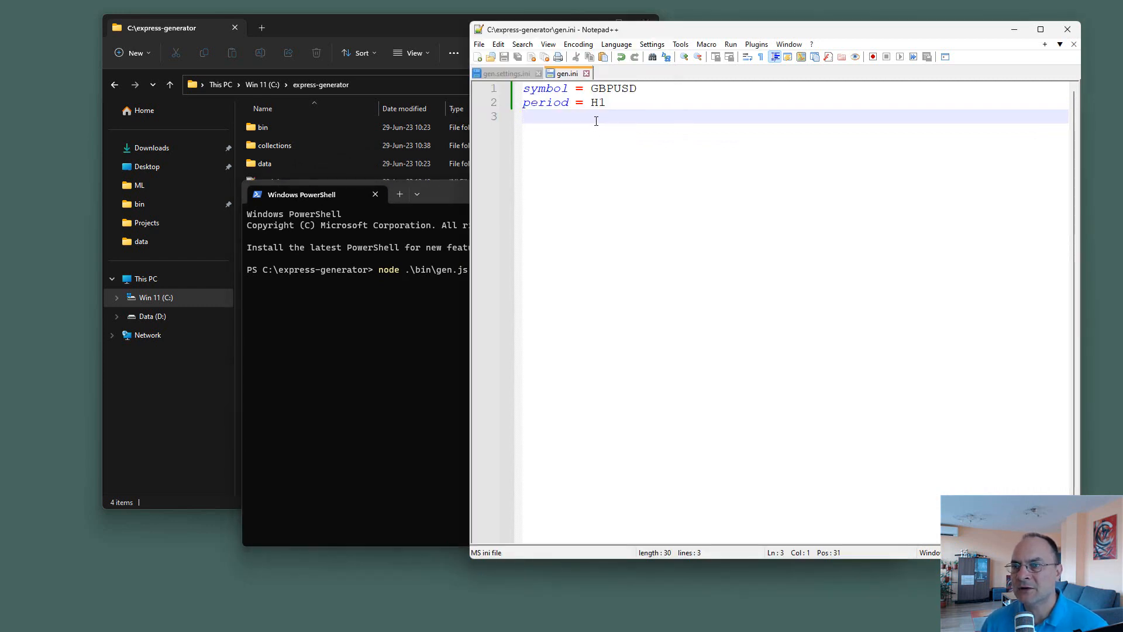
left_click(396, 364)
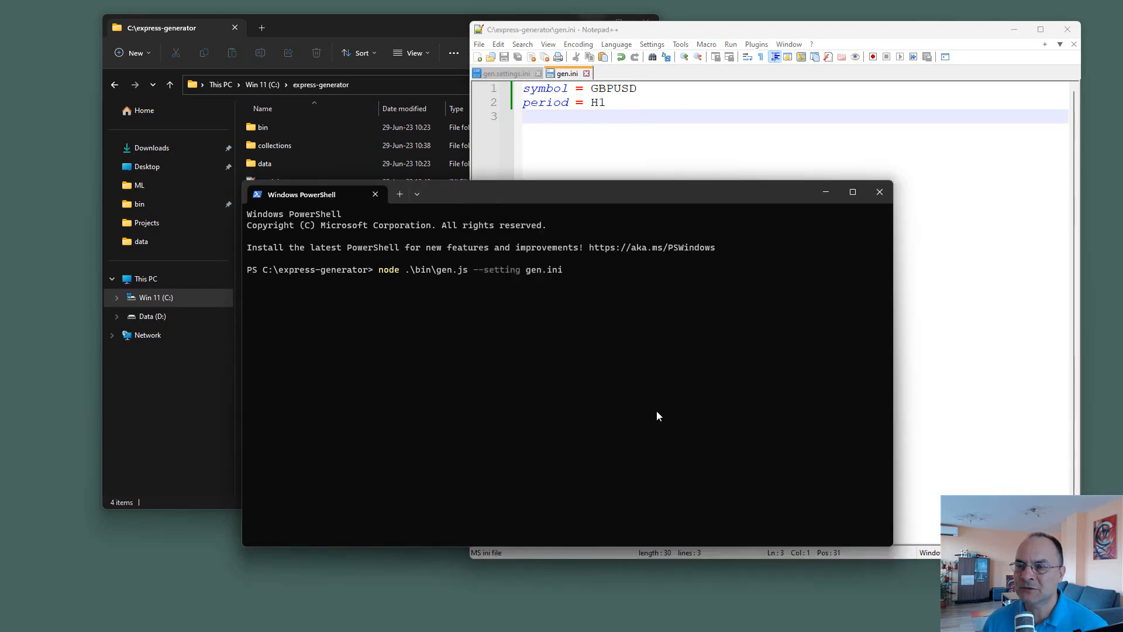
key("Return")
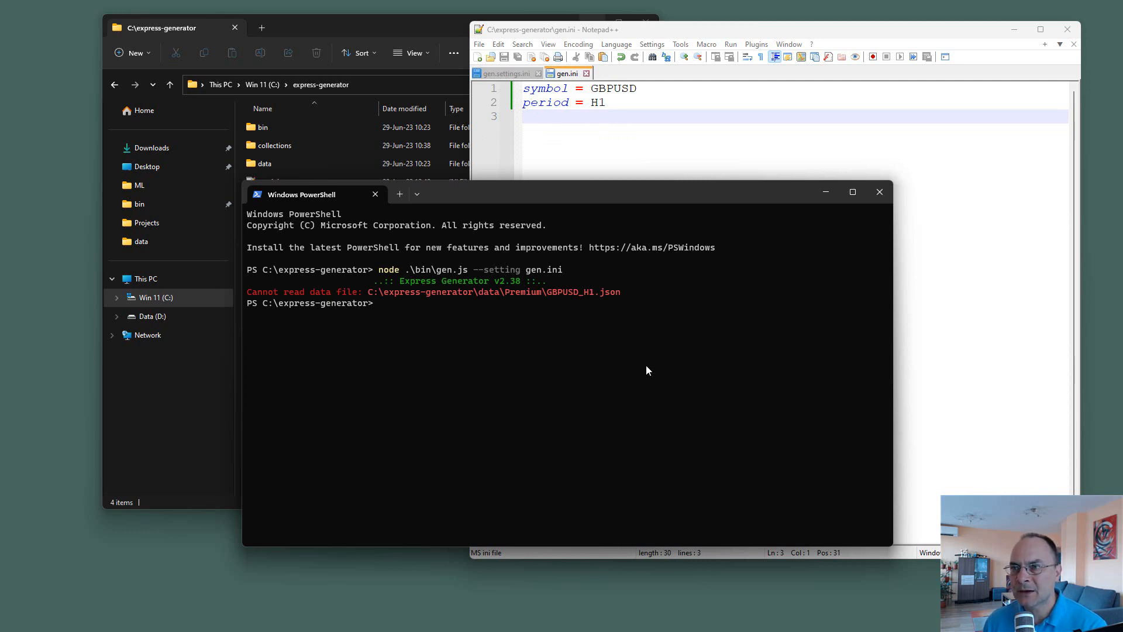
Step: Change the recalled generator command to node .\bin\fetch.js --setting gen.ini and run it to download the GBPUSD H1 data
key("Up")
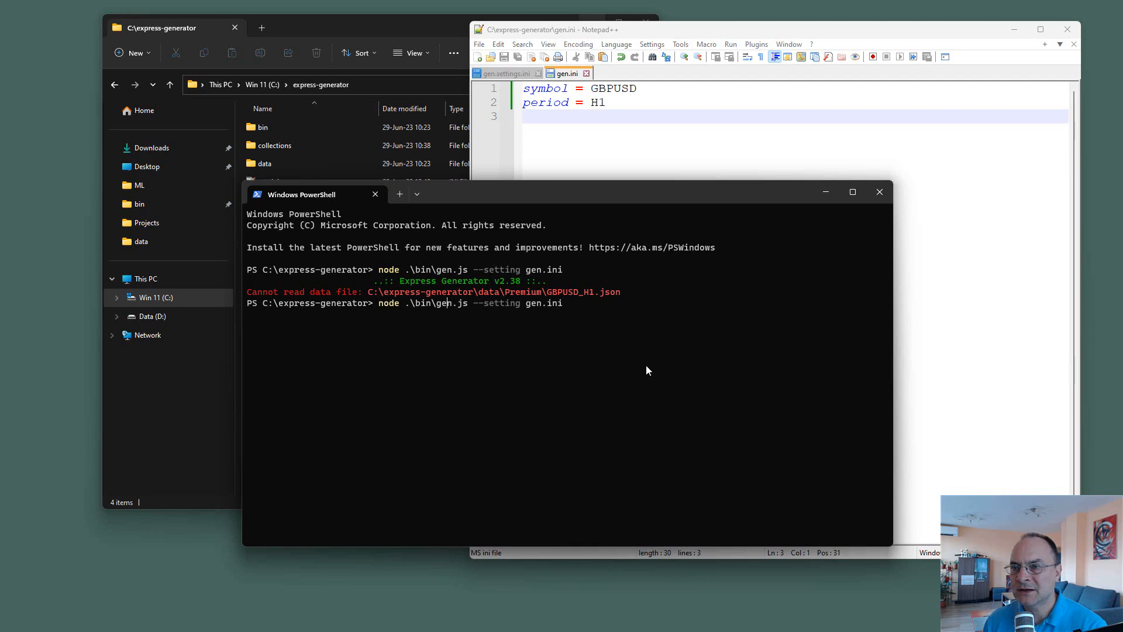
key("BackSpace")
key("Delete")
key("Delete")
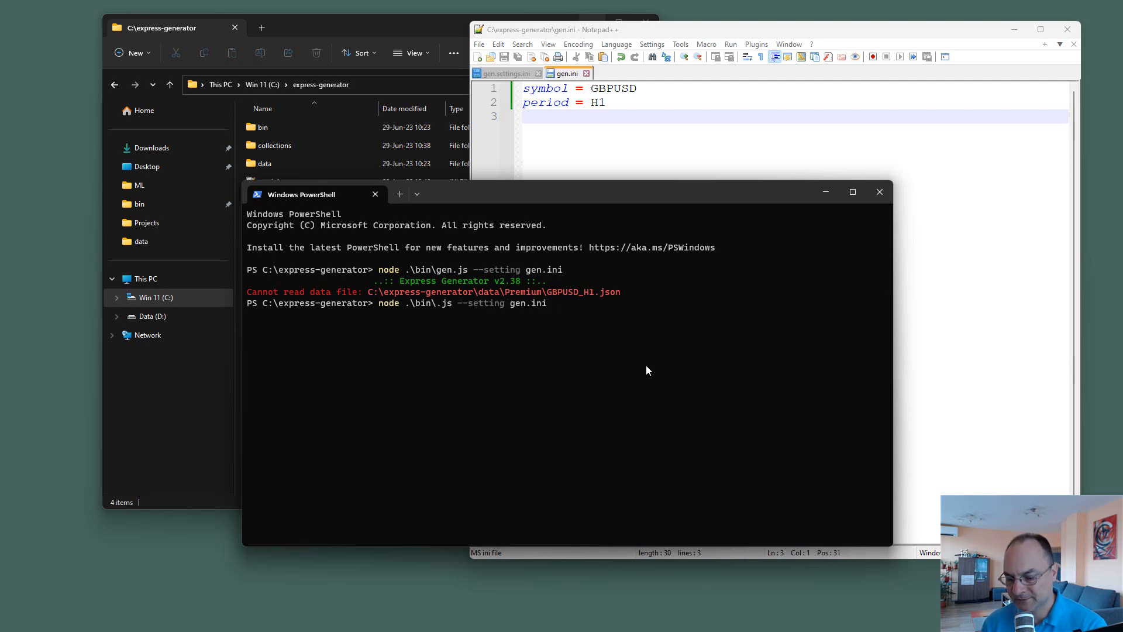
type("fetch")
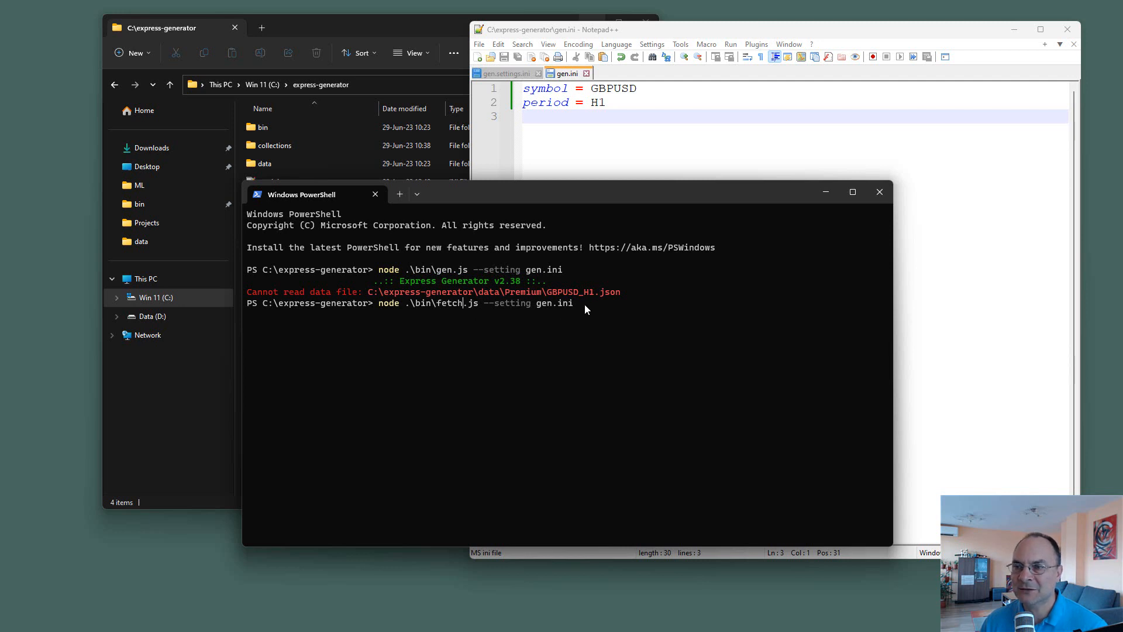
key("Return")
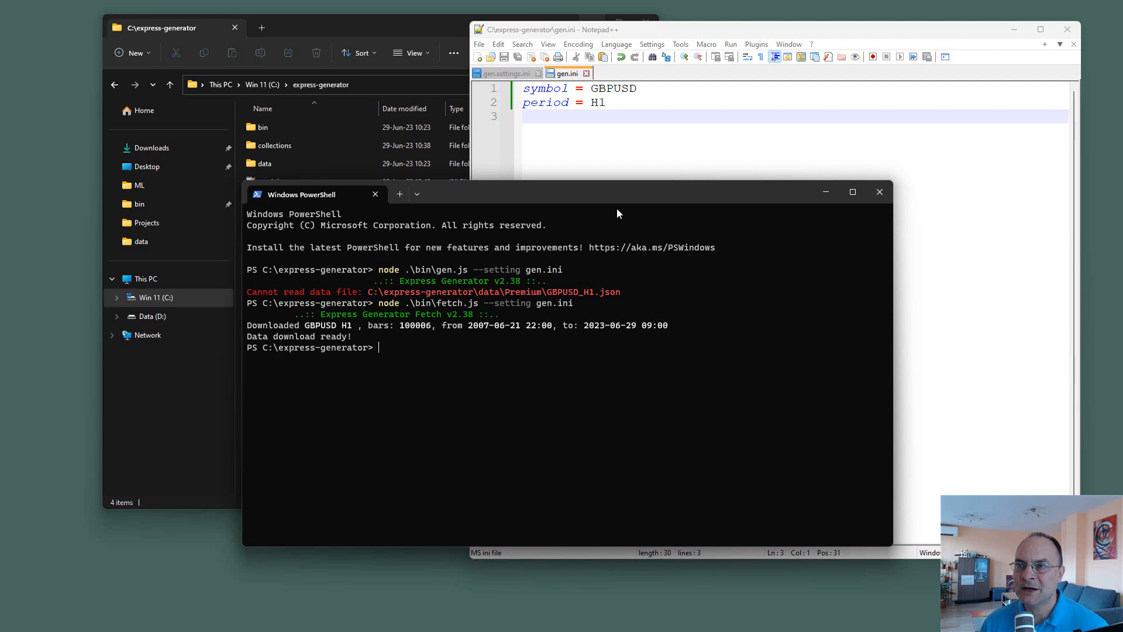
Step: Switch to Notepad++ and save gen.ini under the new name fetch.ini in the express-generator folder
left_click(610, 146)
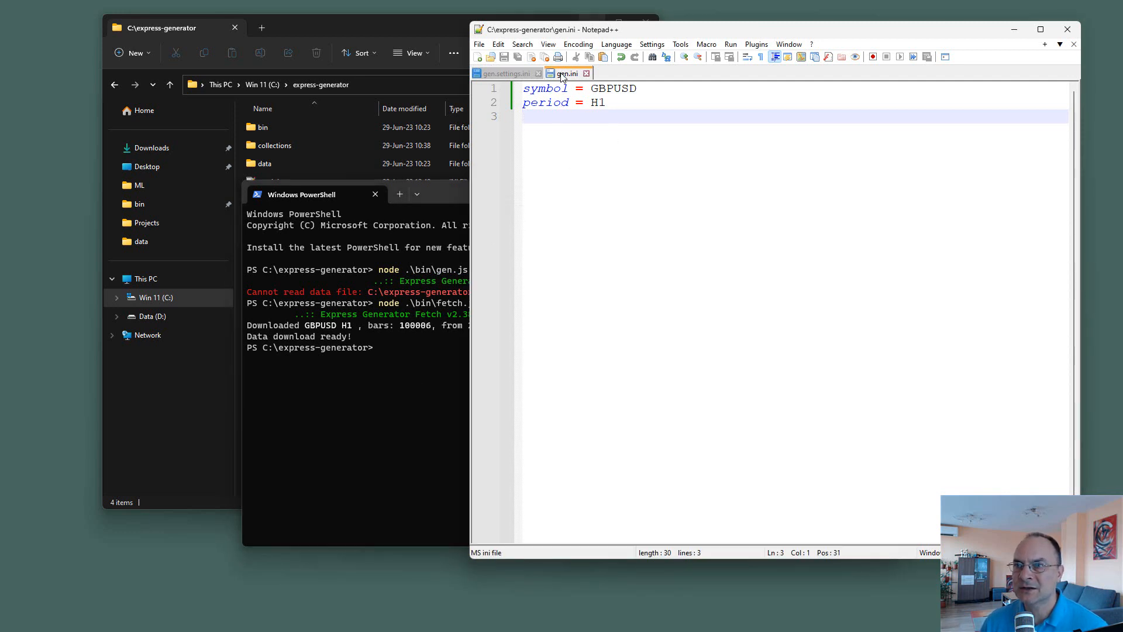
left_click(479, 44)
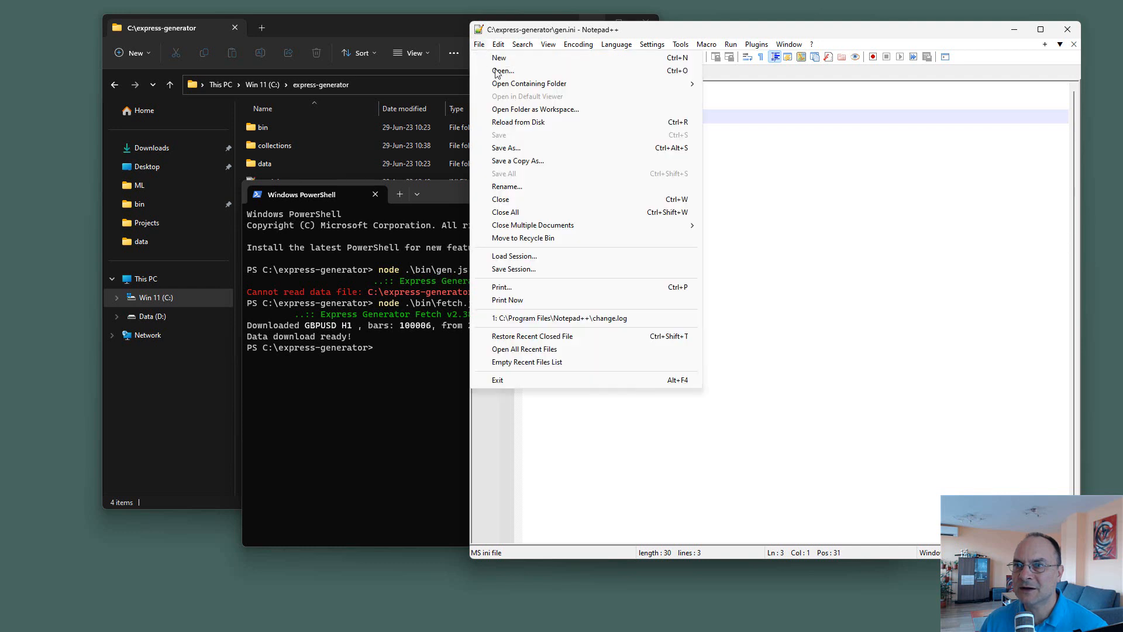
left_click(532, 151)
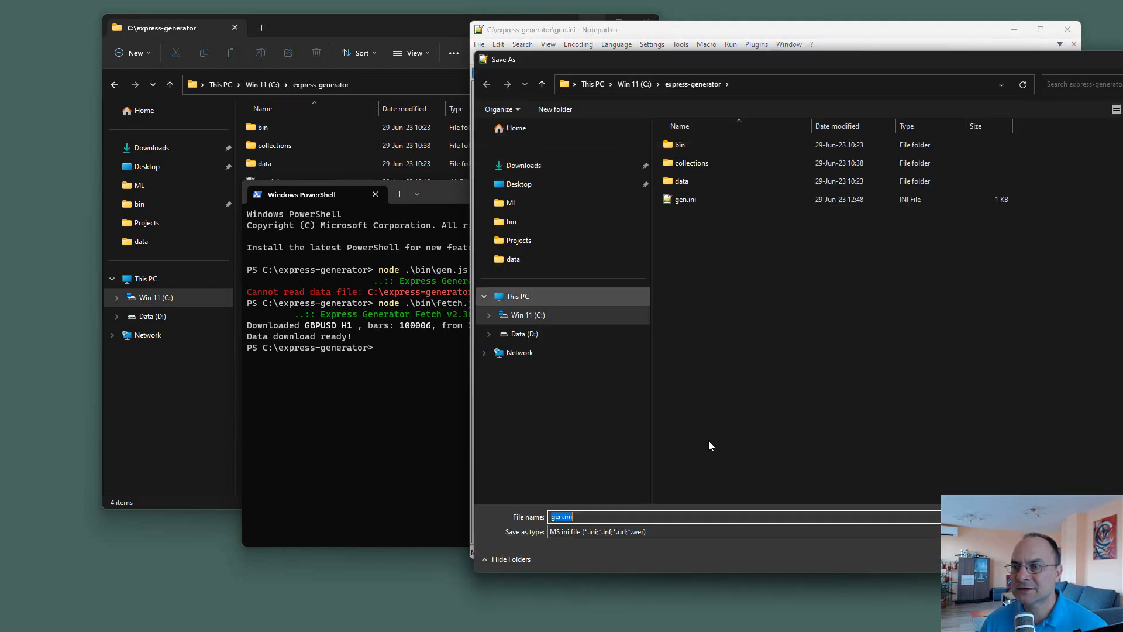
left_click(562, 516)
key("shift+Home")
type("fetch")
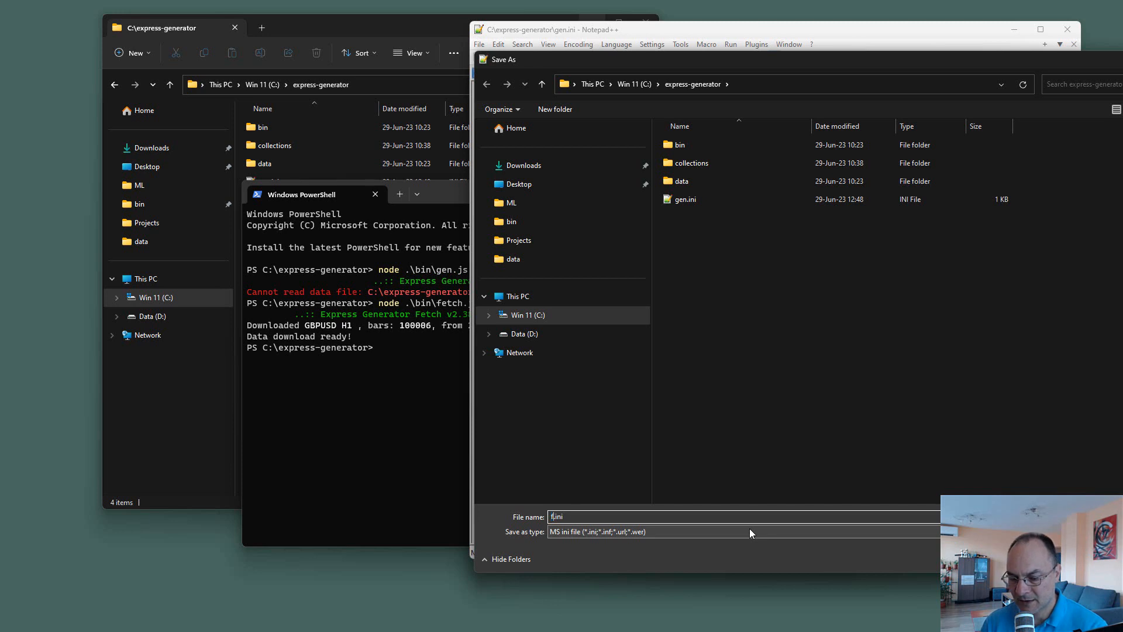
key("Return")
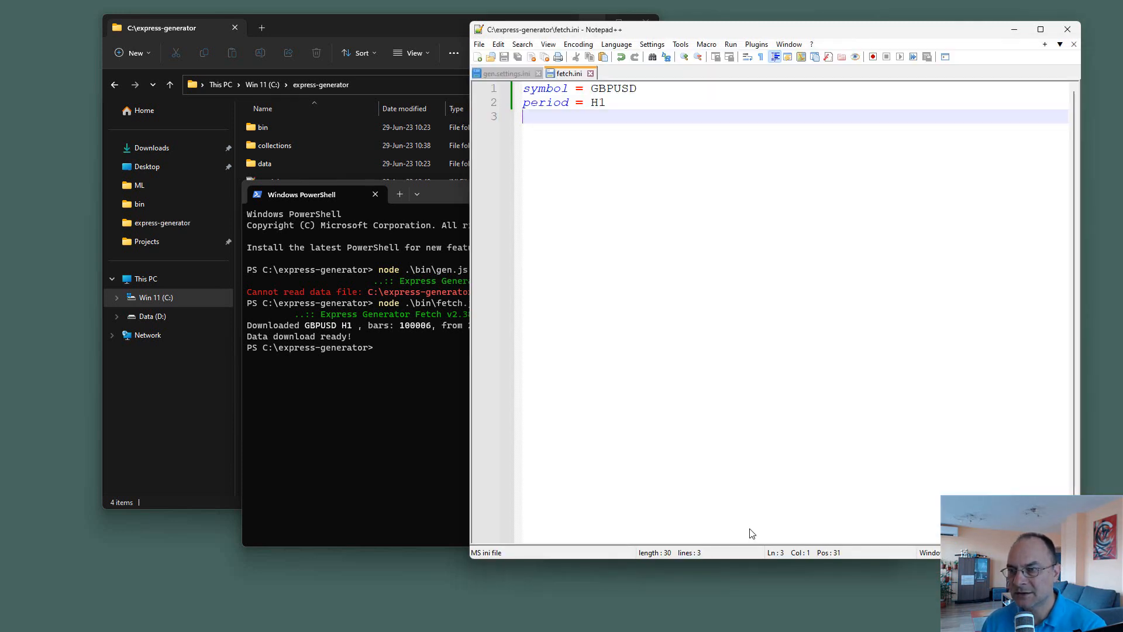
Step: Switch to PowerShell and run the fetch script with the new settings file: node .\bin\fetch.js --setting fetch.ini
left_click(405, 468)
key("Up")
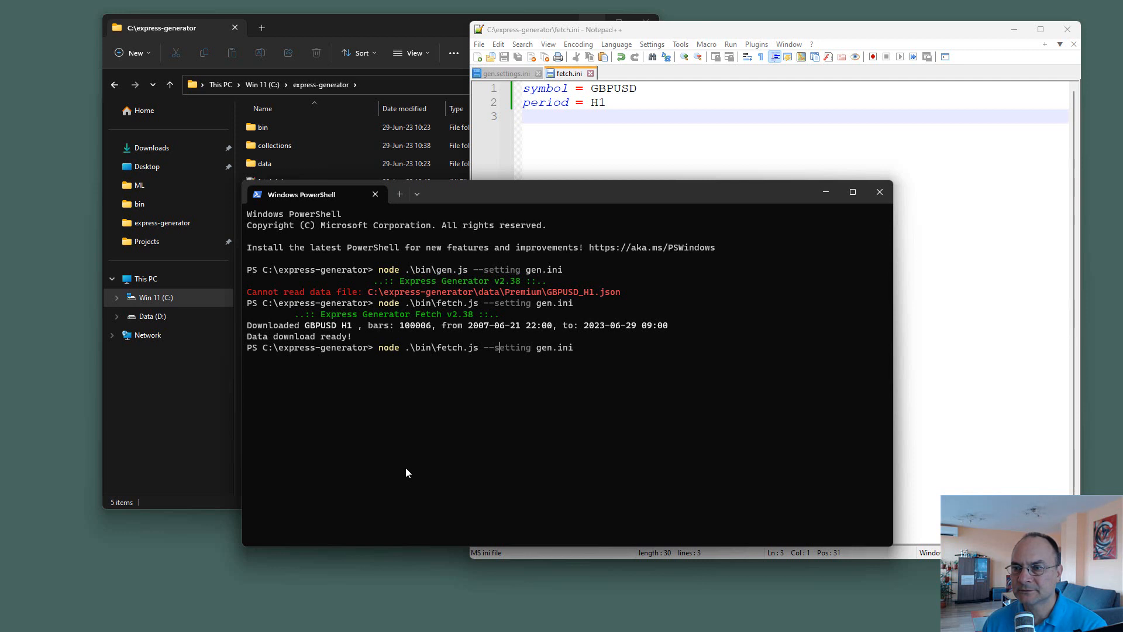
key("BackSpace")
key("BackSpace")
key("BackSpace")
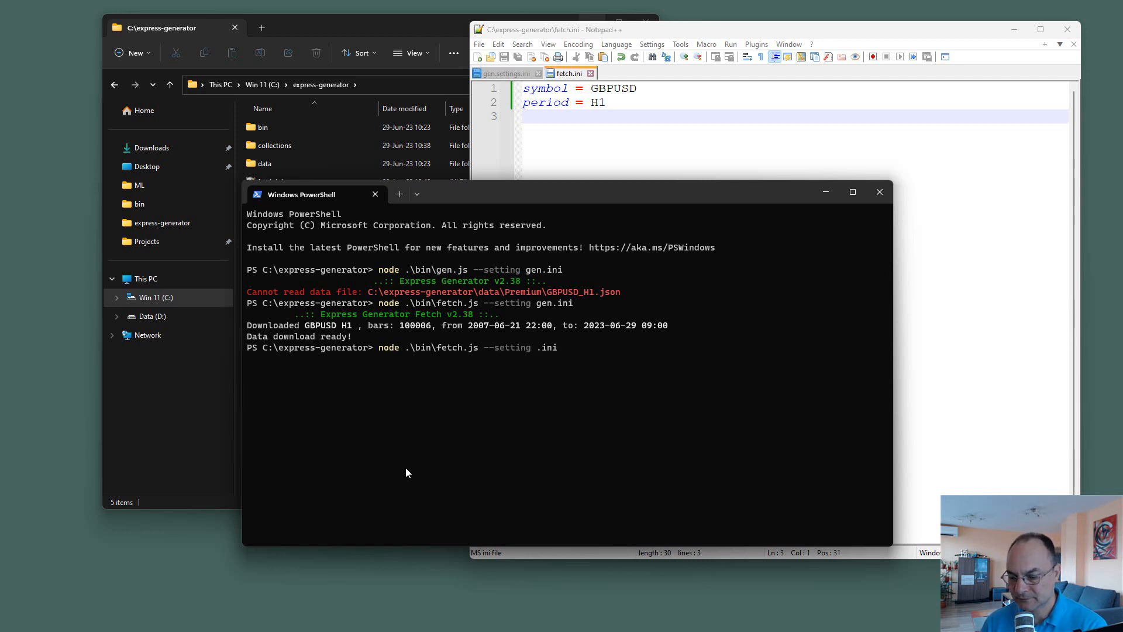
type("fetch")
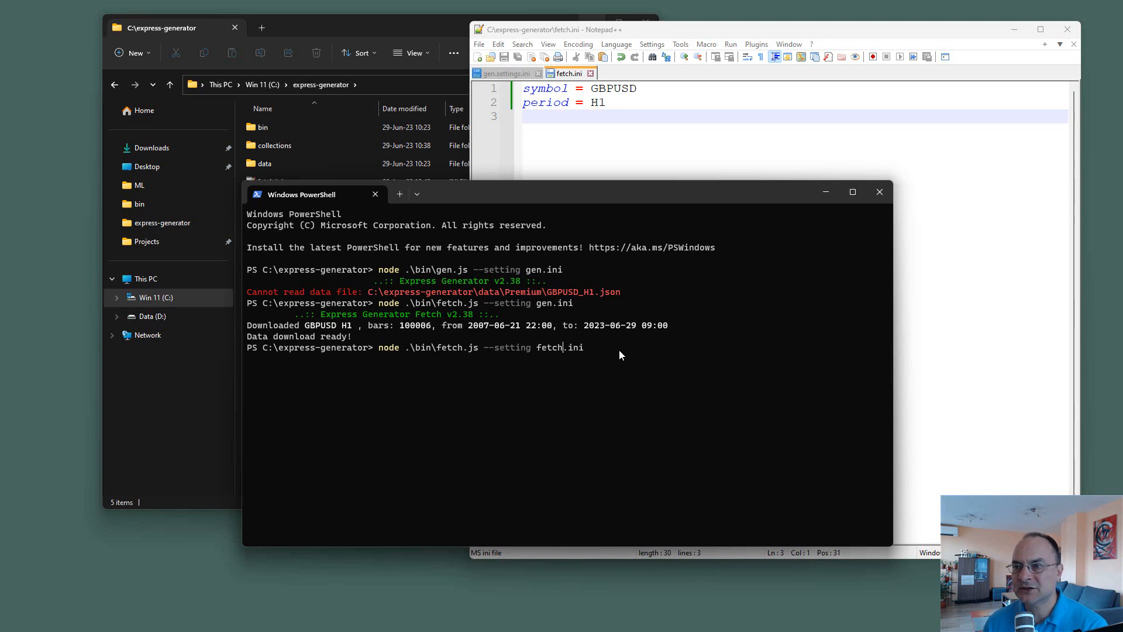
key("Return")
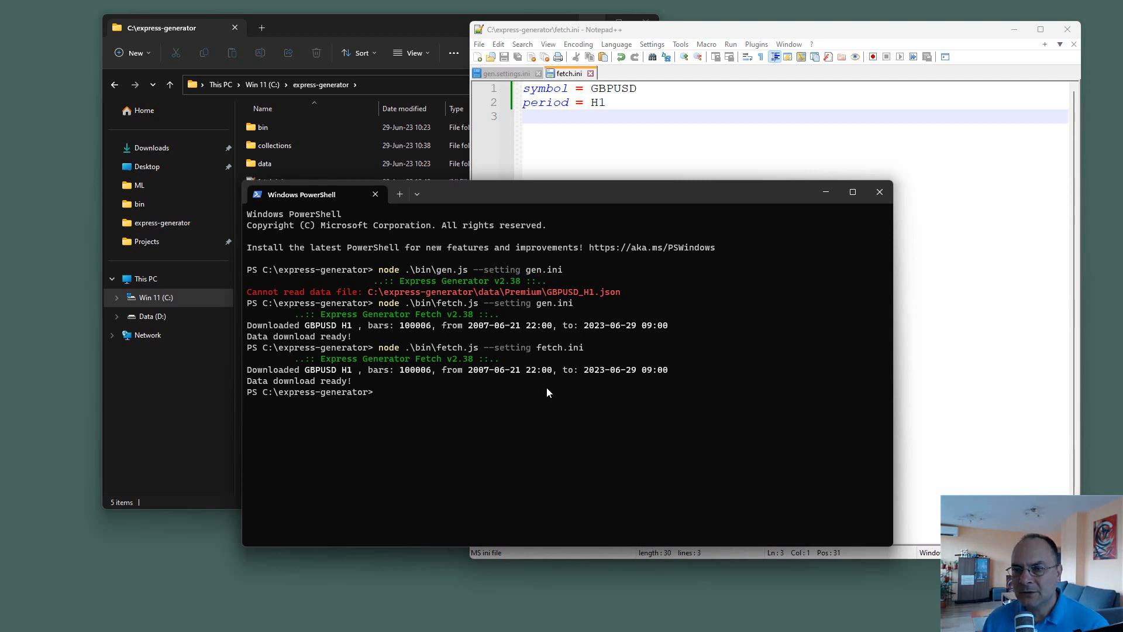
Step: Recall the command node .\bin\gen.js --setting gen.ini, move the terminal window up to uncover the whole command area, and run it
key("Up")
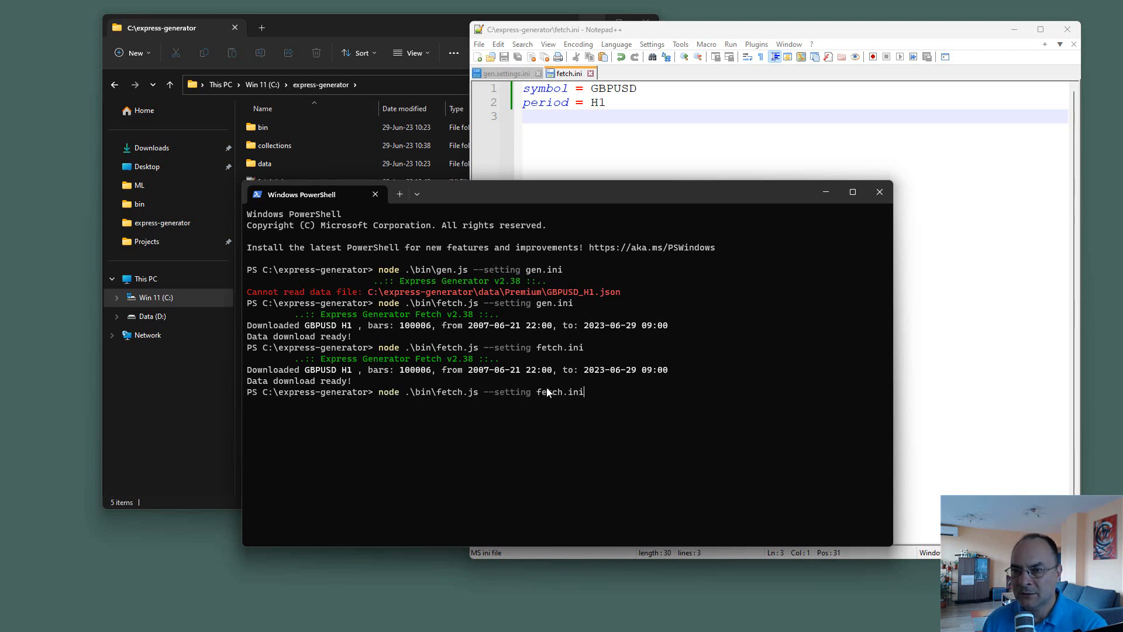
key("Up")
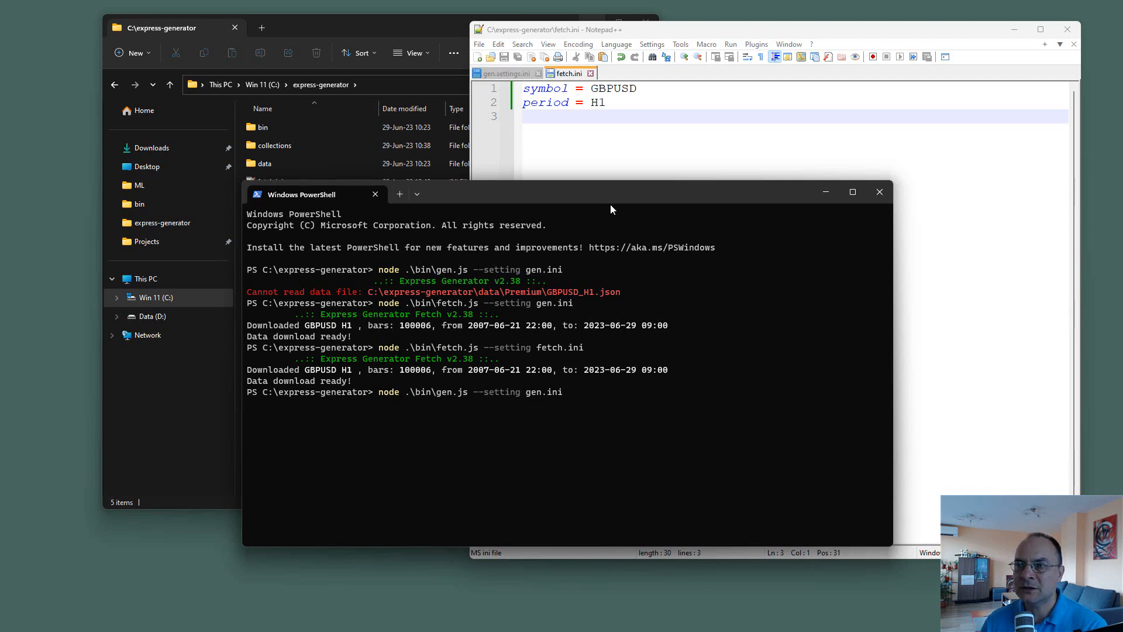
left_click_drag(609, 202, 595, 168)
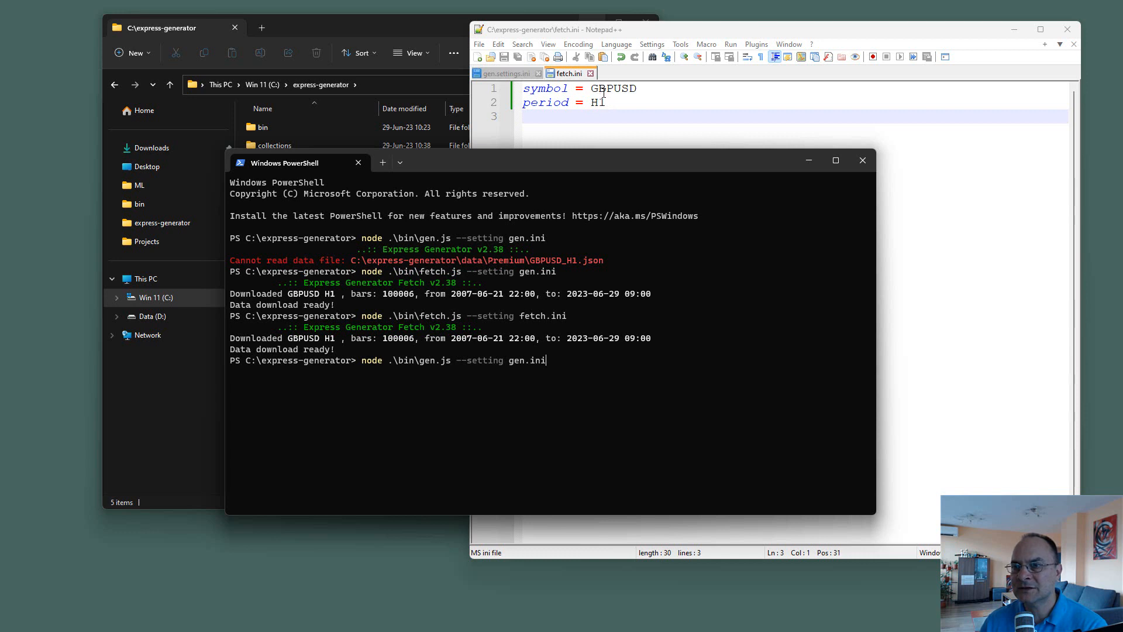
key("Return")
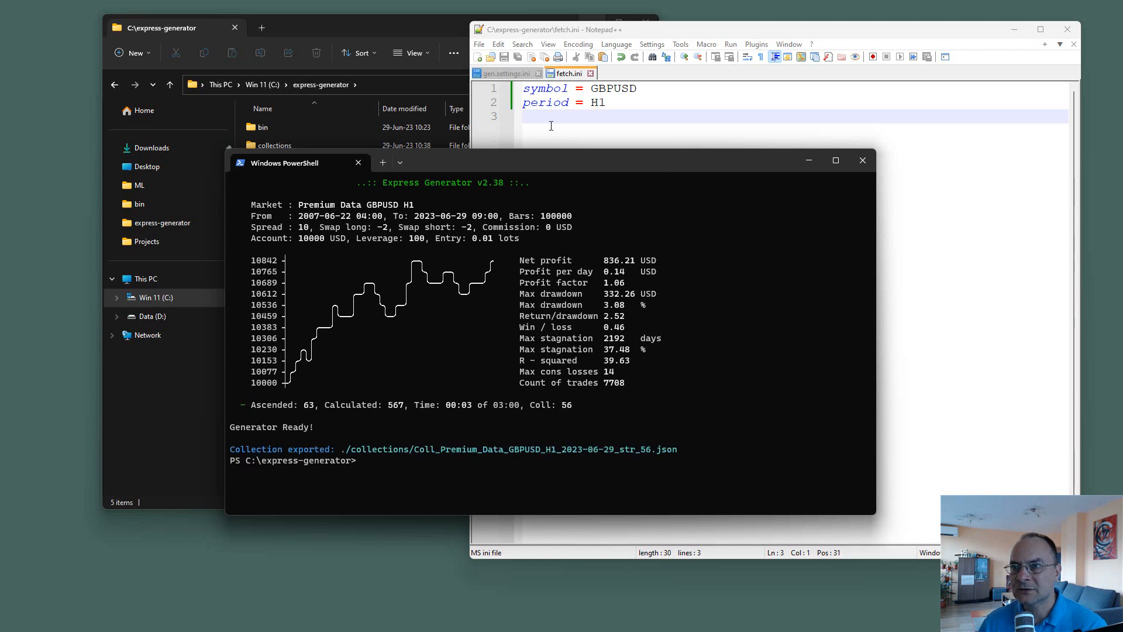
Step: Write the note "Ctrl + C Stop" in a new Notepad++ document and check the generator's output in PowerShell
left_click(480, 60)
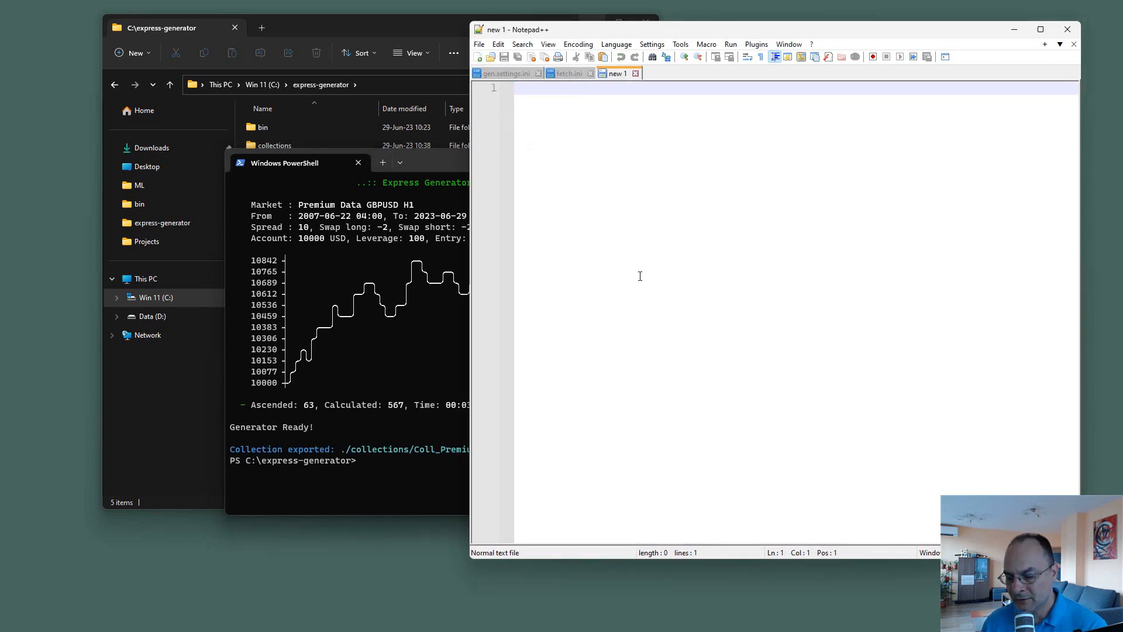
type("Ctrl + C ")
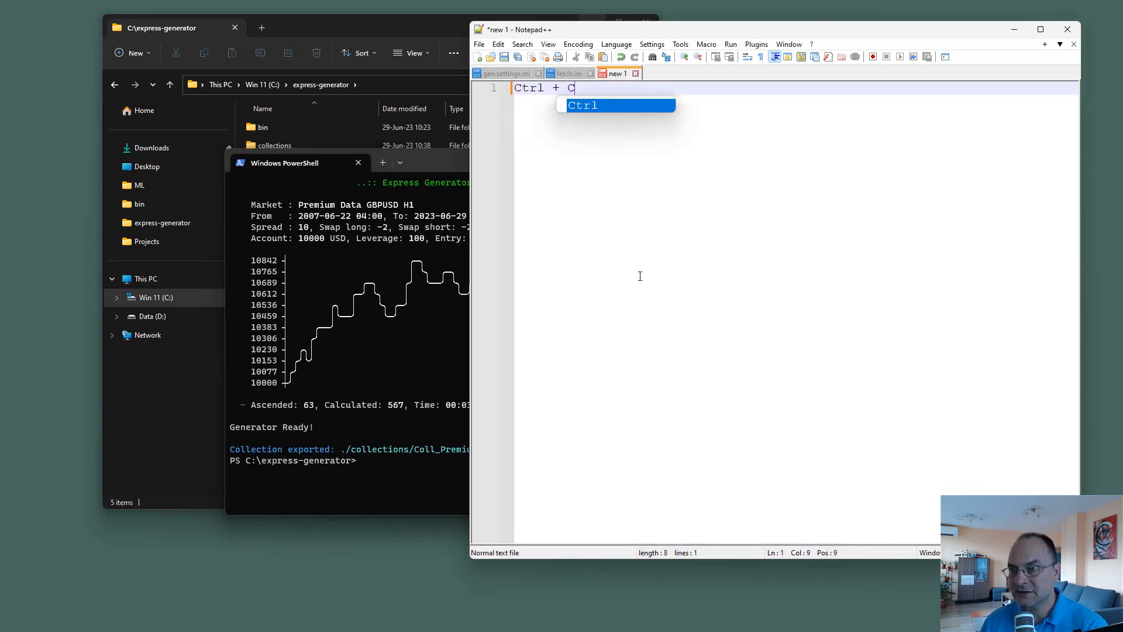
type("Stop")
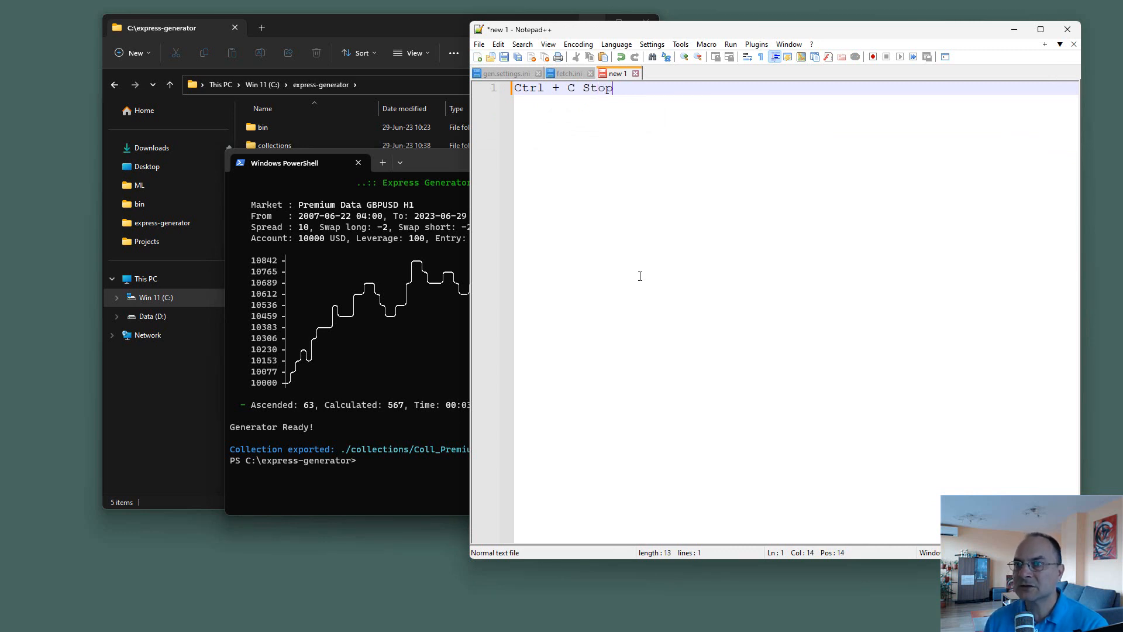
key("Return")
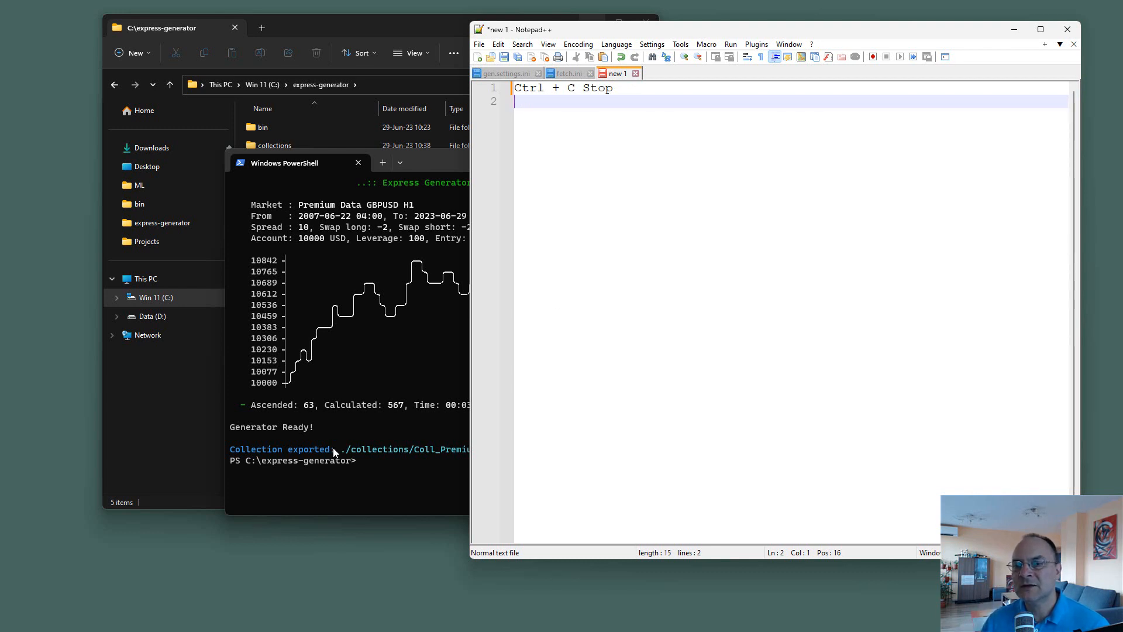
left_click(418, 462)
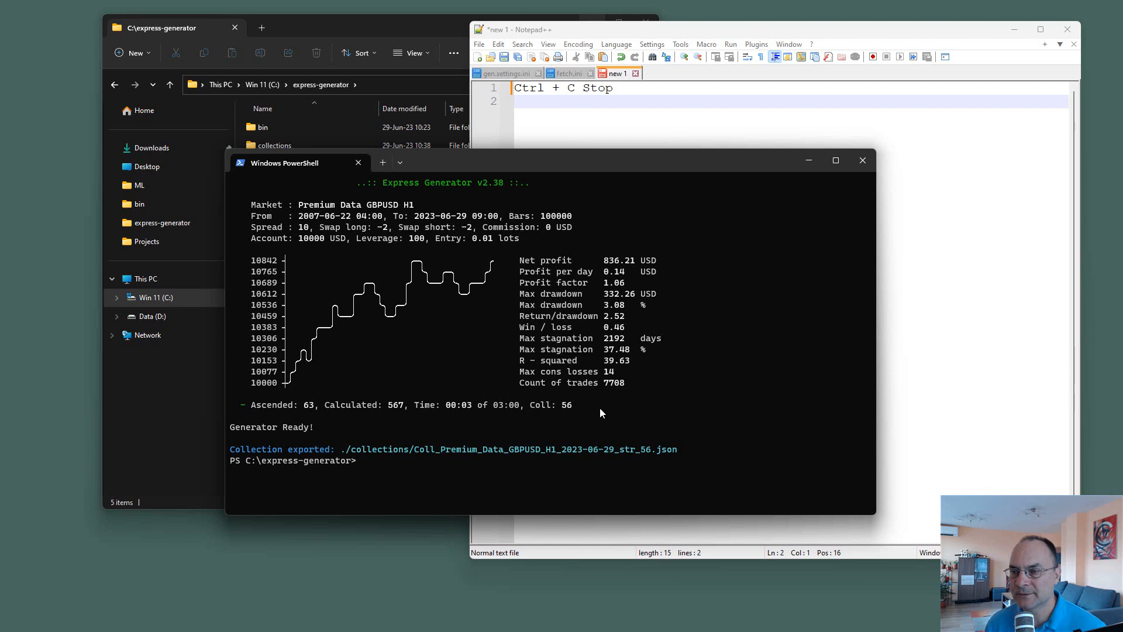
left_click(586, 128)
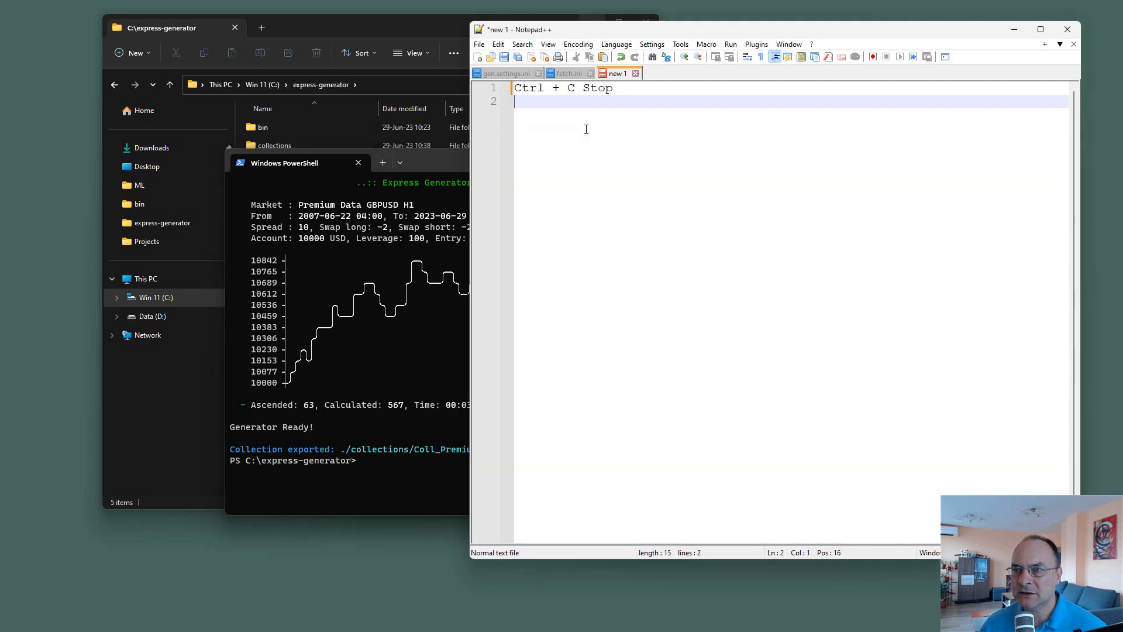
Step: Return to gen.settings.ini, then close fetch.ini and the new document without saving the note
left_click(531, 74)
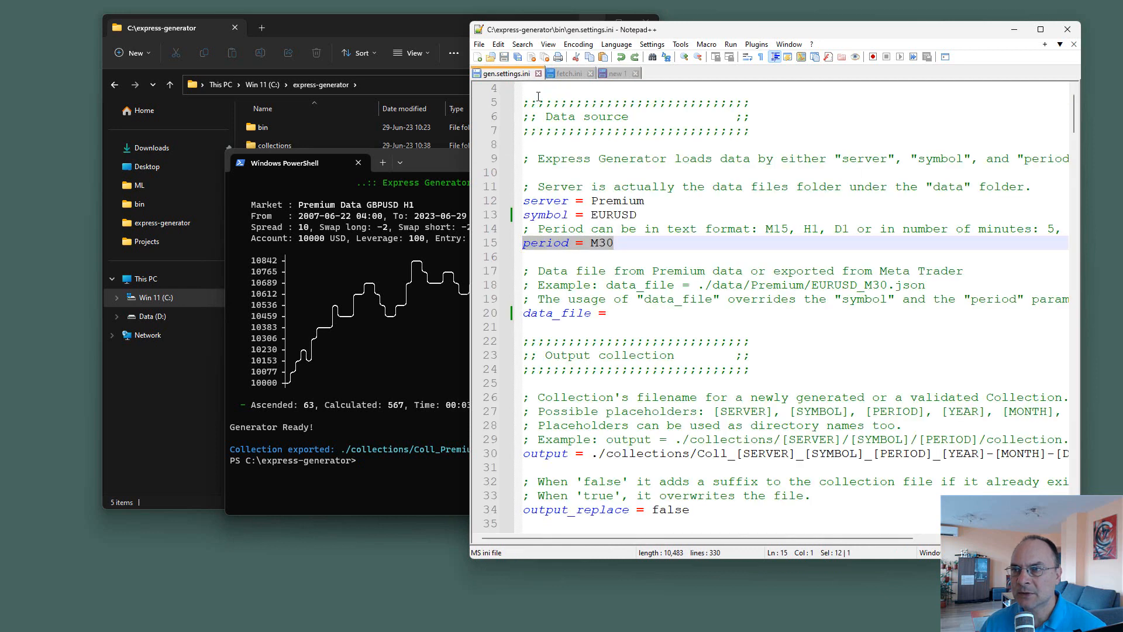
middle_click(567, 75)
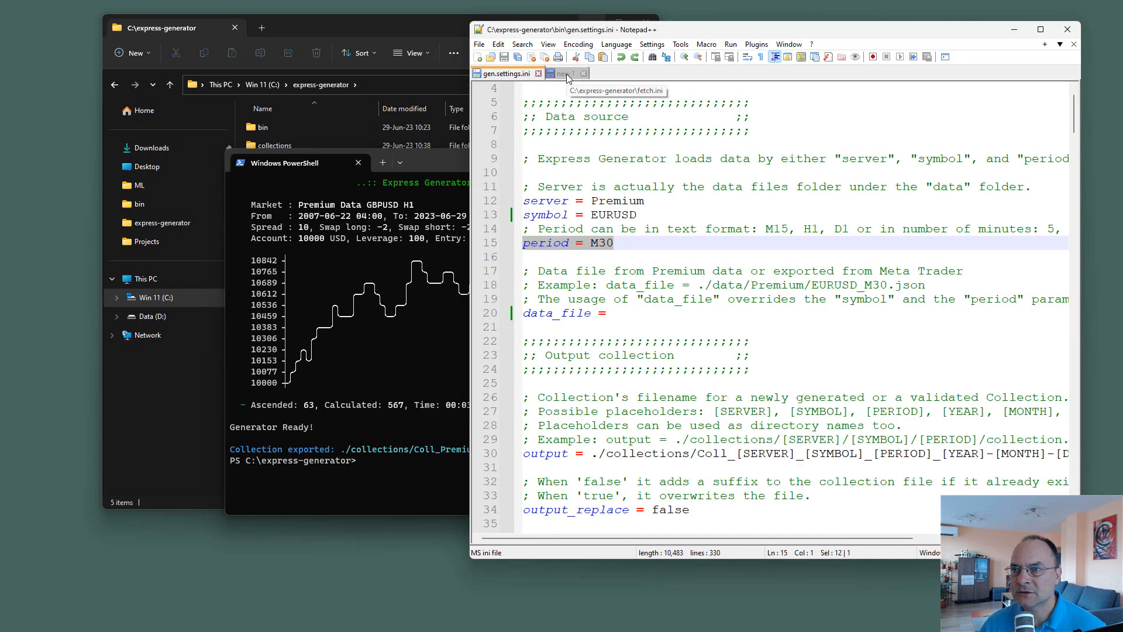
middle_click(566, 75)
left_click(1119, 265)
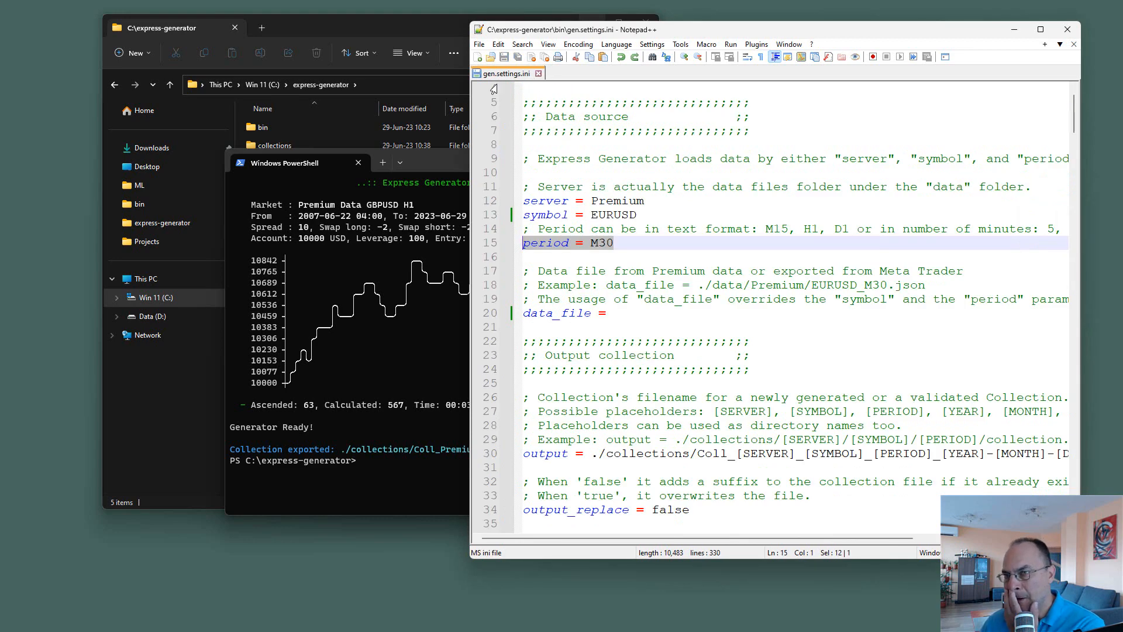
left_click(521, 88)
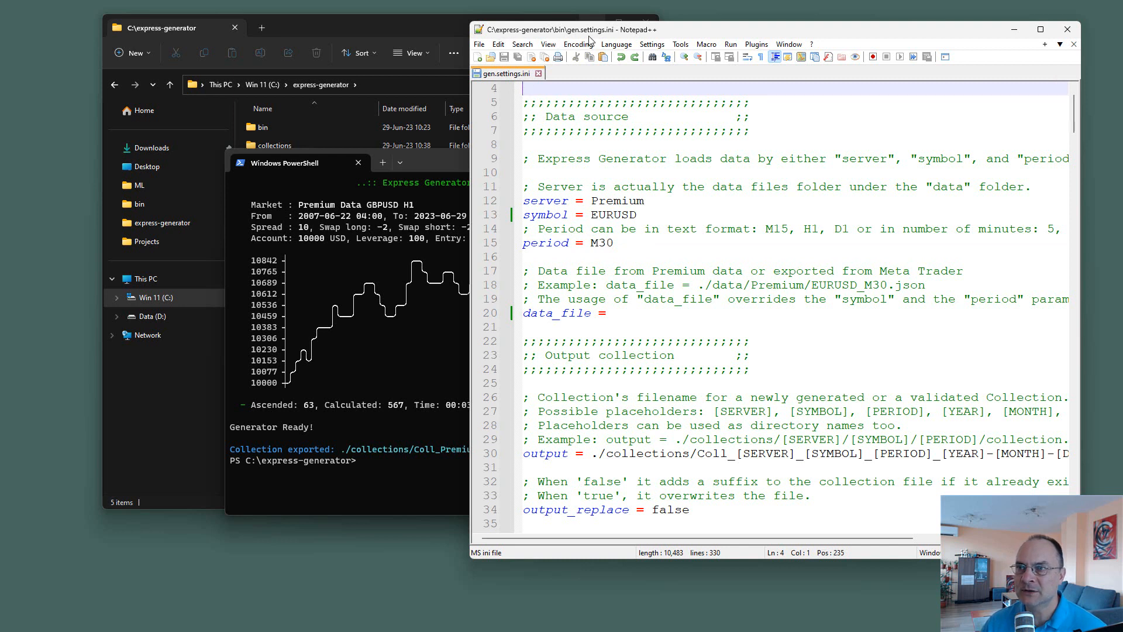
Step: Reopen gen.ini from the recent files and move gen.settings.ini to the other view beside it
left_click(479, 46)
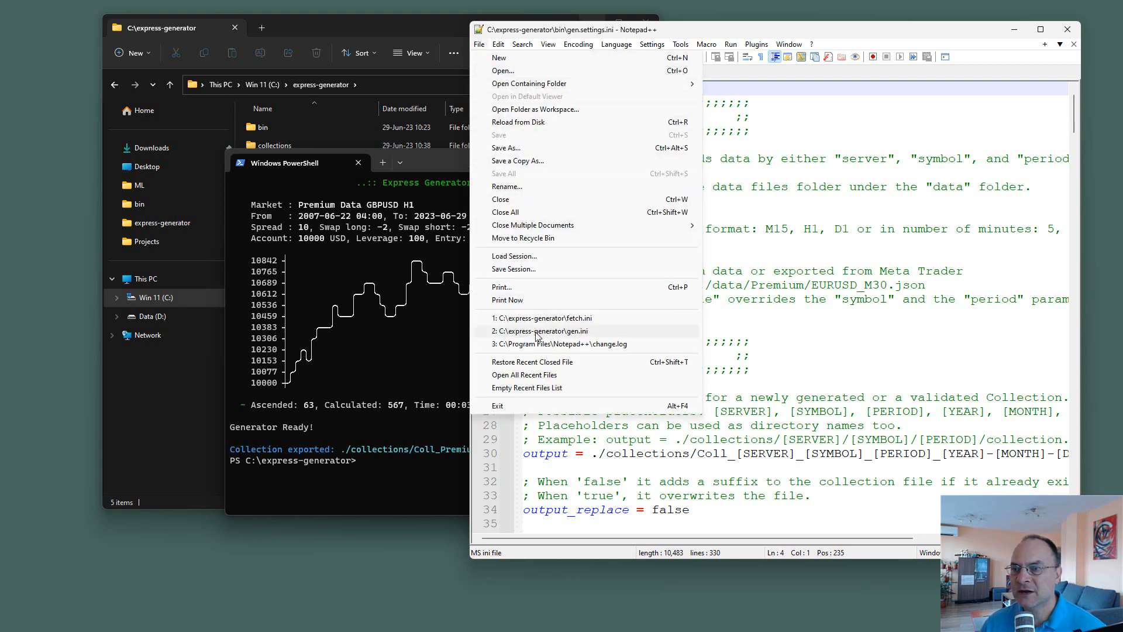
left_click(586, 333)
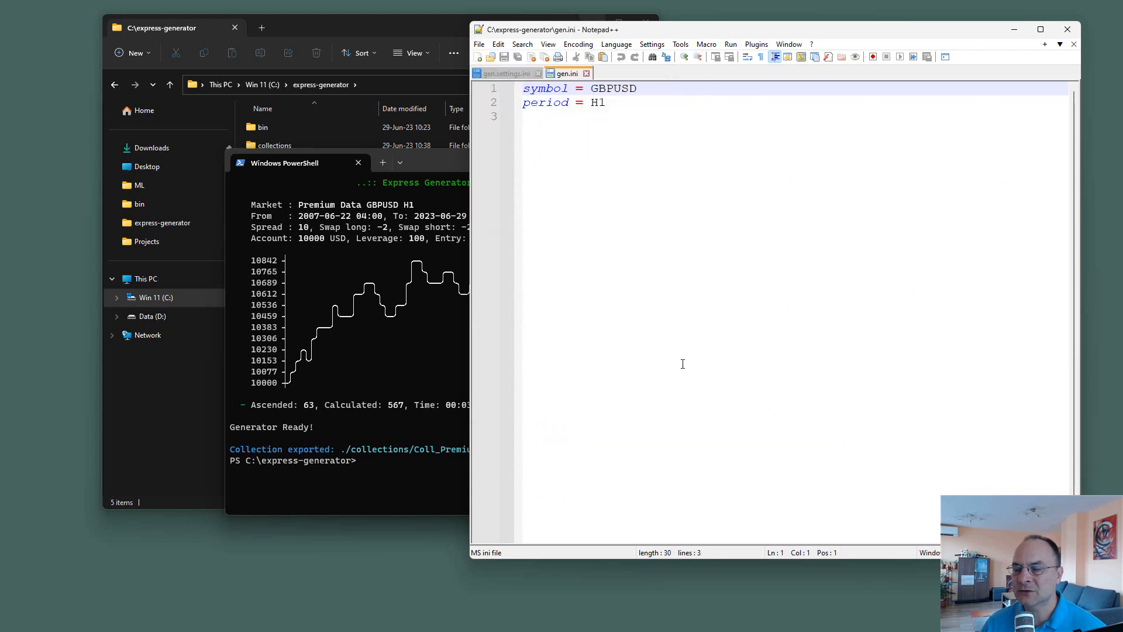
left_click(498, 75)
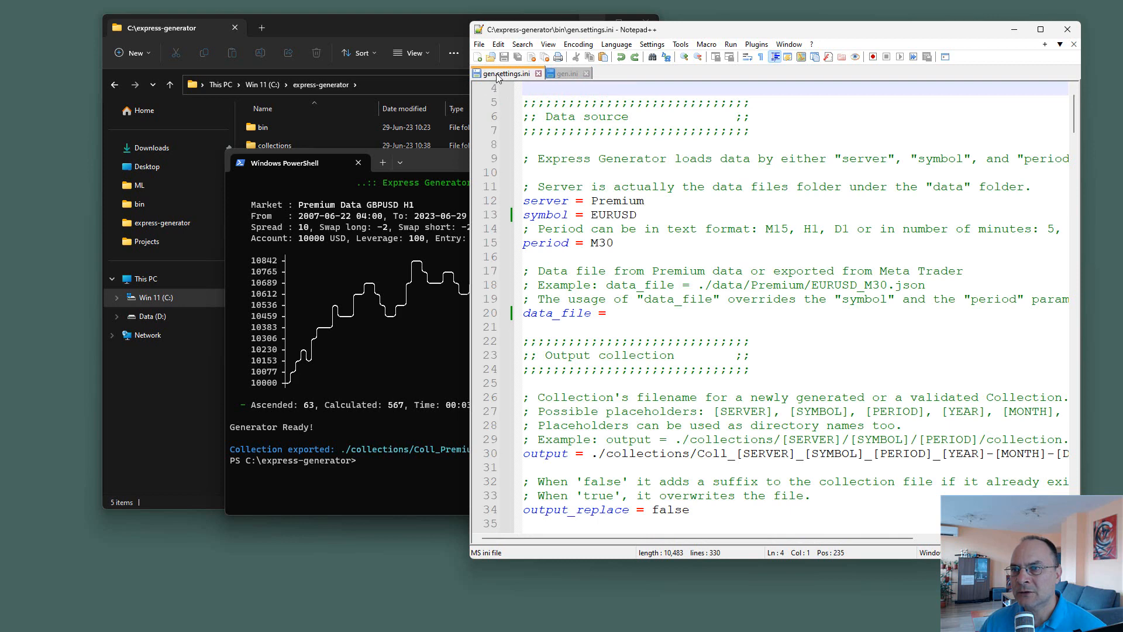
right_click(497, 74)
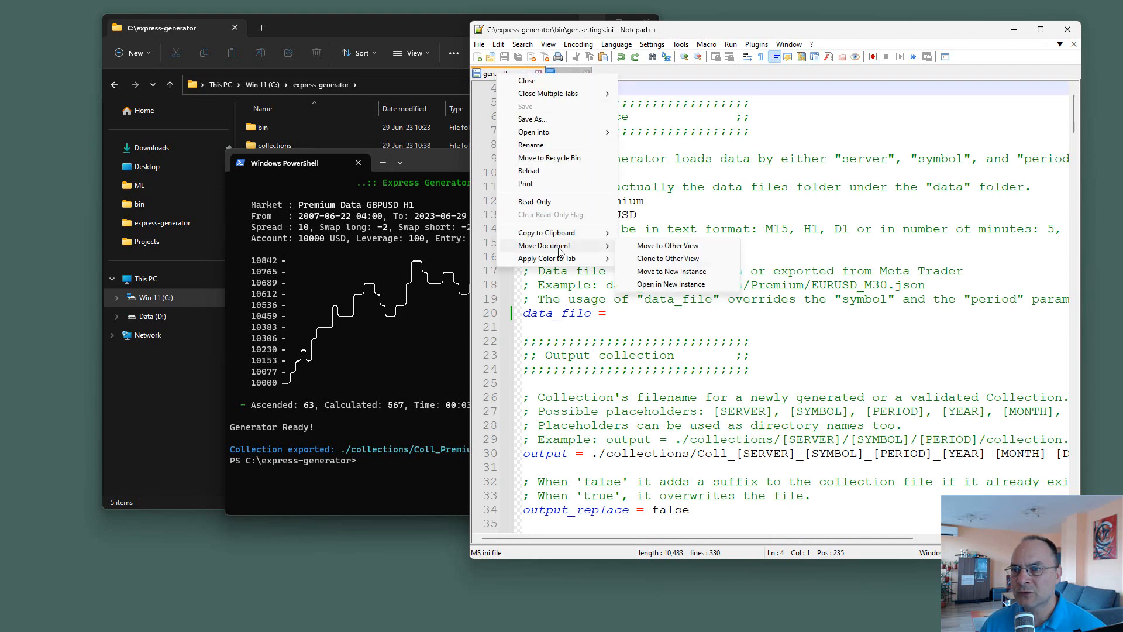
mouse_move(585, 245)
left_click(692, 251)
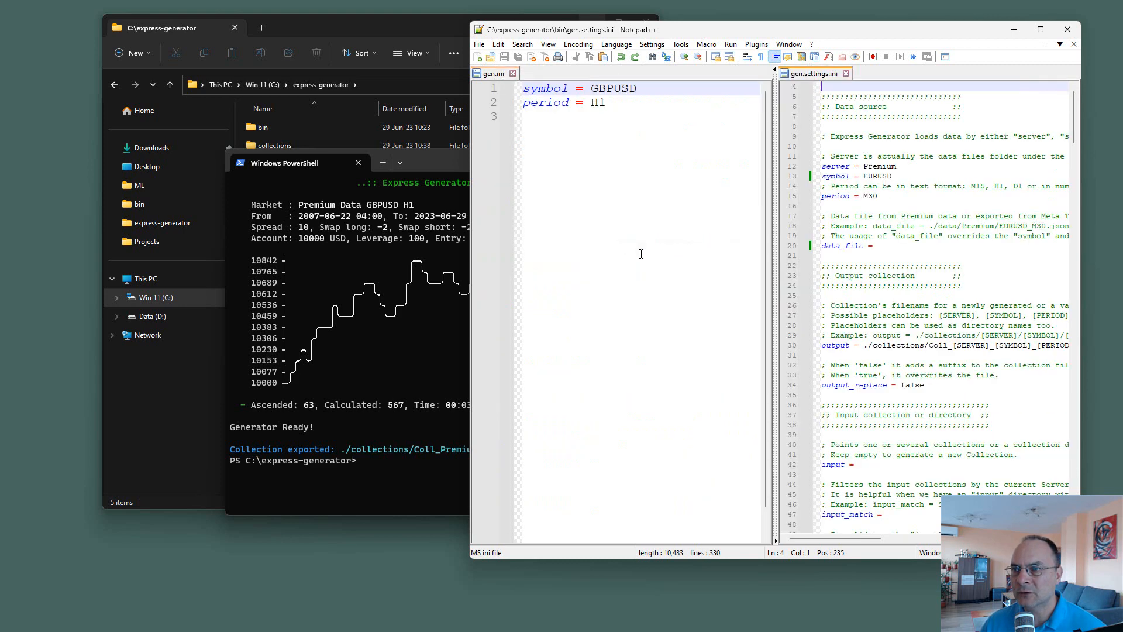
Step: Widen the editor window and give the gen.settings.ini pane more room and larger text
left_click_drag(471, 258, 117, 253)
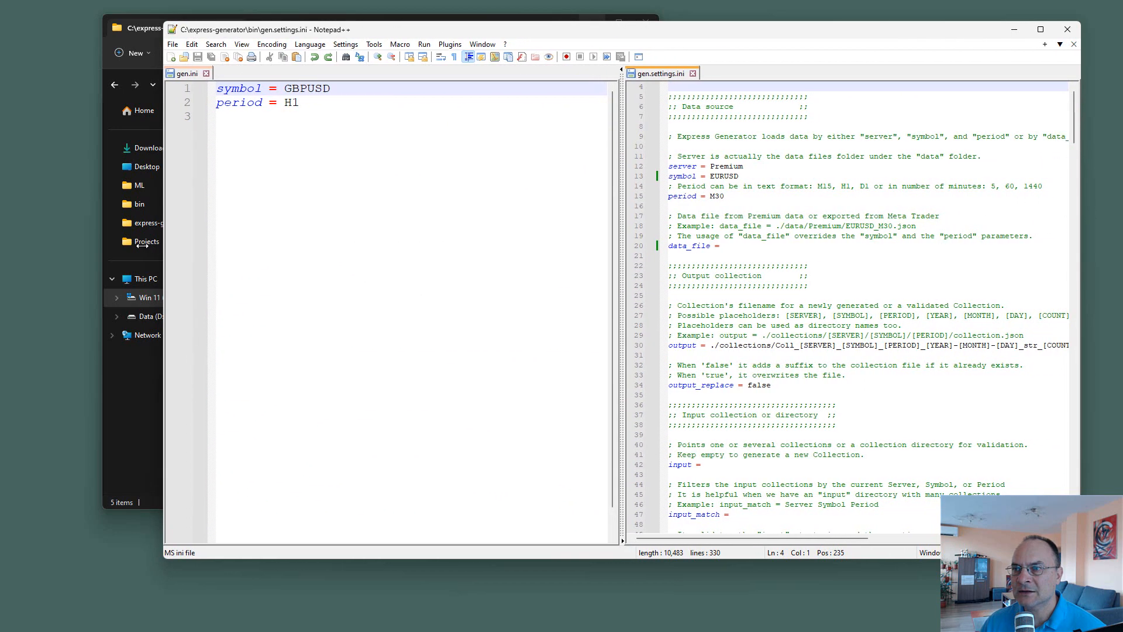
left_click_drag(618, 240, 515, 237)
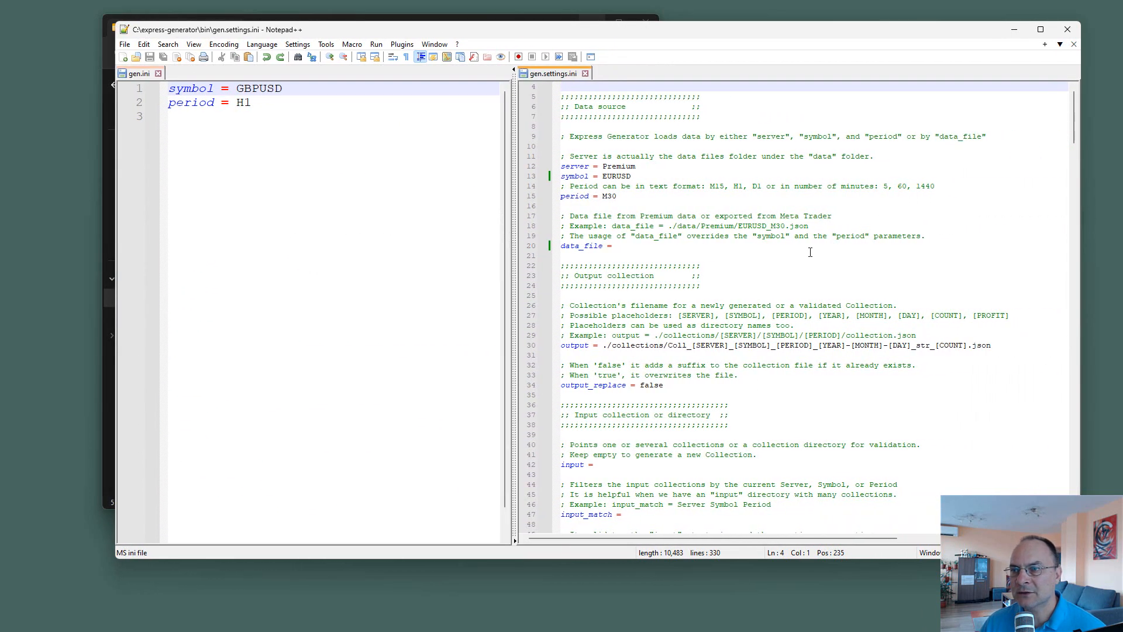
scroll(804, 251, "up", 3)
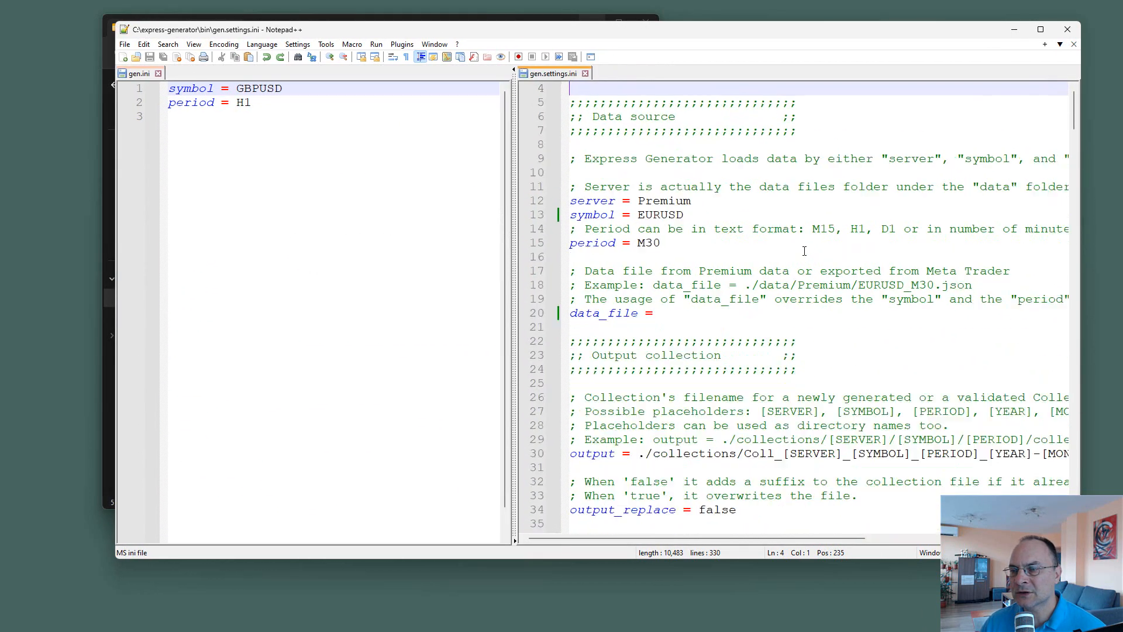
Step: Adjust the text size of gen.settings.ini and shift the editor window slightly on the desktop
scroll(804, 251, "up", 4)
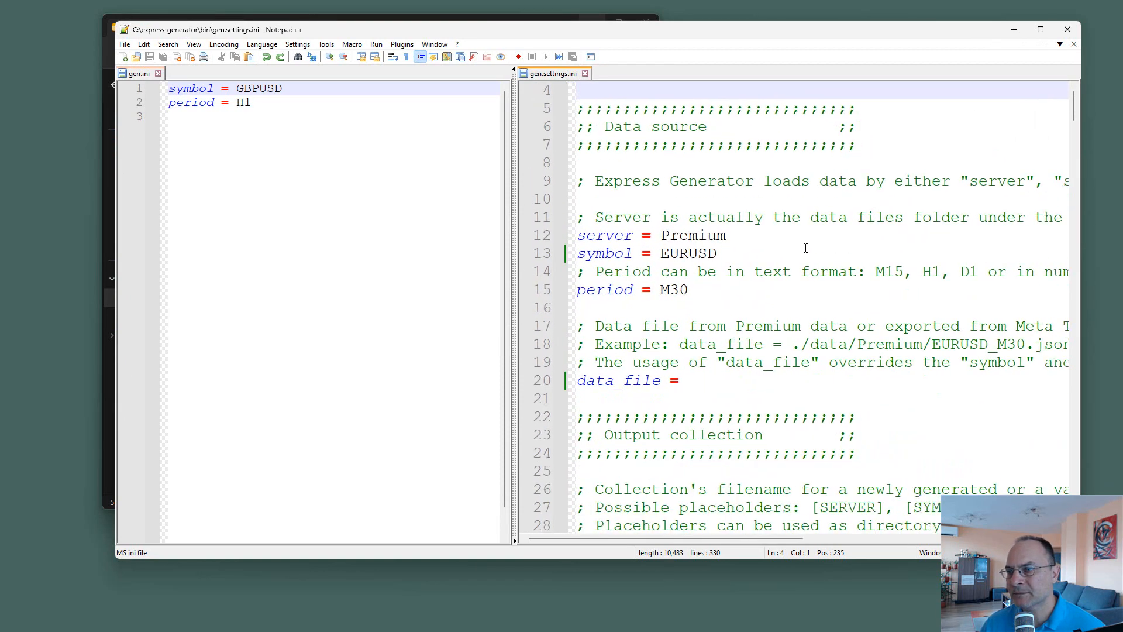
scroll(804, 249, "up", 1)
scroll(804, 248, "down", 1)
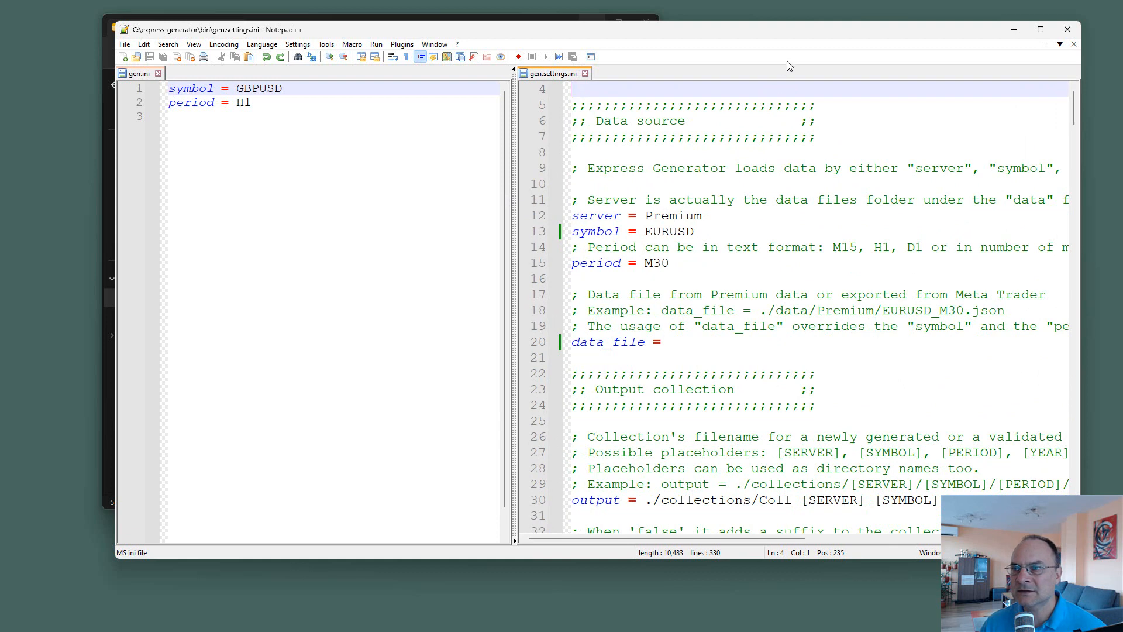
left_click_drag(789, 34, 795, 25)
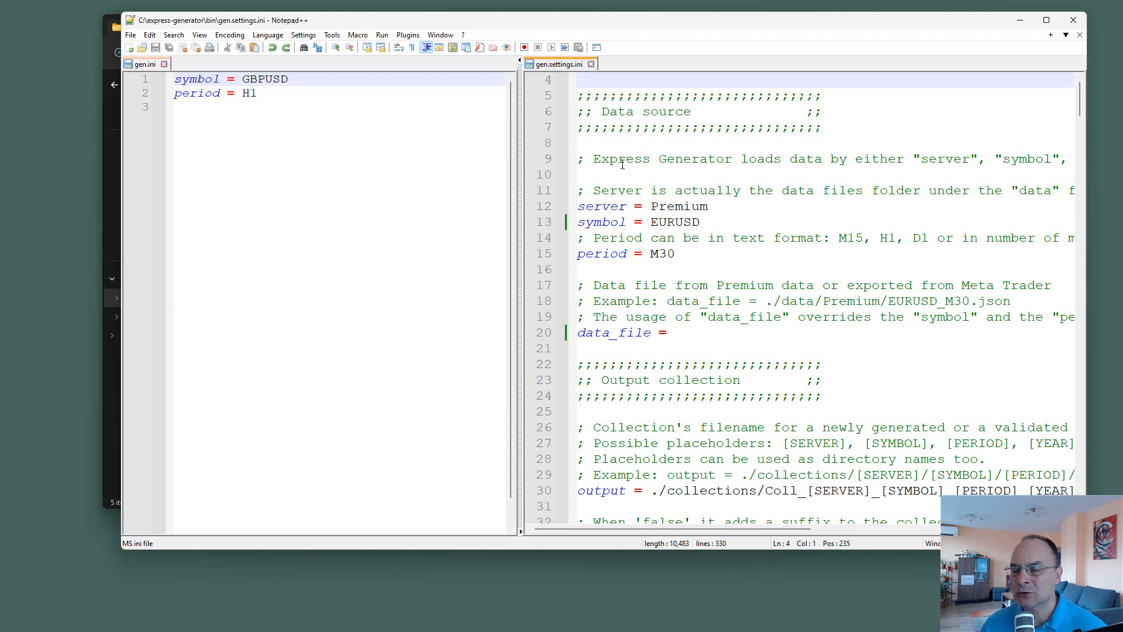
scroll(620, 170, "down", 2)
scroll(624, 186, "up", 2)
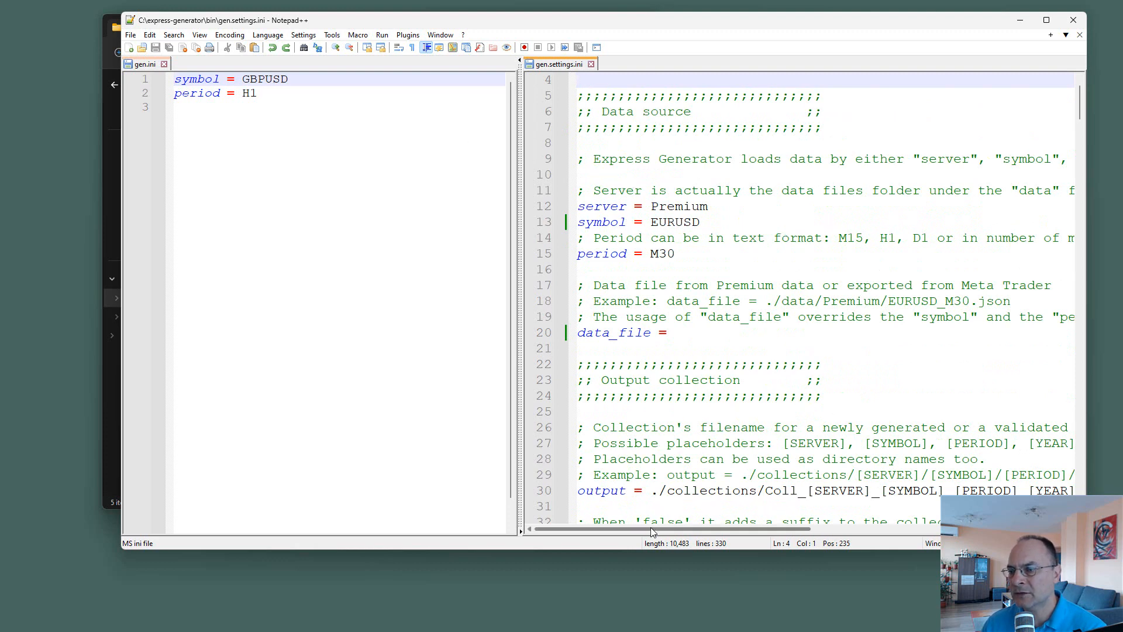
Step: Try word wrap on gen.settings.ini, widen its pane against gen.ini, and turn word wrap off again
left_click_drag(654, 534, 617, 492)
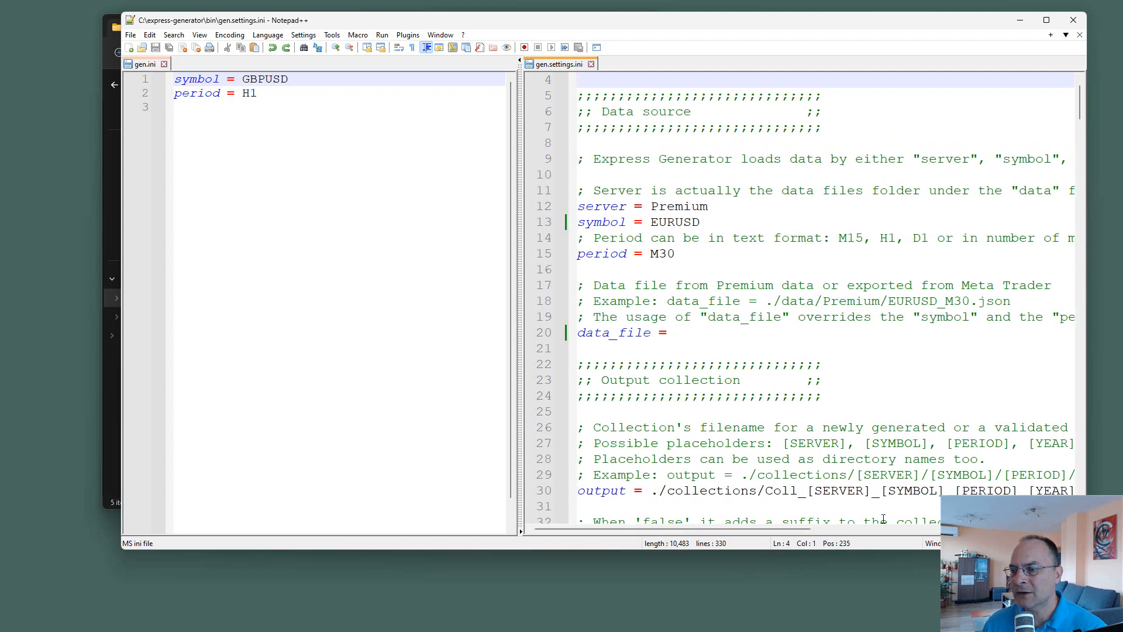
left_click_drag(798, 533, 706, 507)
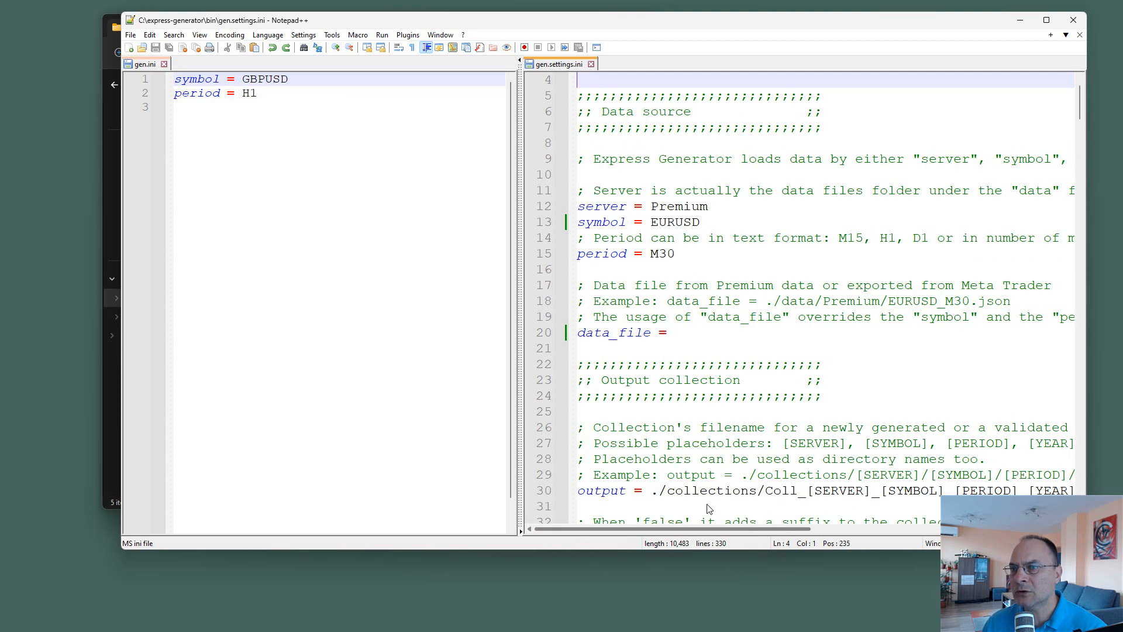
left_click(398, 50)
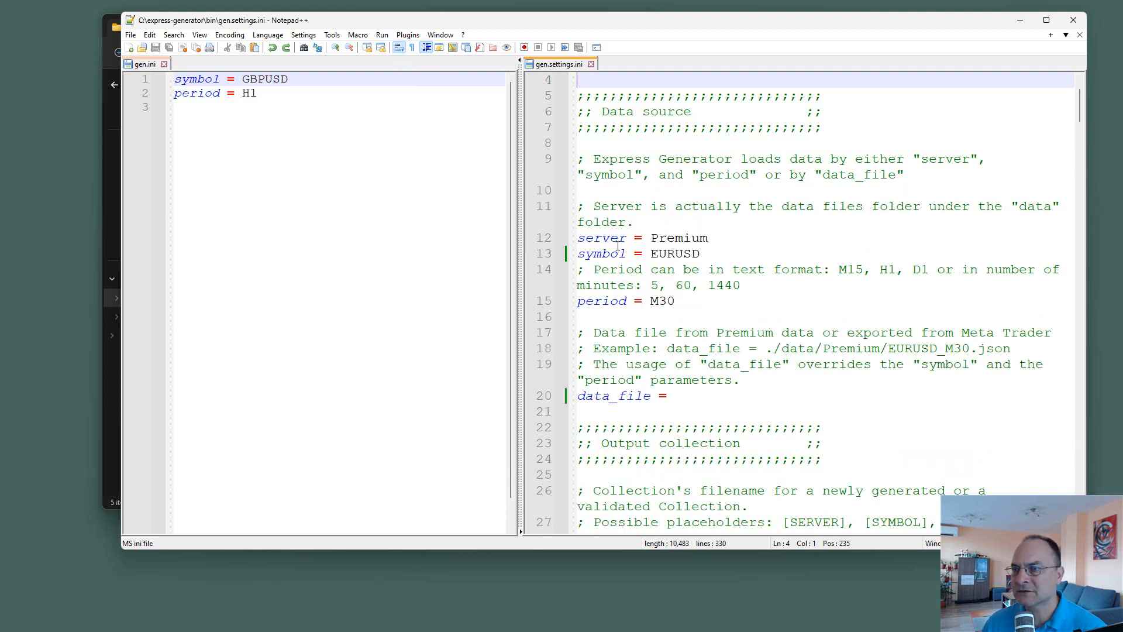
scroll(618, 246, "down", 5)
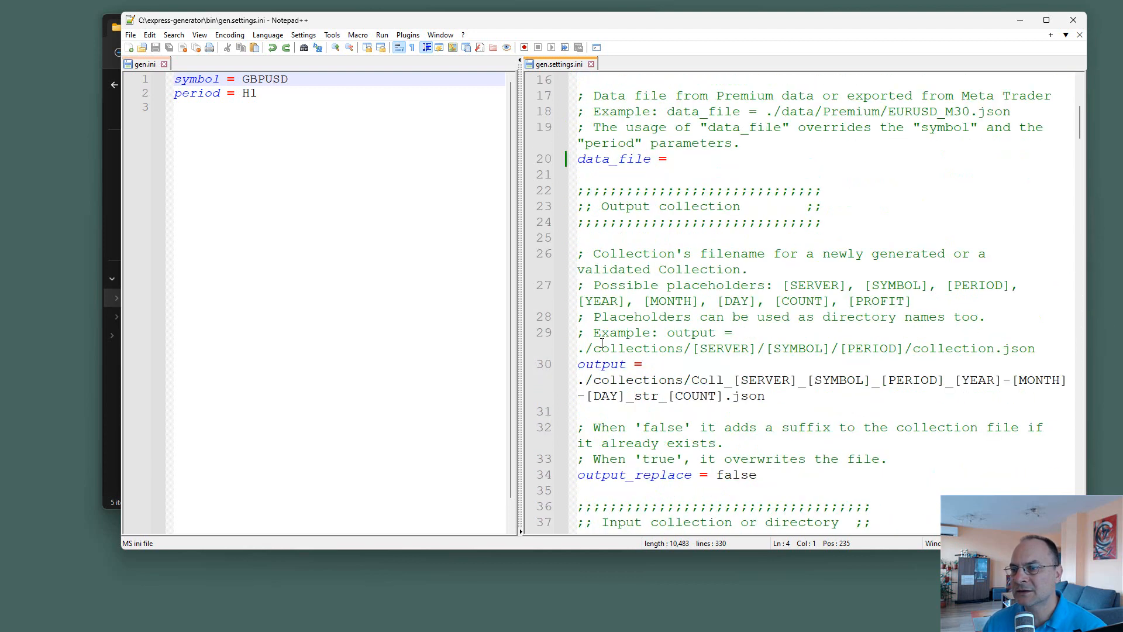
scroll(603, 338, "up", 5)
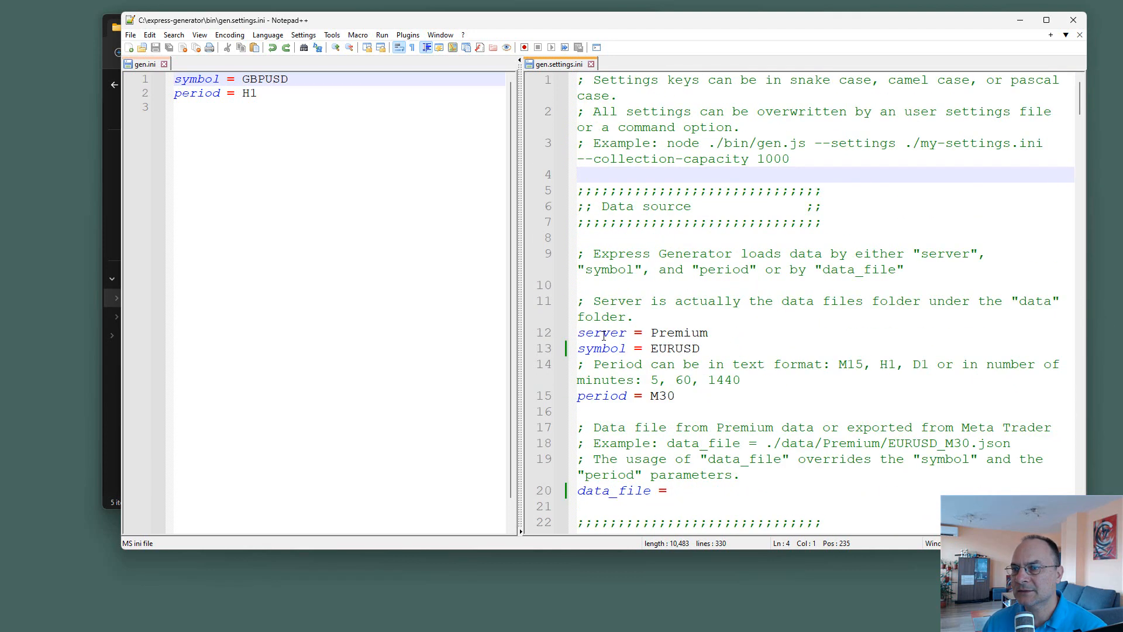
left_click_drag(521, 289, 422, 276)
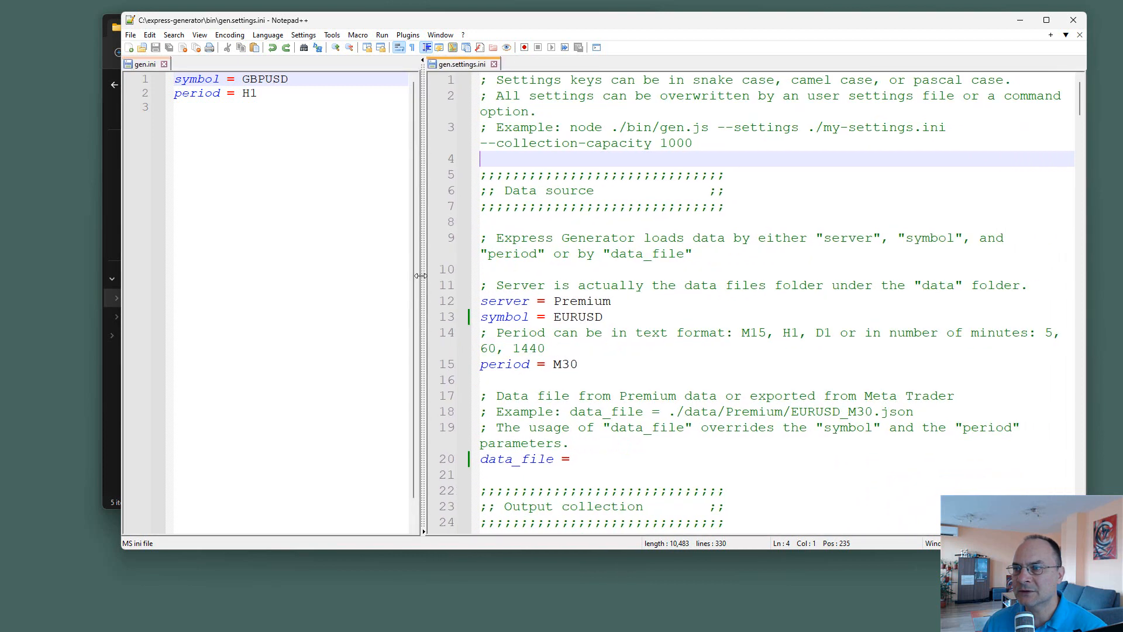
left_click(399, 47)
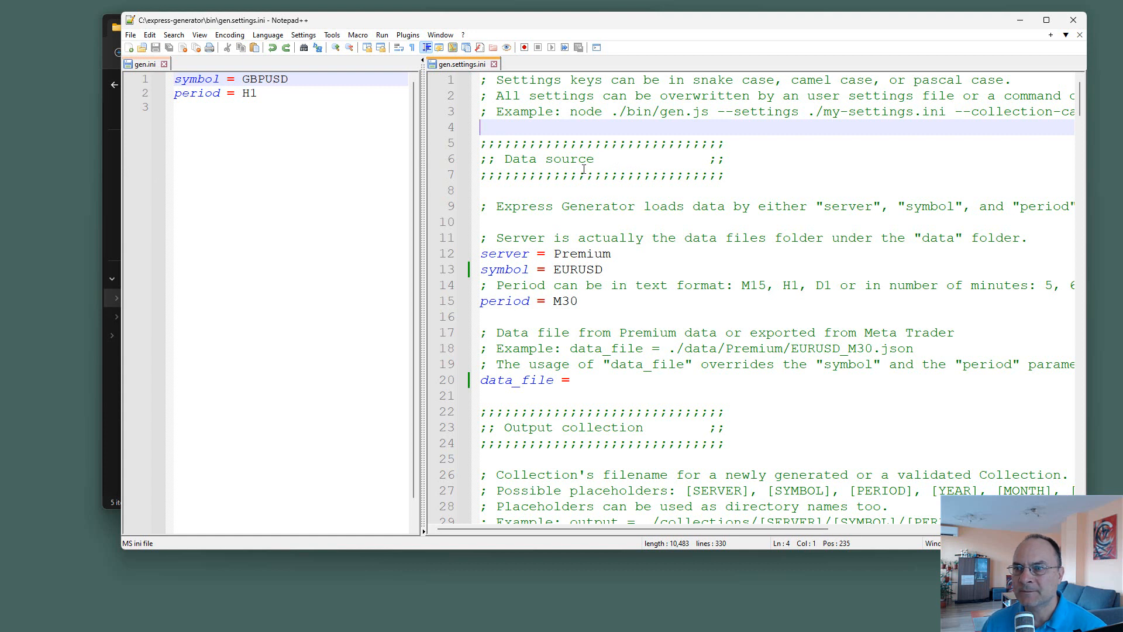
Step: Copy the ";; Data source" heading from gen.settings.ini to the top of gen.ini, with an empty line between it and the symbol setting
left_click_drag(594, 159, 422, 166)
key("ctrl+c")
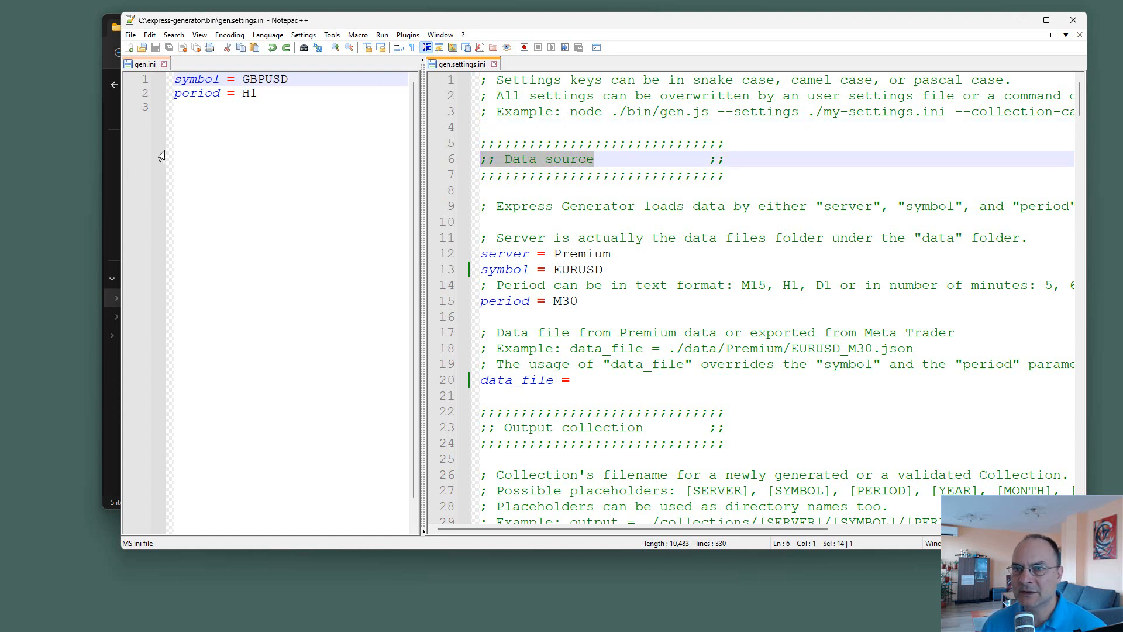
left_click(238, 144)
key("ctrl+Home")
key("Return")
key("Up")
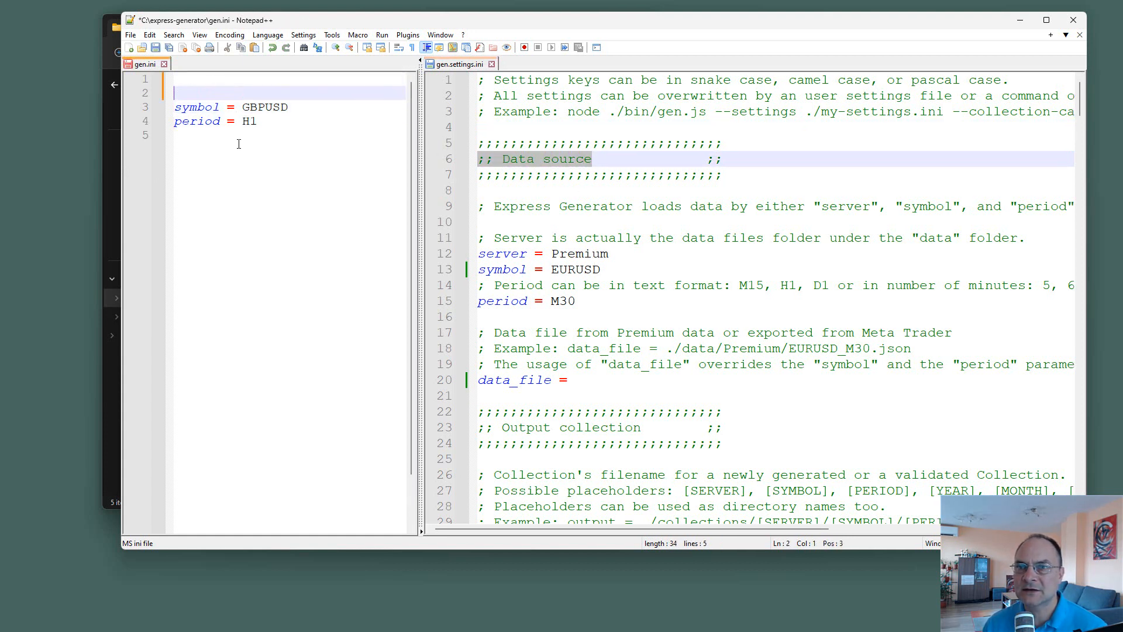
key("ctrl+v")
key("Home")
key("Return")
key("Up")
key("Delete")
key("Down")
key("Return")
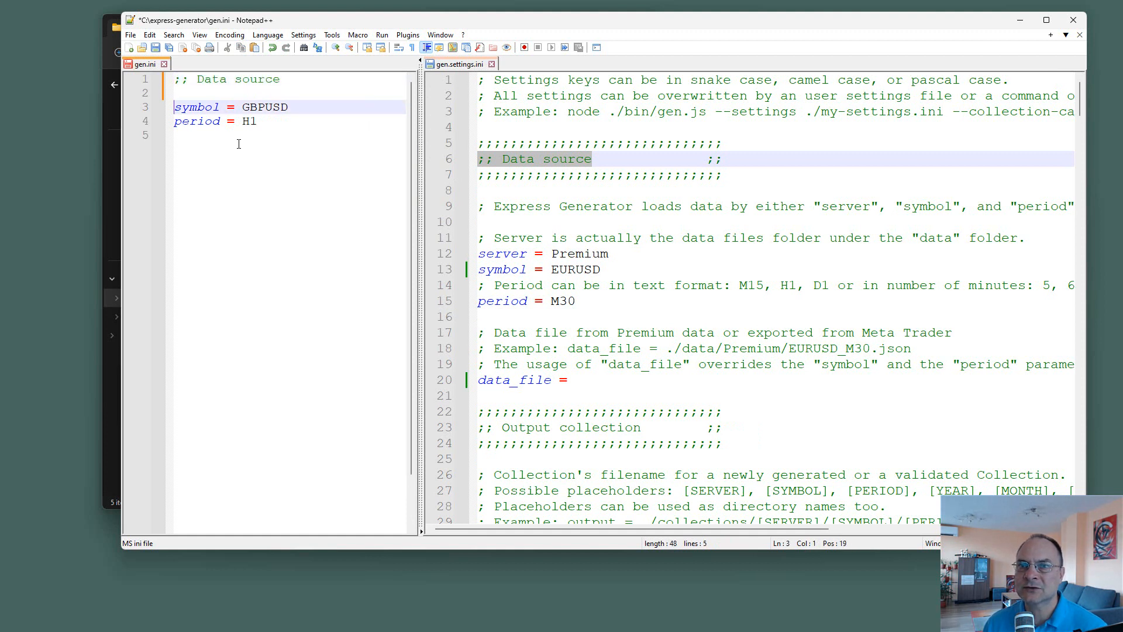
Step: Add an empty line below the period setting at the end of gen.ini
key("Down")
key("Down")
key("Return")
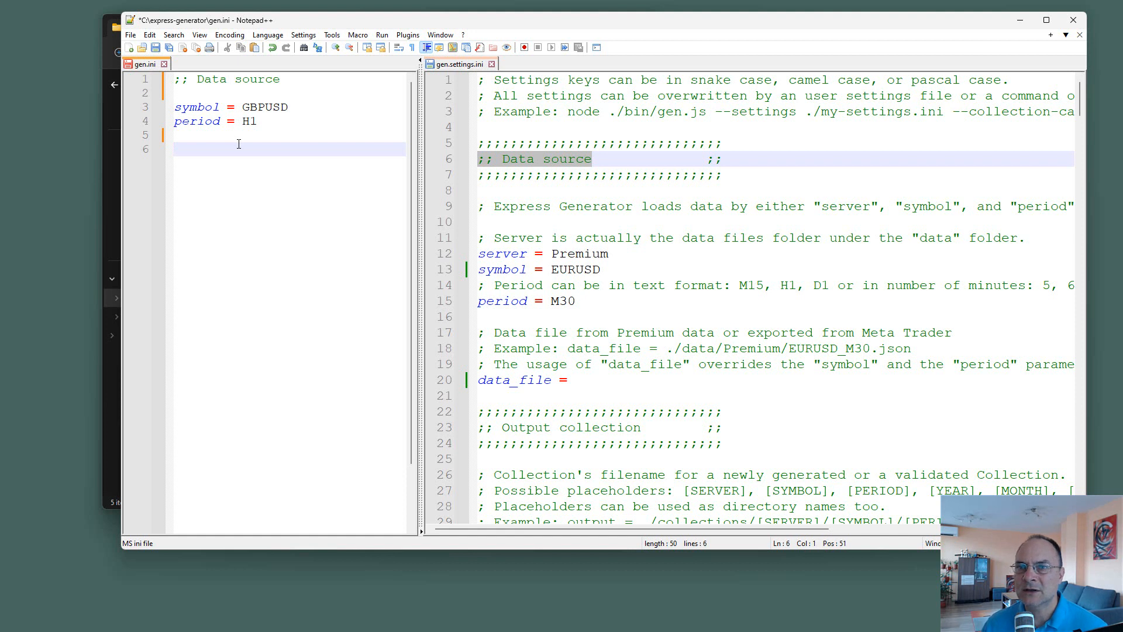
Step: Reduce the Data source comment marker in gen.ini to a single semicolon and save the file
left_click(184, 80)
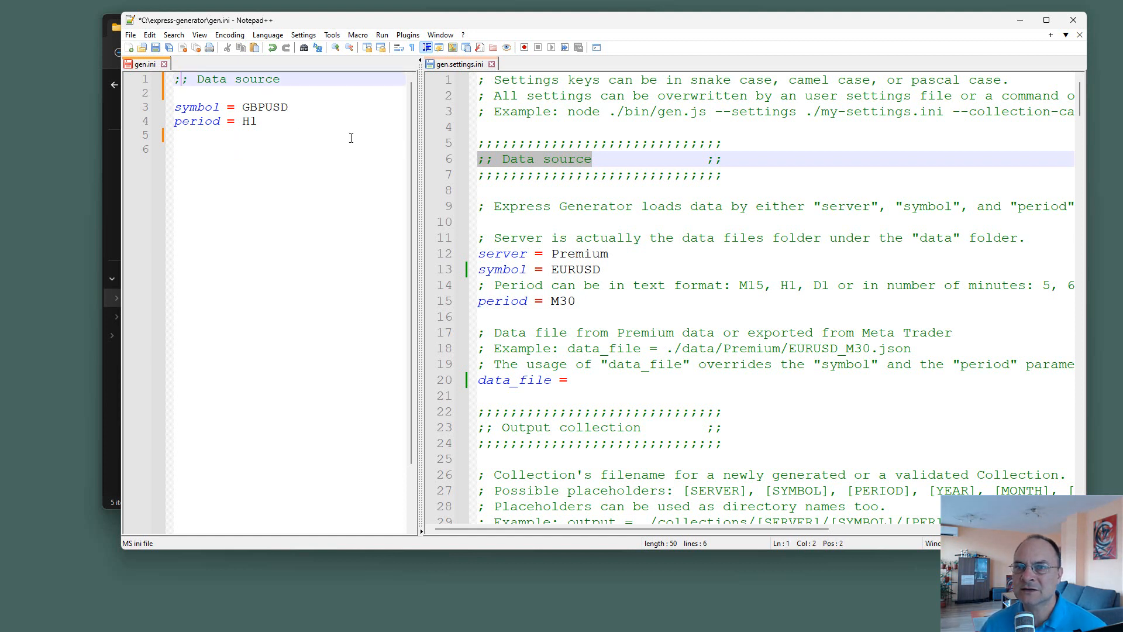
key("BackSpace")
key("Delete")
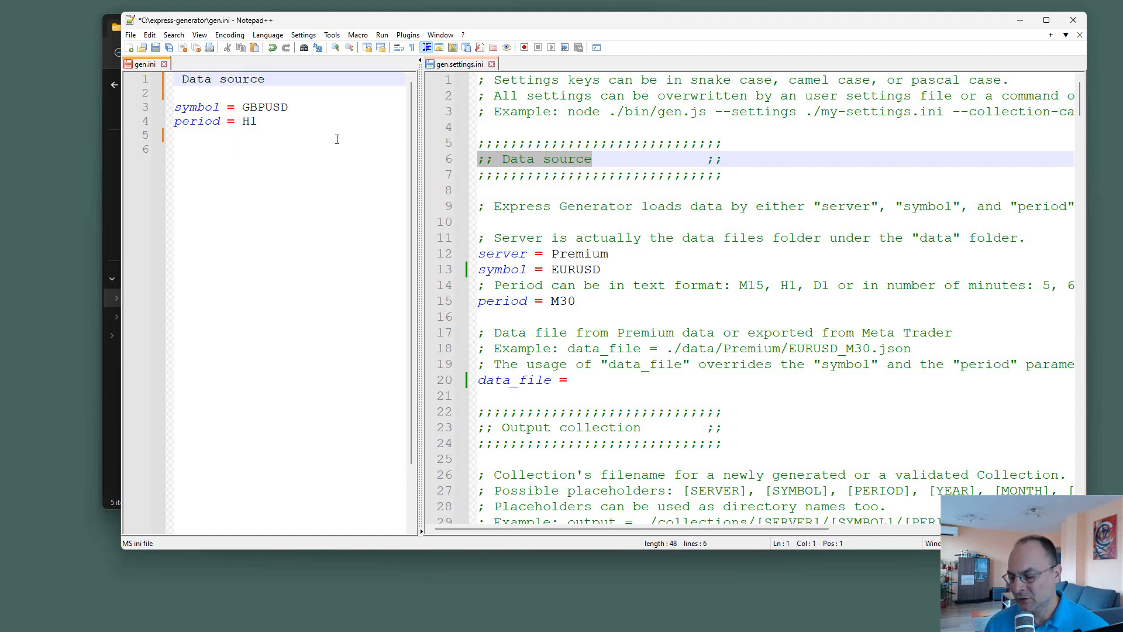
type(";")
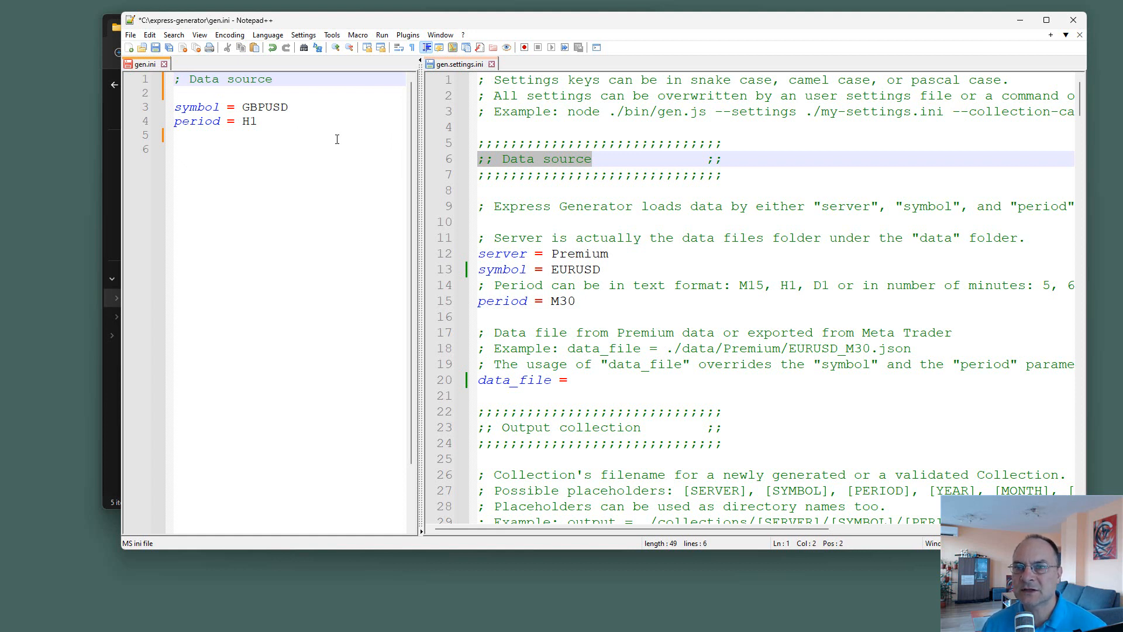
key("Down")
key("Down")
key("Down")
key("Down")
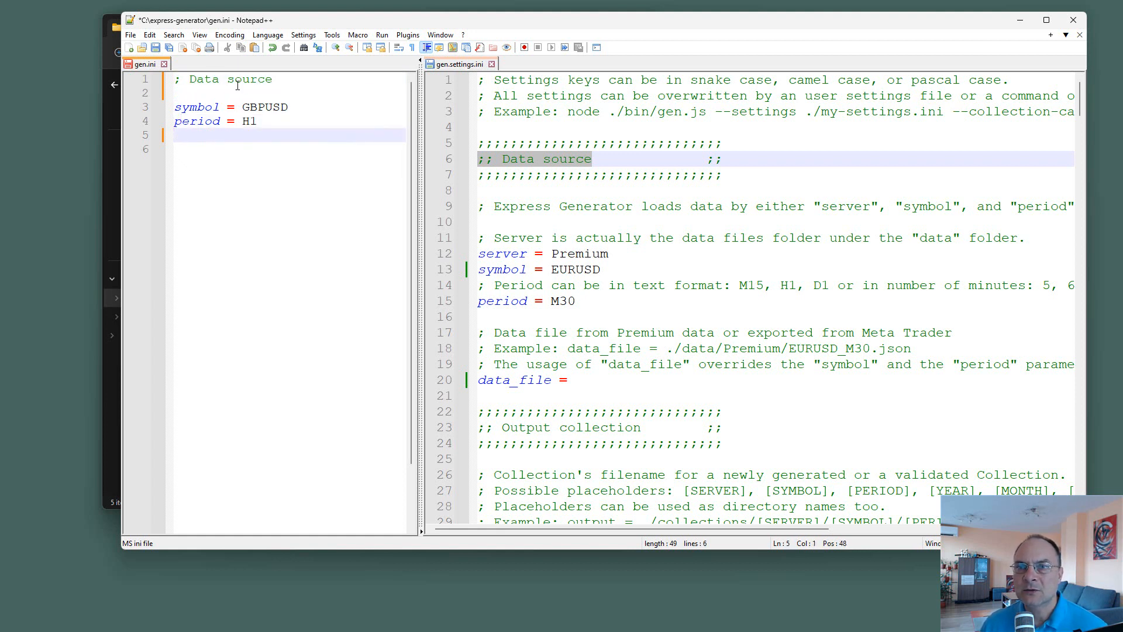
key("ctrl+s")
Step: Highlight the server value Premium in gen.settings.ini and compare it with the express-generator data folder in File Explorer
left_click(722, 269)
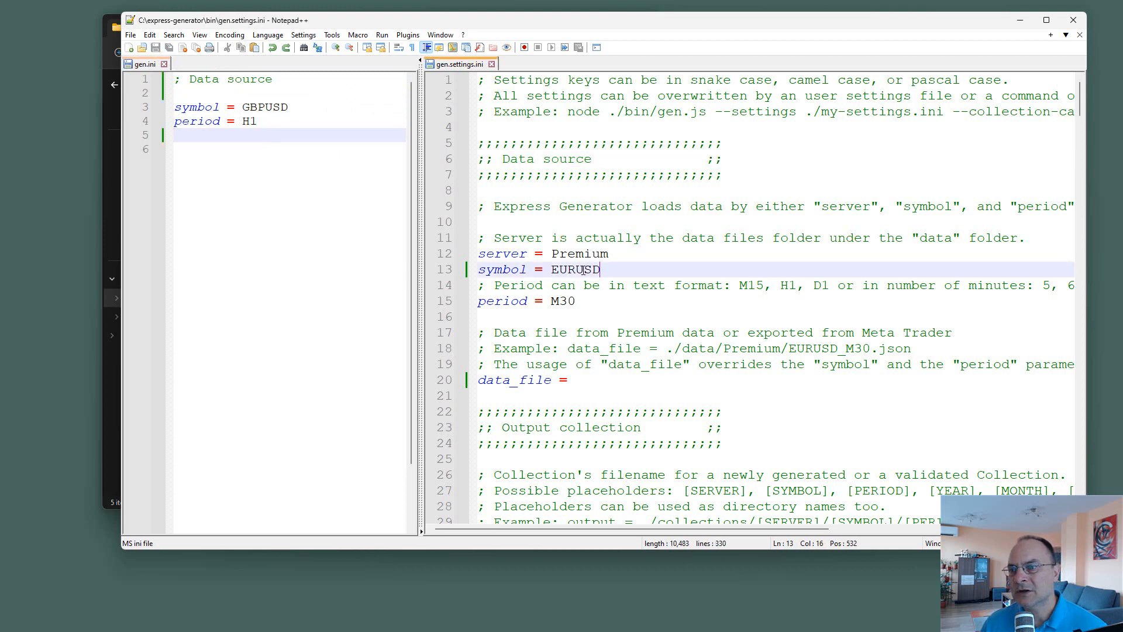
scroll(623, 285, "down", 1)
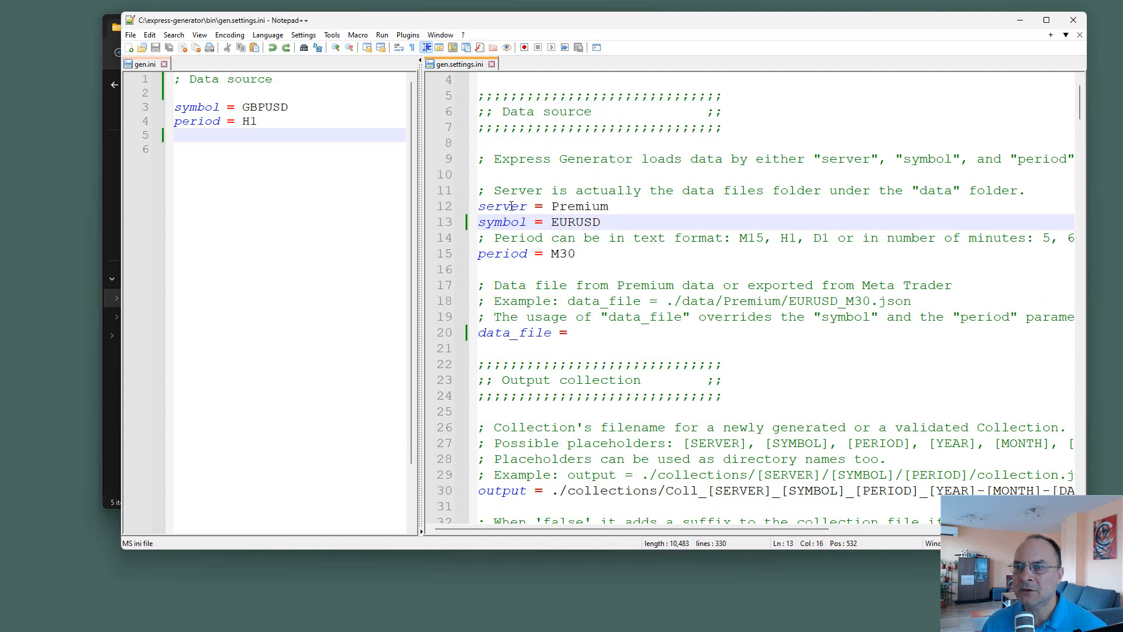
double_click(582, 206)
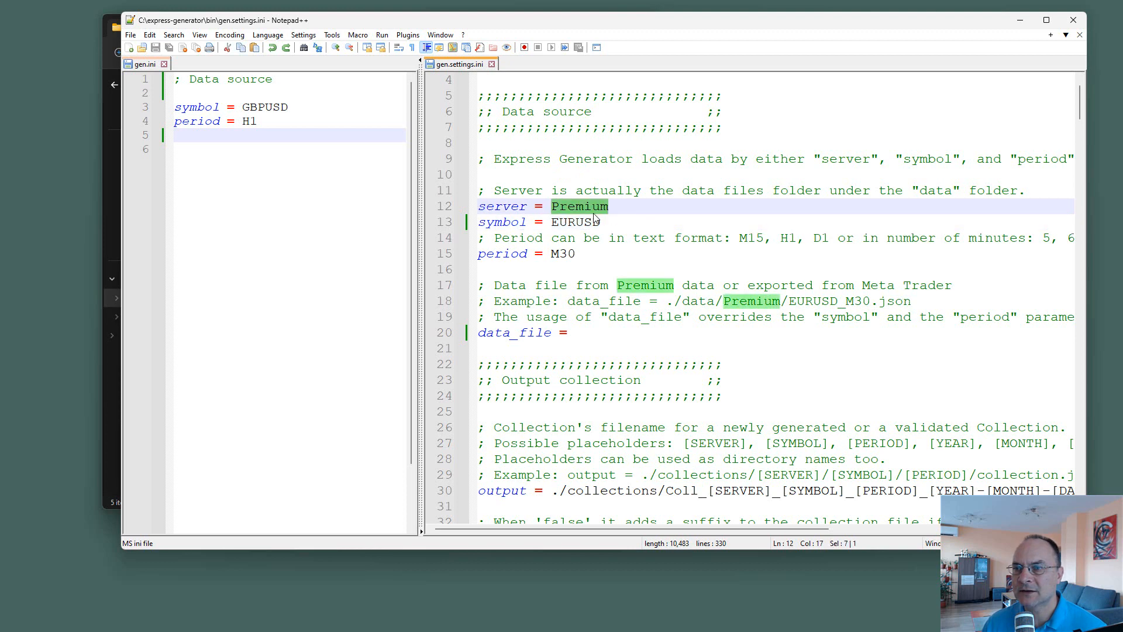
left_click_drag(575, 24, 665, 280)
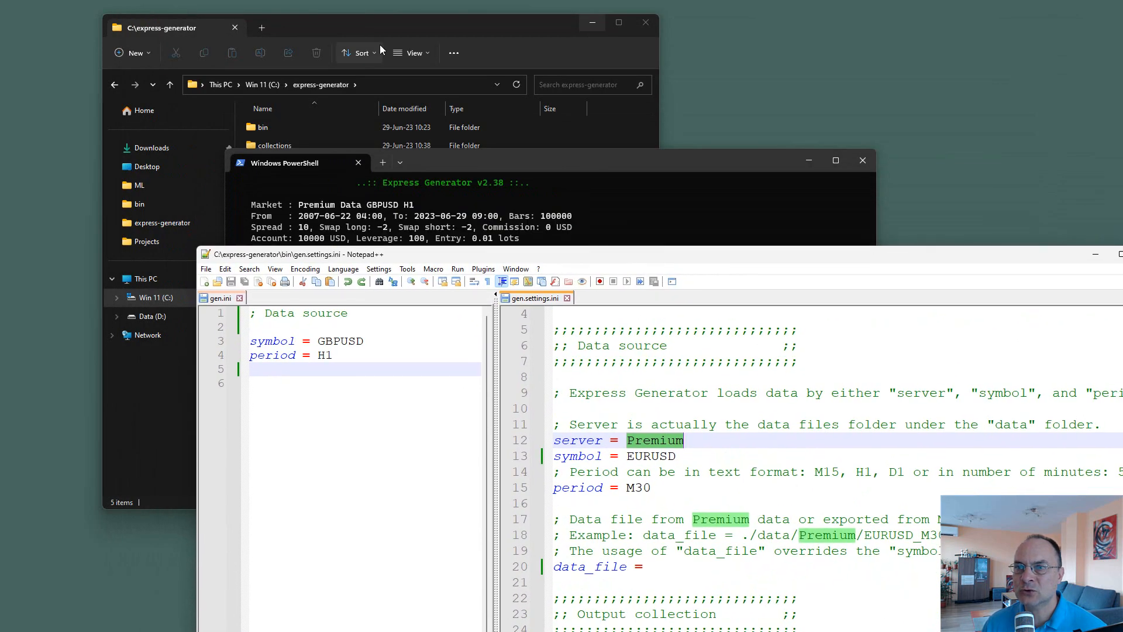
left_click(387, 27)
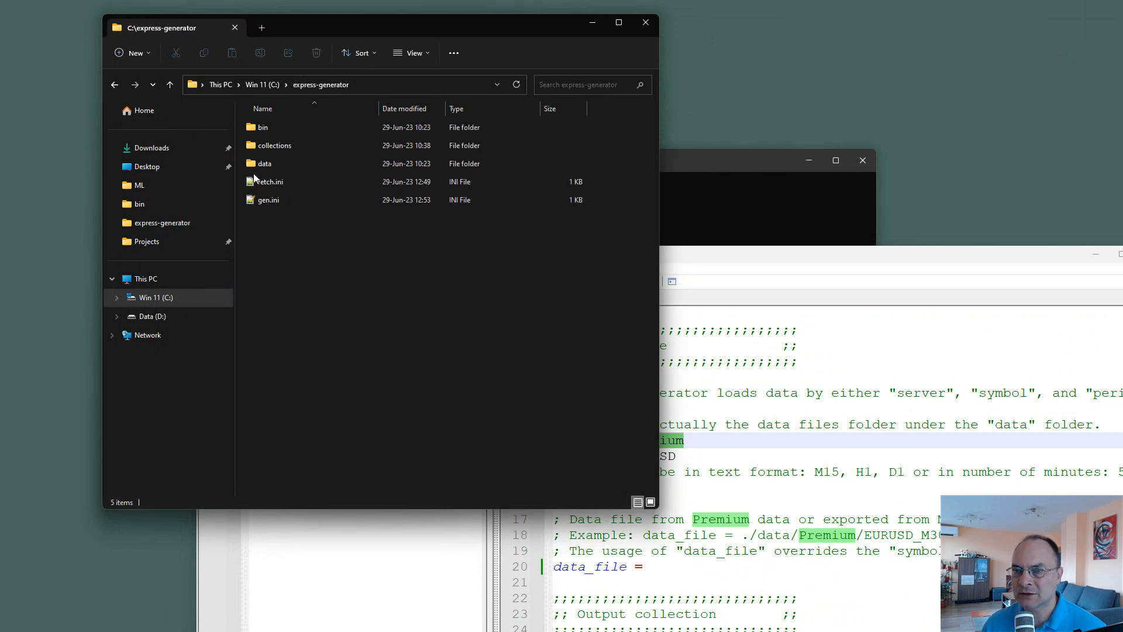
double_click(251, 167)
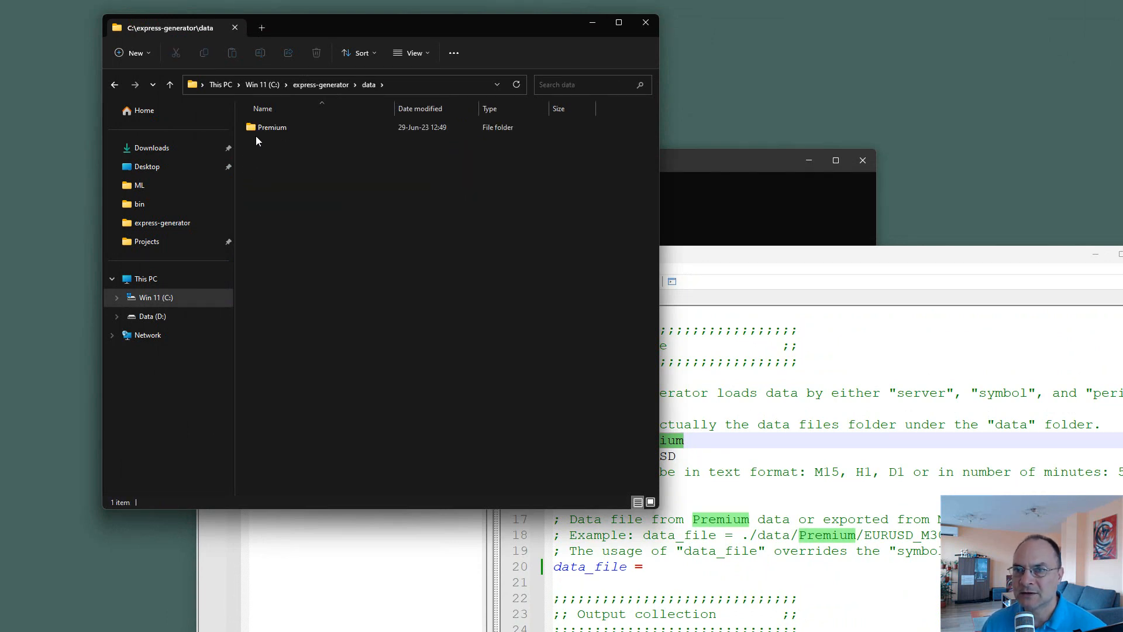
left_click(760, 455)
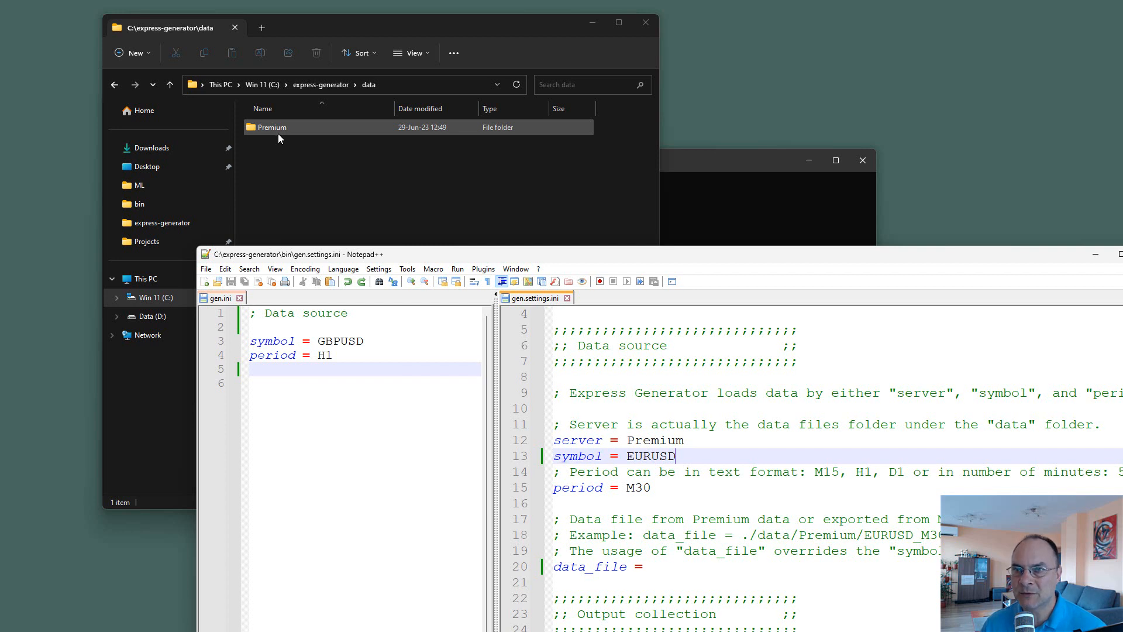
Step: Create a folder named MyBroker in the express-generator data folder in File Explorer
left_click(309, 86)
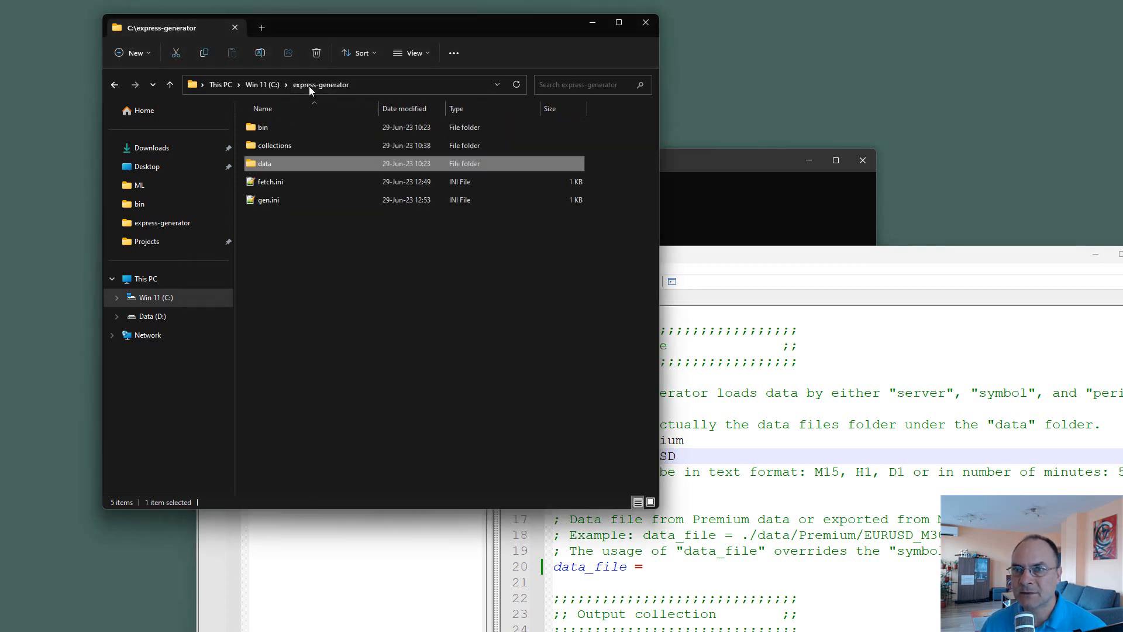
double_click(251, 164)
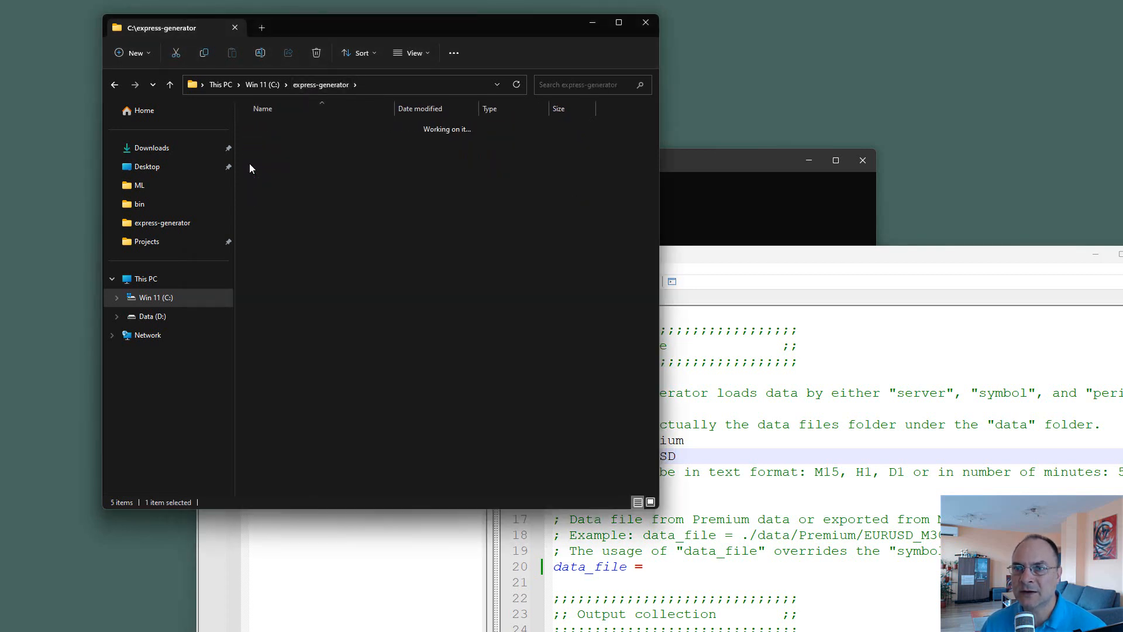
right_click(300, 190)
mouse_move(385, 264)
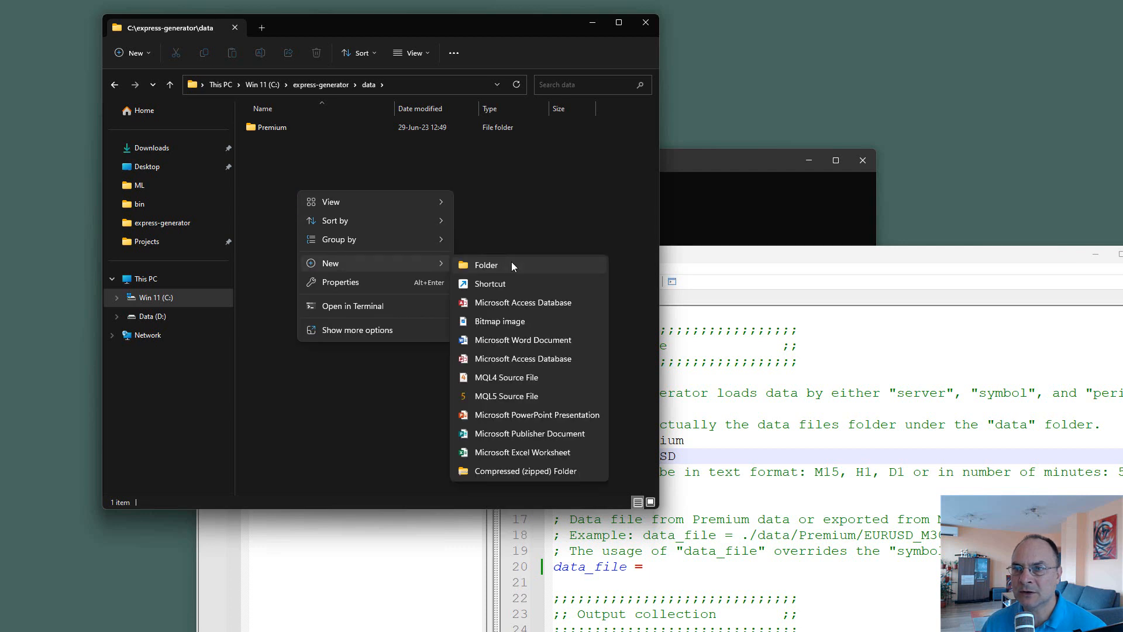
left_click(511, 261)
type("My")
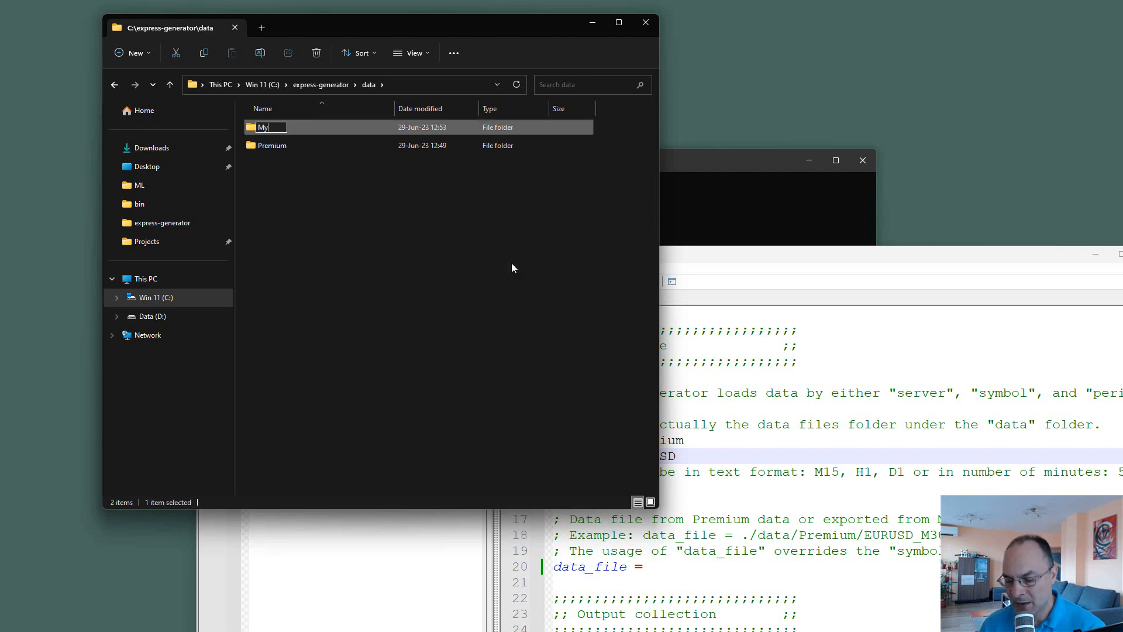
type("Broker")
key("Return")
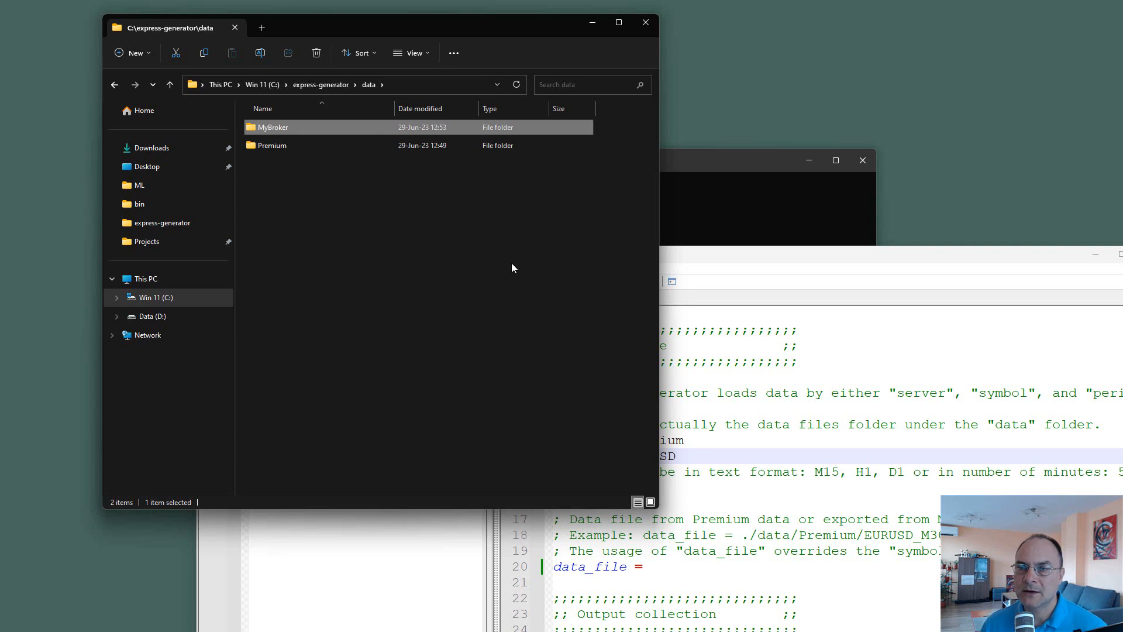
Step: Switch to Notepad++ and add the line "server = MyBroker" above the symbol setting in gen.ini
left_click(763, 210)
left_click(987, 358)
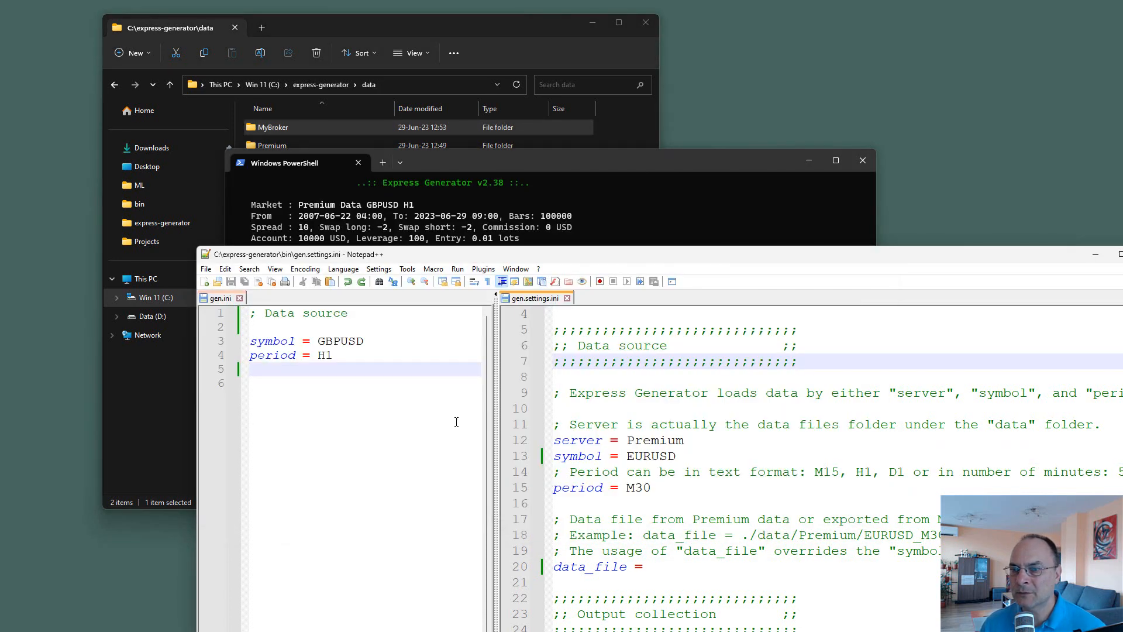
left_click(377, 328)
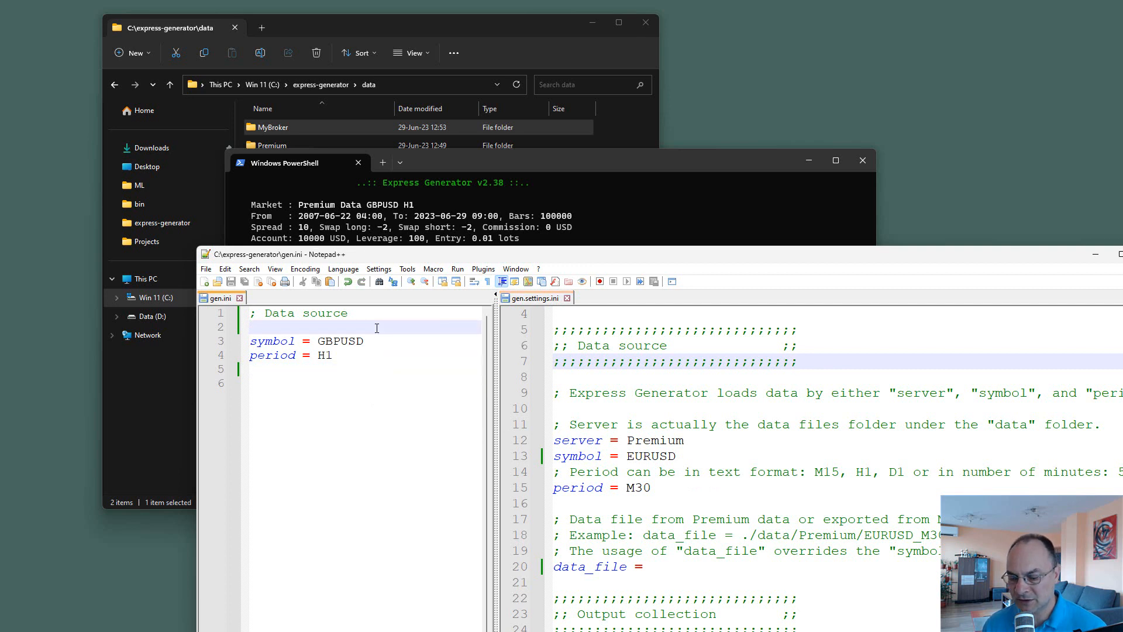
key("Return")
type("server")
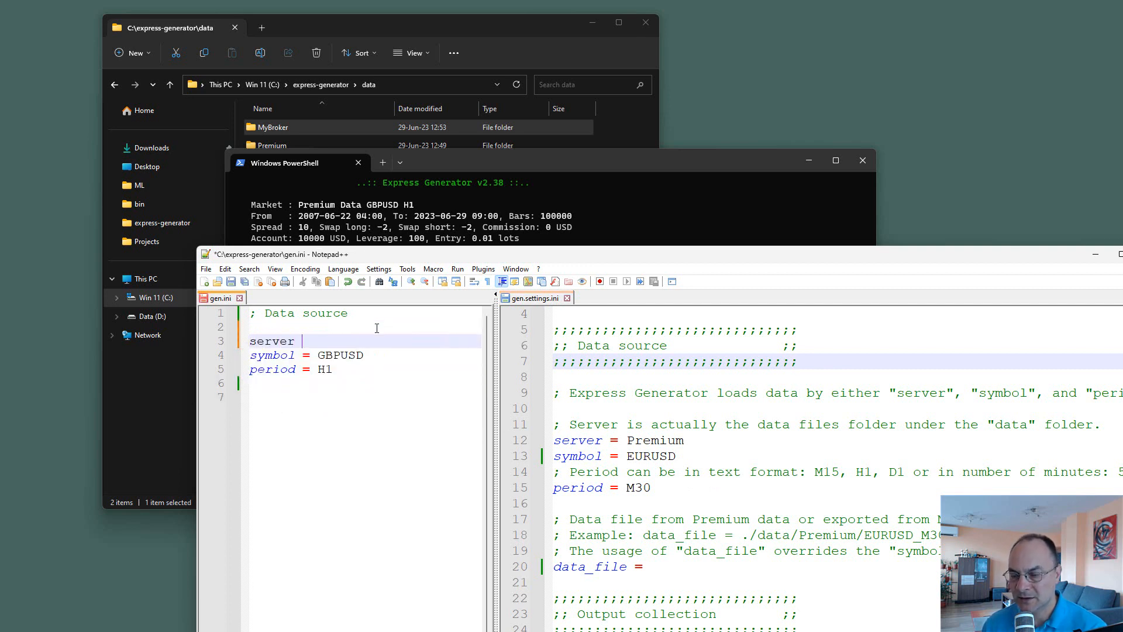
type(" = My")
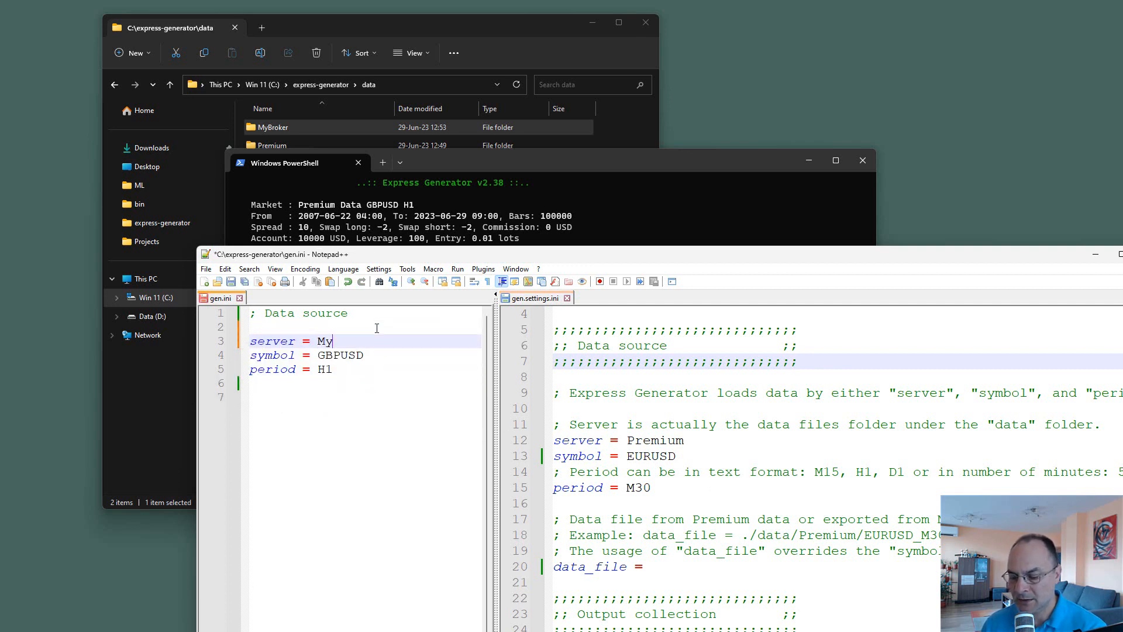
type("Broker")
key("Up")
key("Up")
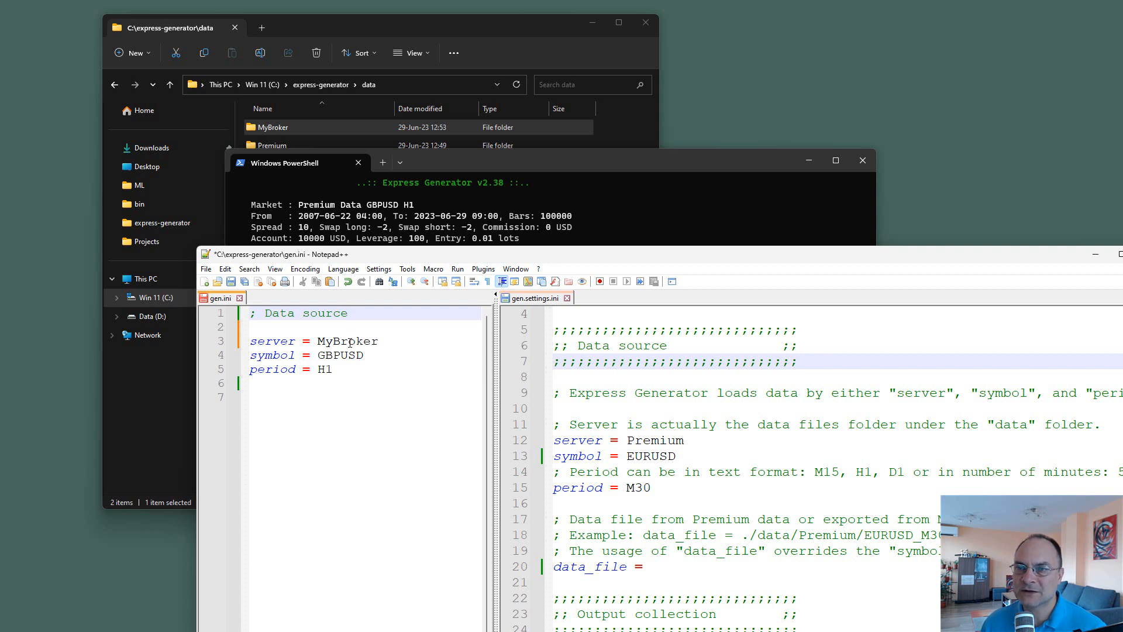
Step: Switch to File Explorer and copy GBPUSD_H1.json from the Premium data folder into the MyBroker folder
left_click(398, 25)
double_click(270, 146)
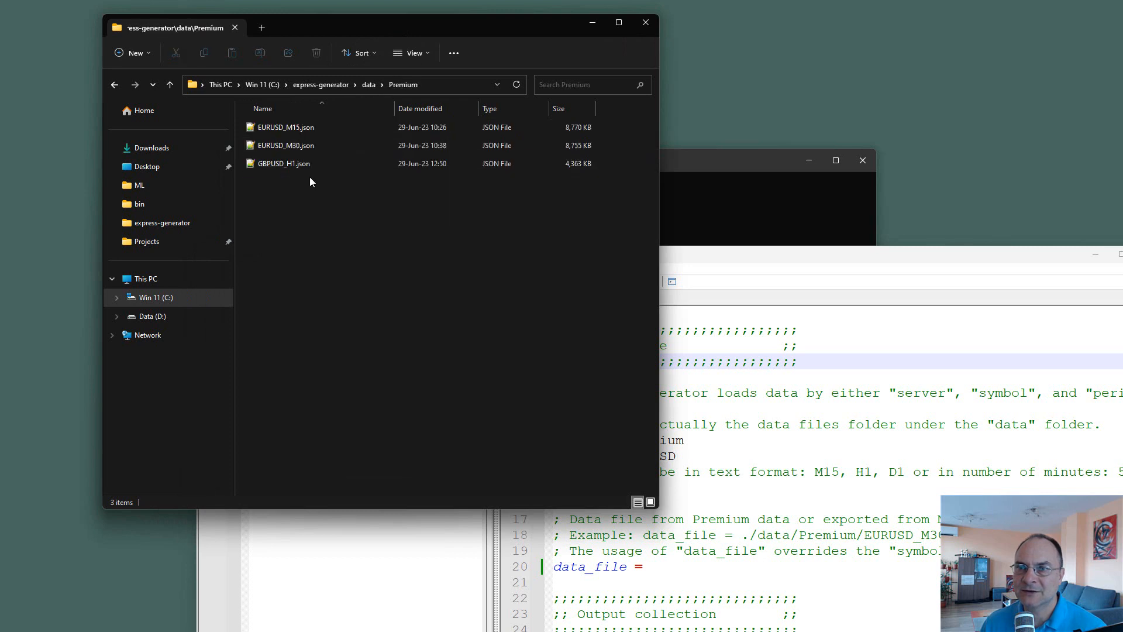
left_click(287, 168)
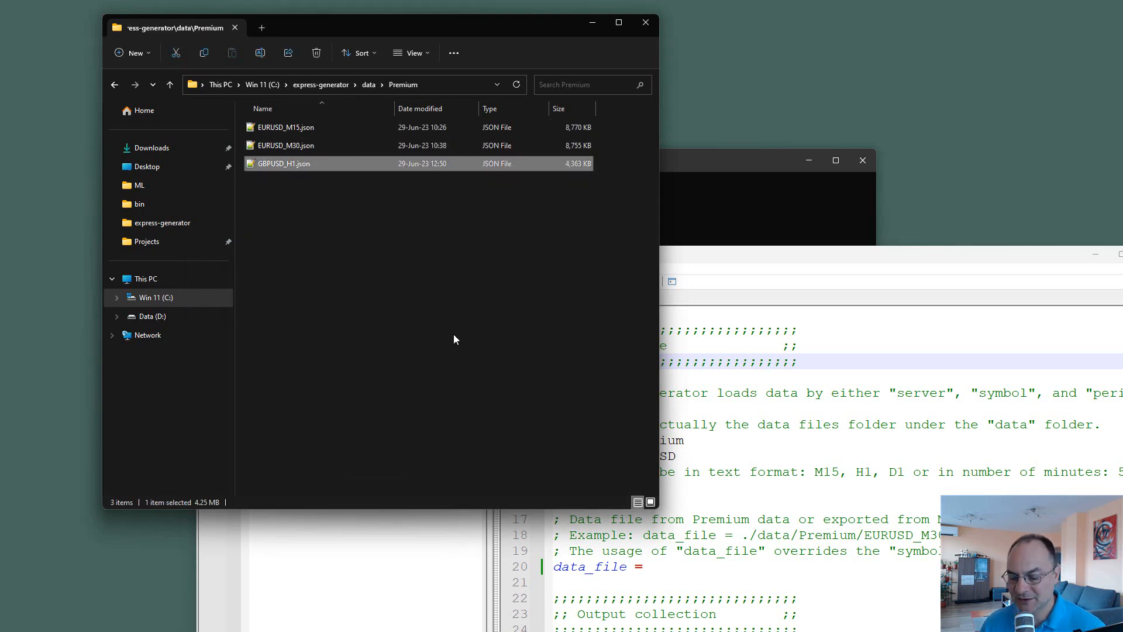
left_click(369, 85)
left_click(268, 128)
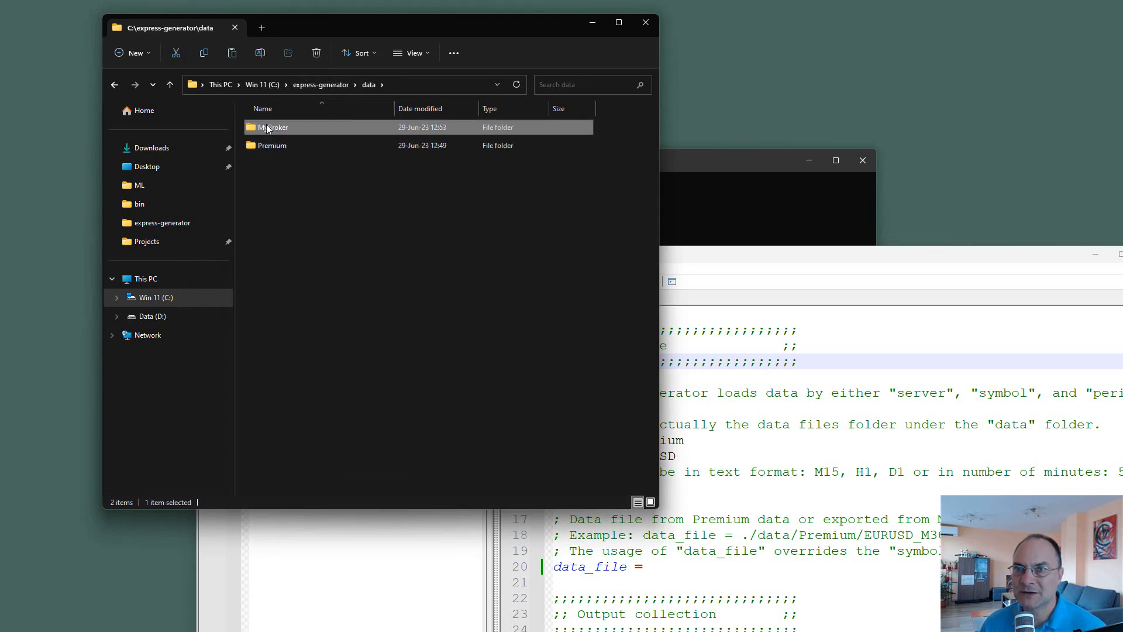
double_click(267, 128)
key("ctrl+v")
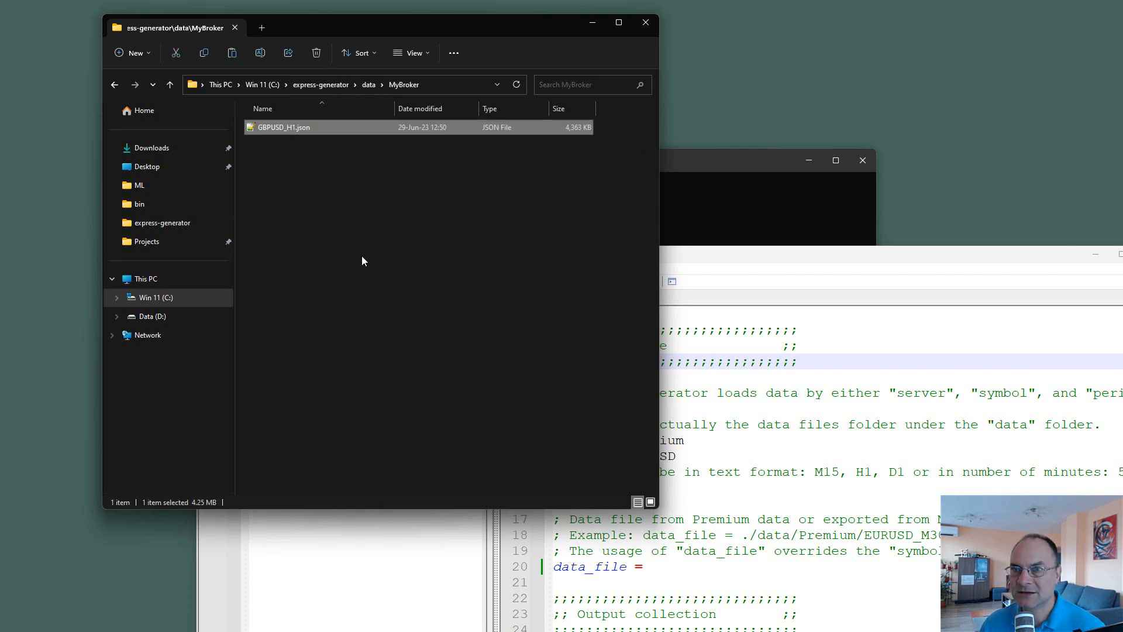
Step: Switch to PowerShell and rerun the generator with node .\bin\gen.js --setting gen.ini
left_click(699, 209)
left_click_drag(881, 252, 1064, 268)
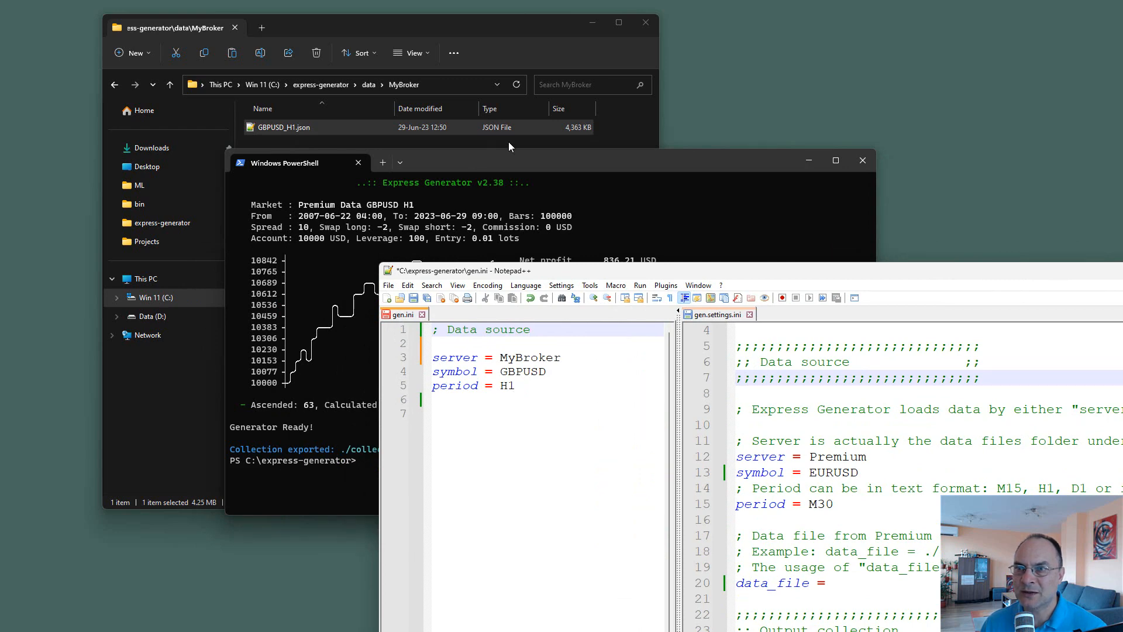
left_click(506, 168)
key("Up")
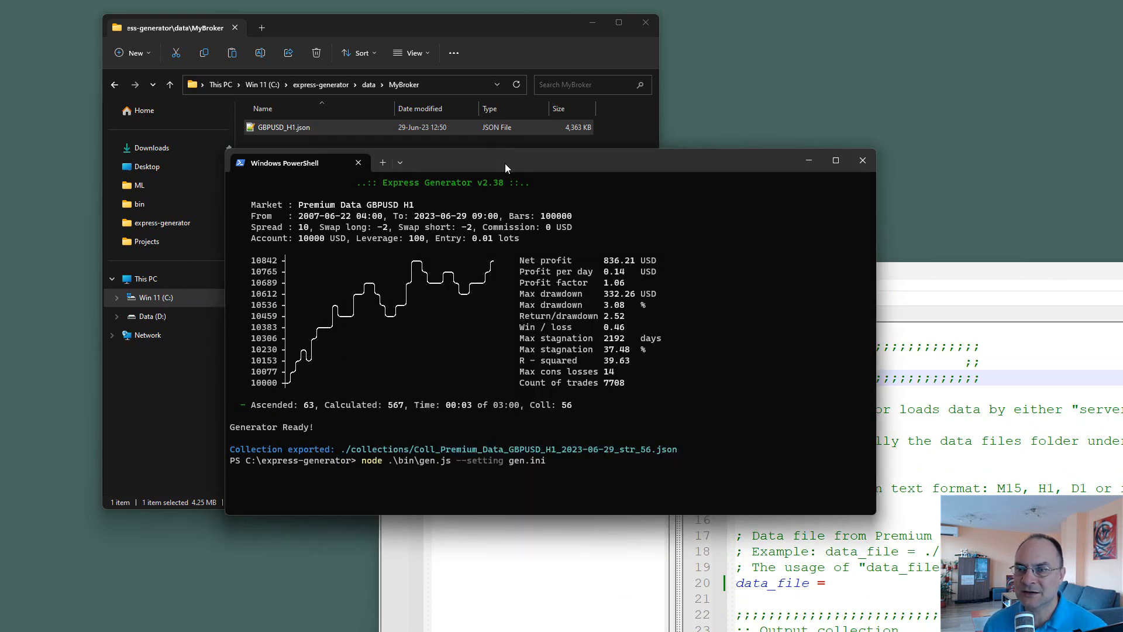
key("Return")
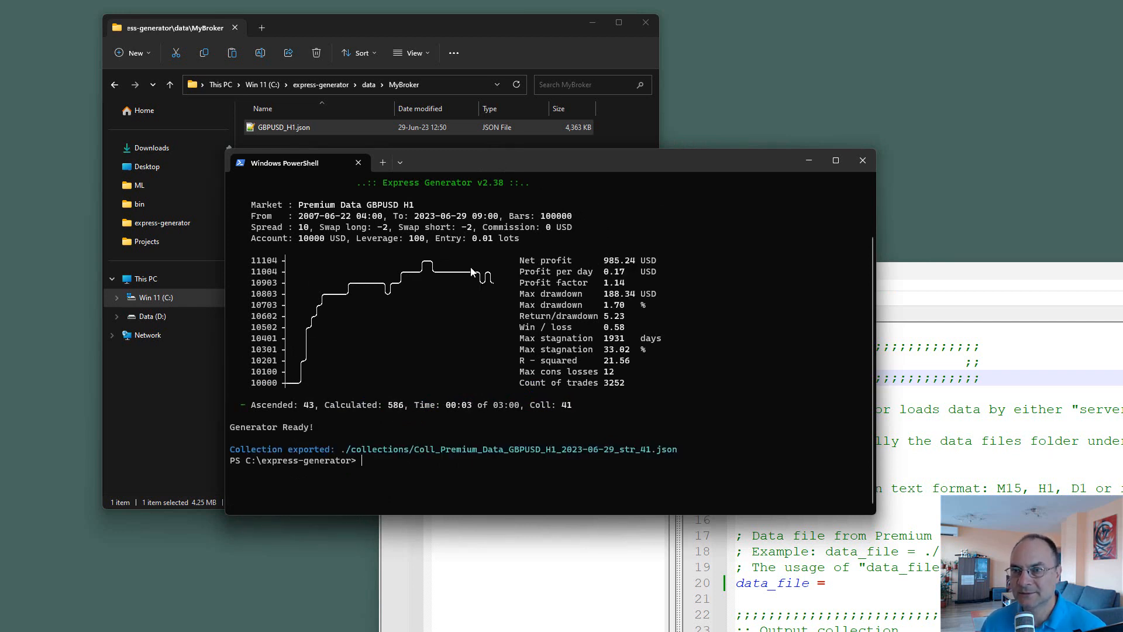
Step: Return to Notepad++, bring its whole window into view and save gen.ini with the MyBroker server setting
key("alt+Tab")
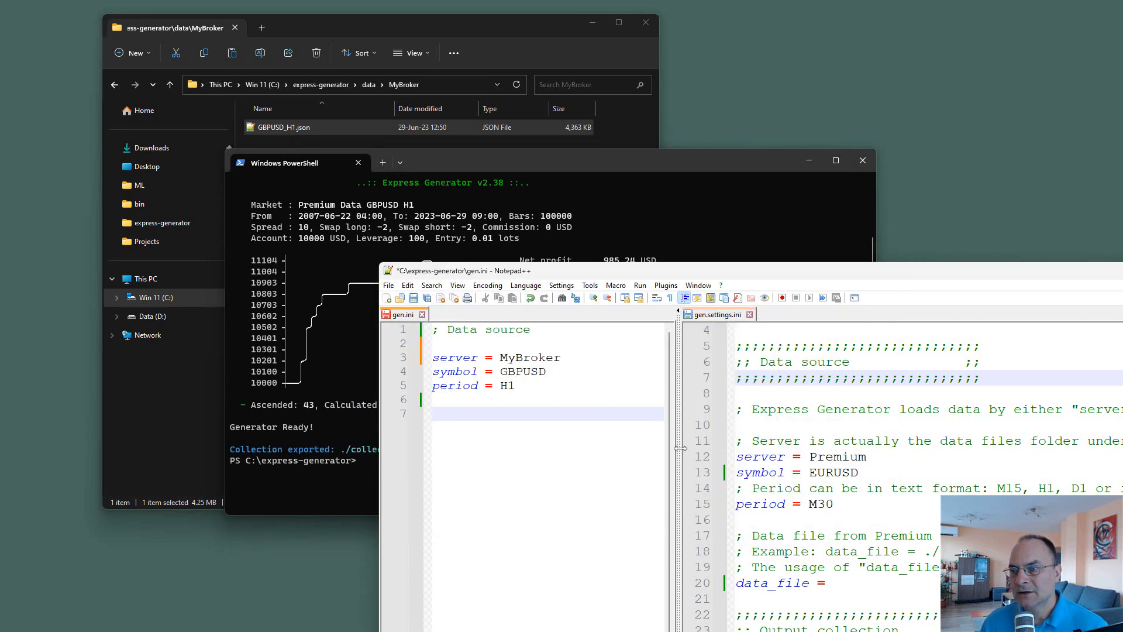
left_click_drag(681, 449, 706, 448)
left_click_drag(810, 273, 578, 67)
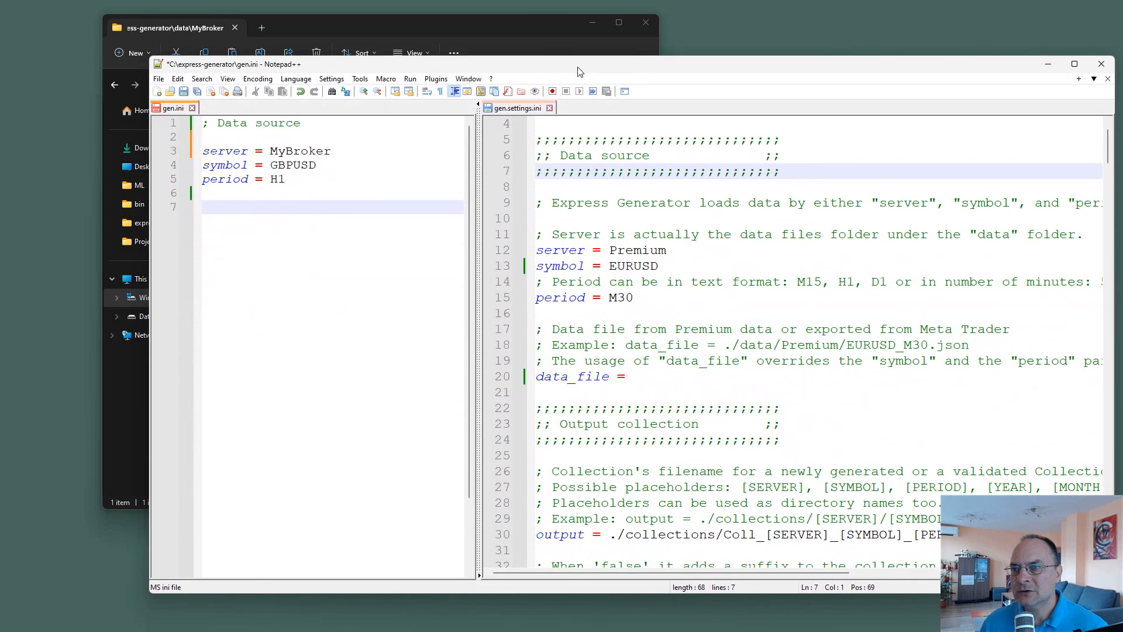
left_click(185, 94)
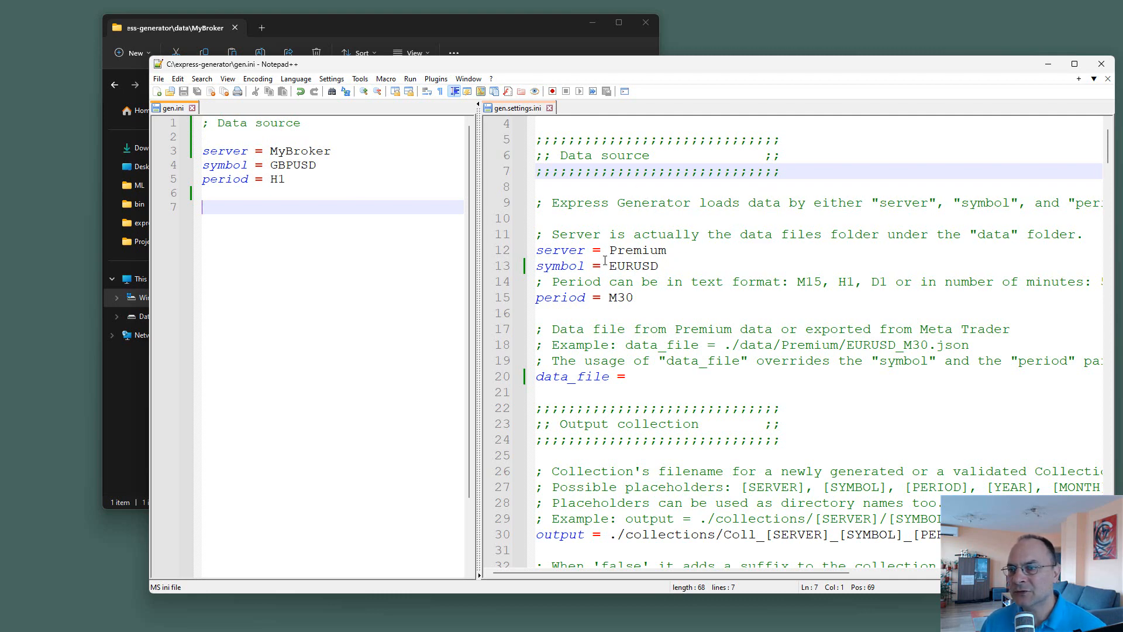
scroll(625, 321, "down", 3)
scroll(627, 299, "up", 3)
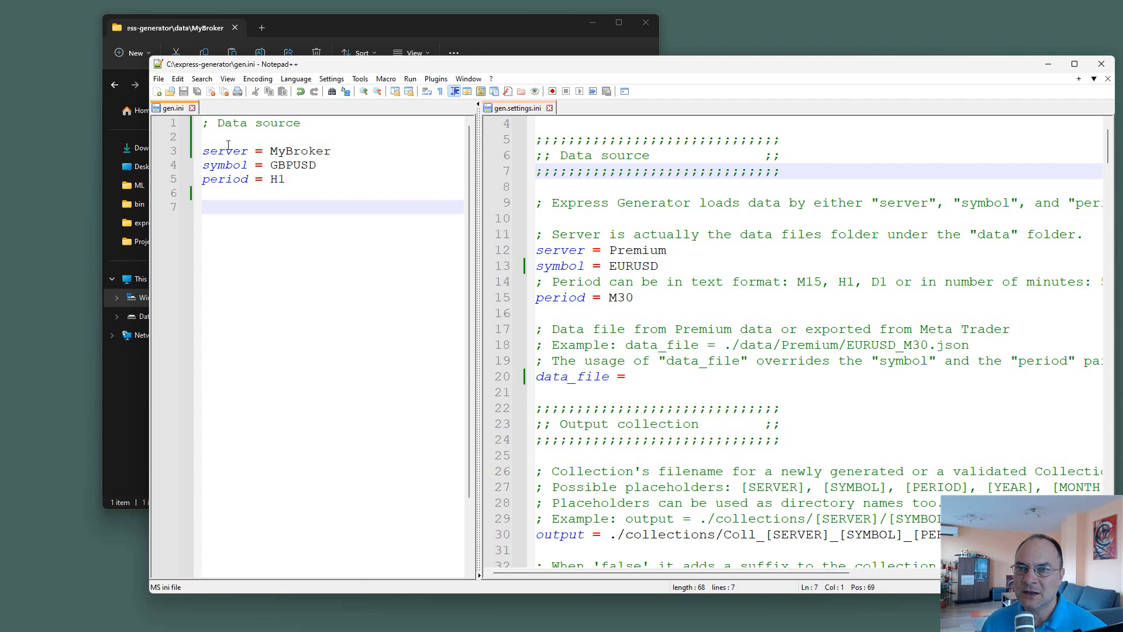
Step: Set the server value in gen.ini to Premium and save the file
left_click(326, 152)
double_click(325, 152)
type("Pr")
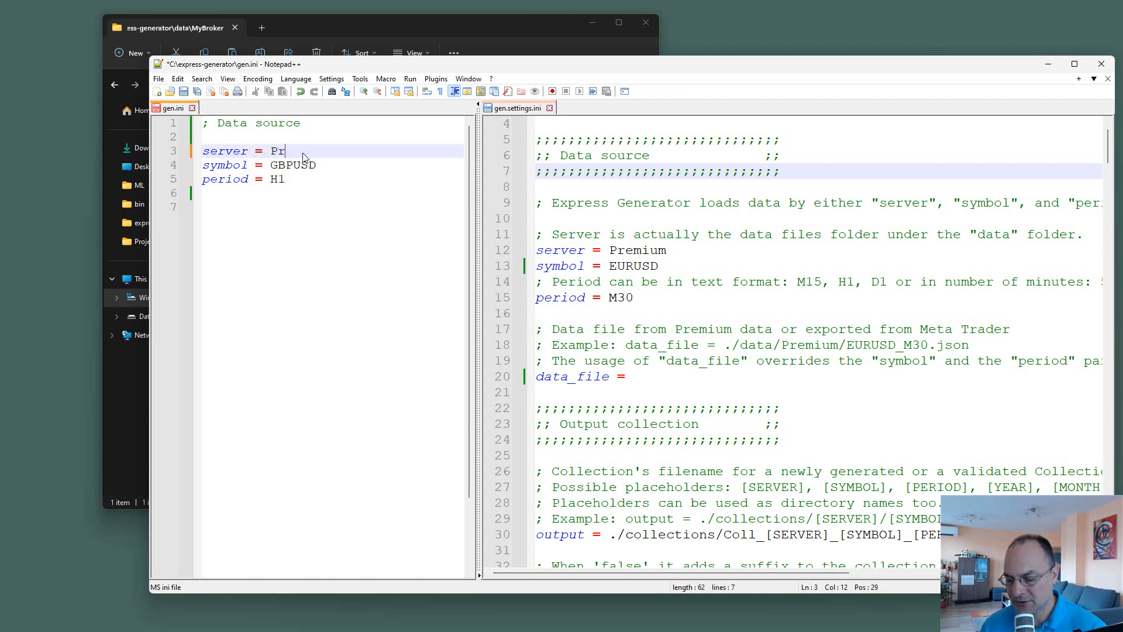
type("emium")
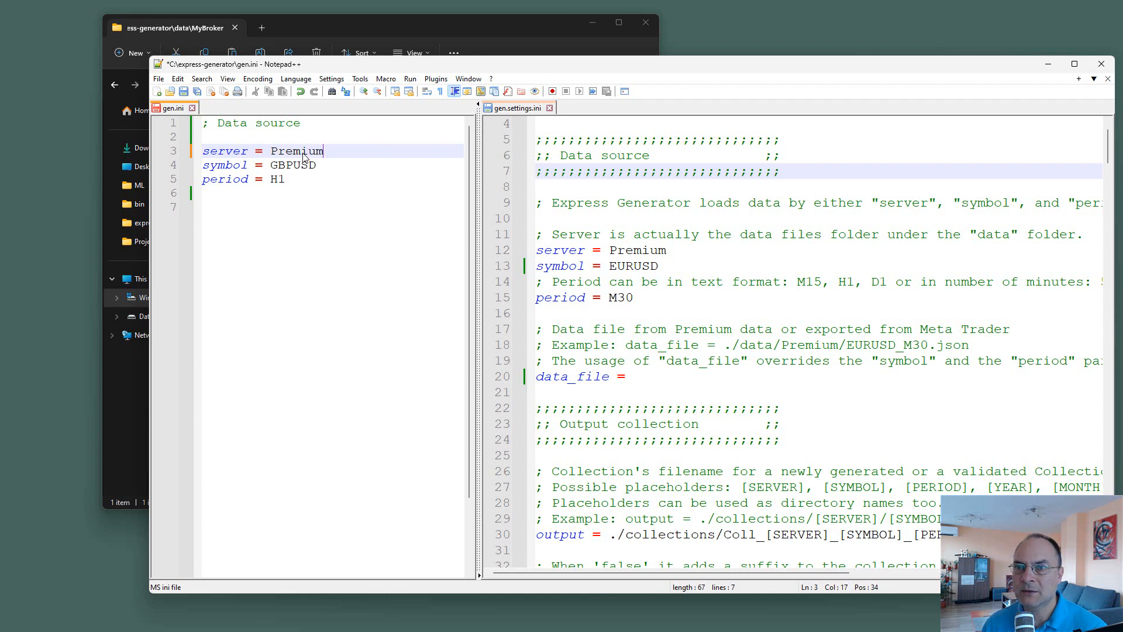
left_click(297, 225)
key("ctrl+s")
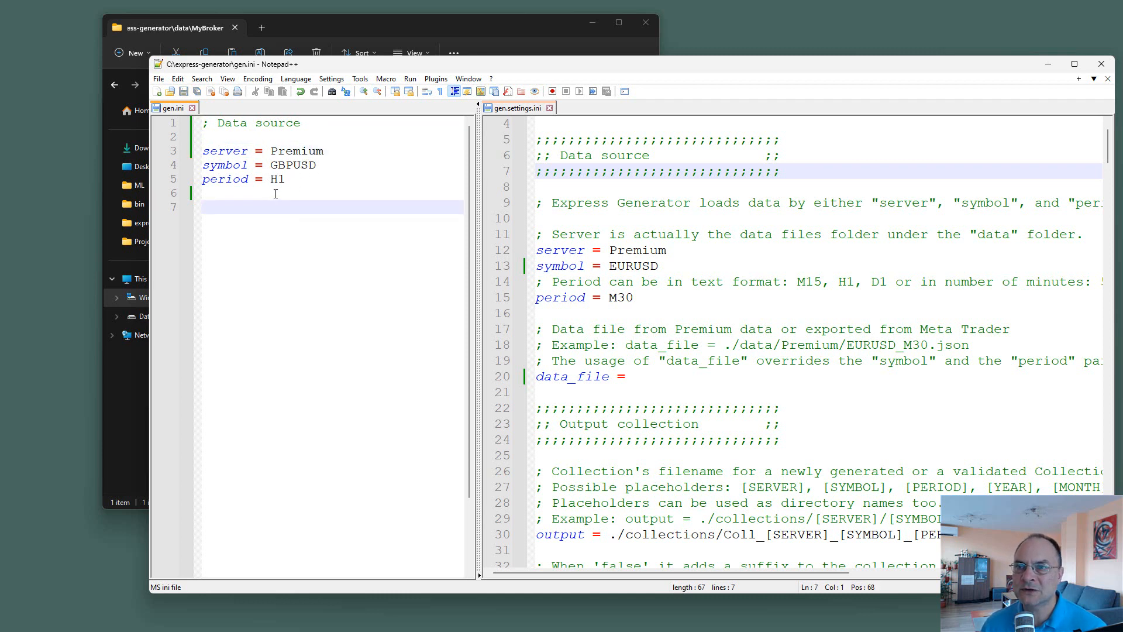
Step: Bring PowerShell forward and recall the command node .\bin\gen.js --setting gen.ini without running it
left_click_drag(536, 69, 587, 230)
left_click_drag(534, 156, 470, 73)
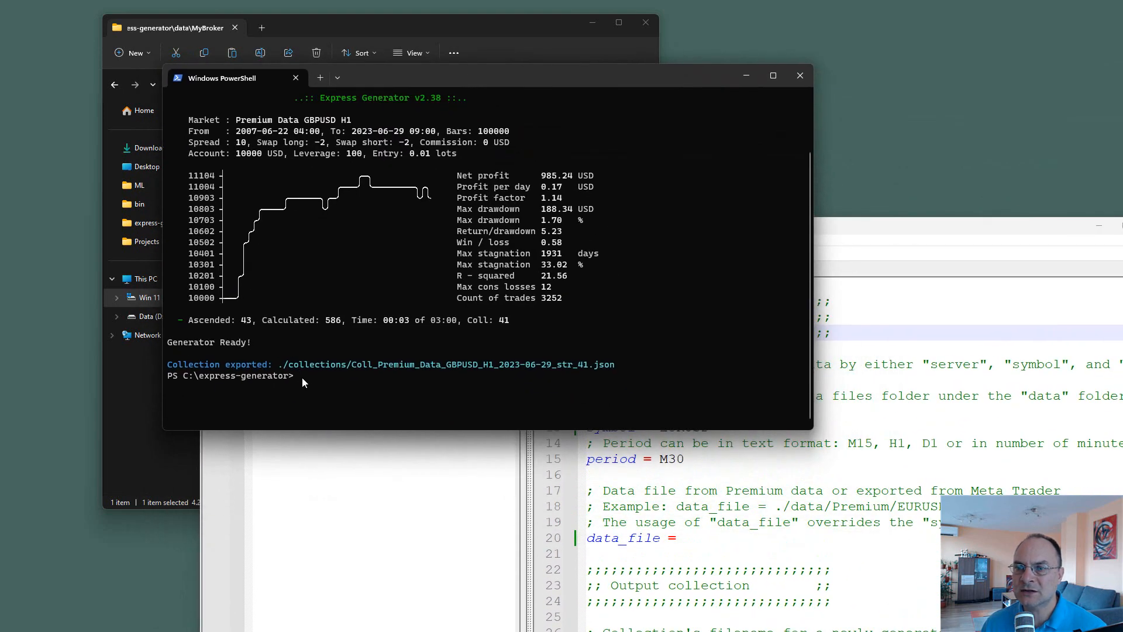
key("Up")
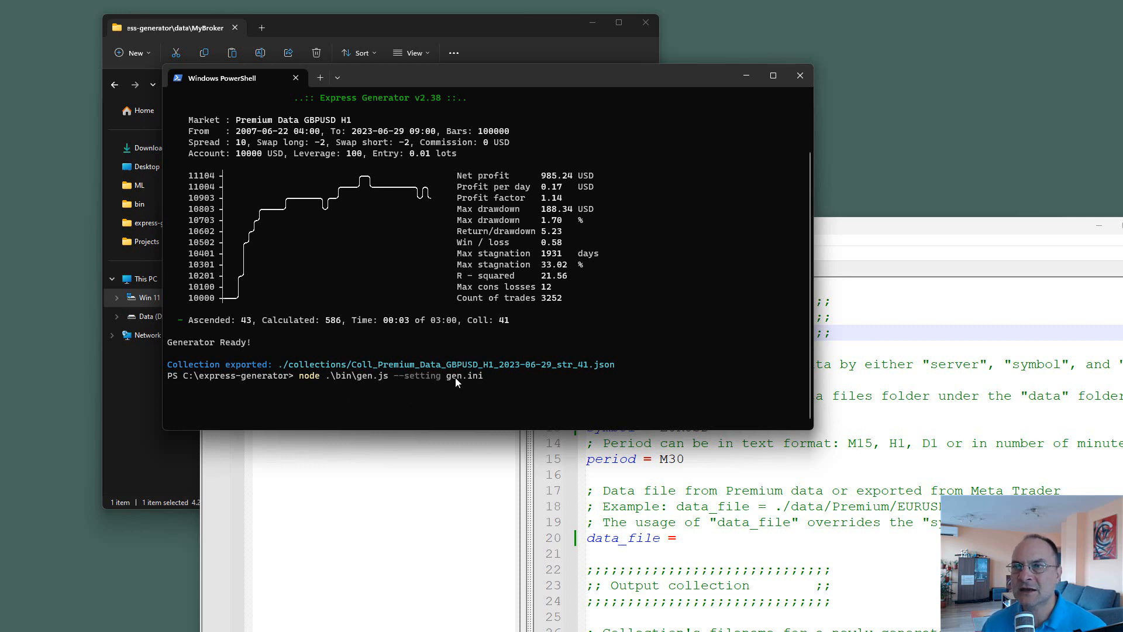
Step: Copy the server, symbol and period lines in gen.ini in Notepad++, delete them from the file and save it
left_click(376, 432)
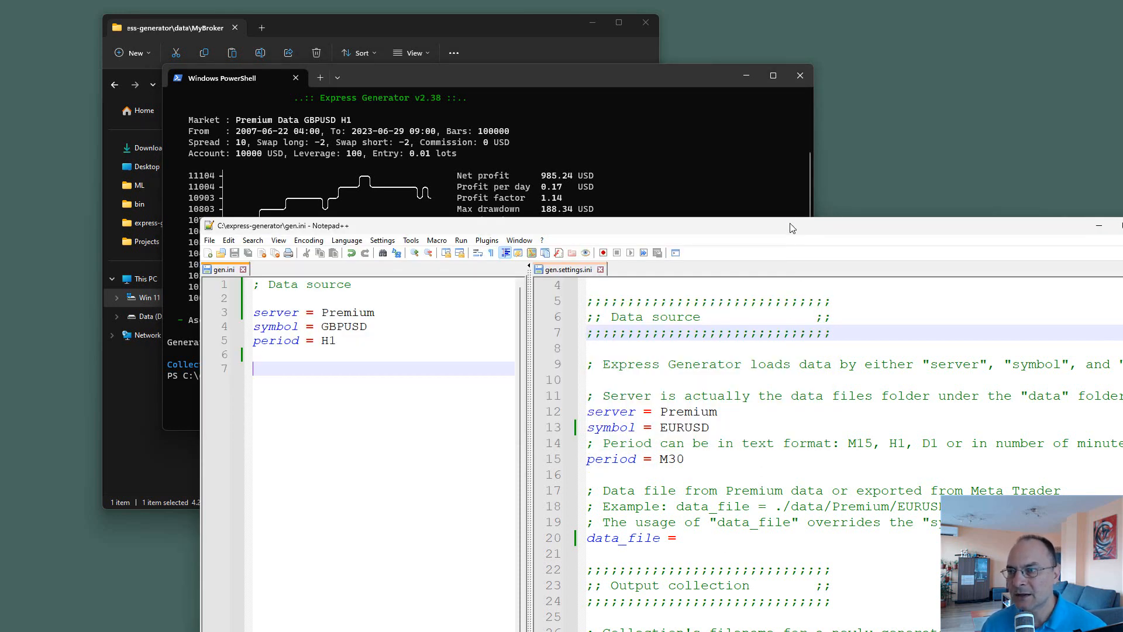
left_click_drag(359, 351, 225, 301)
key("ctrl+c")
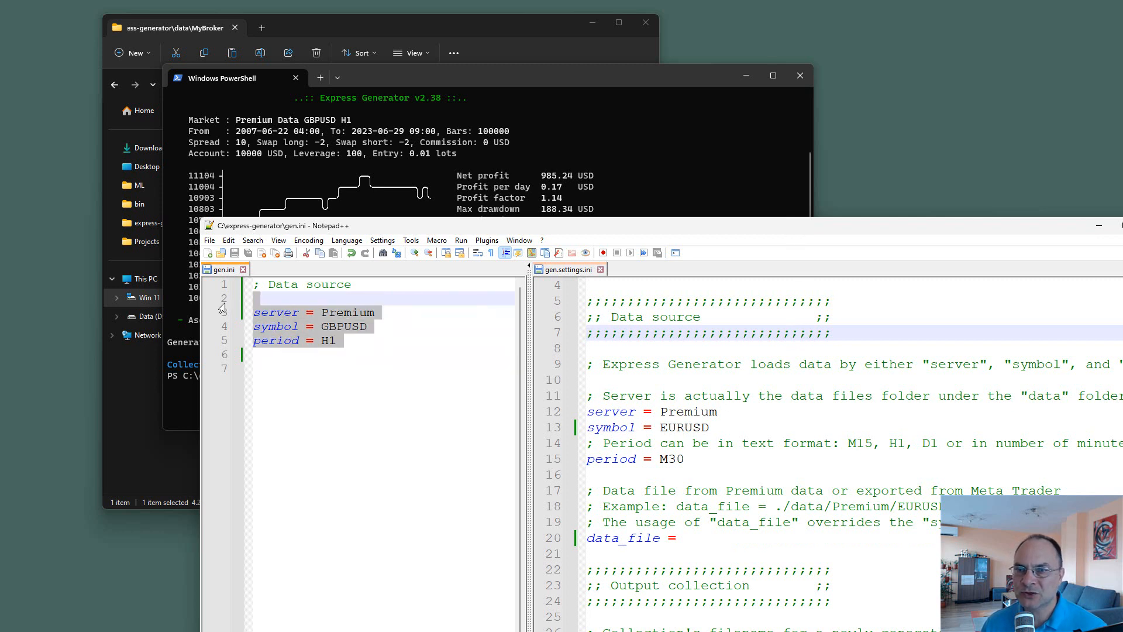
key("Delete")
key("ctrl+s")
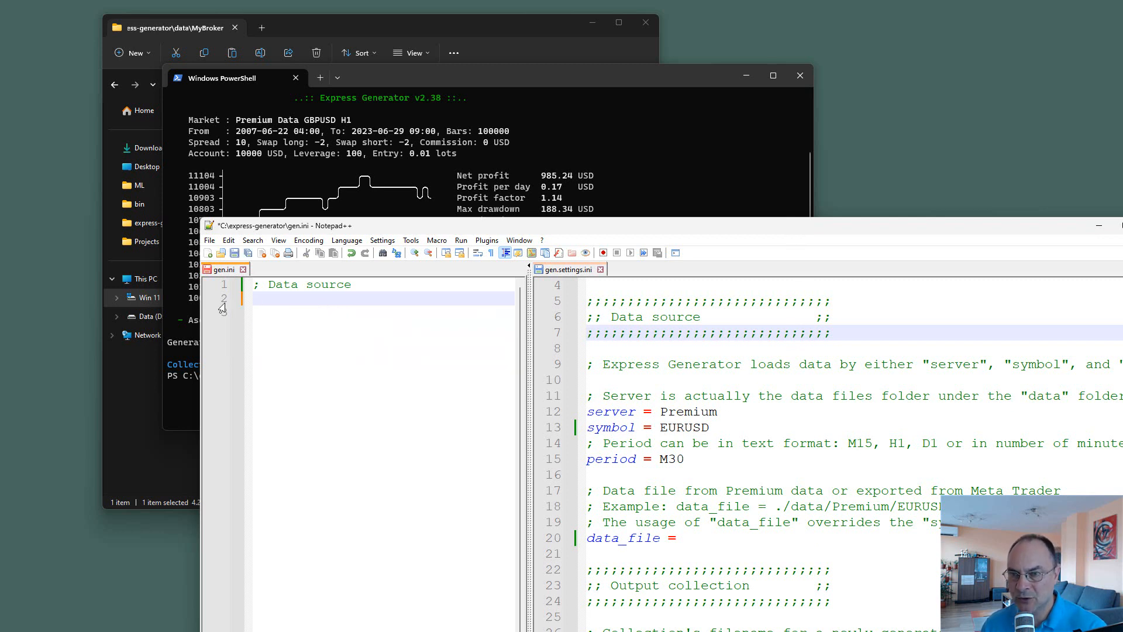
Step: Switch to PowerShell and run the recalled generator command with the emptied gen.ini
left_click(377, 77)
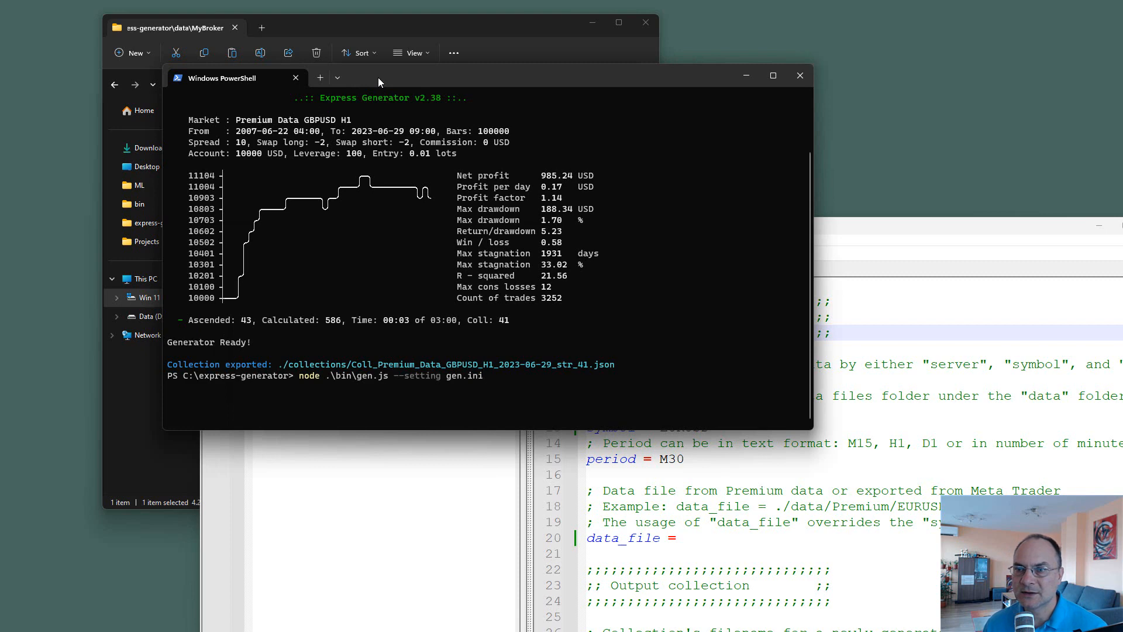
key("Return")
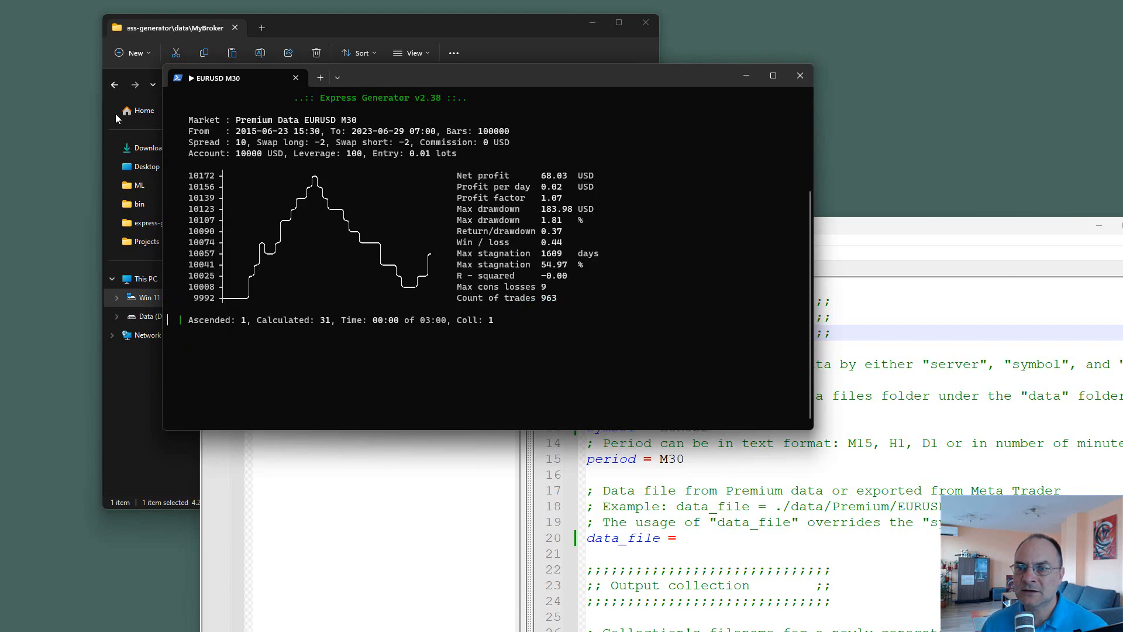
Step: Return to Notepad++ and paste the server, symbol and period settings back below the Data source comment in gen.ini
left_click(414, 513)
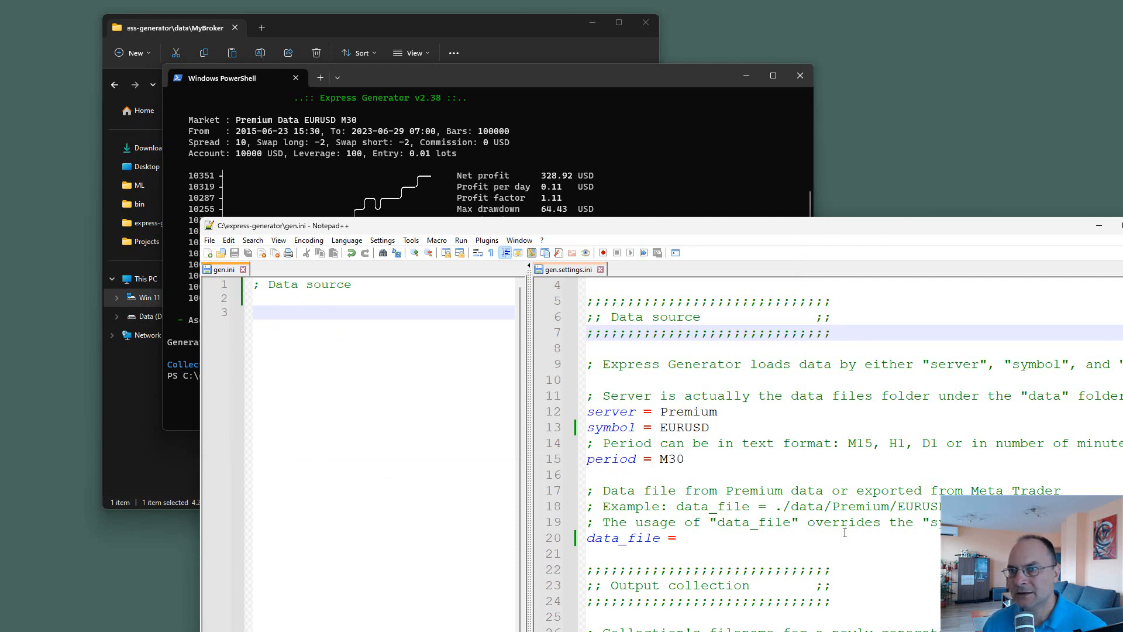
scroll(761, 518, "down", 8)
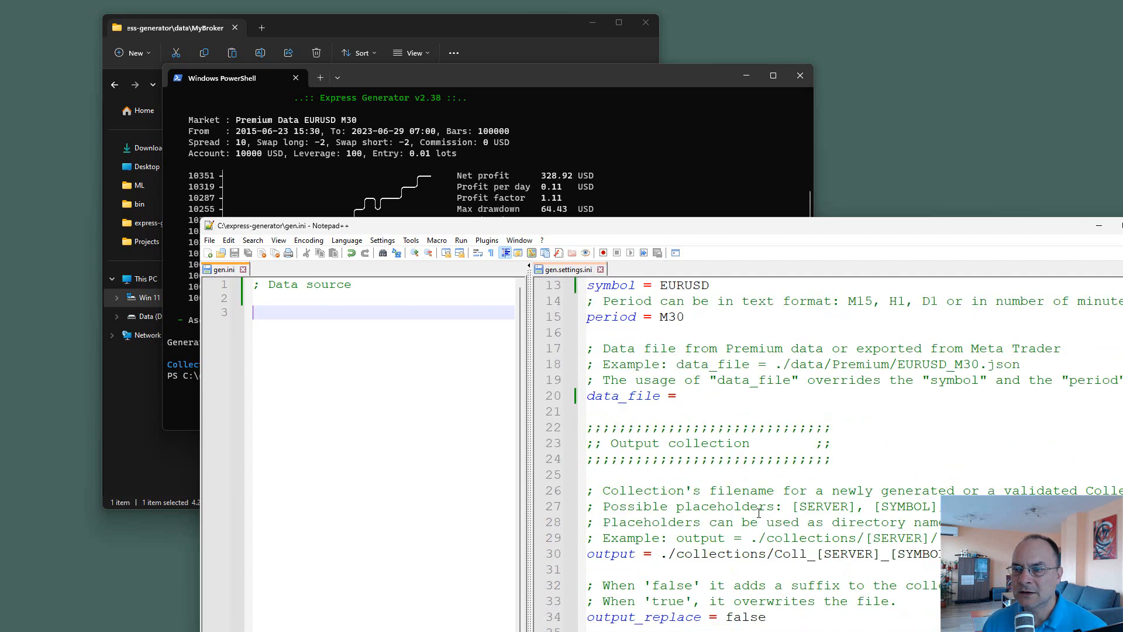
scroll(663, 409, "down", 6)
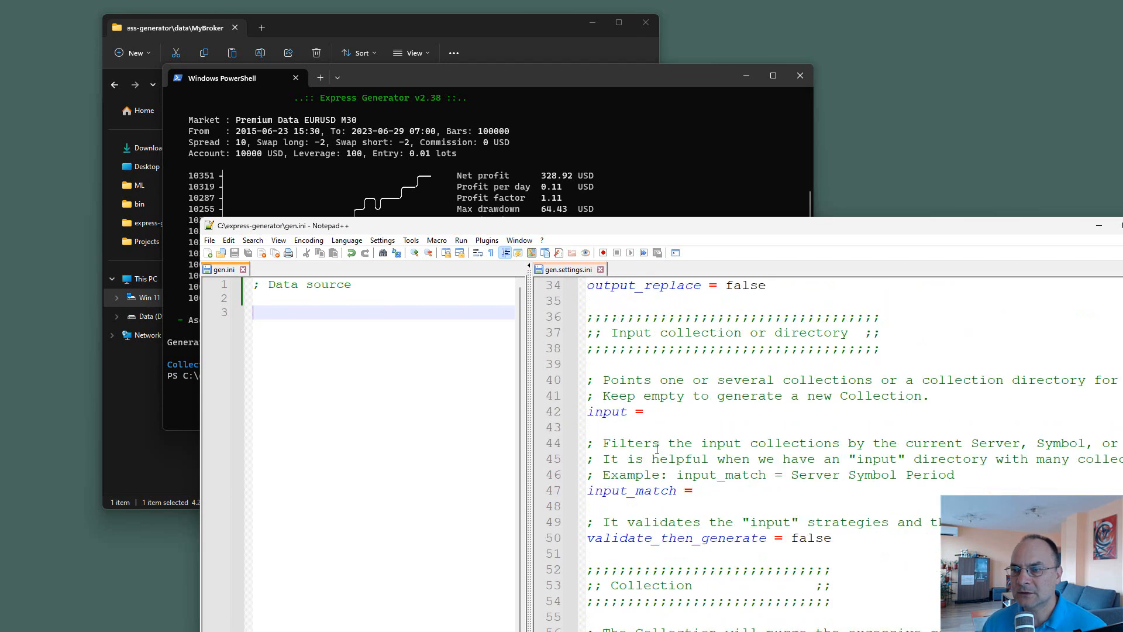
scroll(658, 447, "down", 2)
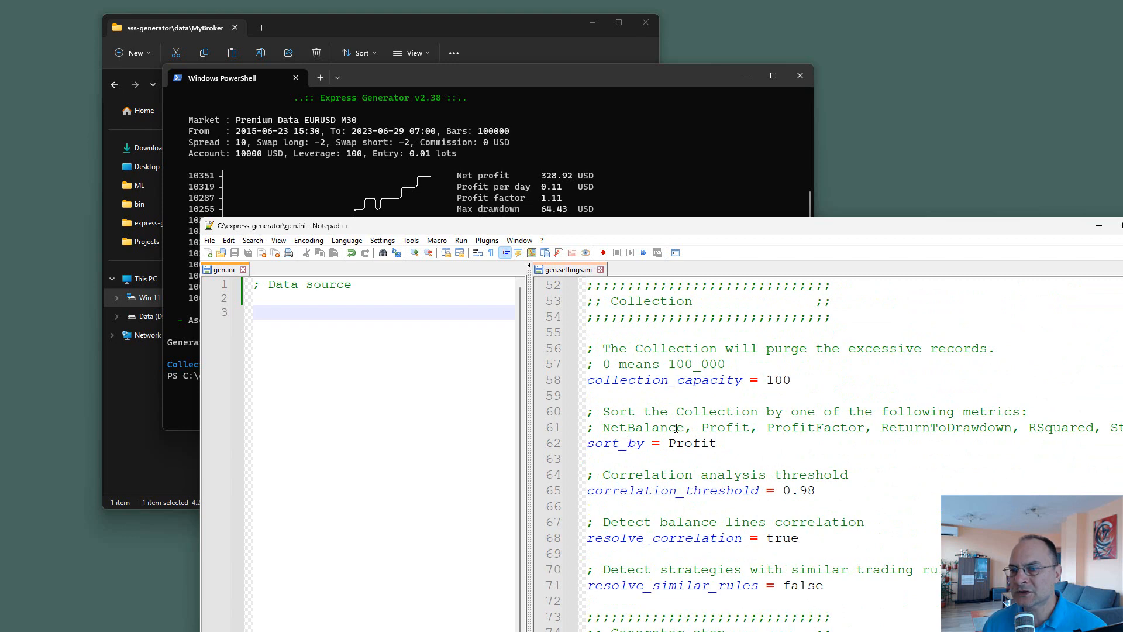
key("ctrl+v")
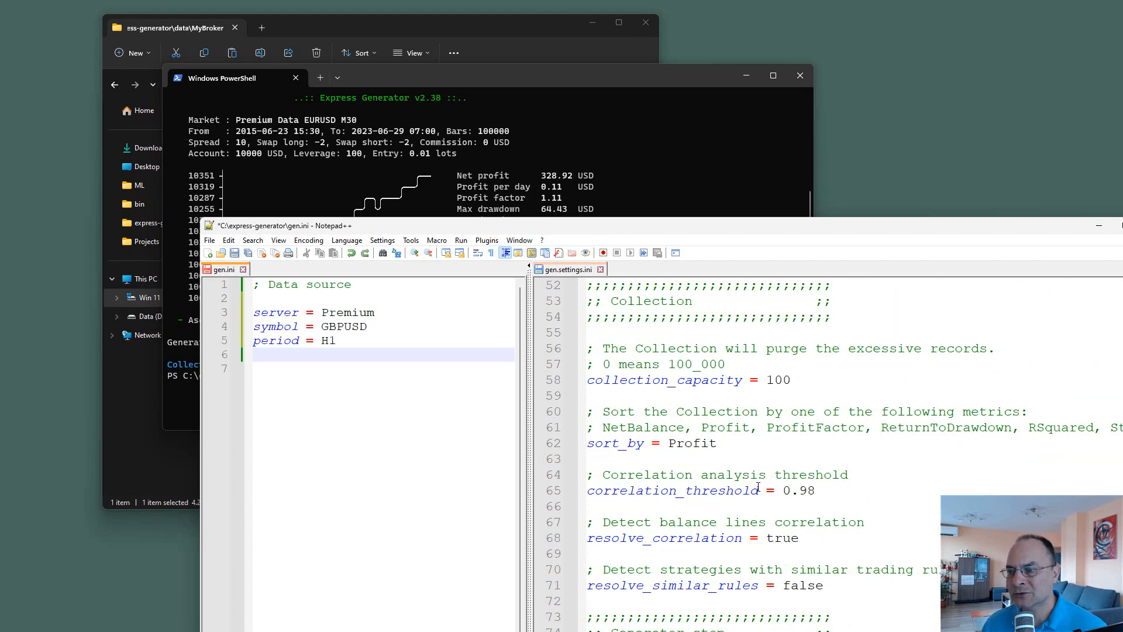
Step: Look over the Generator stop and Acceptance criteria sections of gen.settings.ini, widen the gen.ini pane and save gen.ini
scroll(760, 487, "down", 5)
scroll(826, 398, "up", 1)
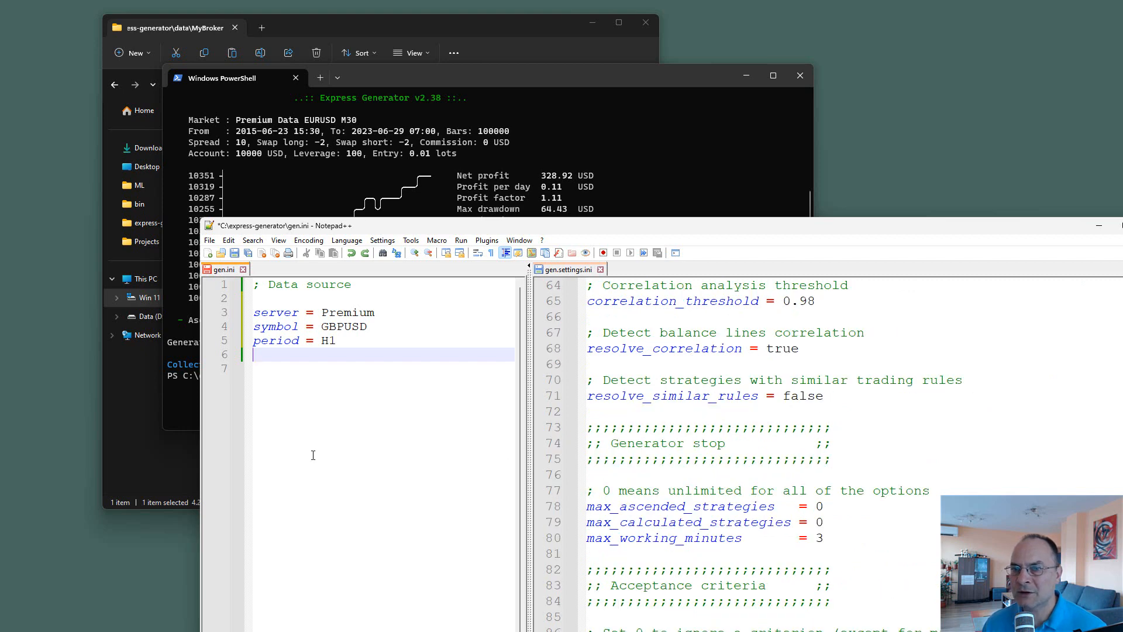
scroll(746, 588, "down", 3)
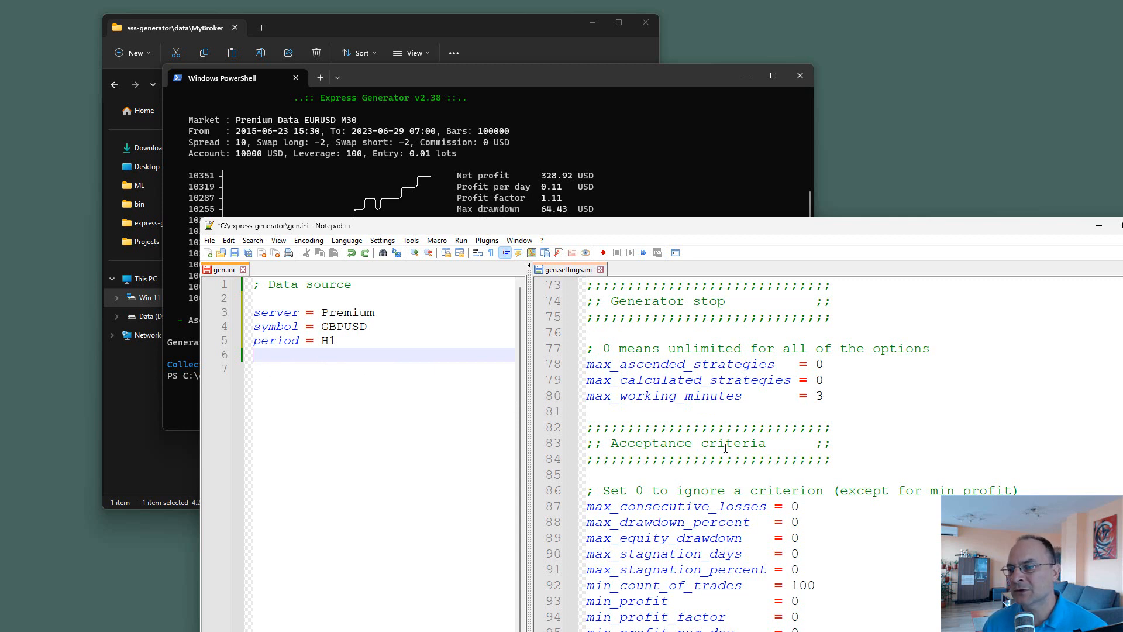
left_click_drag(530, 448, 633, 447)
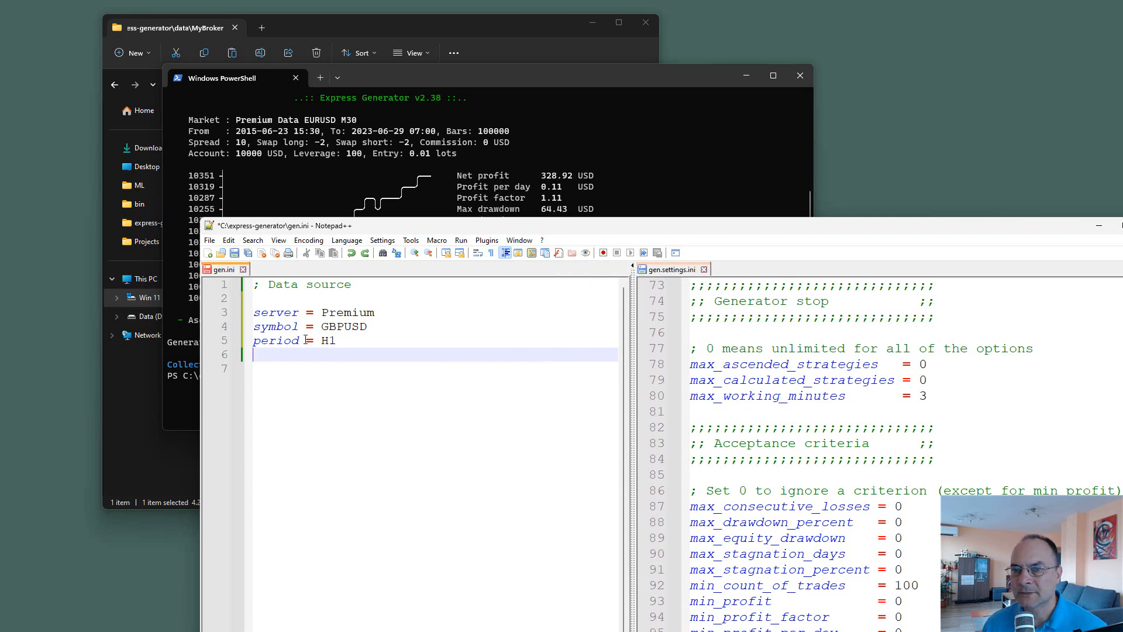
left_click(234, 253)
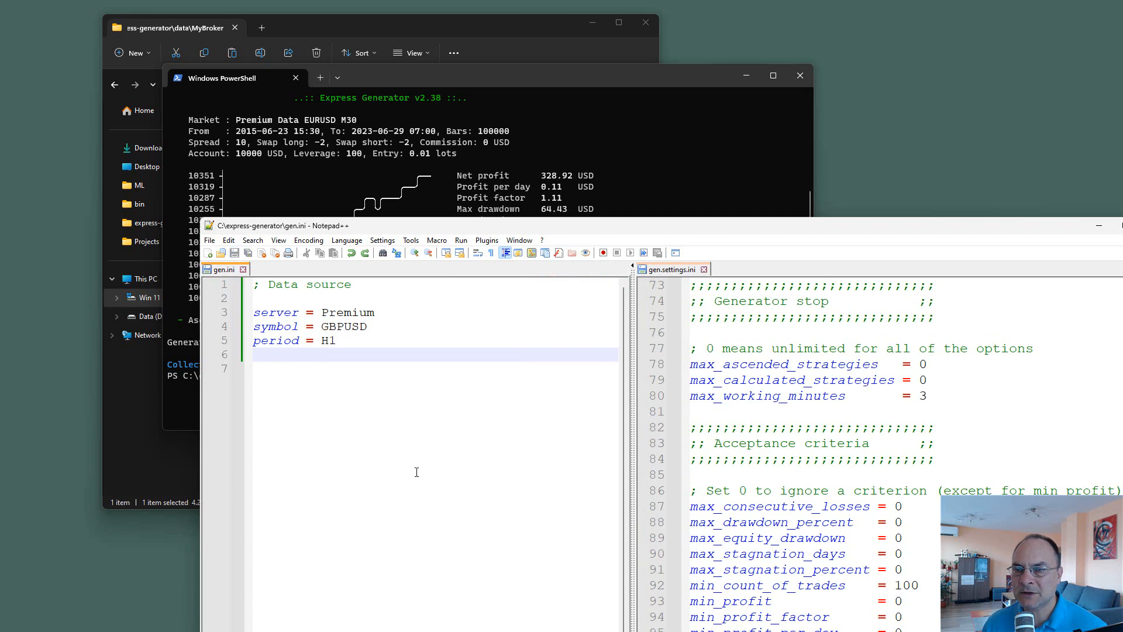
Step: Switch to PowerShell, recall the generator command that uses gen.ini and append --symbol GBPUSD to it
left_click(632, 170)
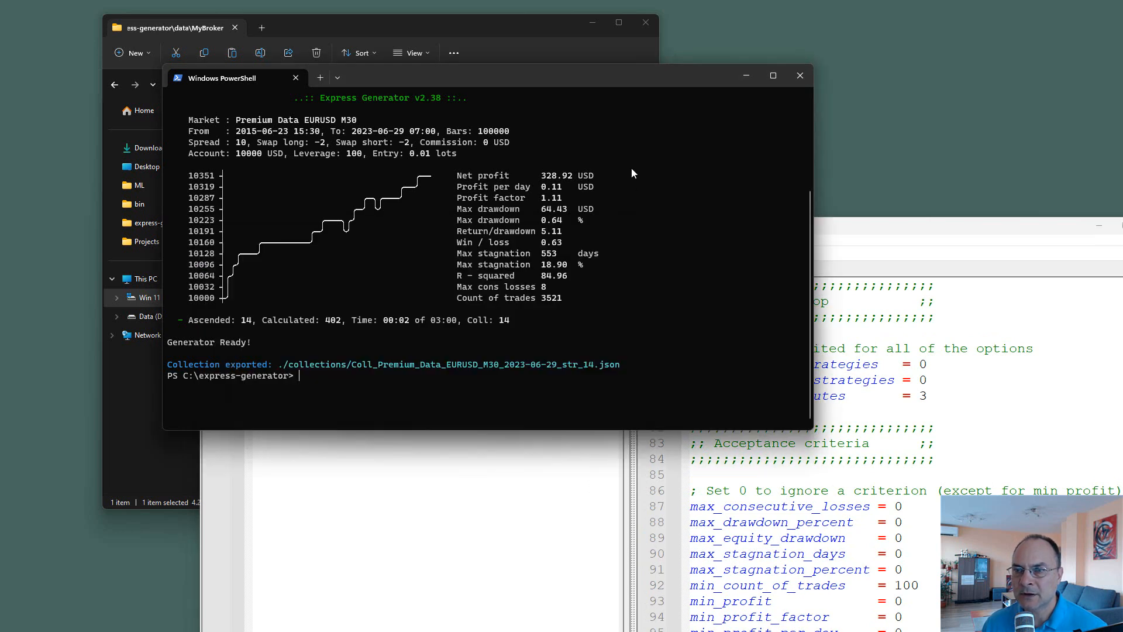
key("Up")
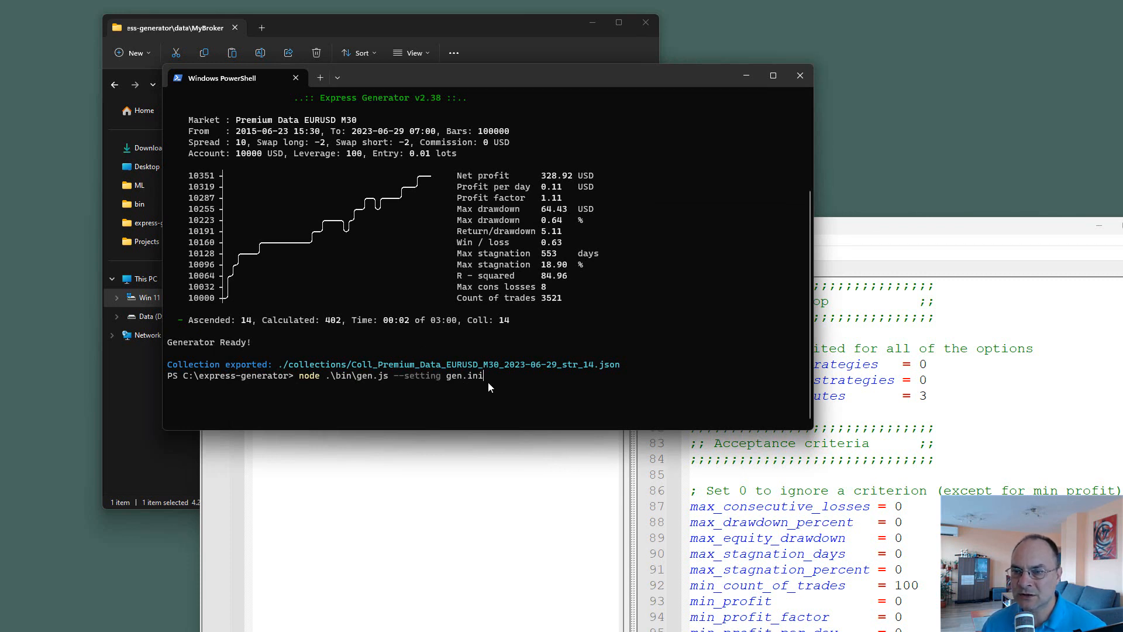
type("--")
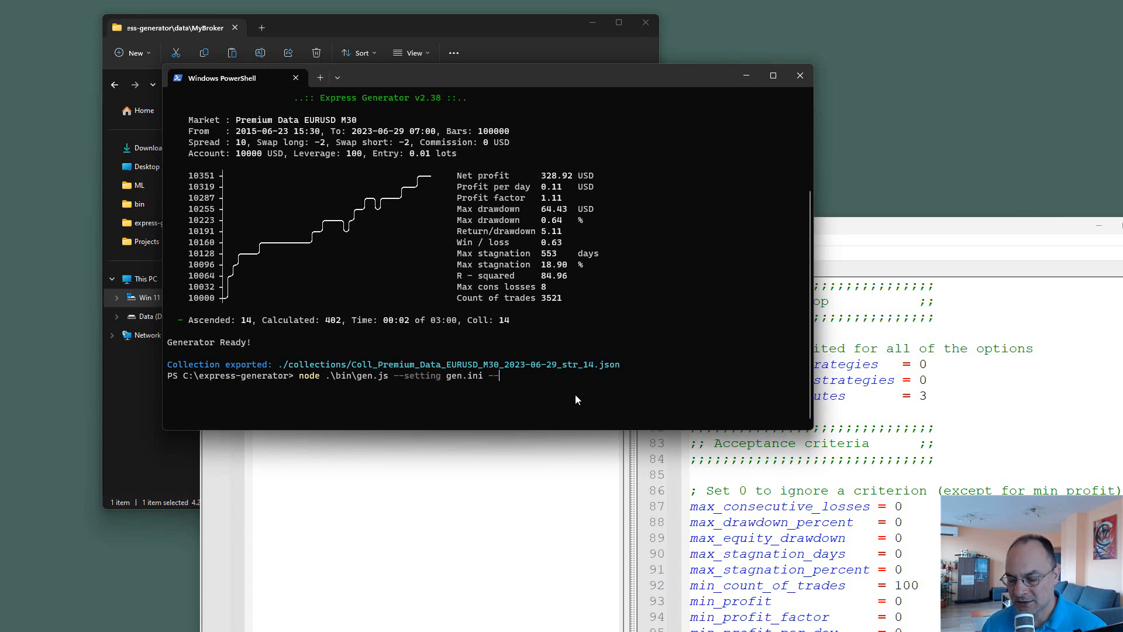
type("symbol GBPUSD")
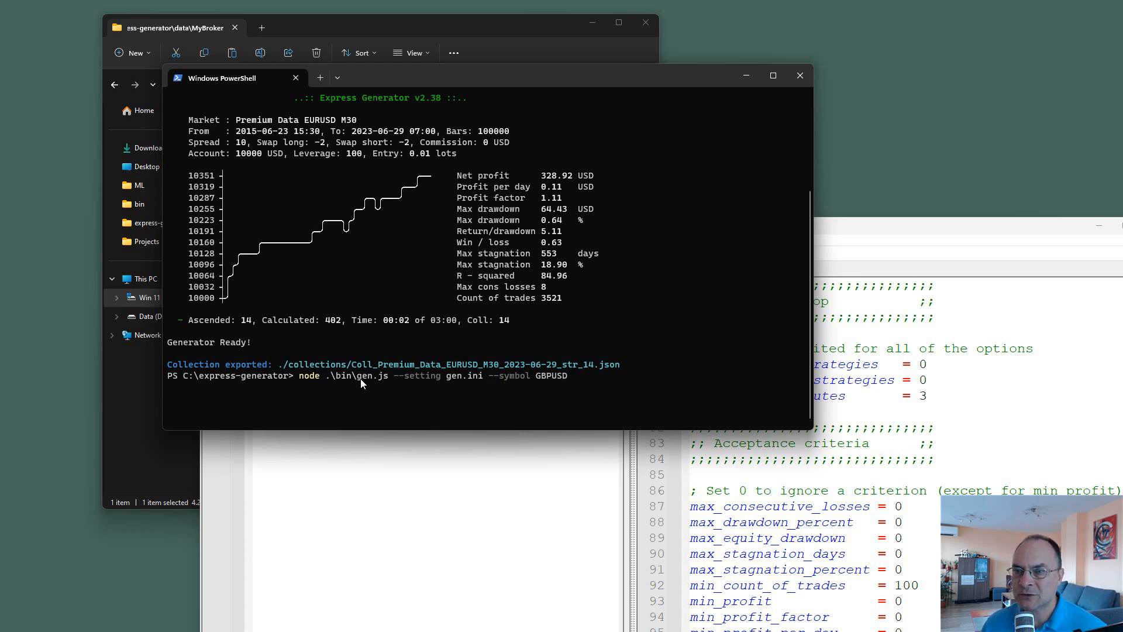
Step: Return to Notepad++ and delete the Data source comment with the server, symbol and period lines from gen.ini
left_click(372, 448)
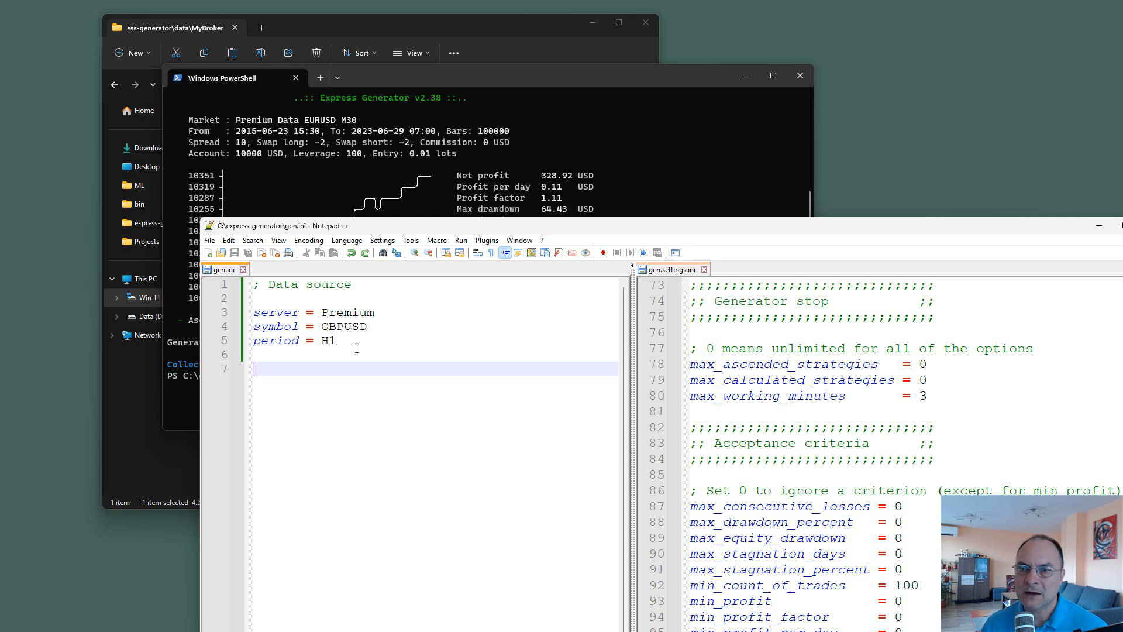
left_click_drag(357, 349, 207, 315)
left_click(316, 365)
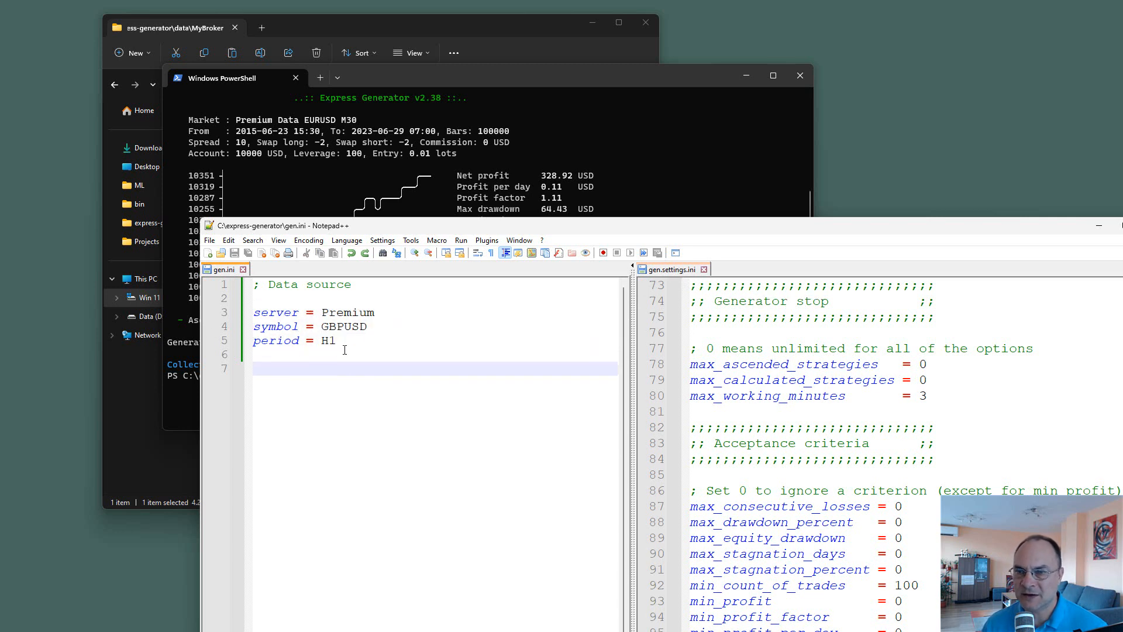
left_click(553, 209)
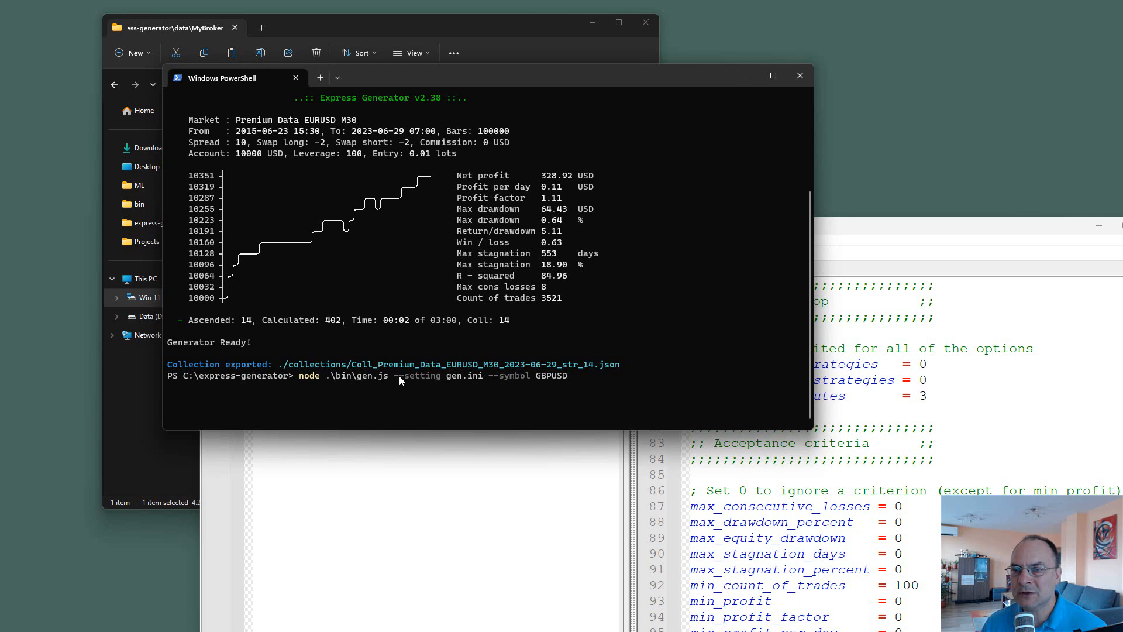
left_click(447, 459)
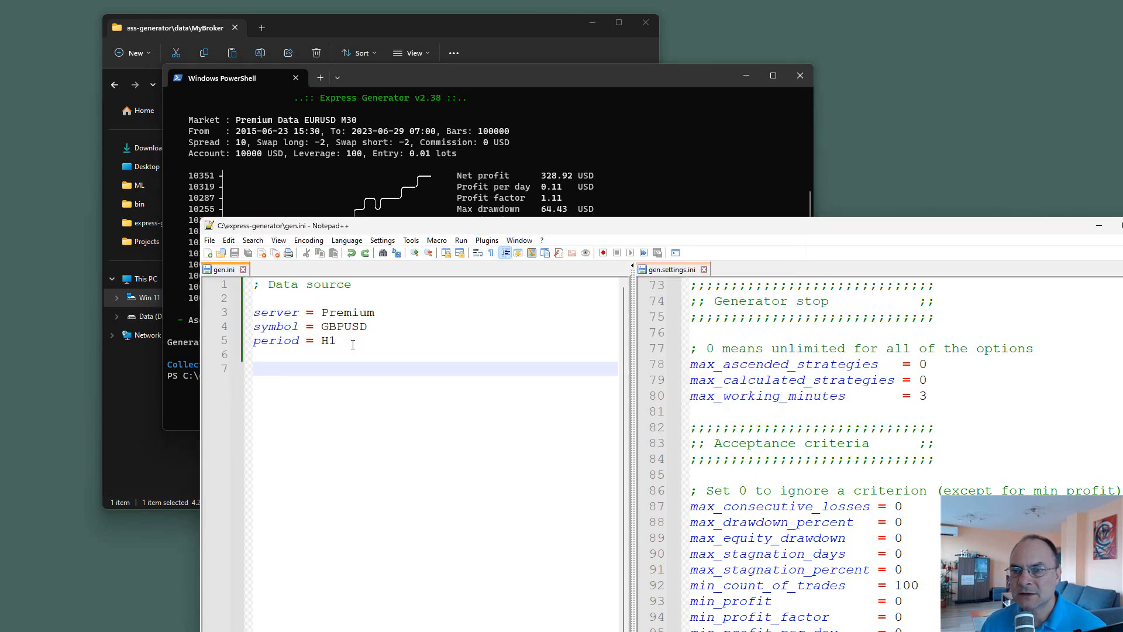
left_click_drag(353, 345, 213, 287)
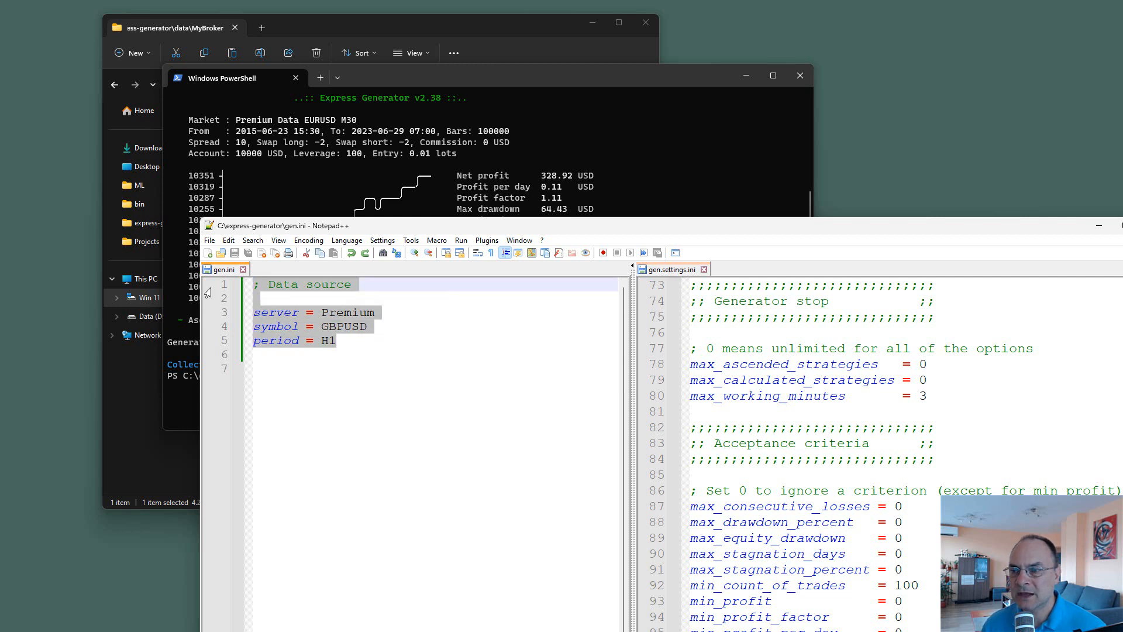
key("Delete")
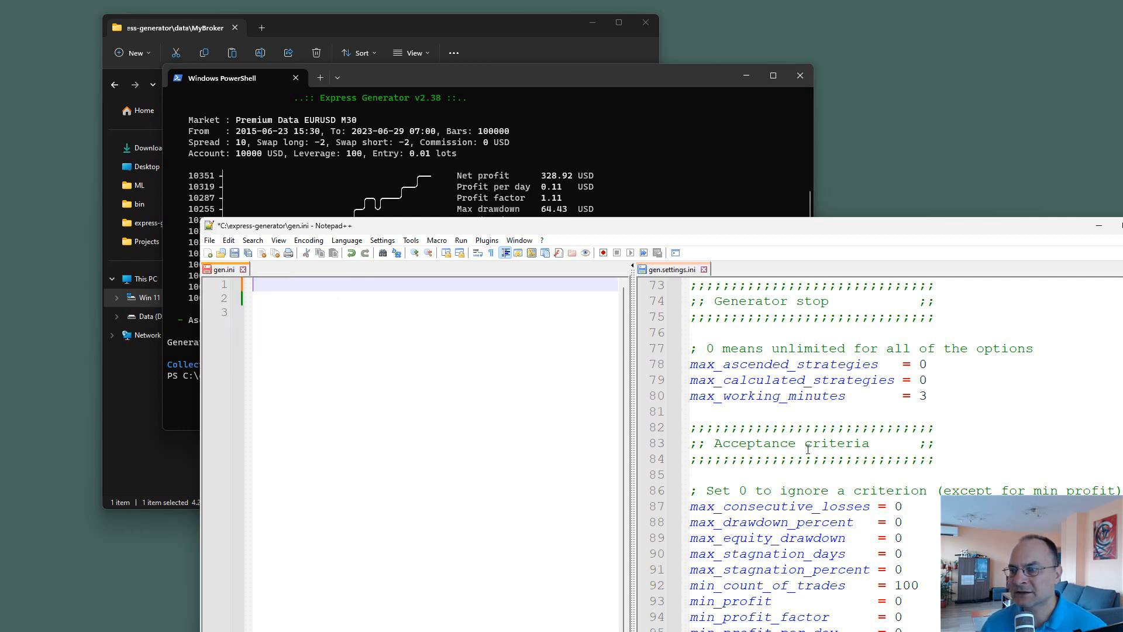
Step: Copy the ";; Acceptance criteria" heading from gen.settings.ini into line 2 of gen.ini, followed by a blank line
left_click_drag(877, 449, 691, 444)
key("ctrl+c")
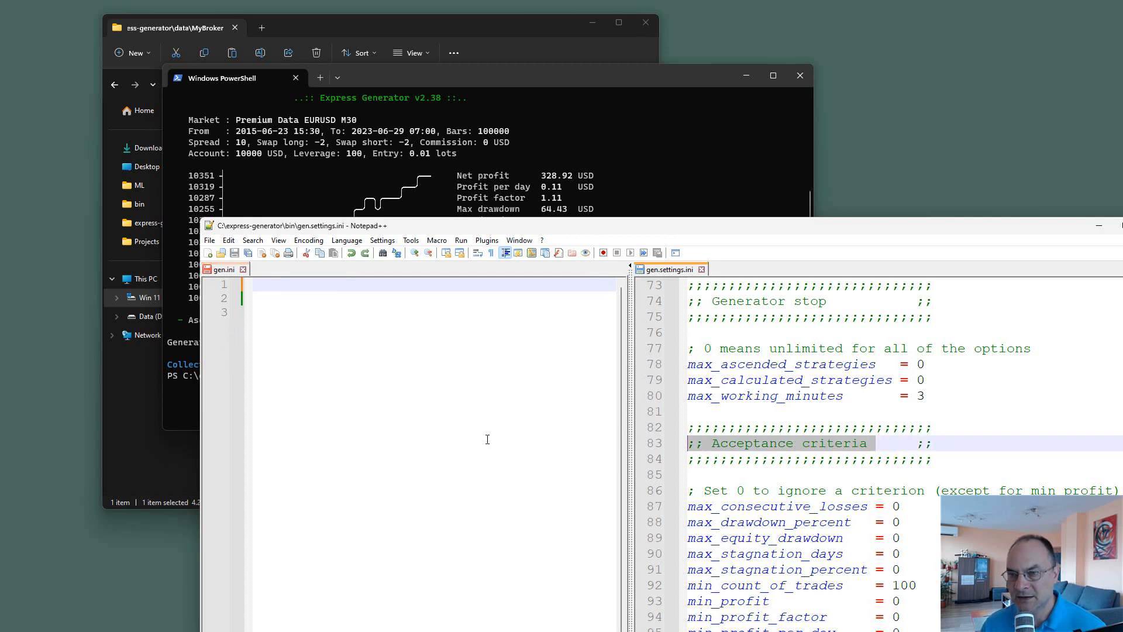
left_click(468, 425)
key("Up")
key("Up")
key("Down")
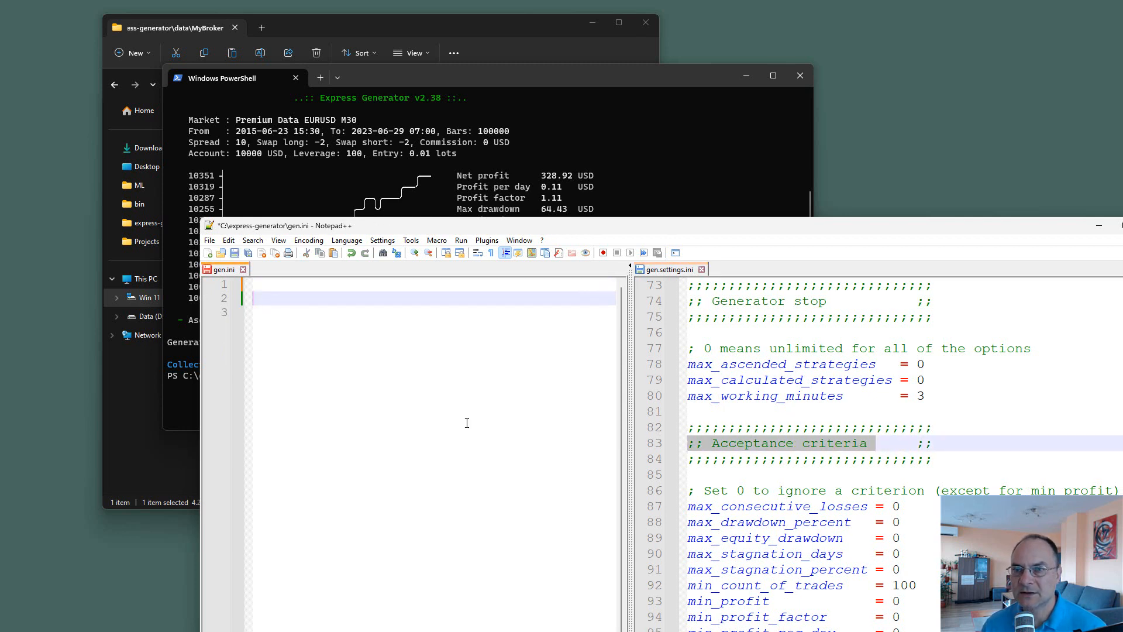
key("ctrl+v")
key("Return")
key("Return")
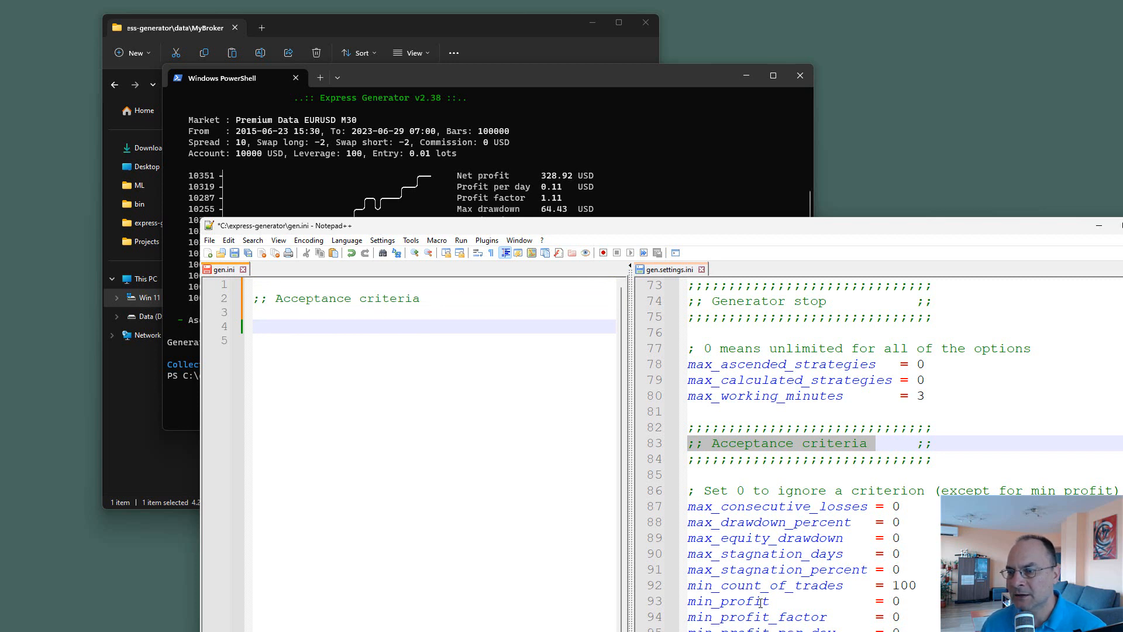
Step: Copy the min_profit_factor setting from gen.settings.ini below the Acceptance criteria heading in gen.ini and set it to 1.2
left_click_drag(904, 618, 688, 618)
key("ctrl+c")
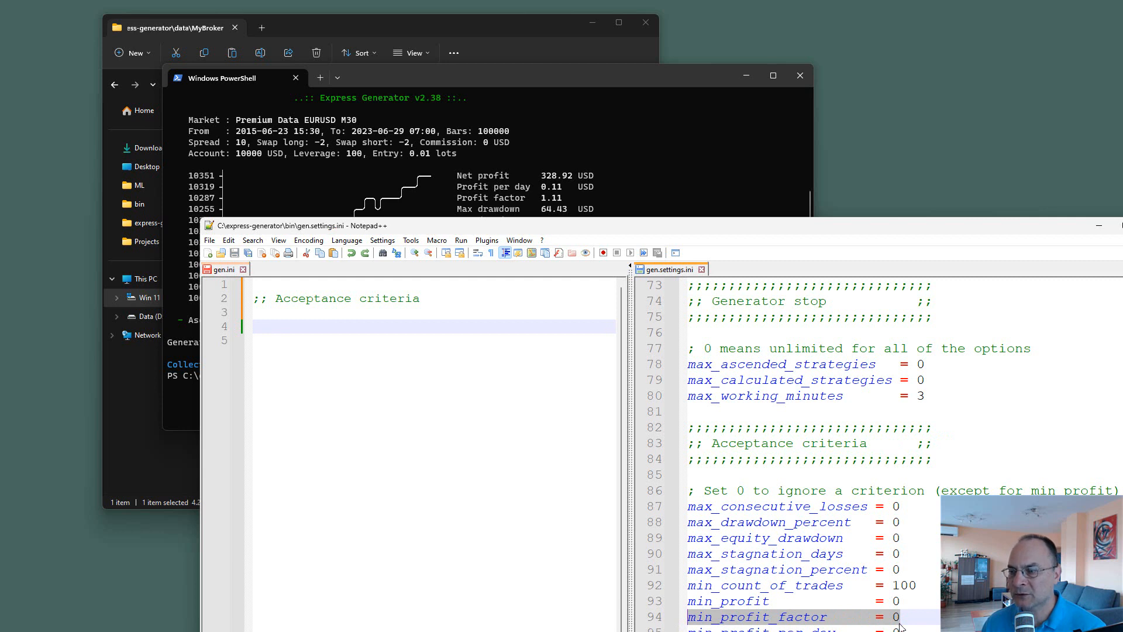
left_click(310, 329)
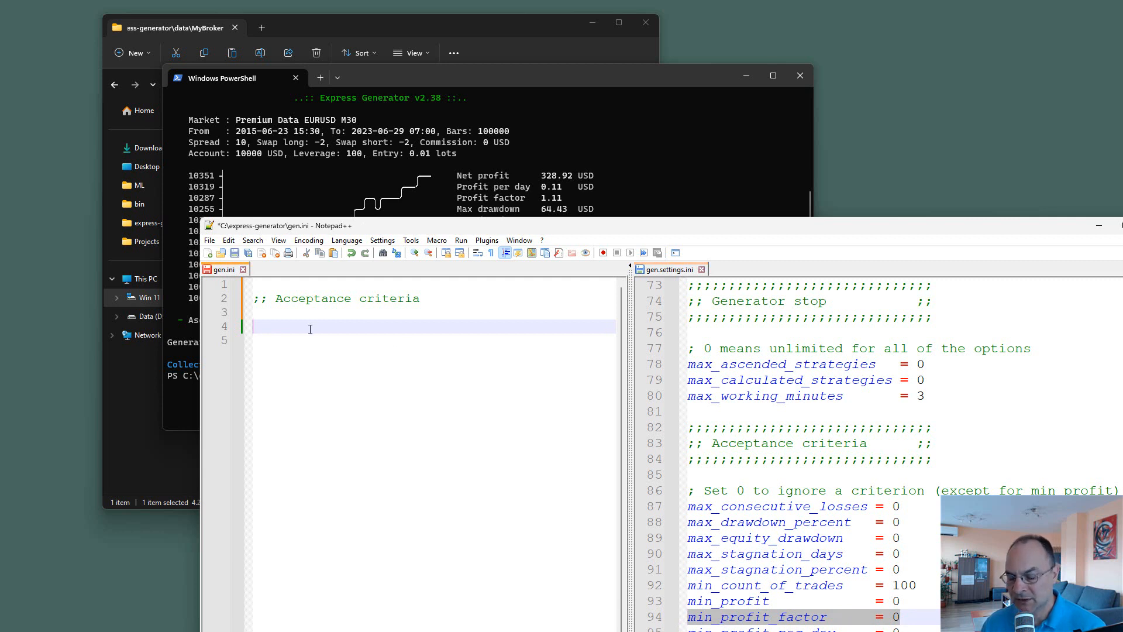
key("ctrl+v")
key("BackSpace")
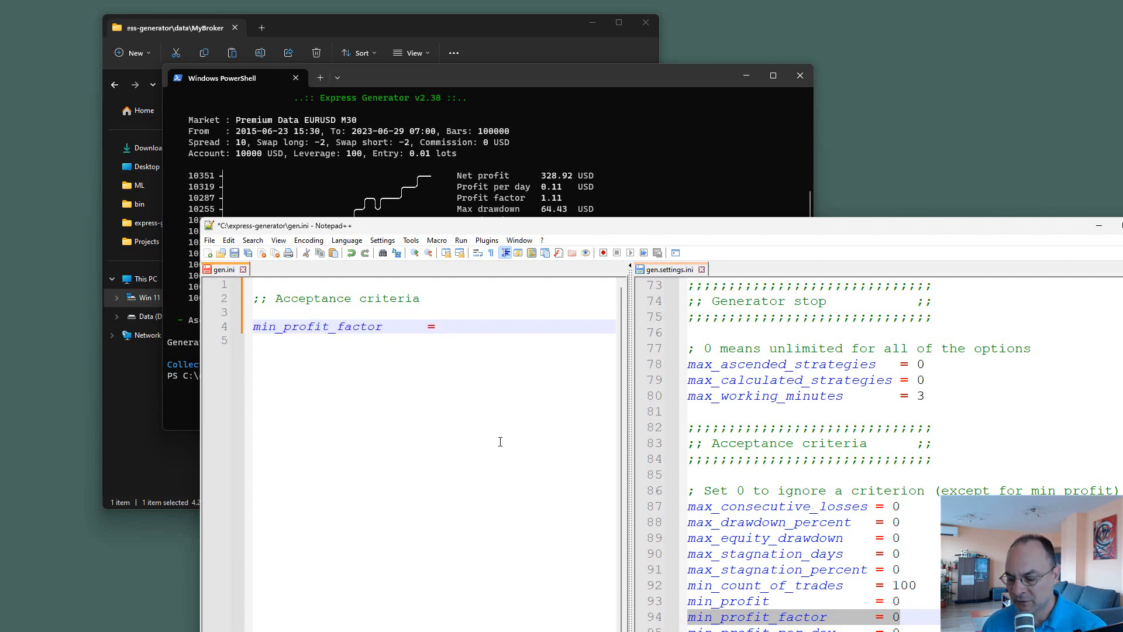
type("1.2")
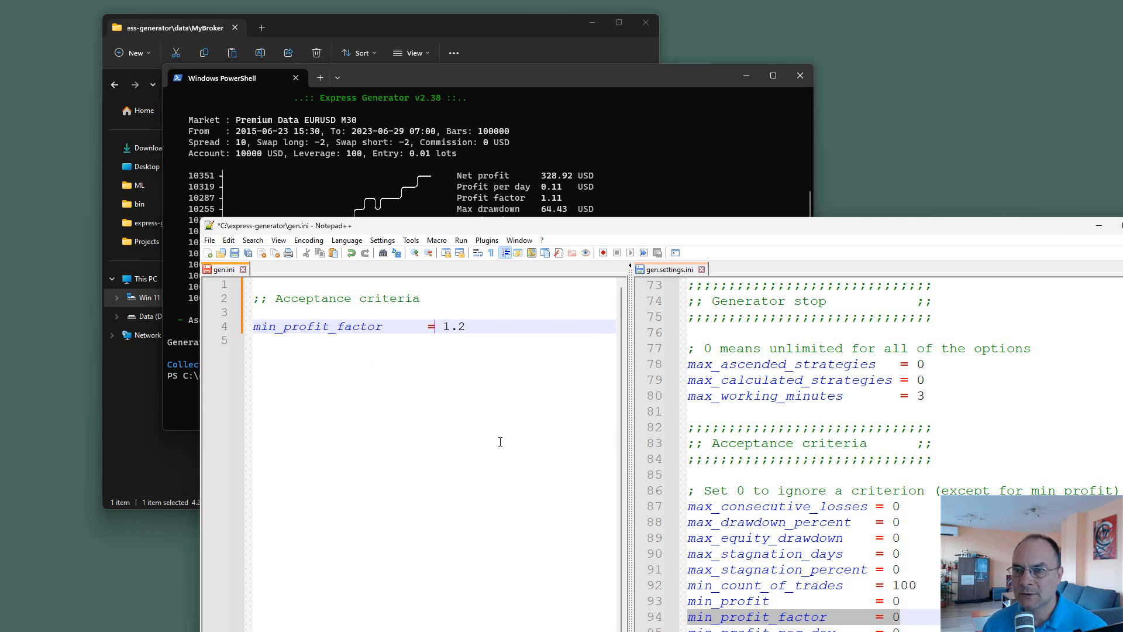
Step: Remove the extra spaces before the equals sign of min_profit_factor, add blank lines below it and save gen.ini
key("Left")
key("ctrl+shift+Left")
key("ctrl+shift+Right")
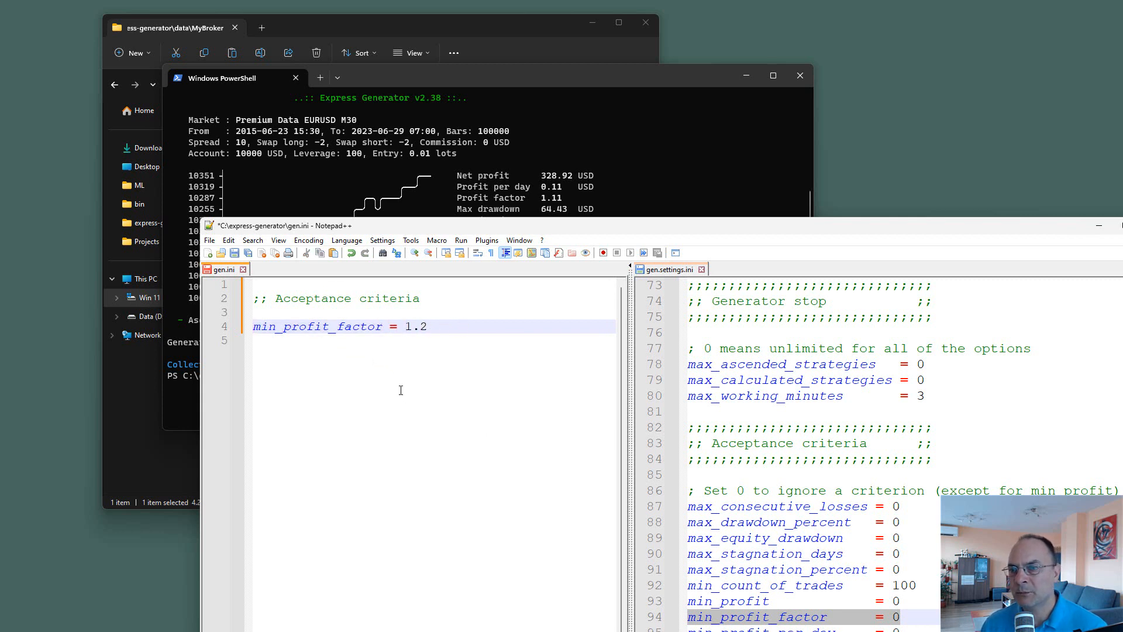
left_click(443, 331)
key("Return")
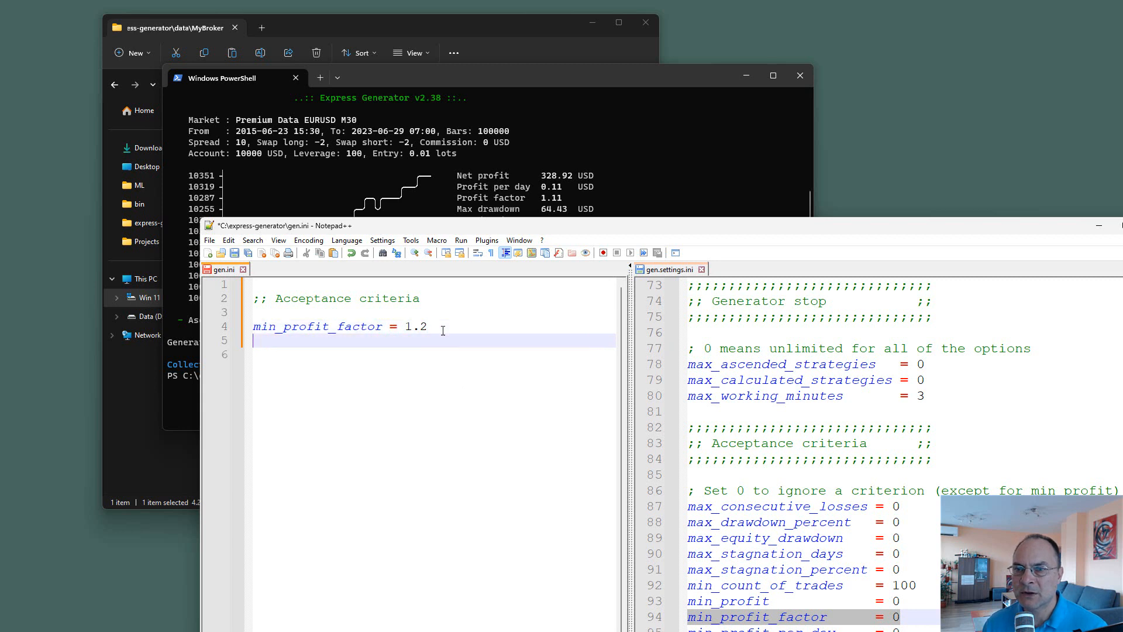
key("Return")
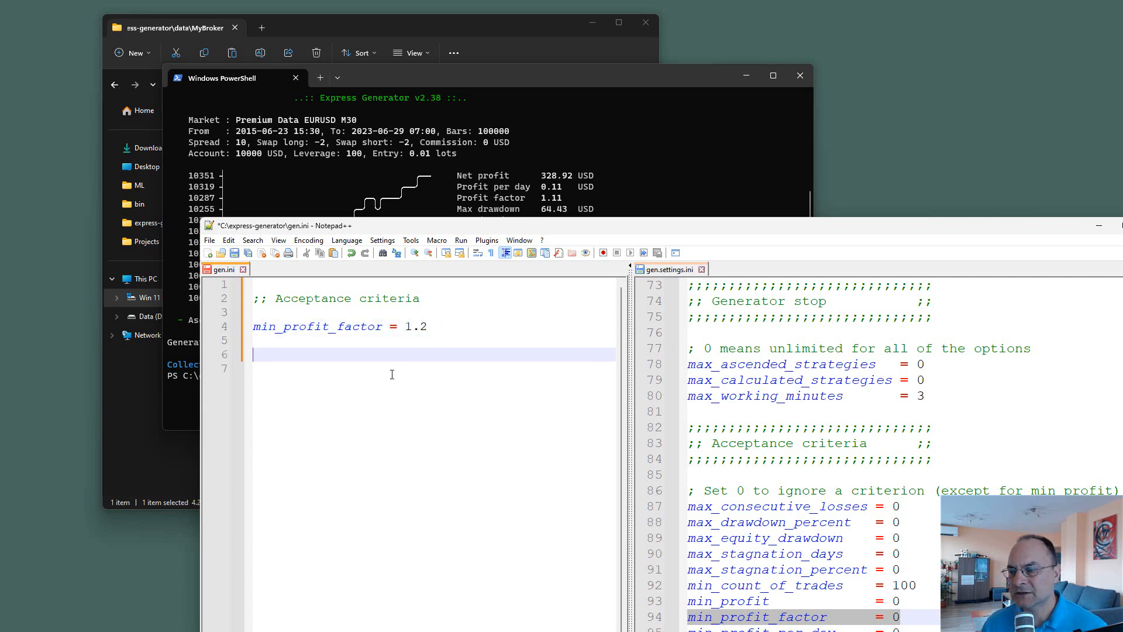
left_click(235, 254)
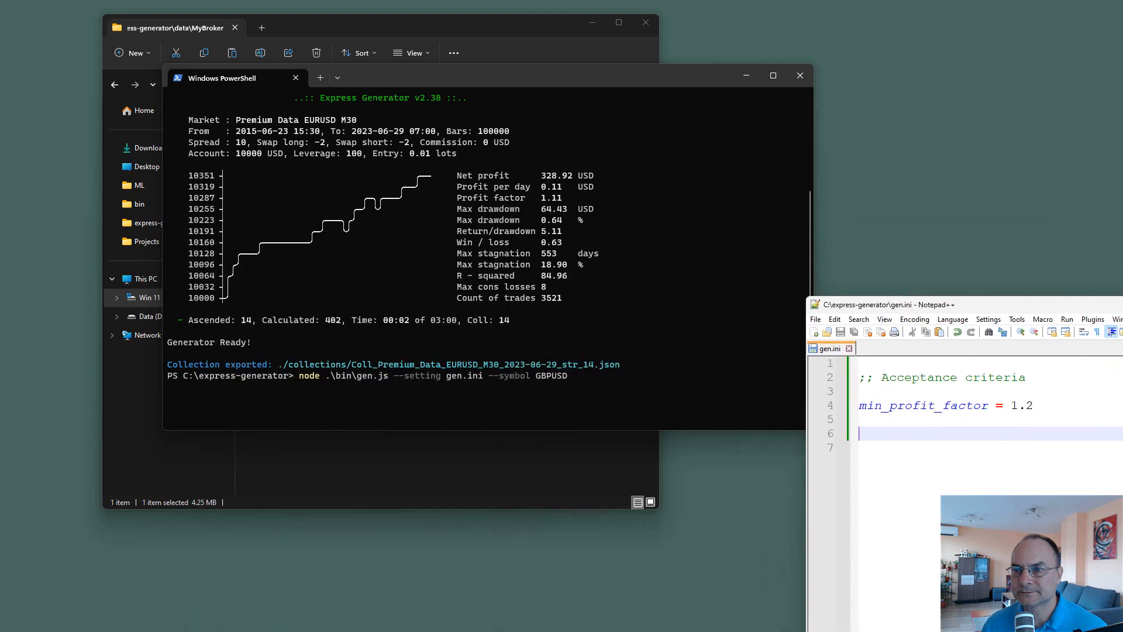
Step: Switch to PowerShell, replace GBPUSD with EURUSD M15 after --symbol in the pending generator command and run it
left_click(632, 383)
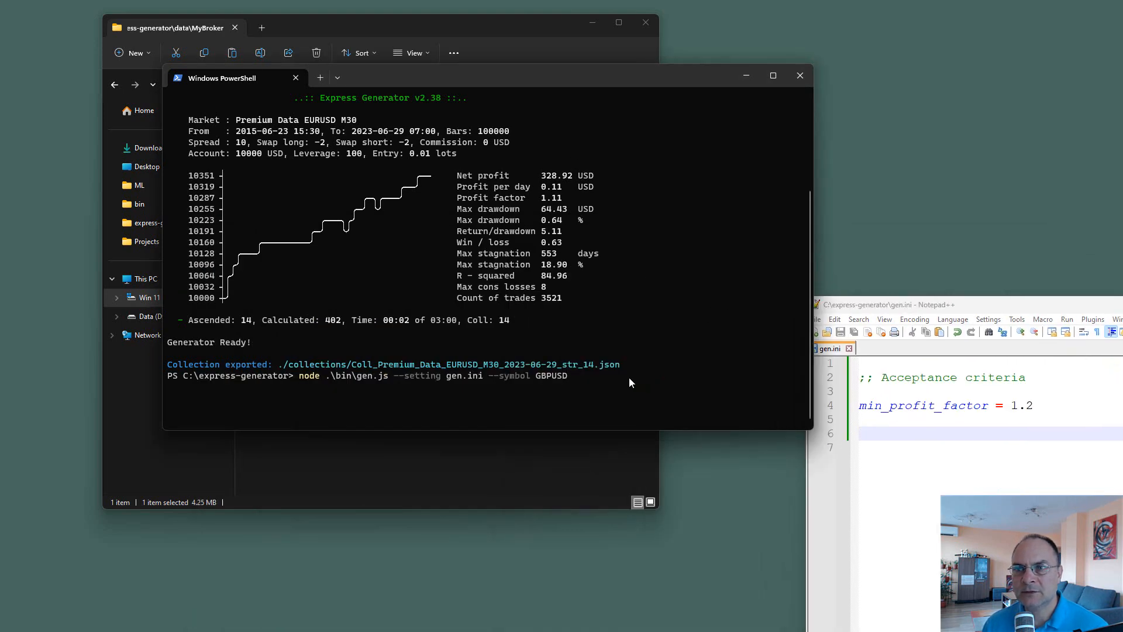
key("BackSpace")
key("BackSpace")
key("BackSpace")
key("BackSpace")
key("BackSpace")
key("BackSpace")
key("BackSpace")
key("BackSpace")
key("BackSpace")
key("BackSpace")
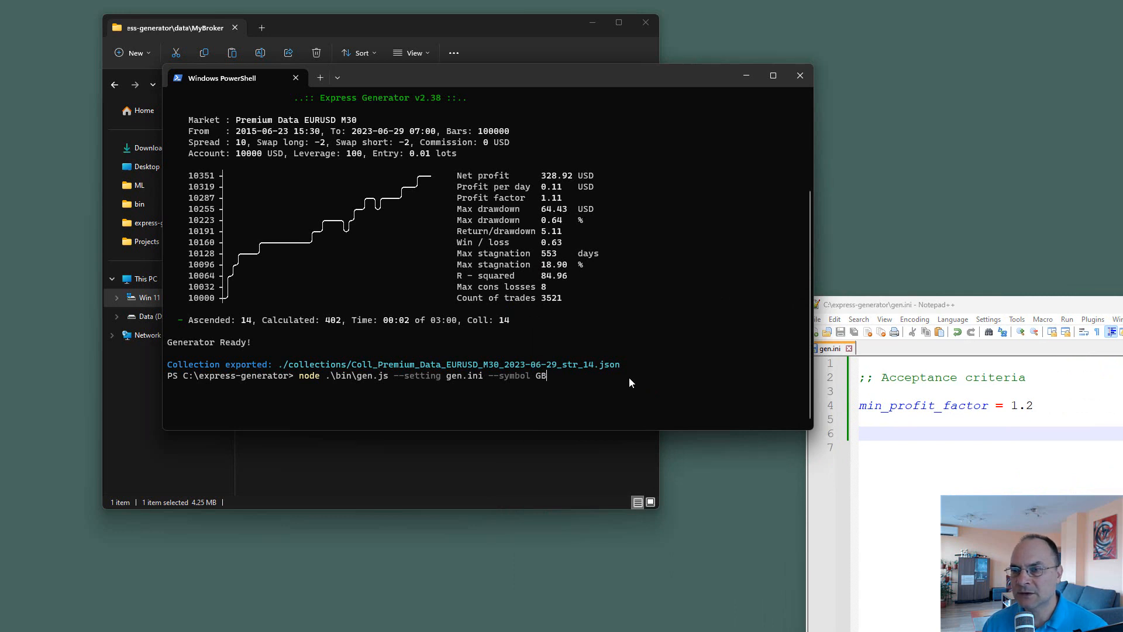
key("BackSpace")
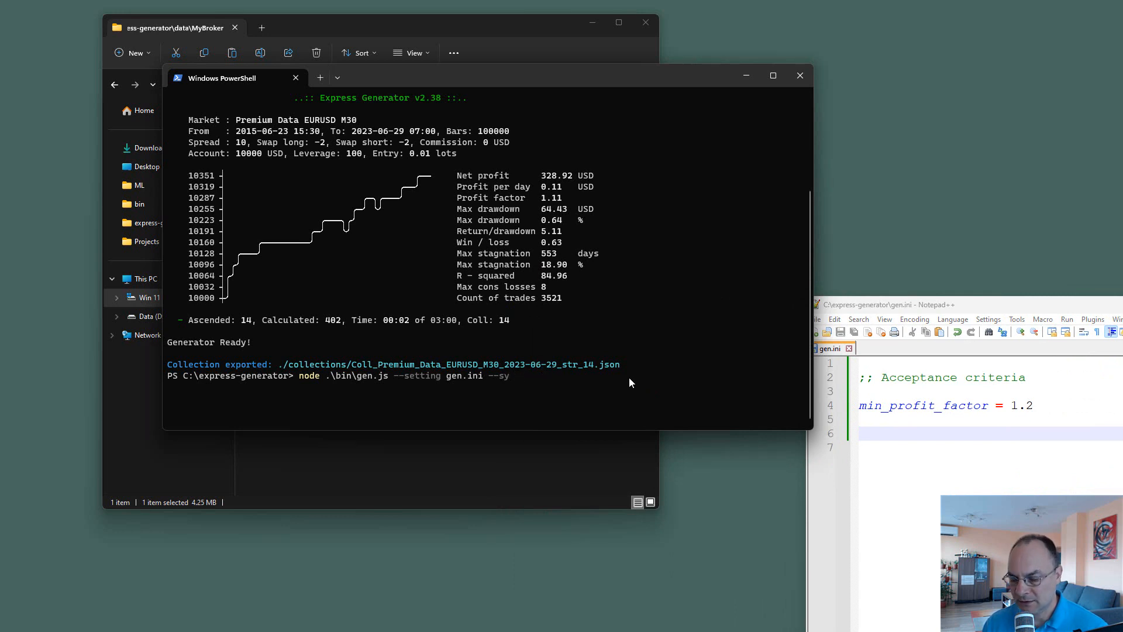
type("mbol ")
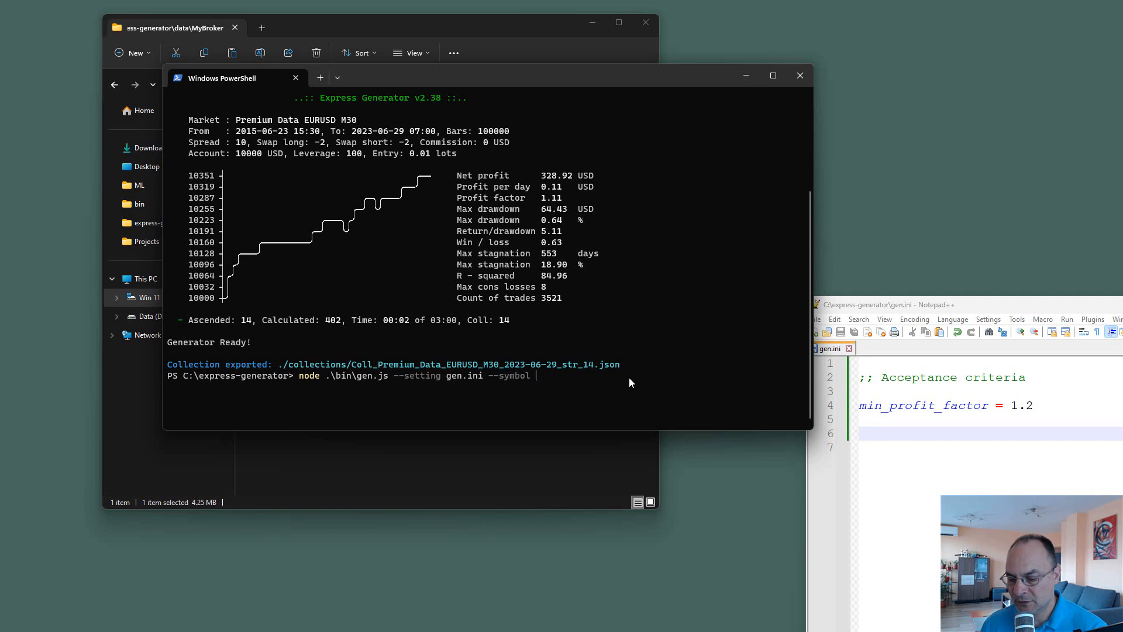
type("EURUSD M15")
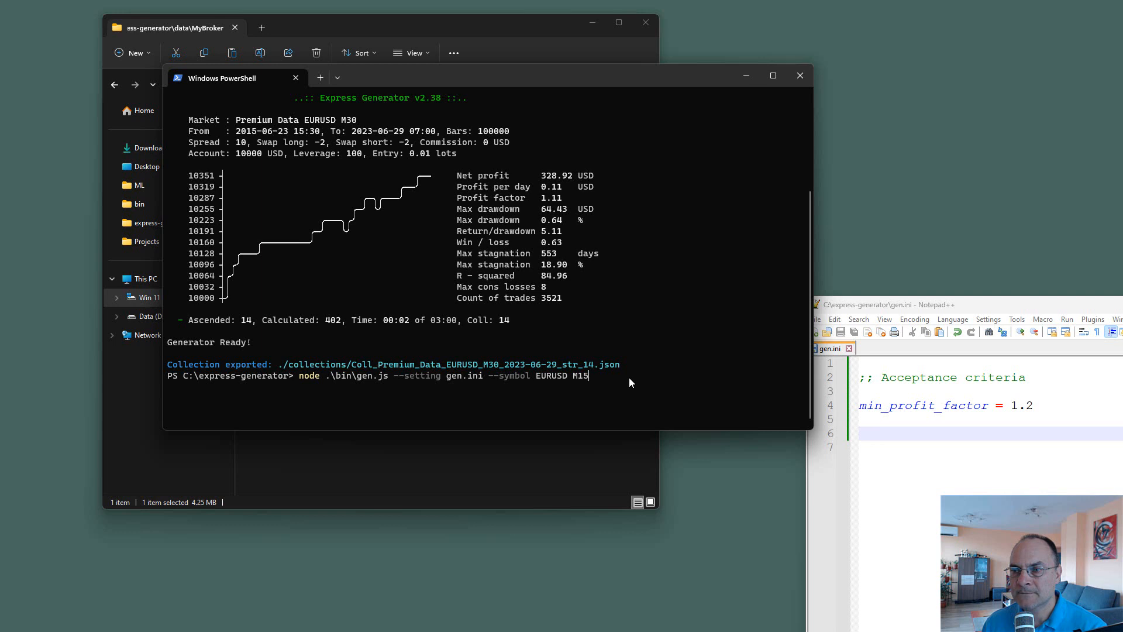
key("Return")
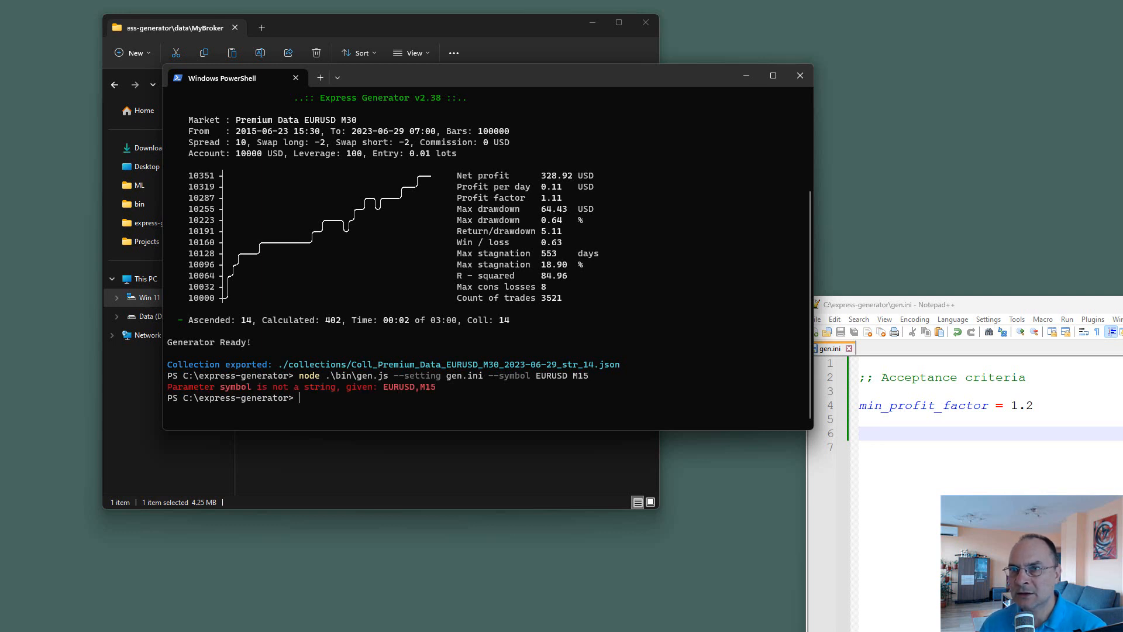
Step: Switch to File Explorer, go up to the express-generator folder and open fetch.ini in Notepad++
left_click_drag(346, 28, 331, 9)
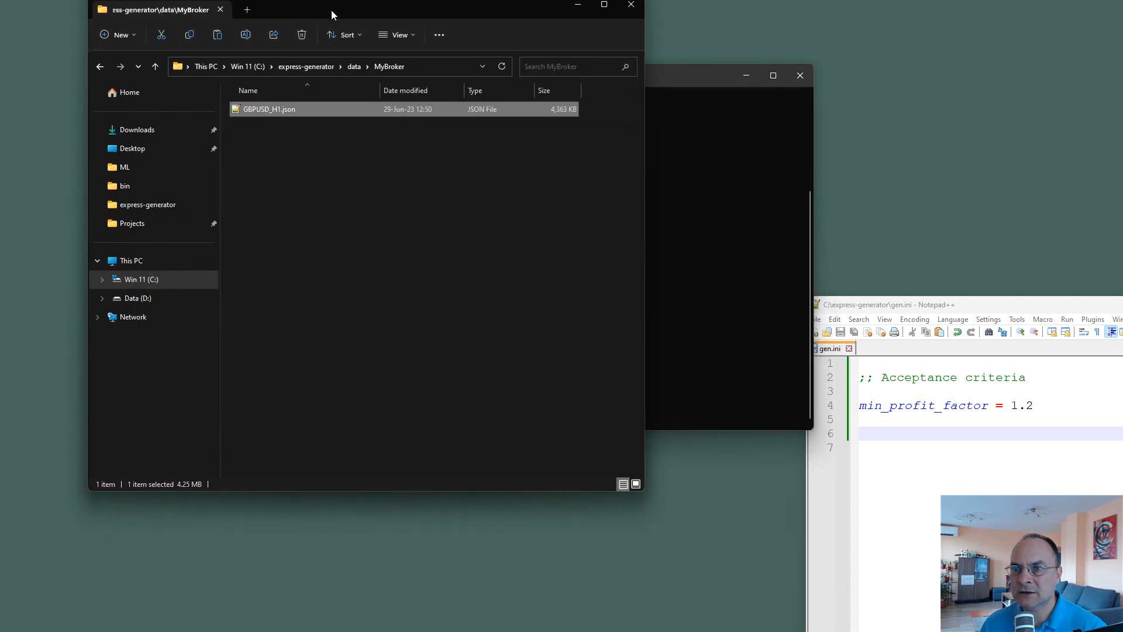
left_click(307, 184)
left_click(308, 68)
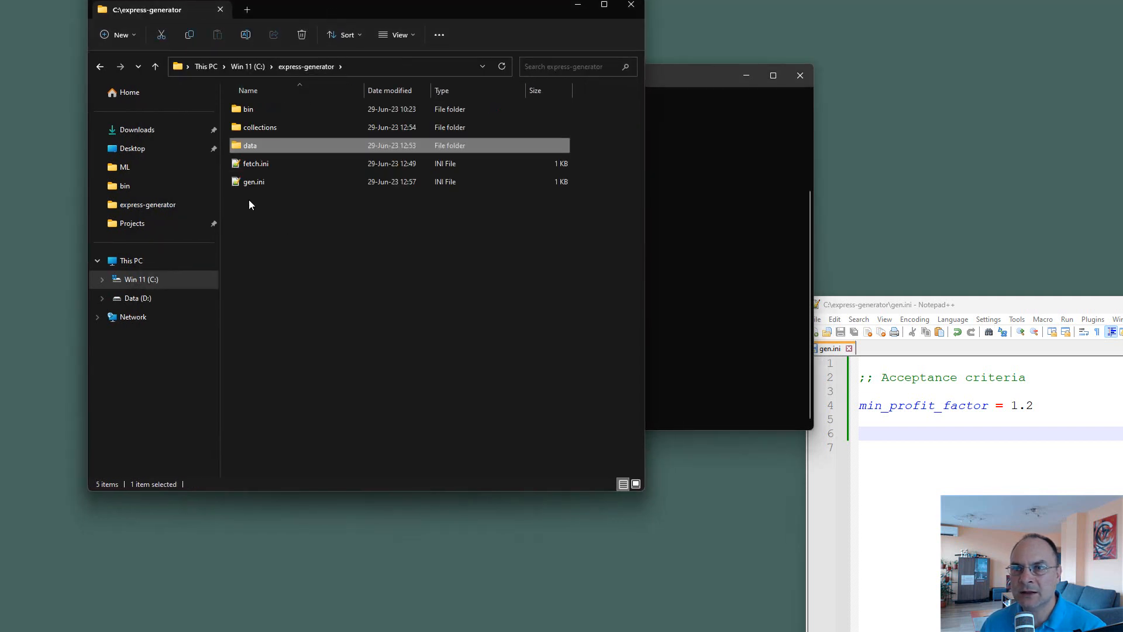
left_click_drag(978, 305, 651, 70)
double_click(242, 166)
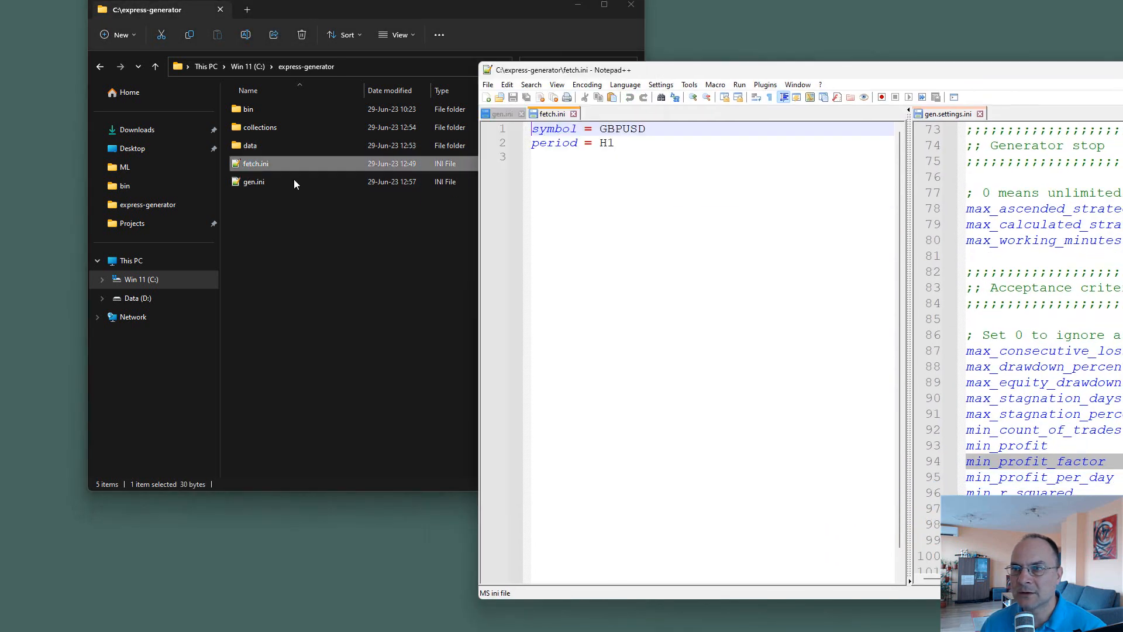
Step: Expand the symbol setting in fetch.ini to EURUSD GBPUSD USDJPY USDCHF
double_click(616, 129)
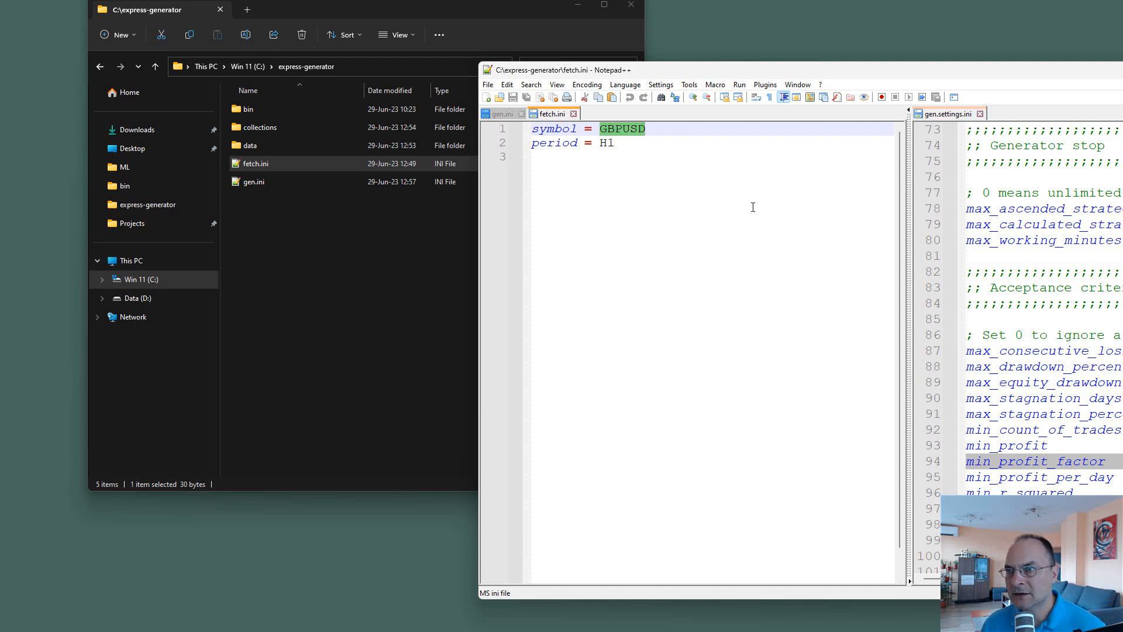
key("Left")
type("EURUS")
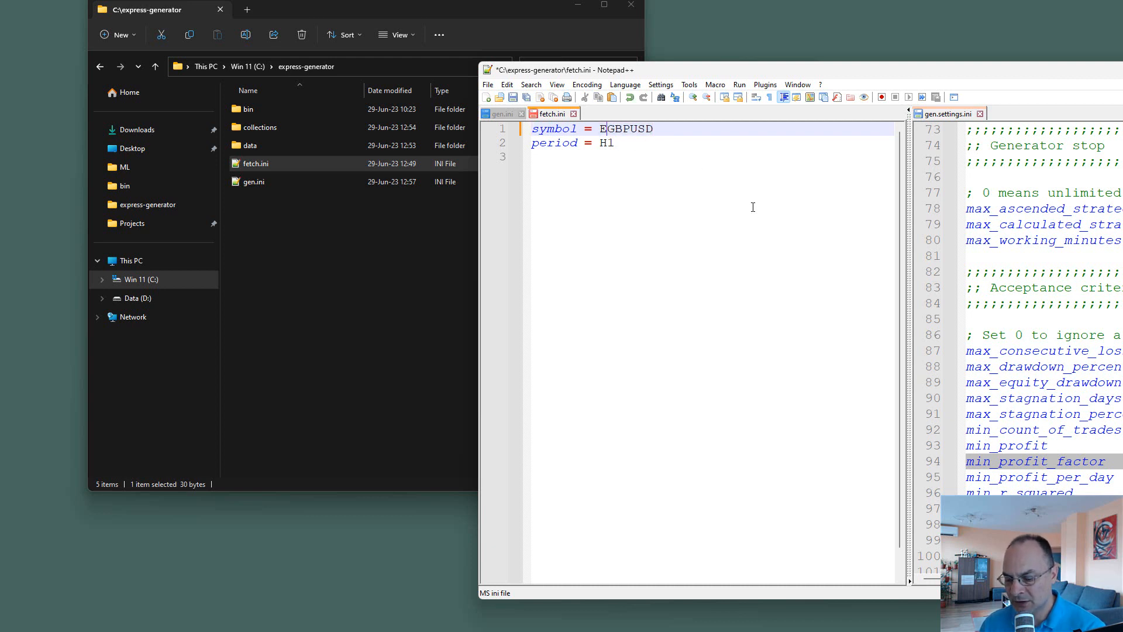
type("D GBP")
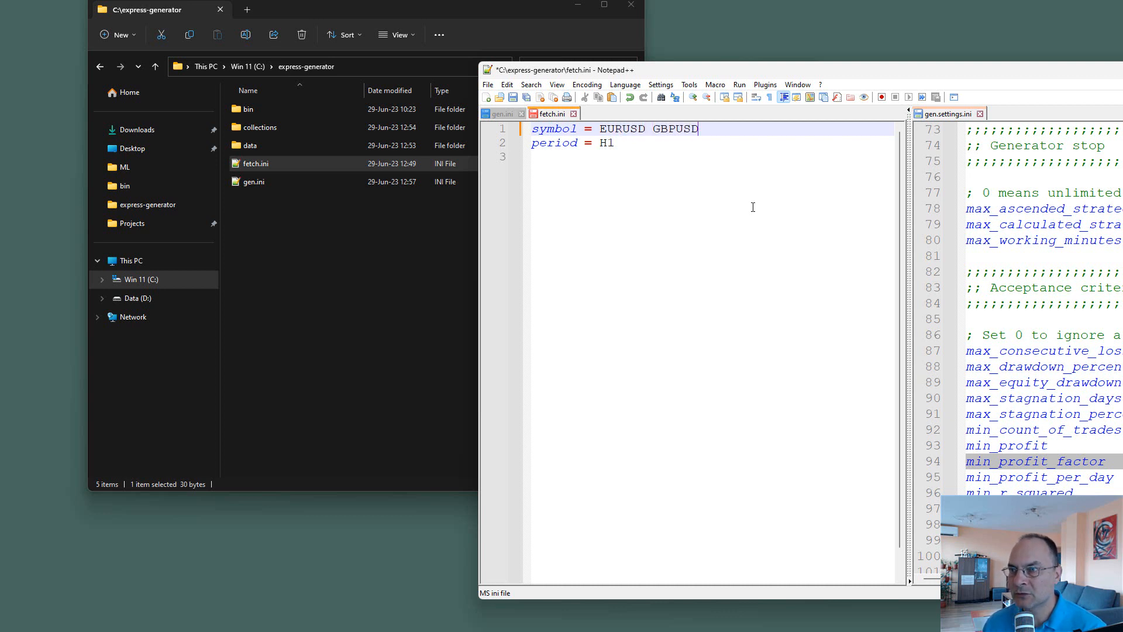
type("USD USD")
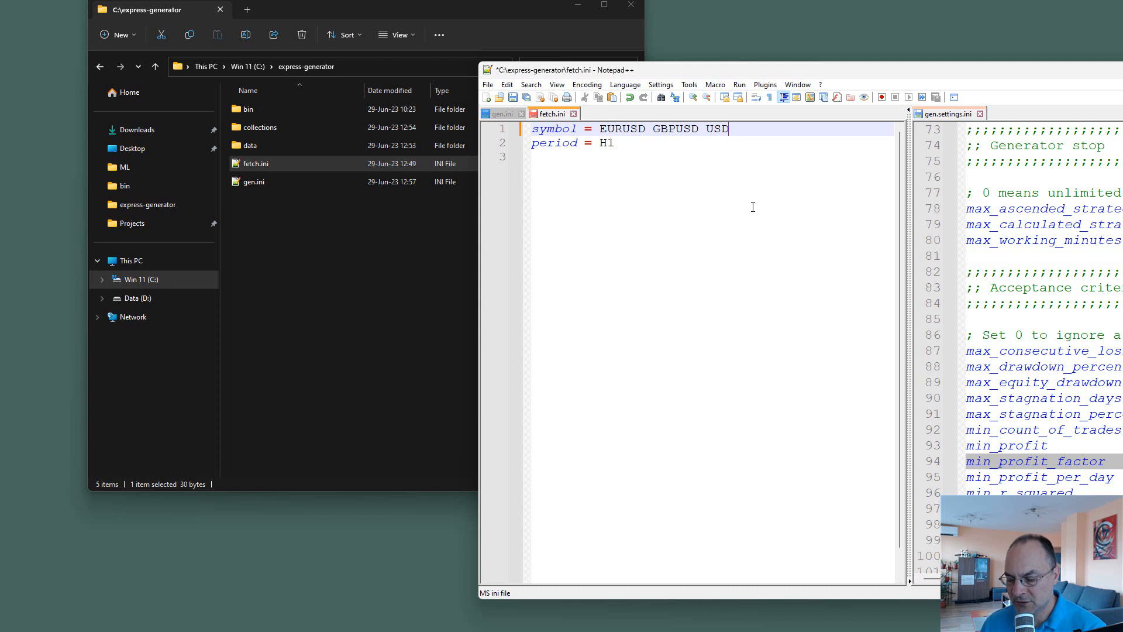
type("JPY USD")
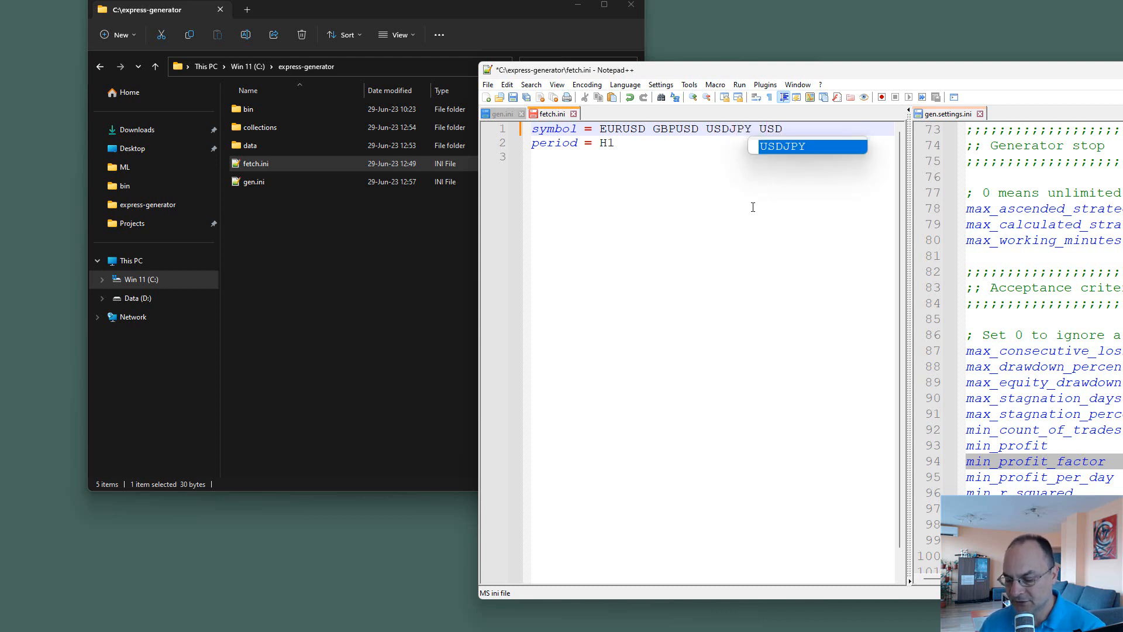
type("CHF")
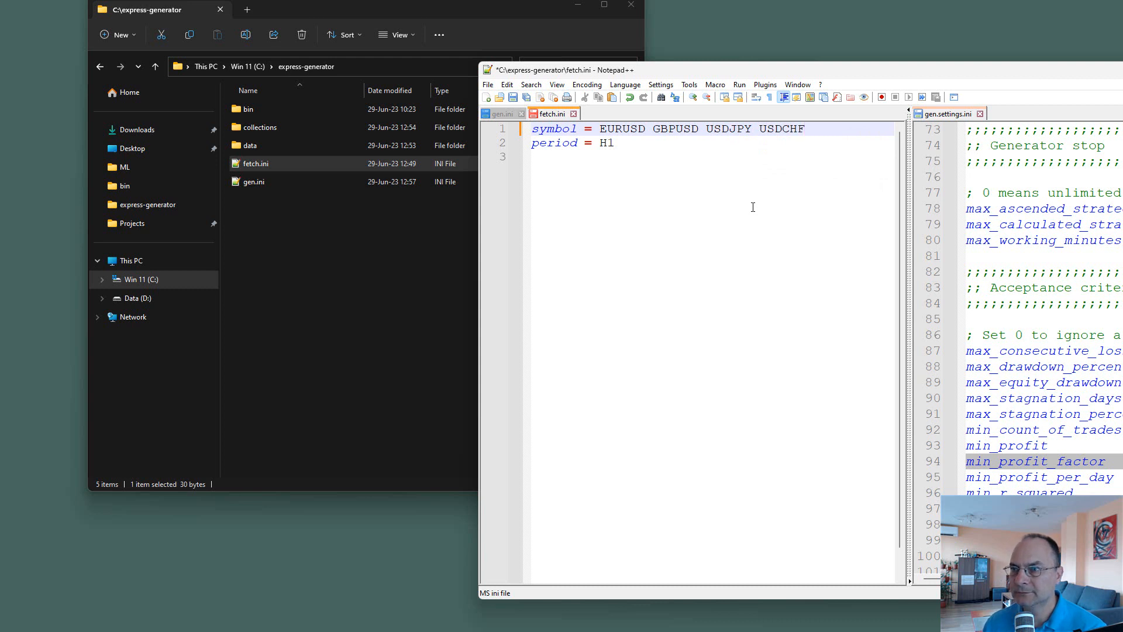
Step: Set the period in fetch.ini to M15 M30 H1 and save the file
key("Down")
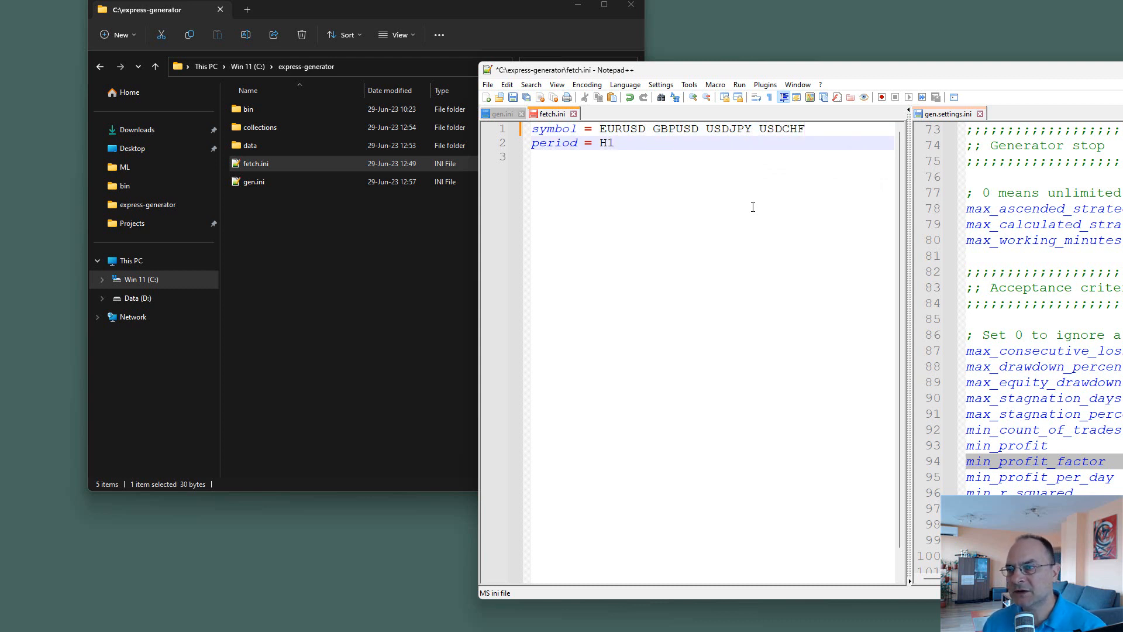
key("BackSpace")
key("BackSpace")
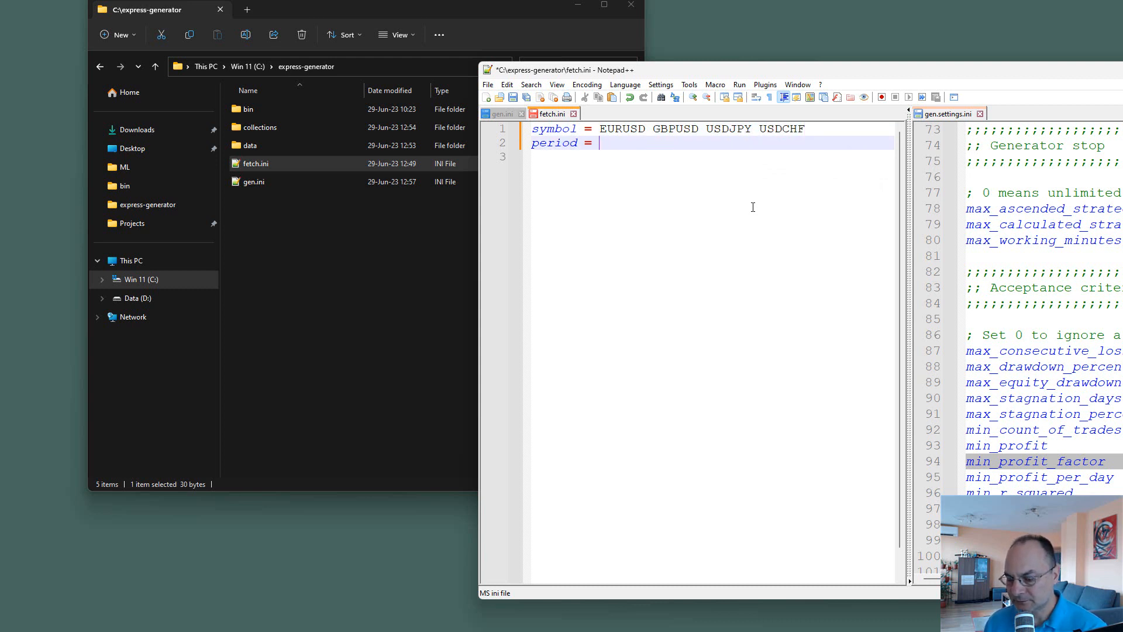
type("M15")
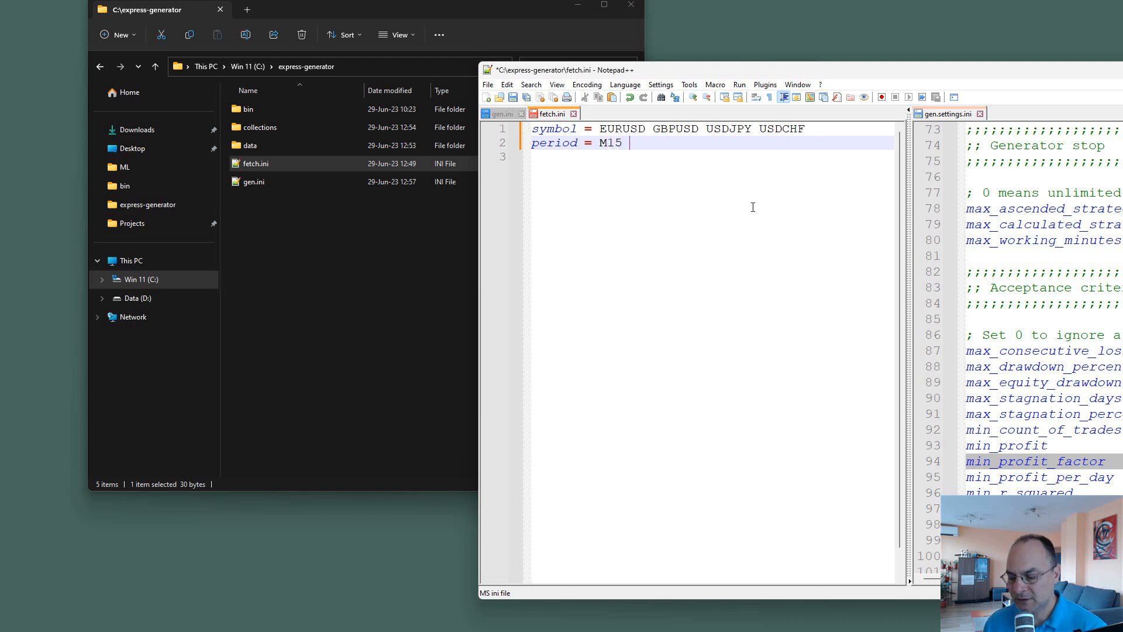
type(" M30")
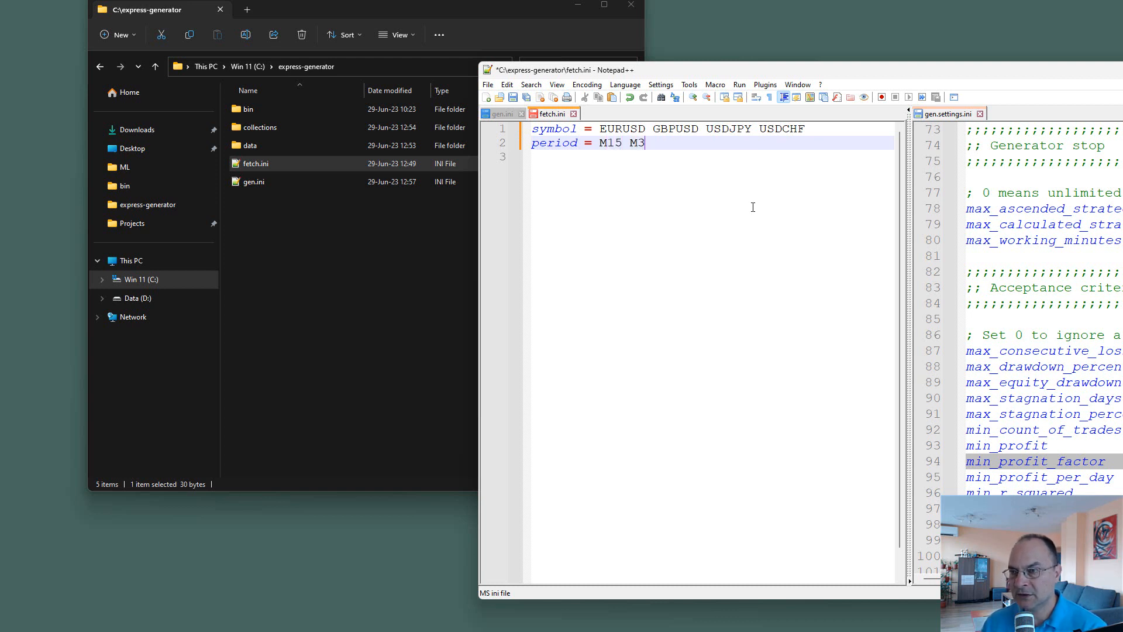
key("ctrl+shift+Left")
key("ctrl+shift+Left")
key("ctrl+shift+Left")
key("ctrl+shift+Right")
key("ctrl+shift+Right")
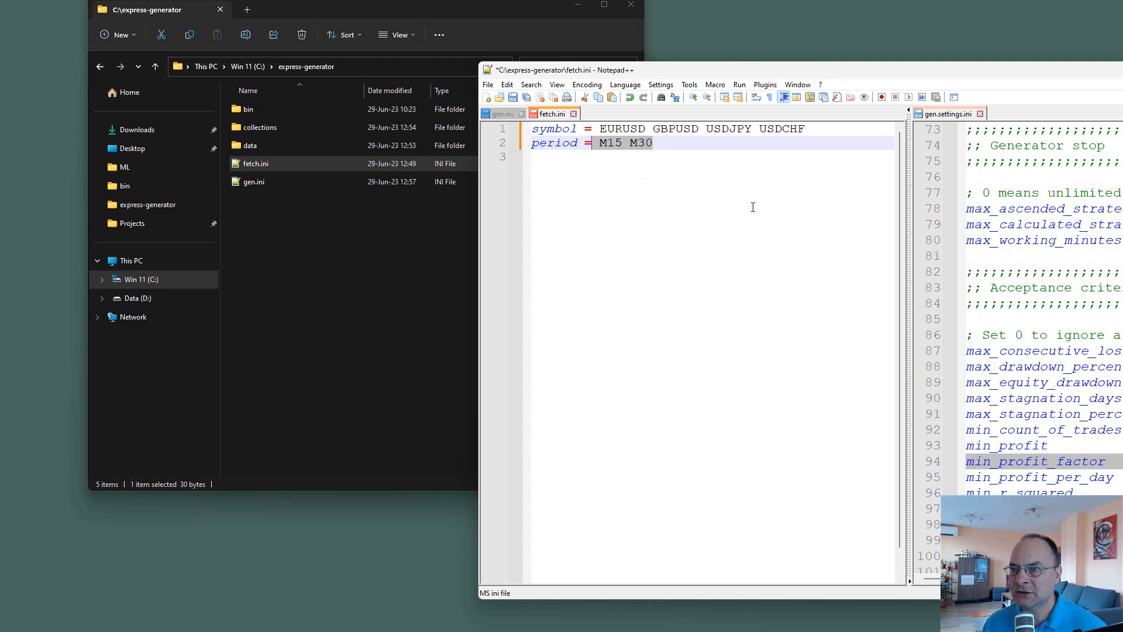
key("ctrl+shift+Left")
key("End")
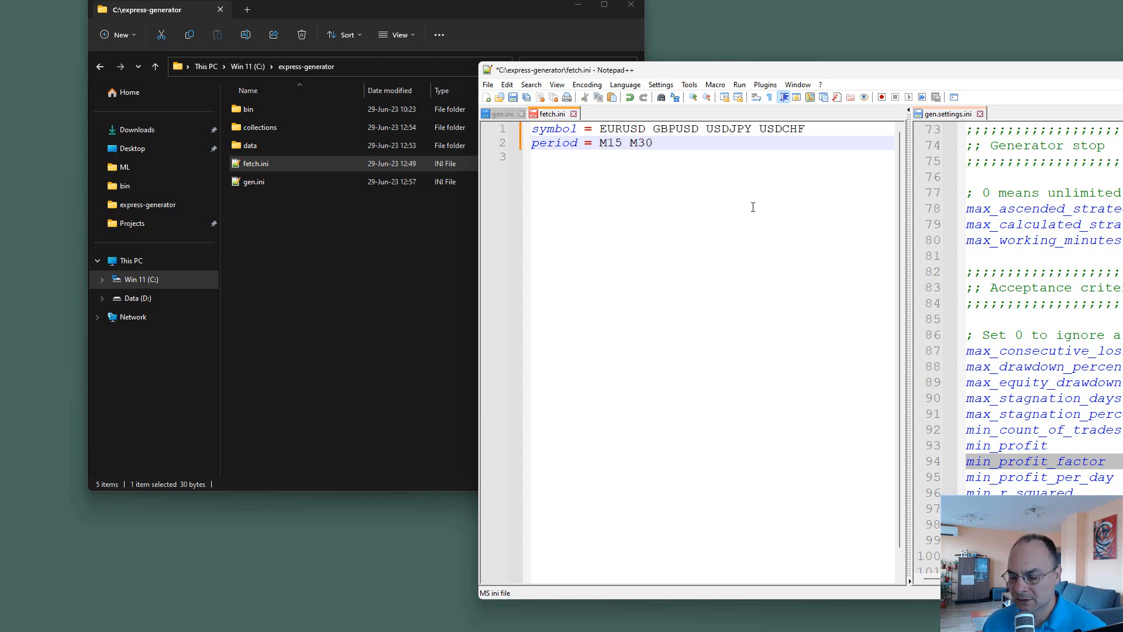
type("H1")
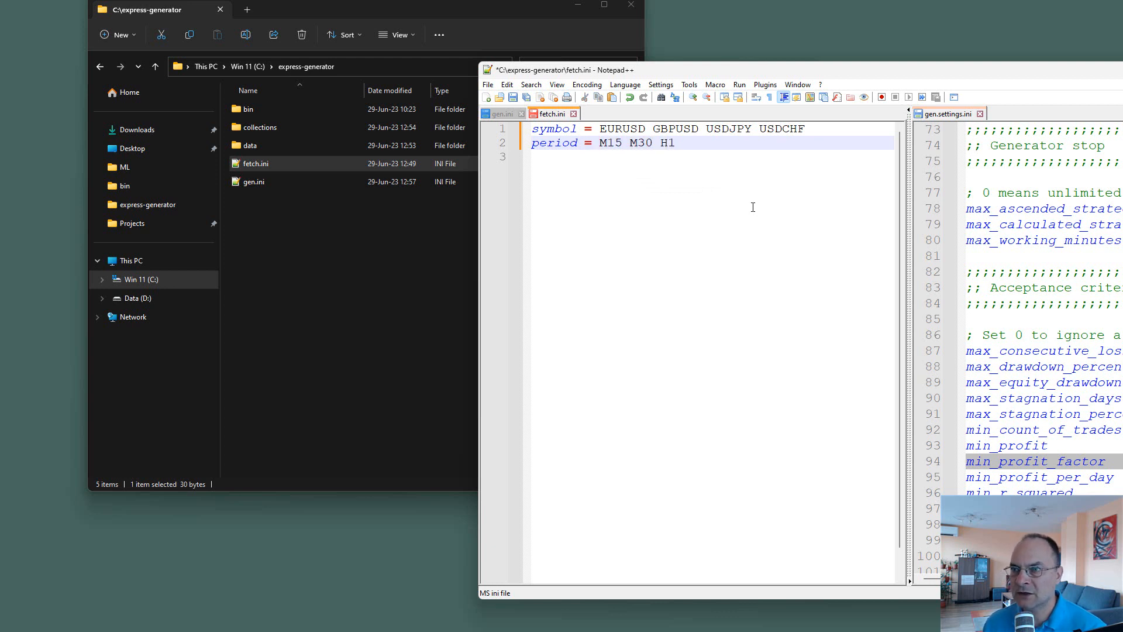
key("ctrl+s")
Step: Switch to PowerShell and enter the command node .\bin\fetch.js --settings fetch.ini at the prompt without running it
left_click(405, 335)
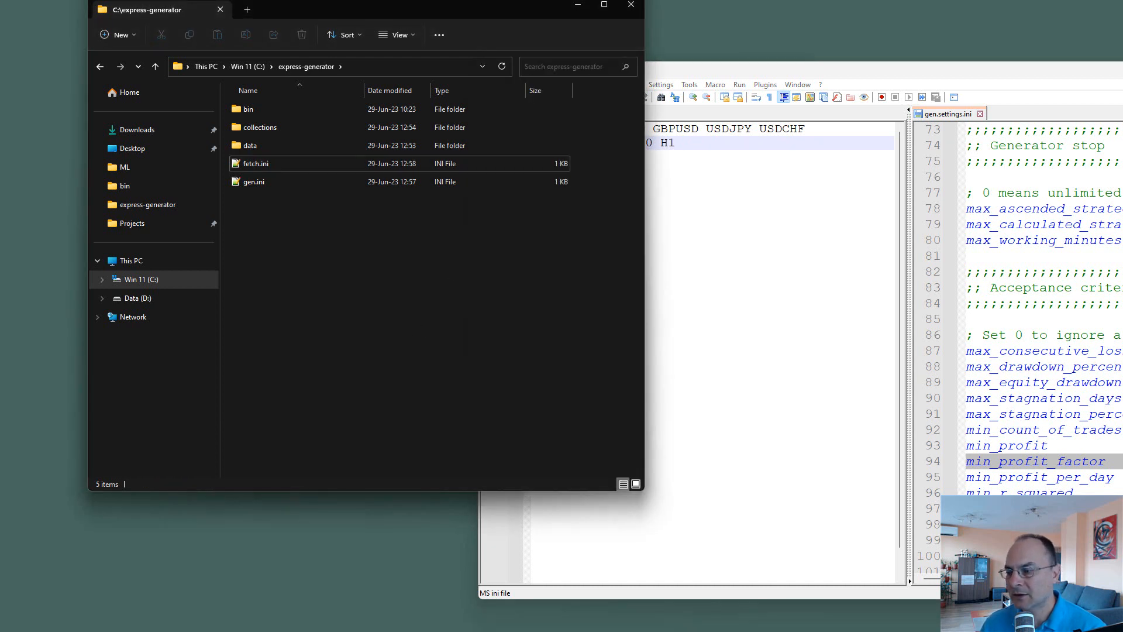
key("alt+Tab")
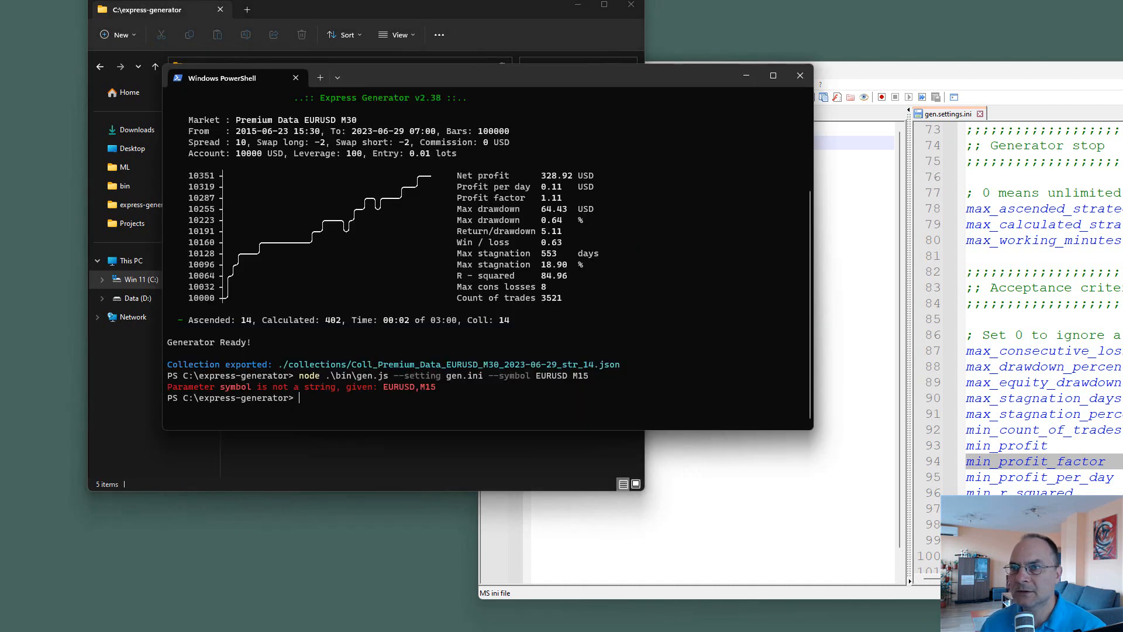
type("node bi")
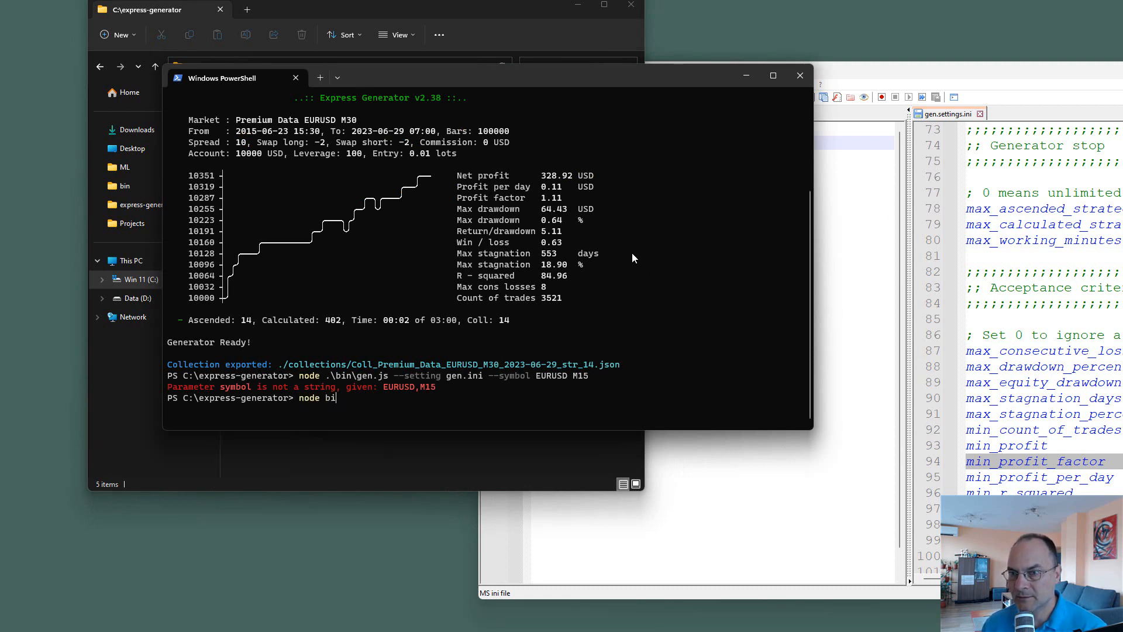
key("BackSpace")
key("BackSpace")
type(".\bin\f")
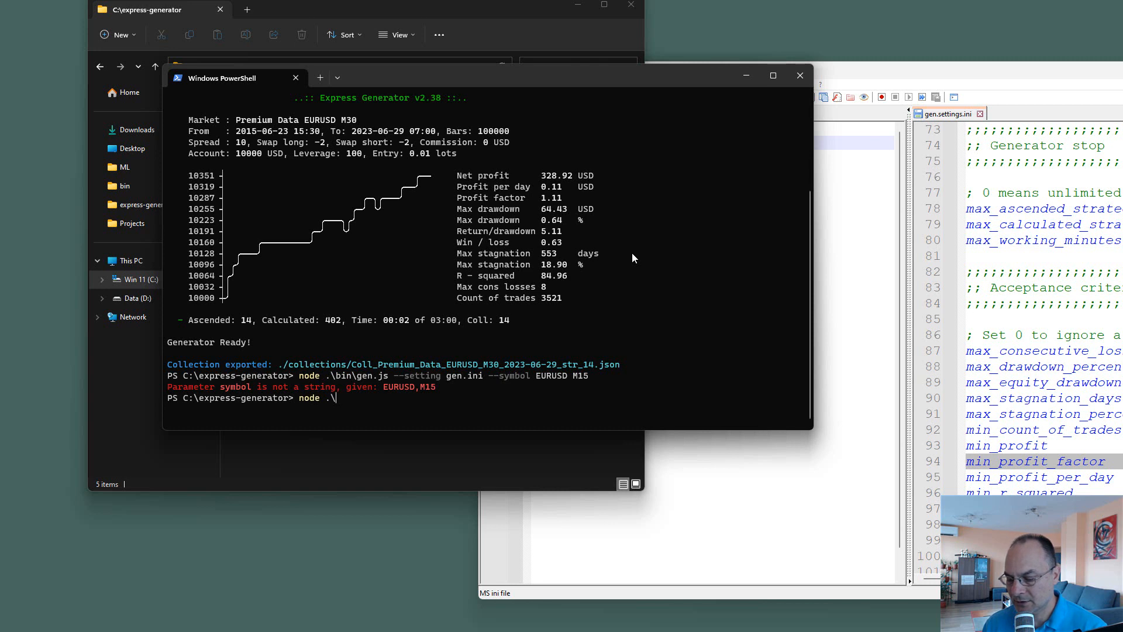
type("etch")
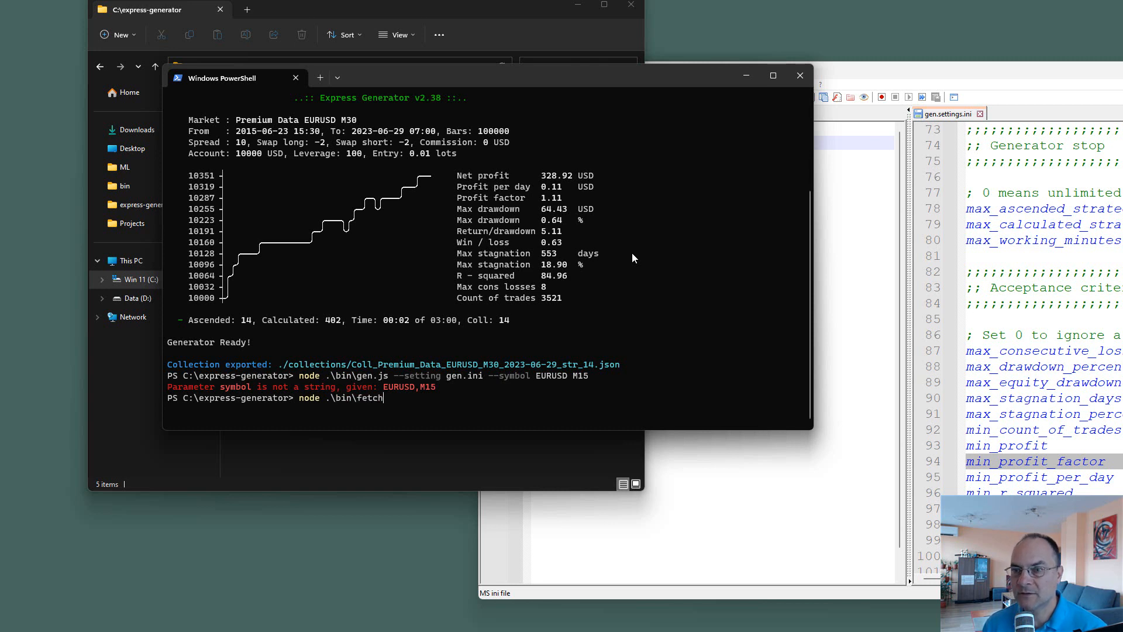
type(".js ")
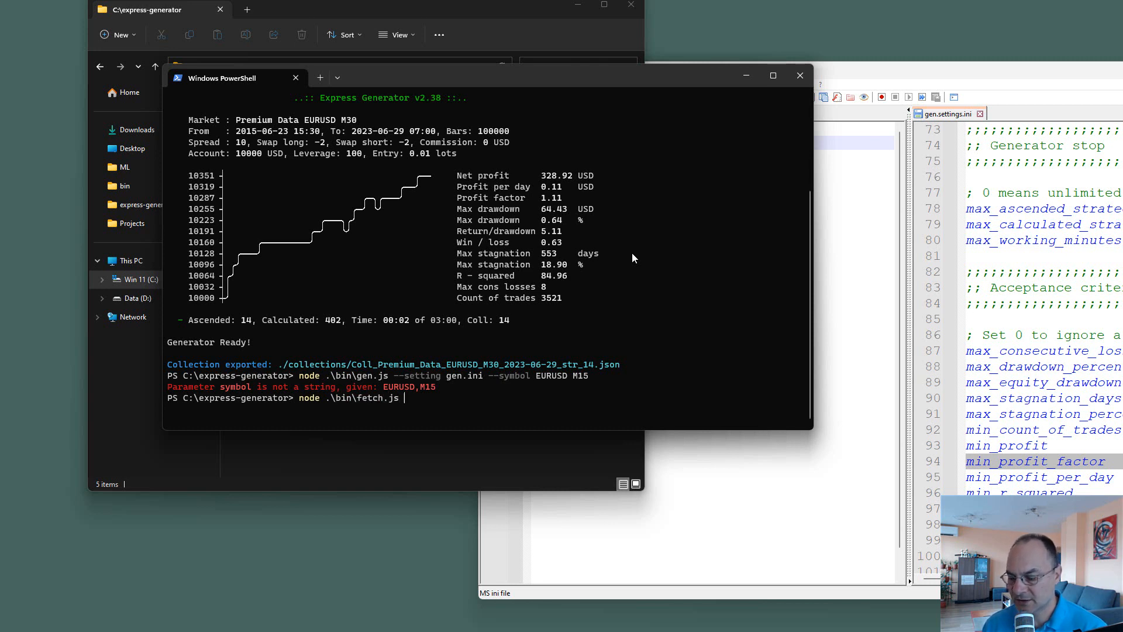
type("--setting")
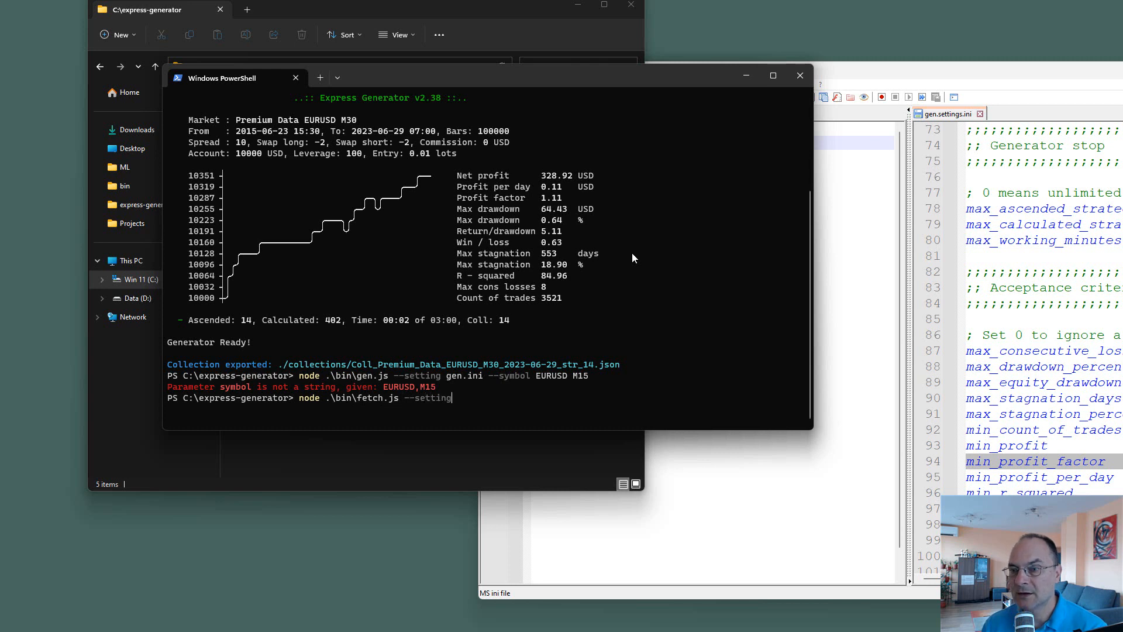
type("s")
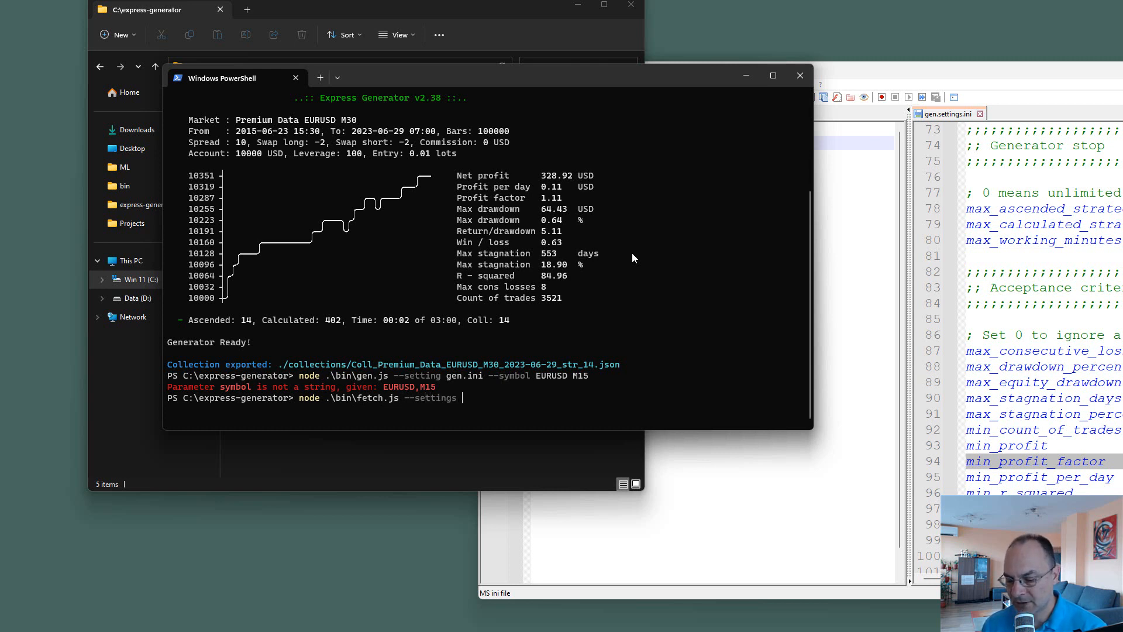
type(" fetch.")
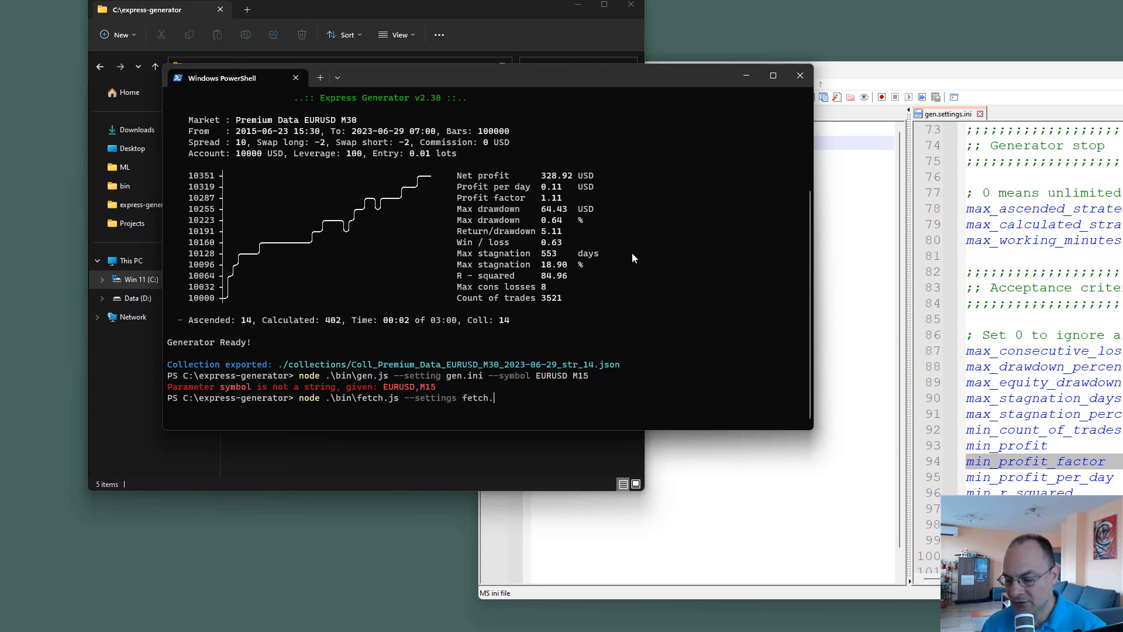
type("ini")
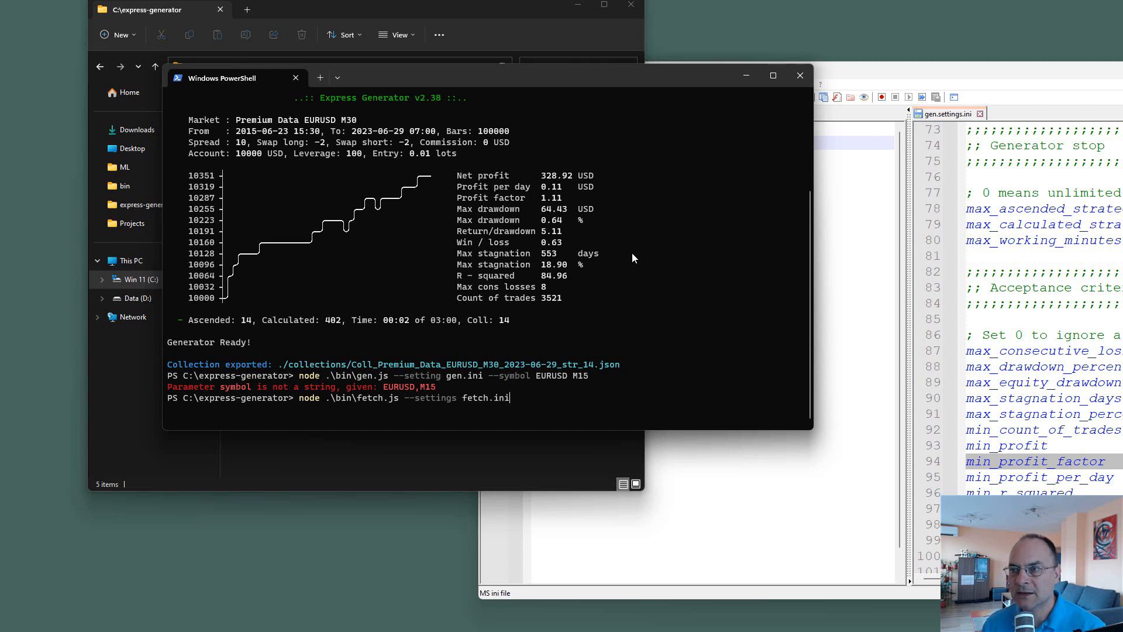
Step: Move the PowerShell window clear of Notepad++, minimise File Explorer and run the pending fetch command
left_click(863, 298)
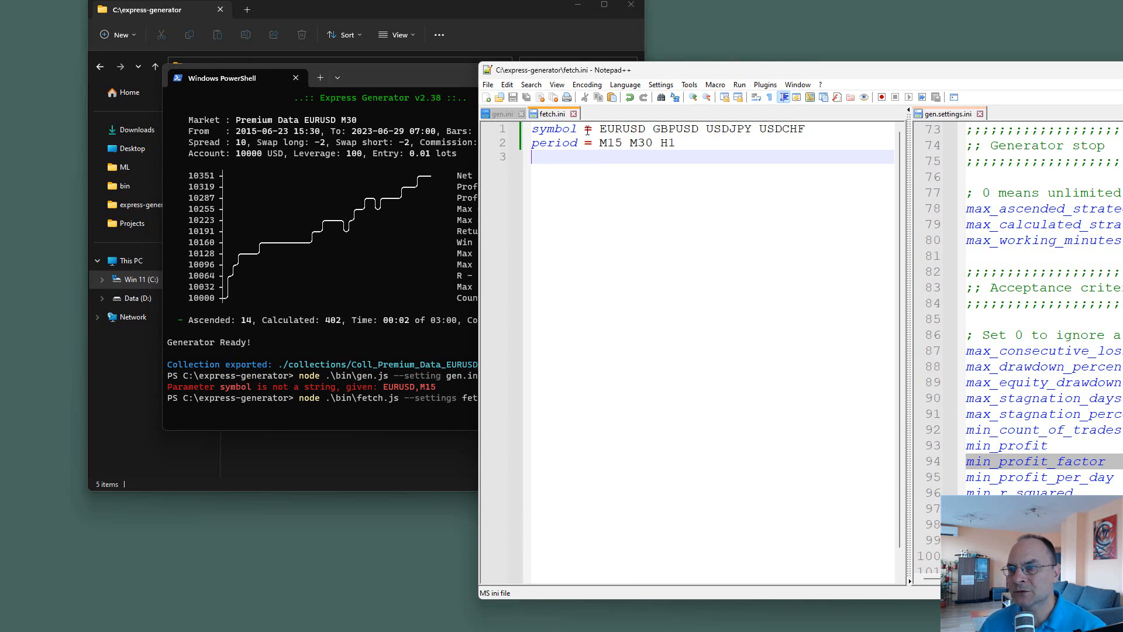
left_click_drag(421, 79, 355, 56)
left_click(578, 5)
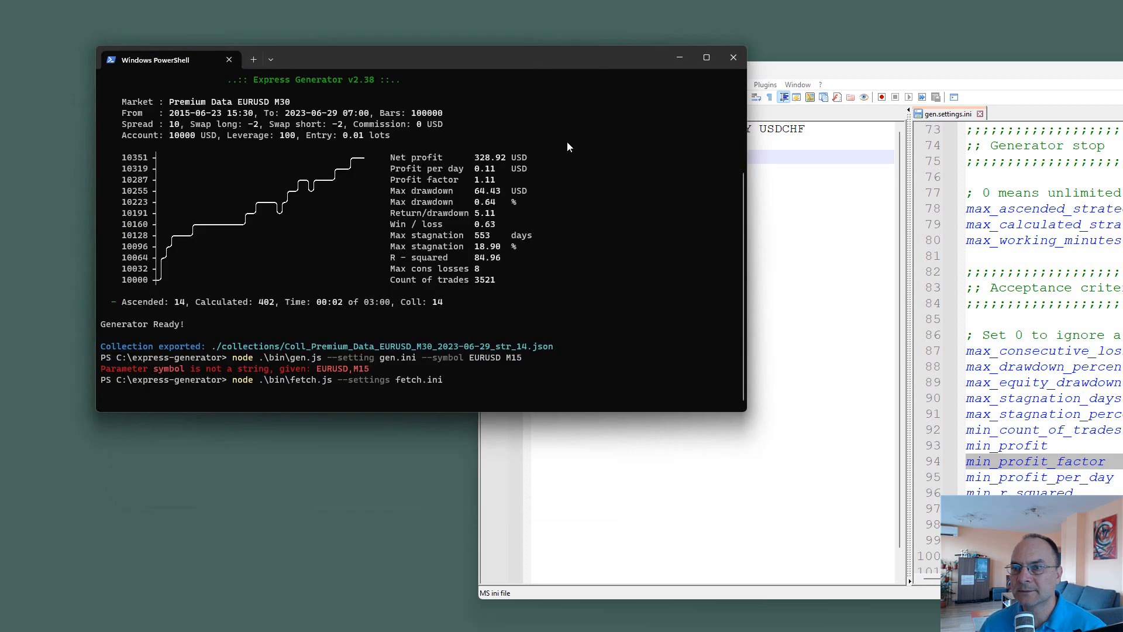
key("Return")
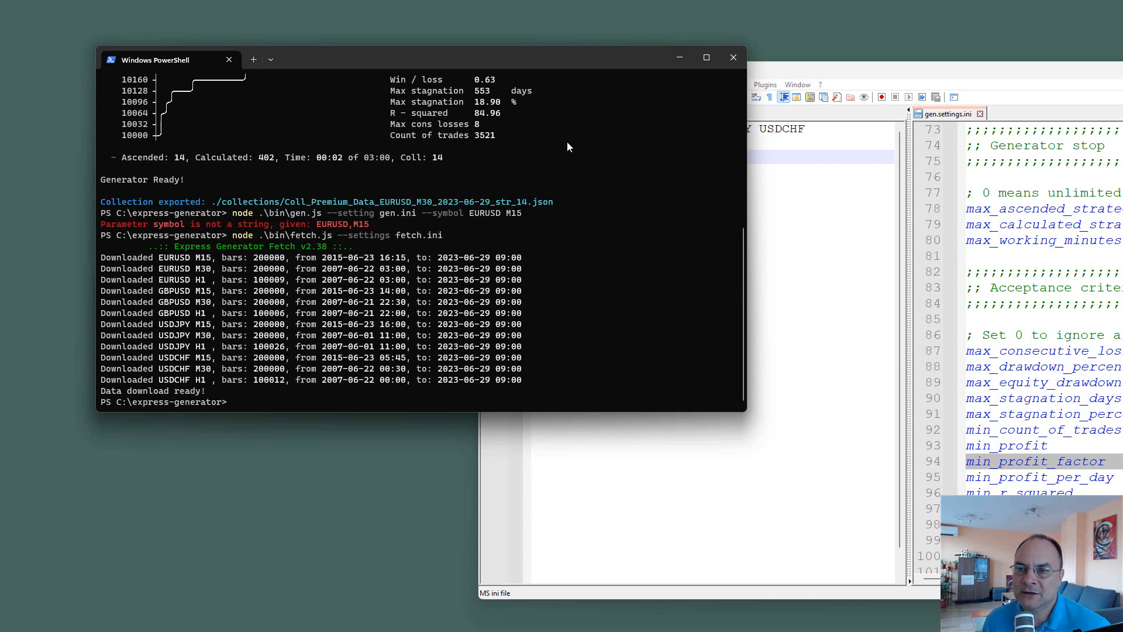
Step: Compare the symbols and periods in fetch.ini with the download output in PowerShell
left_click(778, 194)
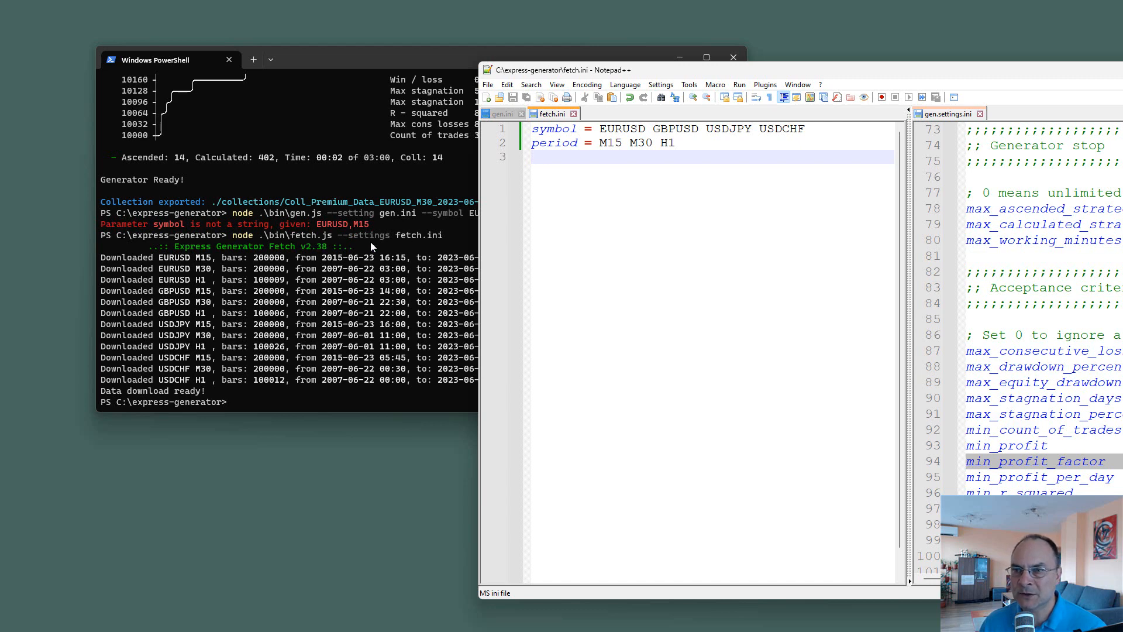
left_click(293, 240)
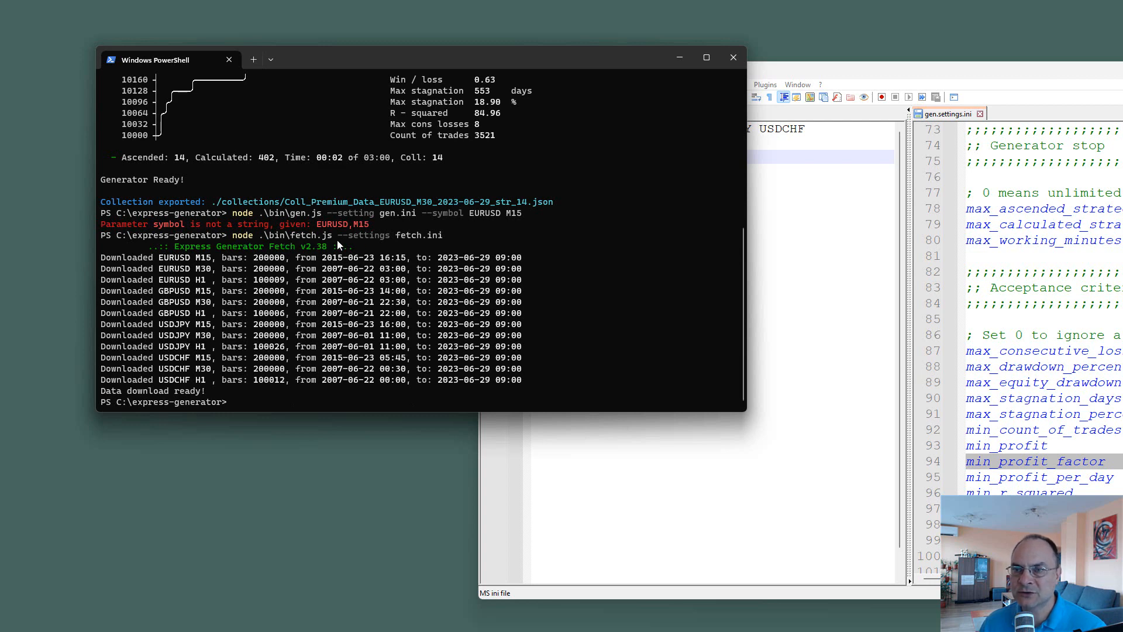
left_click(814, 271)
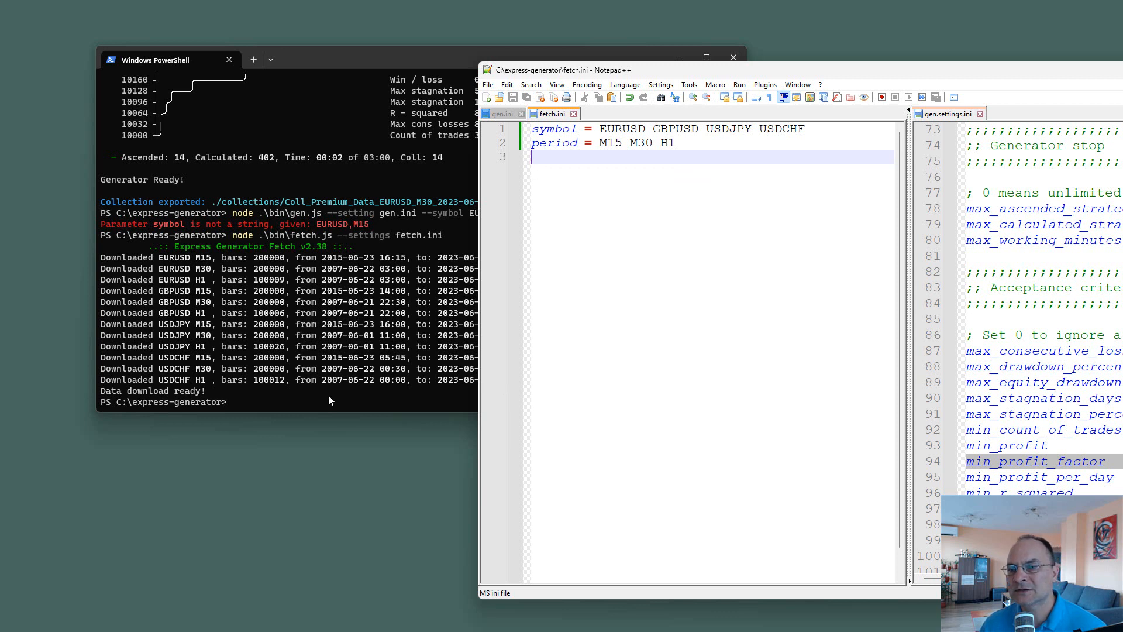
Step: Review gen.ini in Notepad++, then try to rerun node .\bin\gen.js --setting gen.ini --symbol EURUSD M15 in PowerShell
left_click(499, 114)
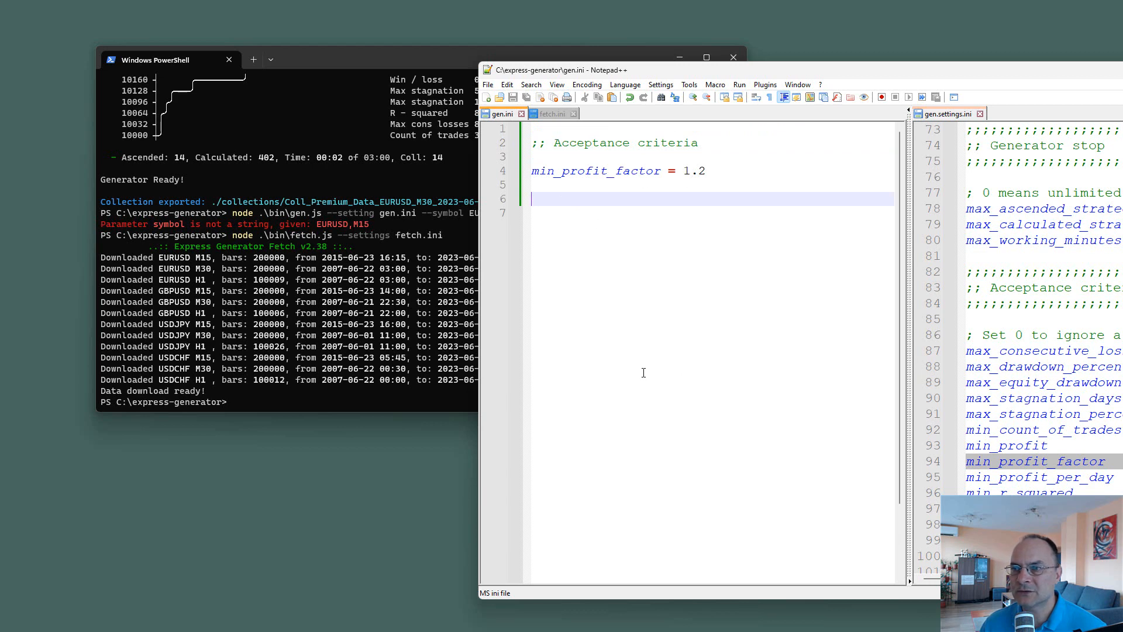
left_click(325, 384)
key("Up")
key("Up")
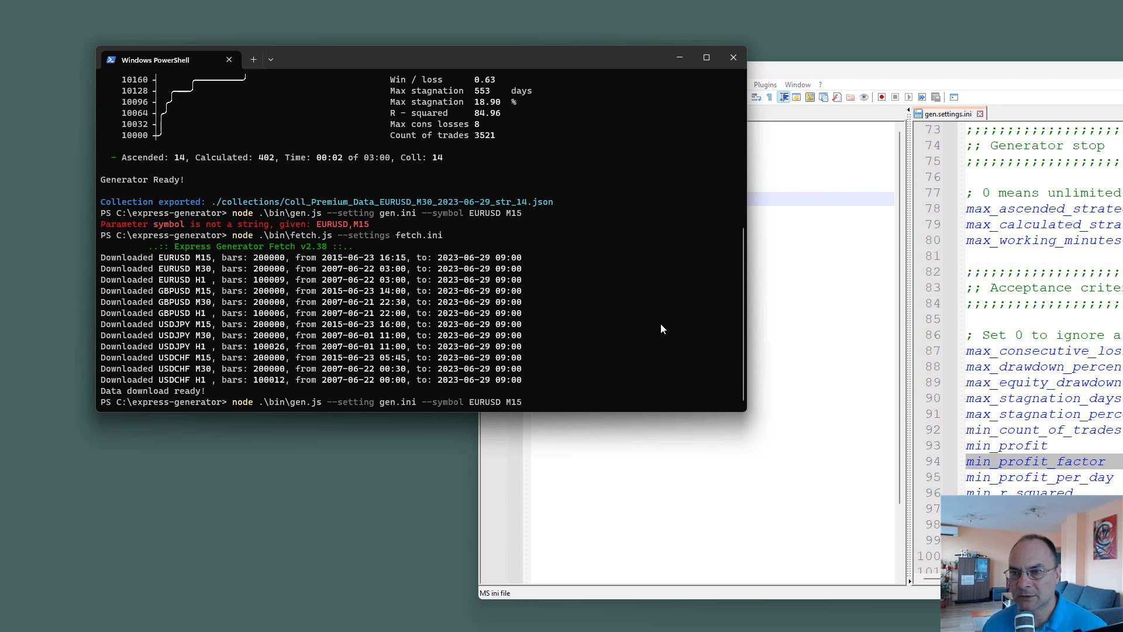
left_click(576, 234)
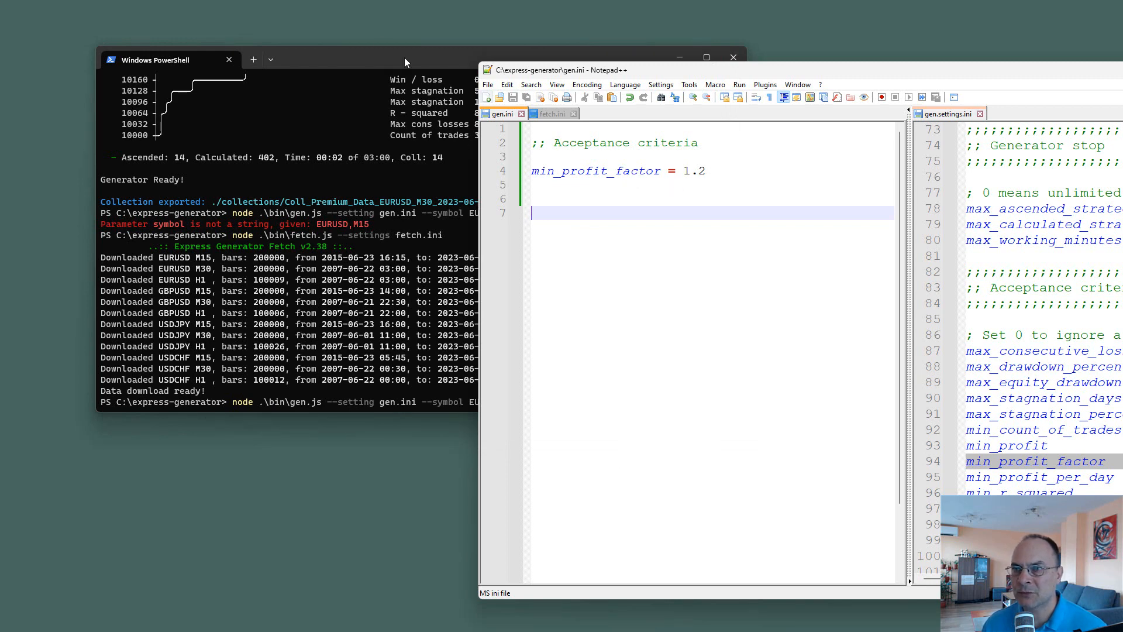
left_click(366, 56)
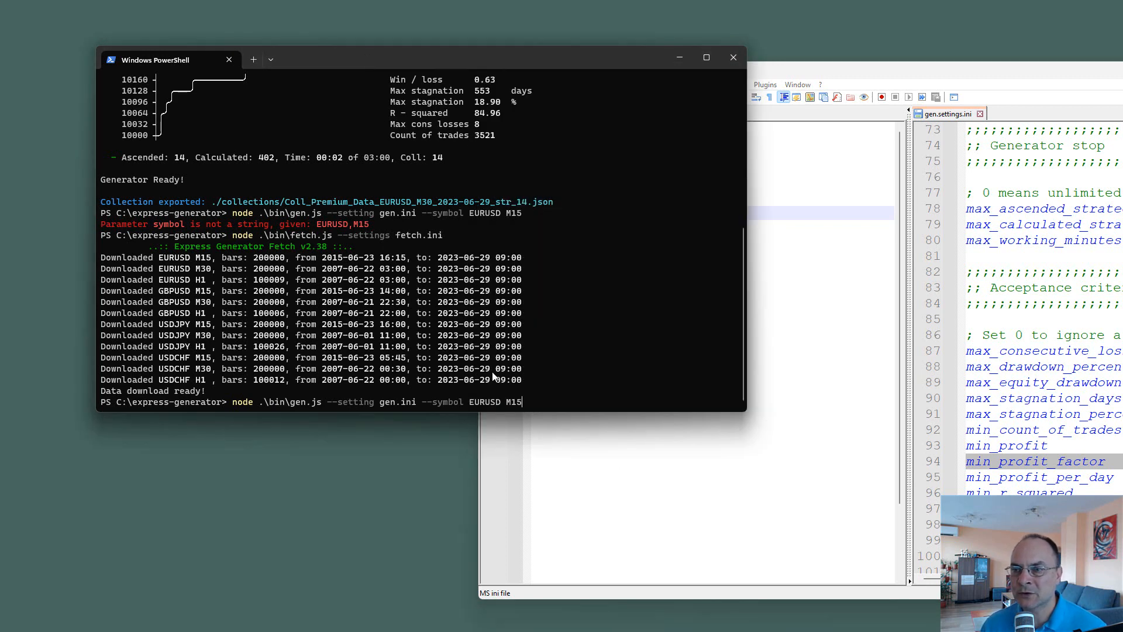
key("Return")
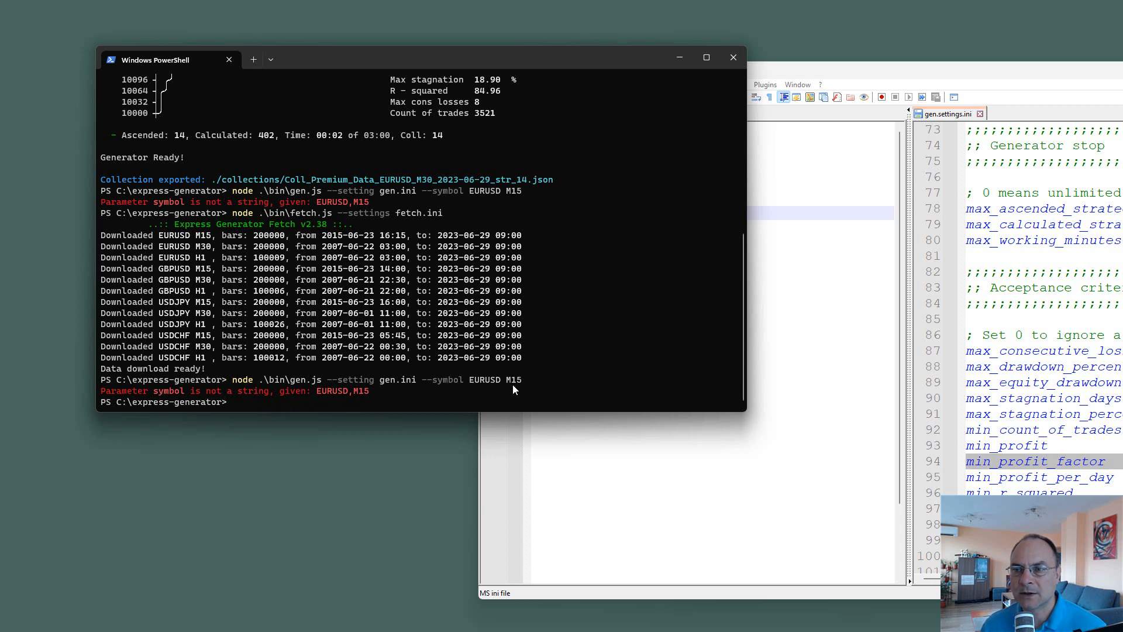
Step: Recall the failed generator command, insert --period before M15 and run node .\bin\gen.js --setting gen.ini --symbol EURUSD --period M15
key("Up")
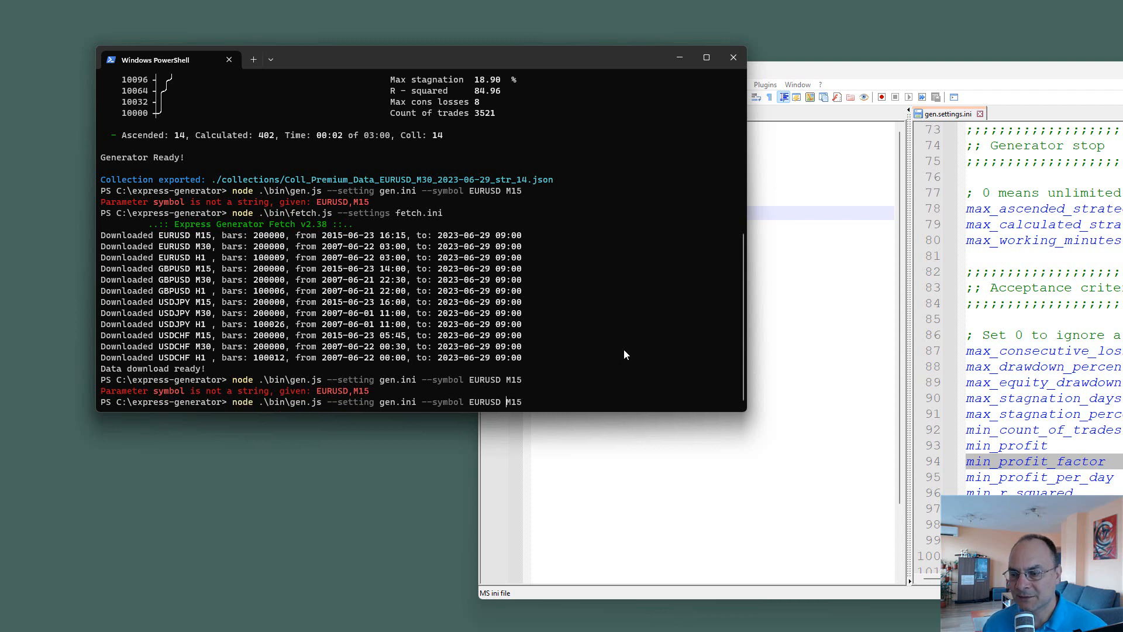
type("--period")
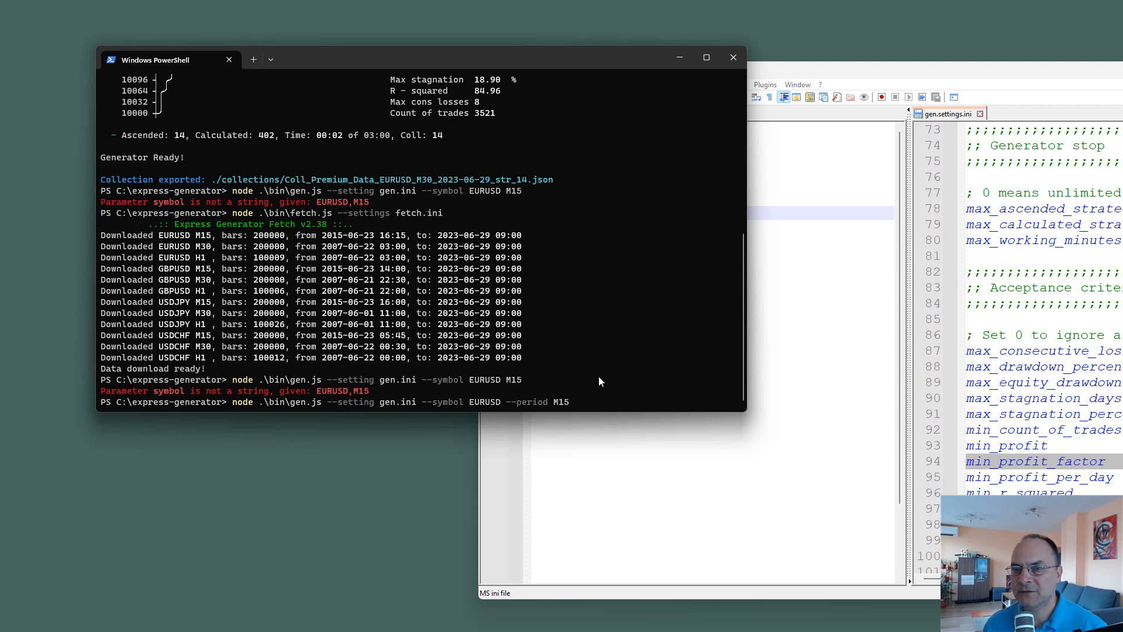
key("Return")
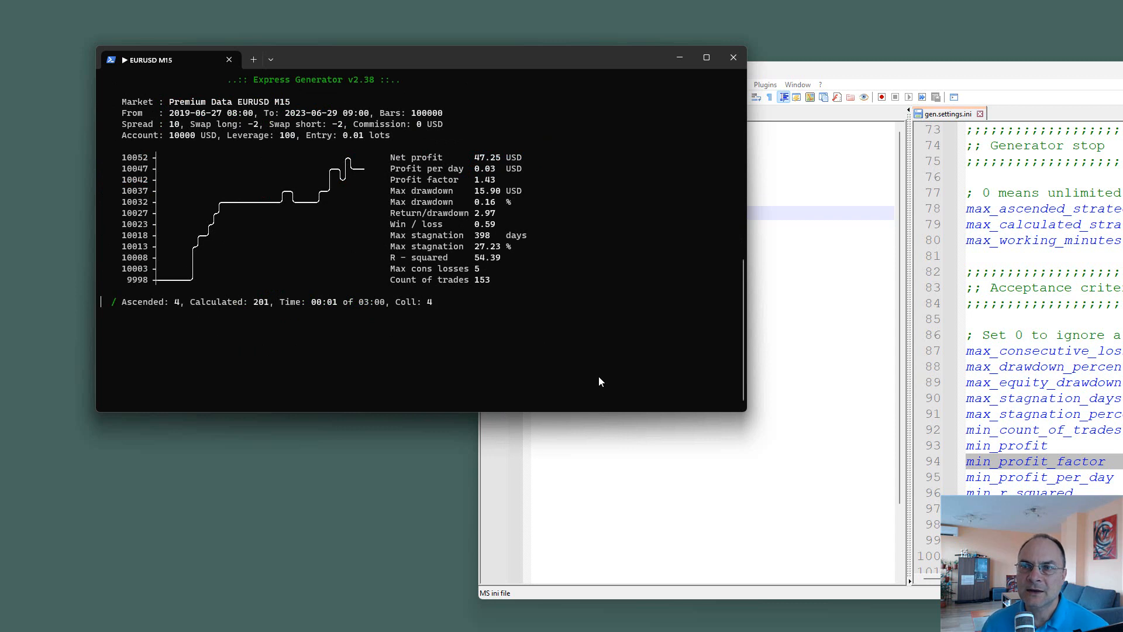
Step: Open a second PowerShell session alongside the EURUSD M15 run and change its directory to C:\express-generator
left_click(253, 59)
key("Up")
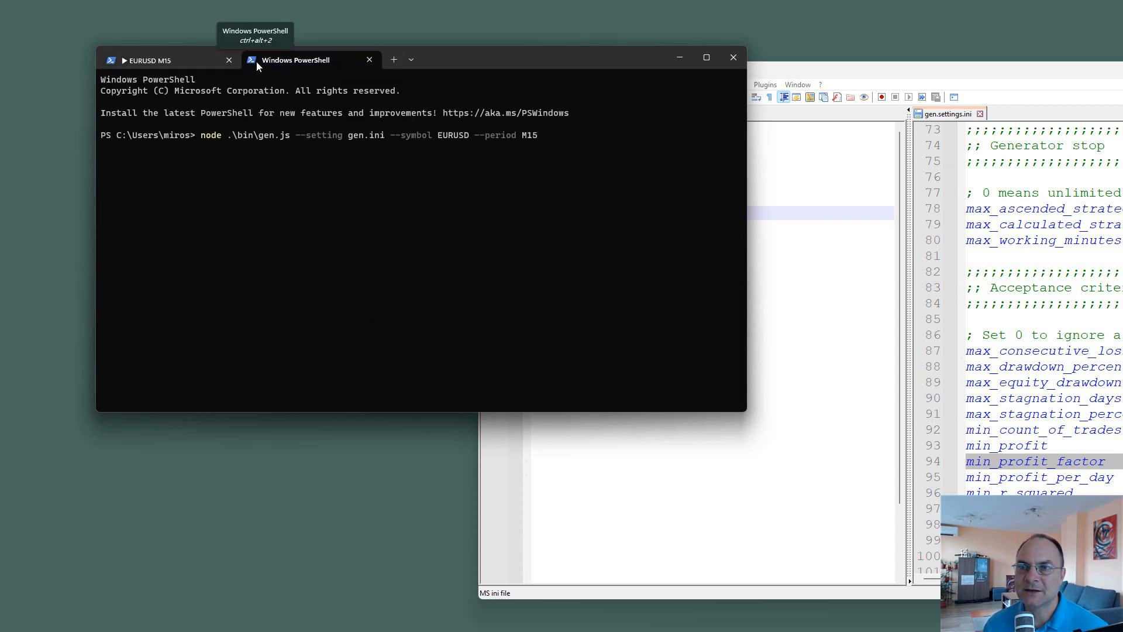
key("Escape")
type("cd \\expre")
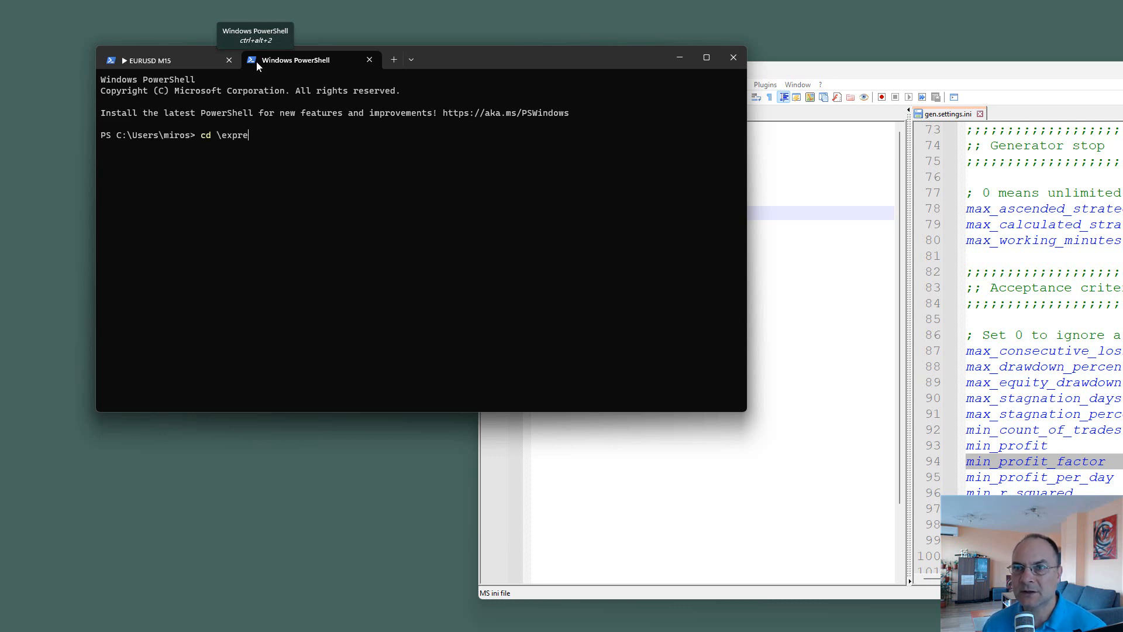
key("Tab")
key("Return")
Step: Reuse the previous generator command with the period changed to M30 and run it for EURUSD
key("Up")
key("Up")
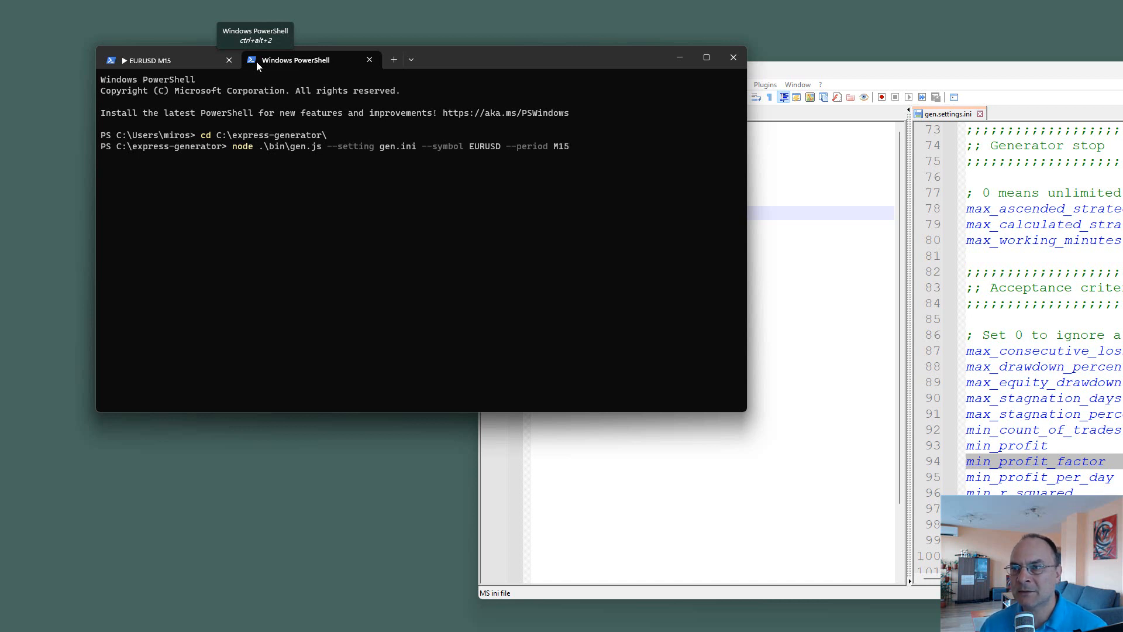
key("BackSpace")
key("BackSpace")
type("30")
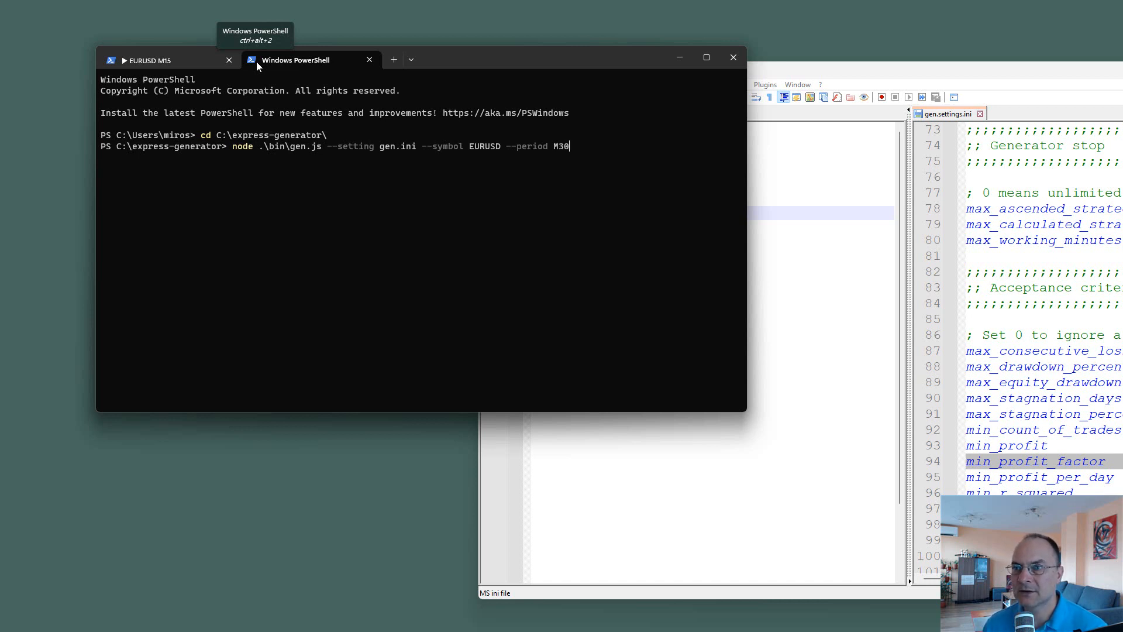
key("Return")
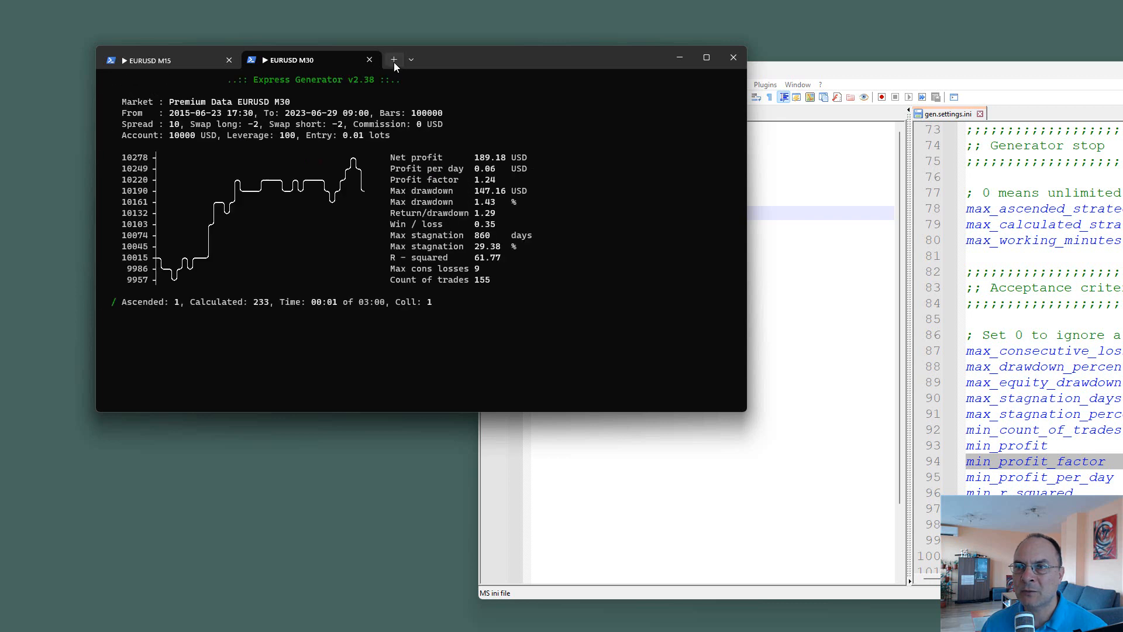
Step: Open a third PowerShell session and change its directory to C:\express-generator
left_click(394, 59)
type("cd \\exp")
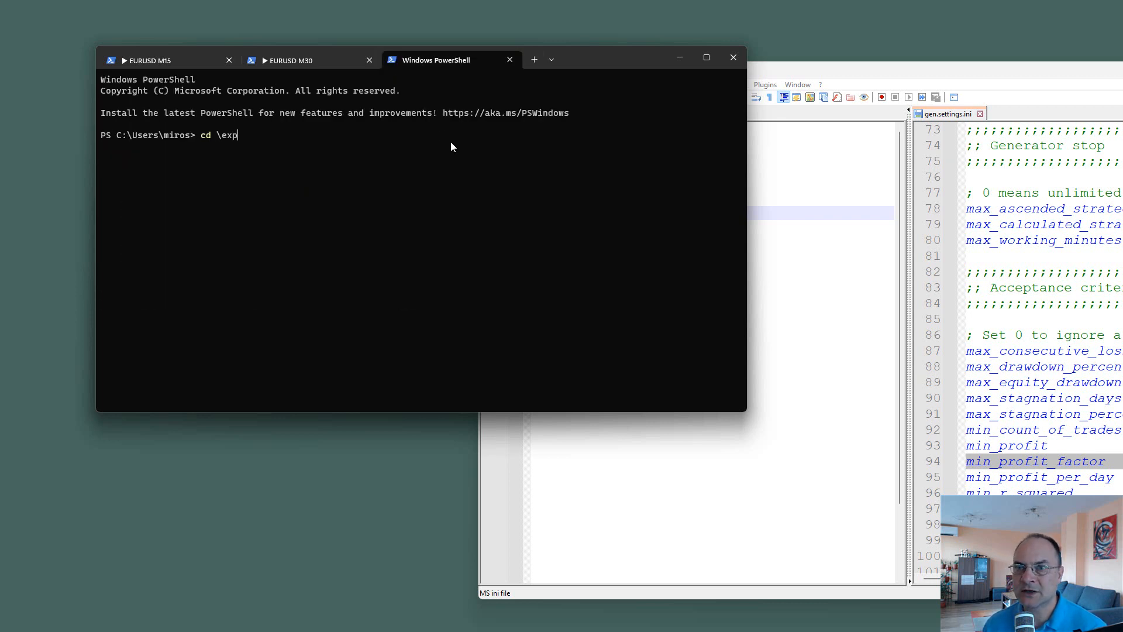
key("Tab")
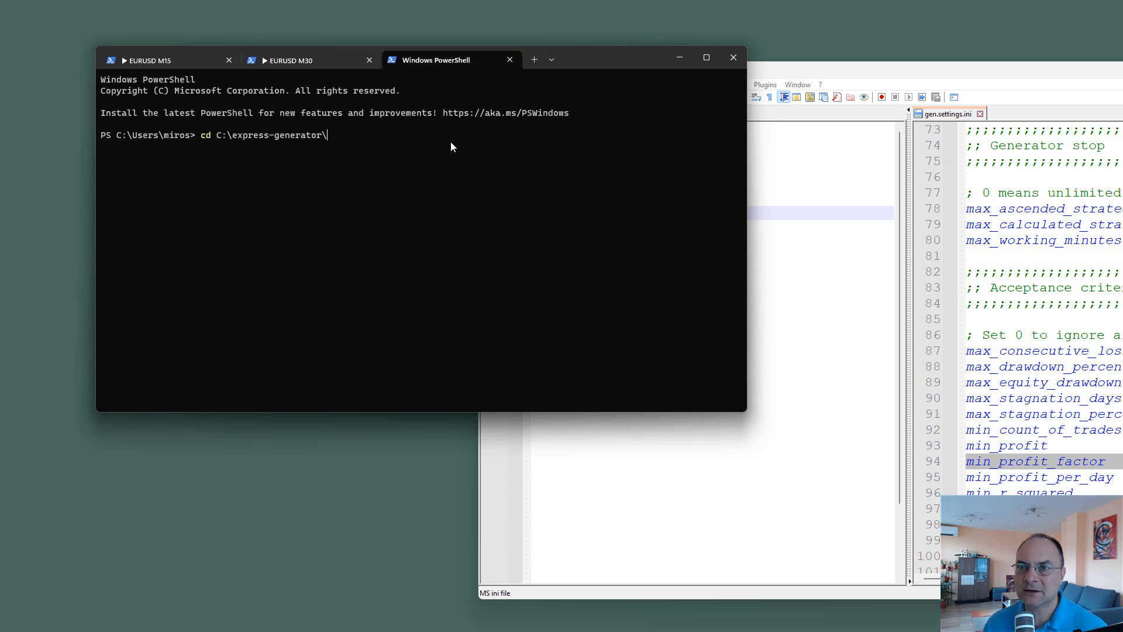
key("Return")
Step: Recall the M30 generator command, replace its symbol with GBPUSD and run it
key("Up")
key("Up")
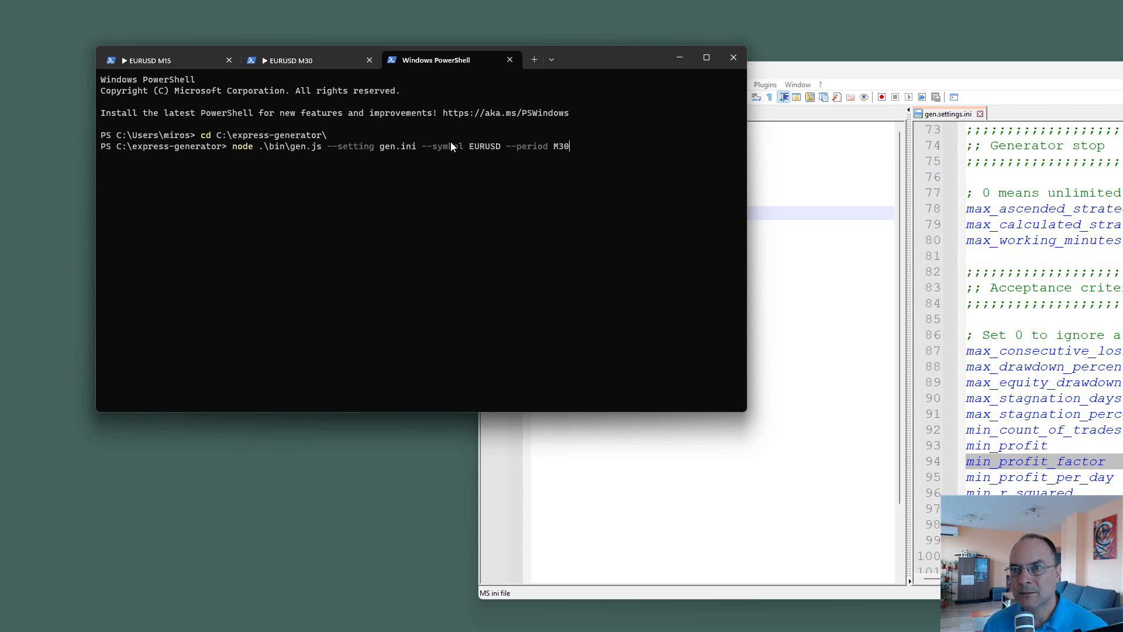
double_click(484, 146)
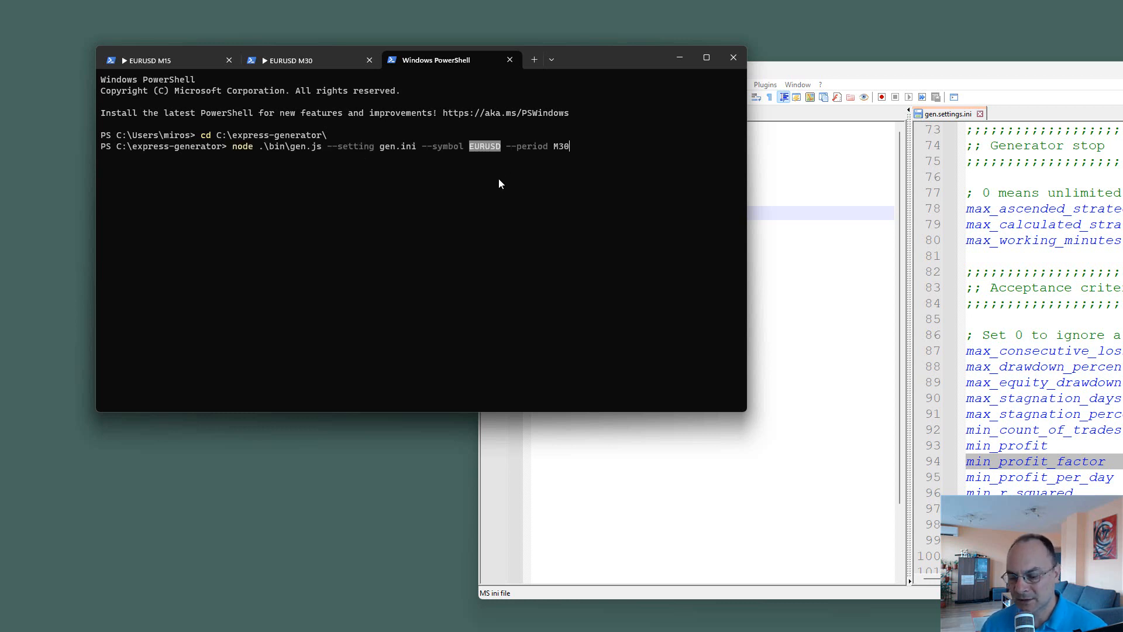
left_click(499, 179)
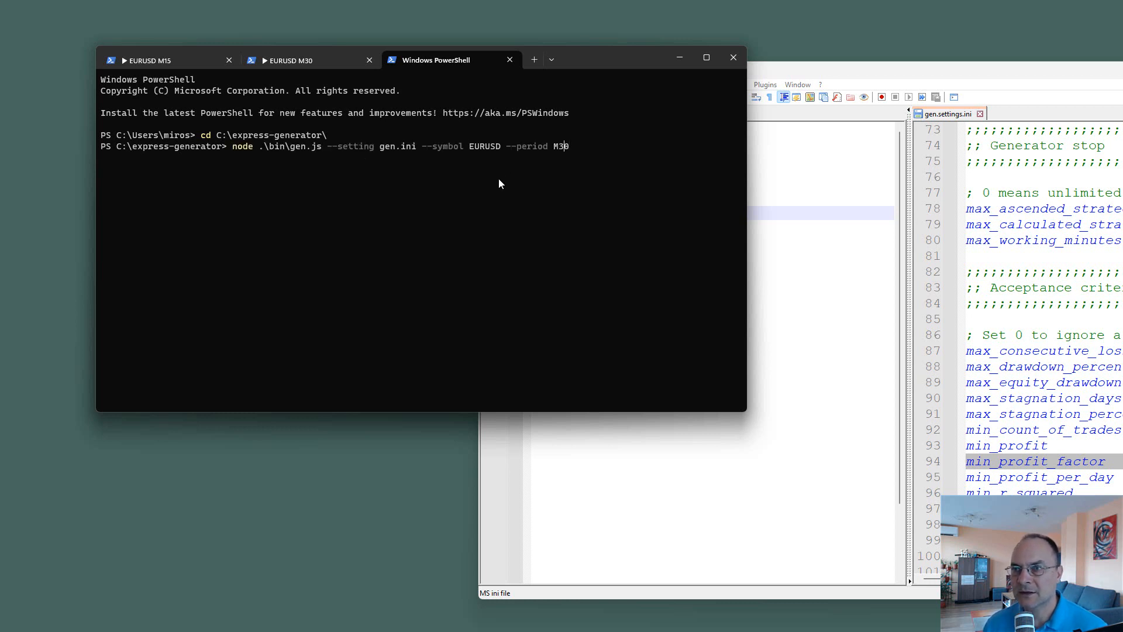
key("BackSpace")
key("BackSpace")
key("BackSpace")
key("BackSpace")
key("BackSpace")
key("BackSpace")
key("BackSpace")
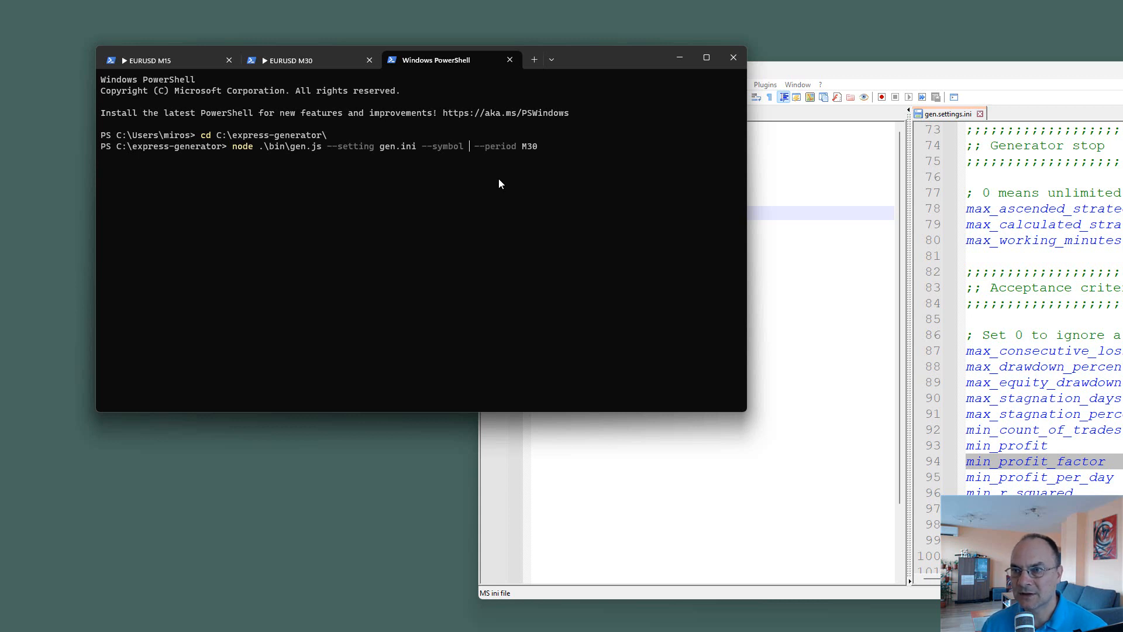
type("GBPUSD")
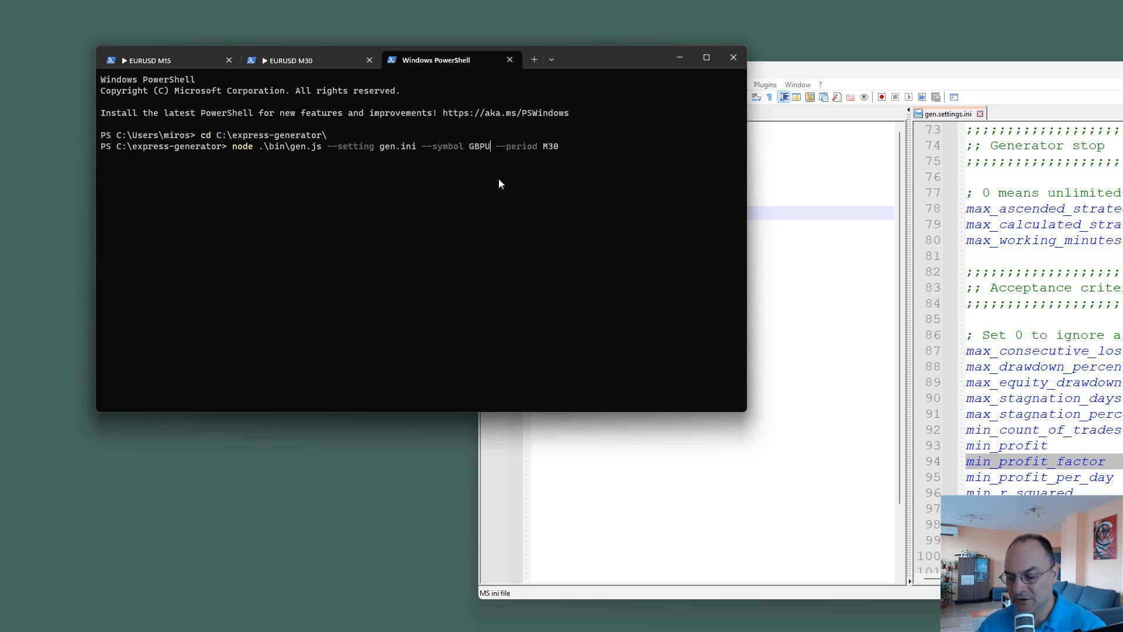
key("Return")
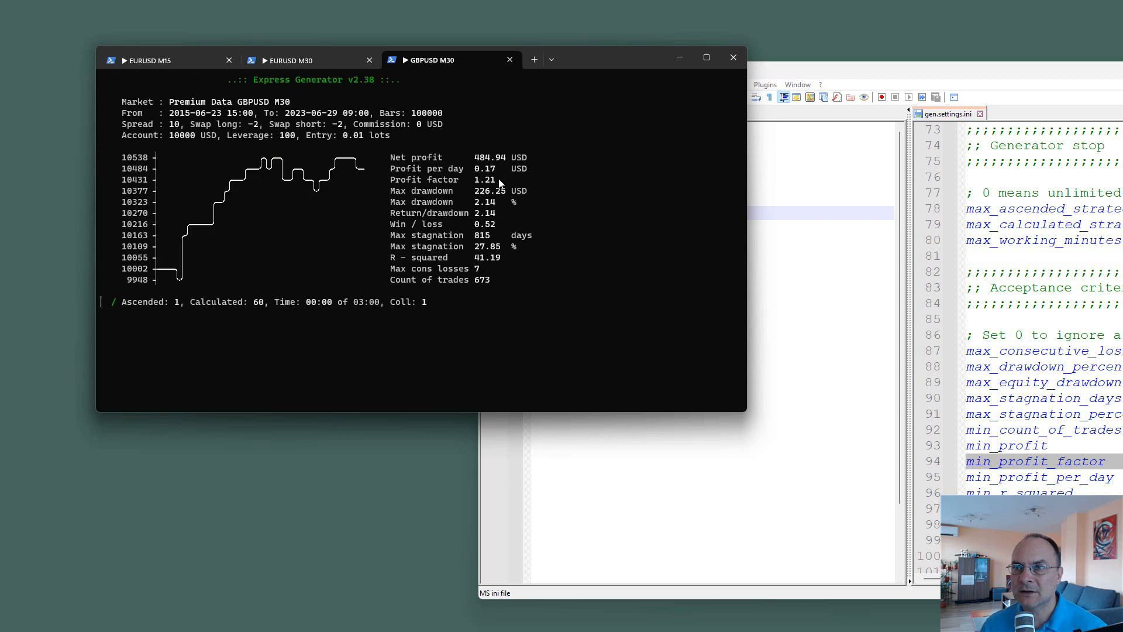
Step: Open a fourth PowerShell session and change its directory to C:\express-generator
left_click(534, 60)
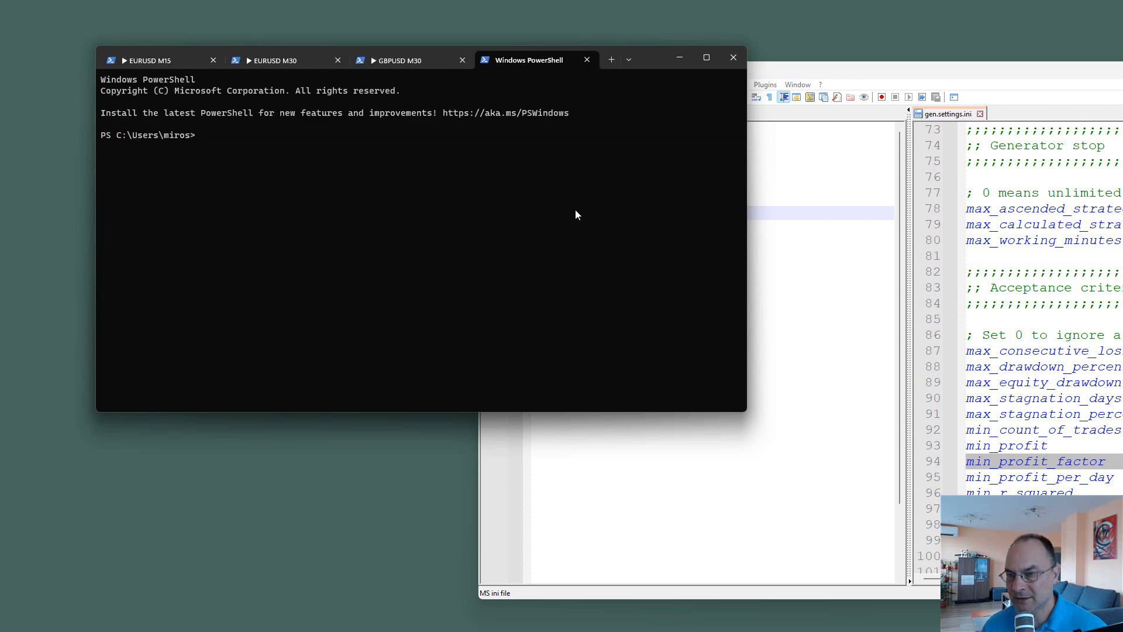
type("cd C:\\ex")
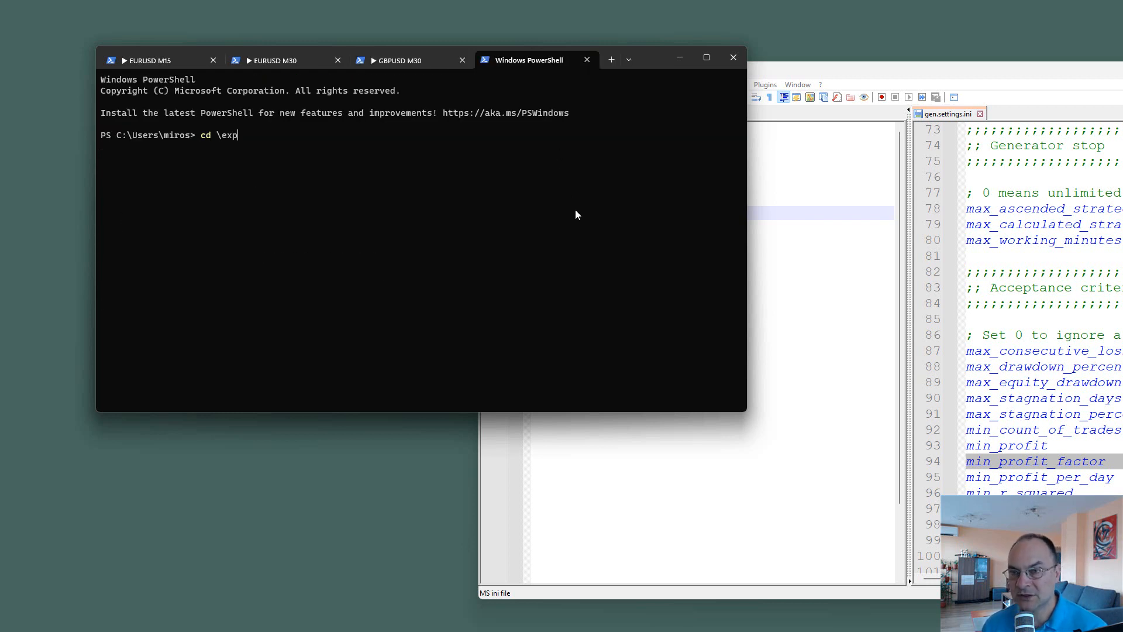
key("Tab")
key("Return")
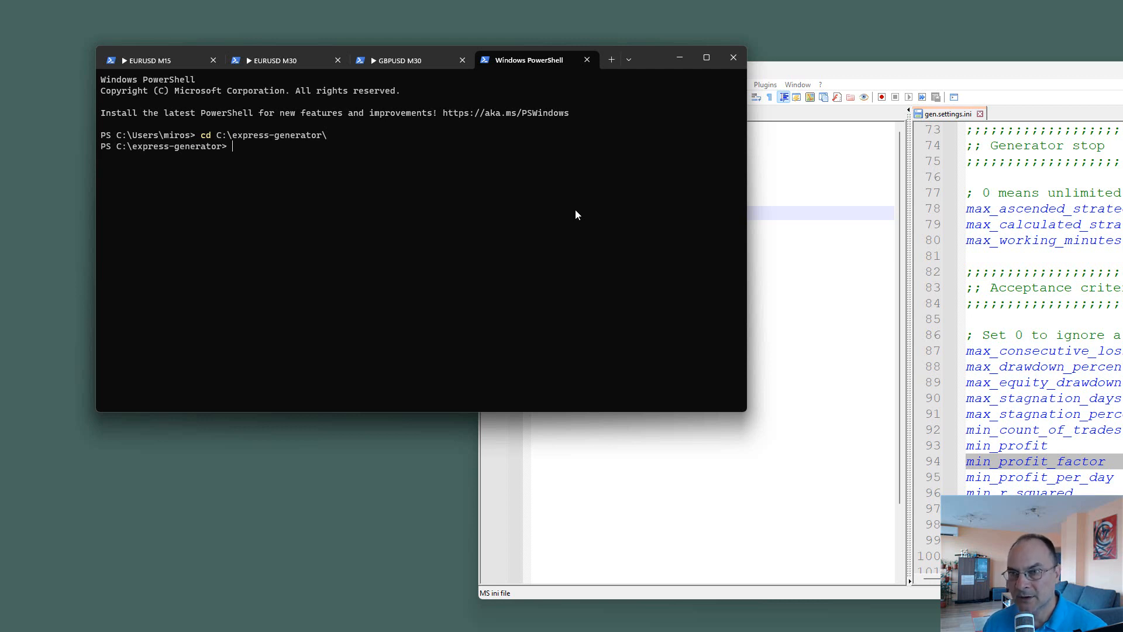
Step: Recall the GBPUSD generator command, set its period to M15 and run it
key("Up")
key("Up")
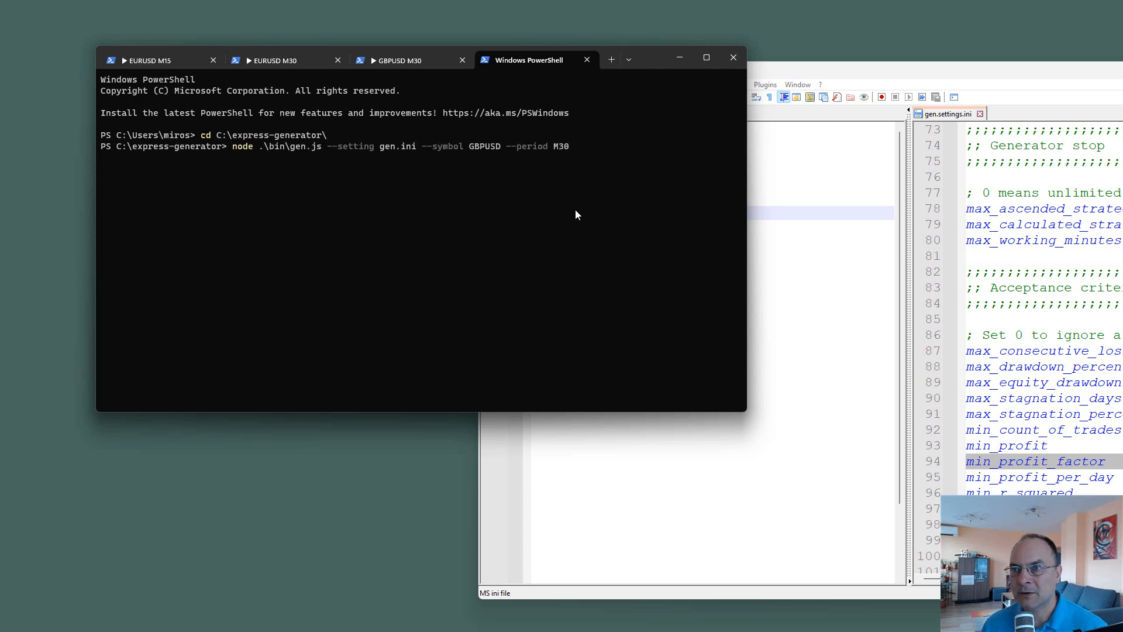
key("BackSpace")
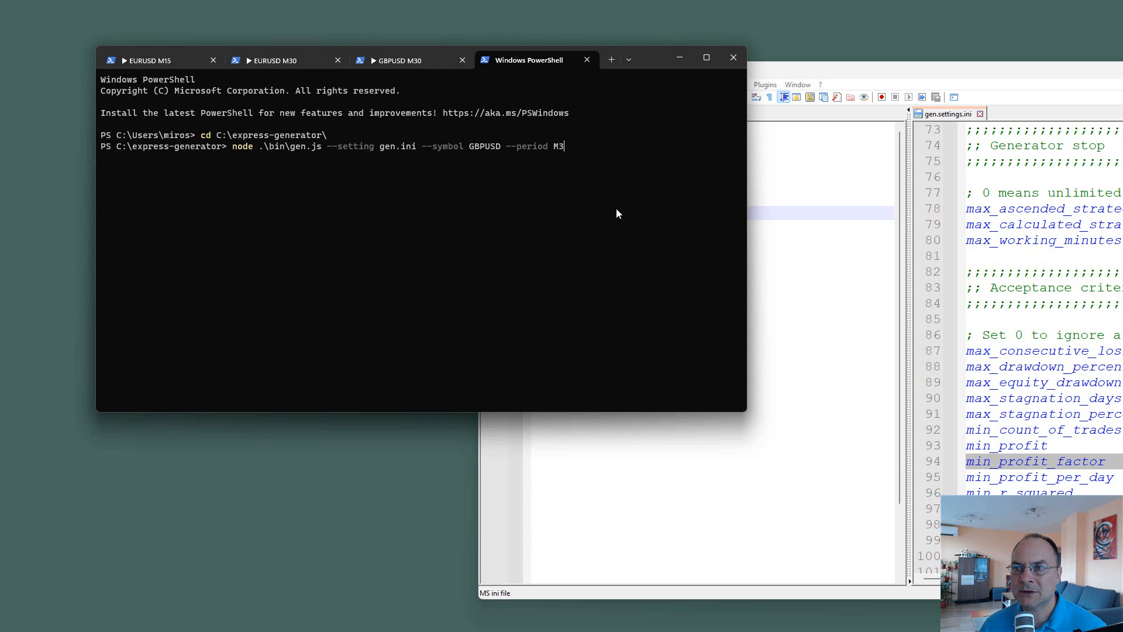
key("BackSpace")
type("15")
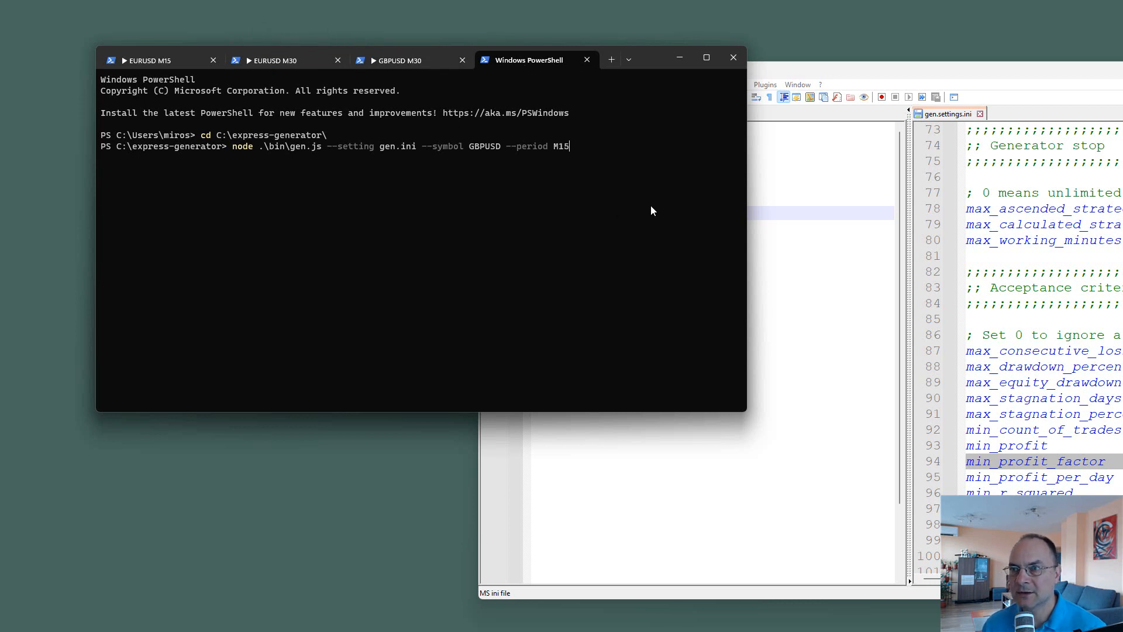
key("Return")
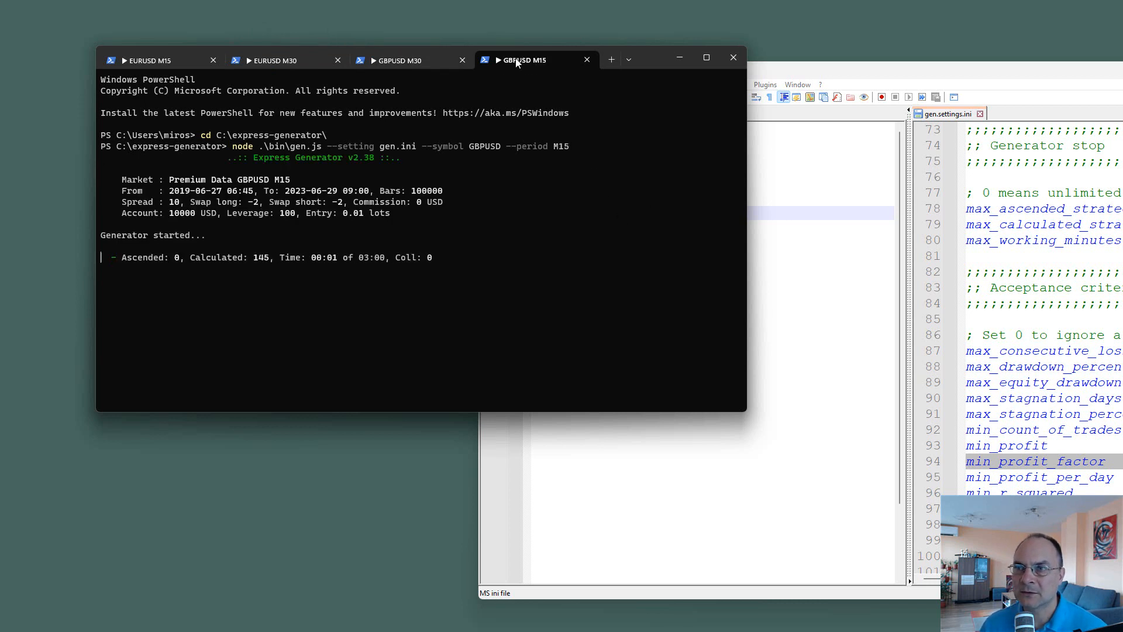
Step: Reorder the sessions so GBPUSD M15 directly follows EURUSD M15, and check the progress of all four generator runs
left_click_drag(509, 62, 276, 67)
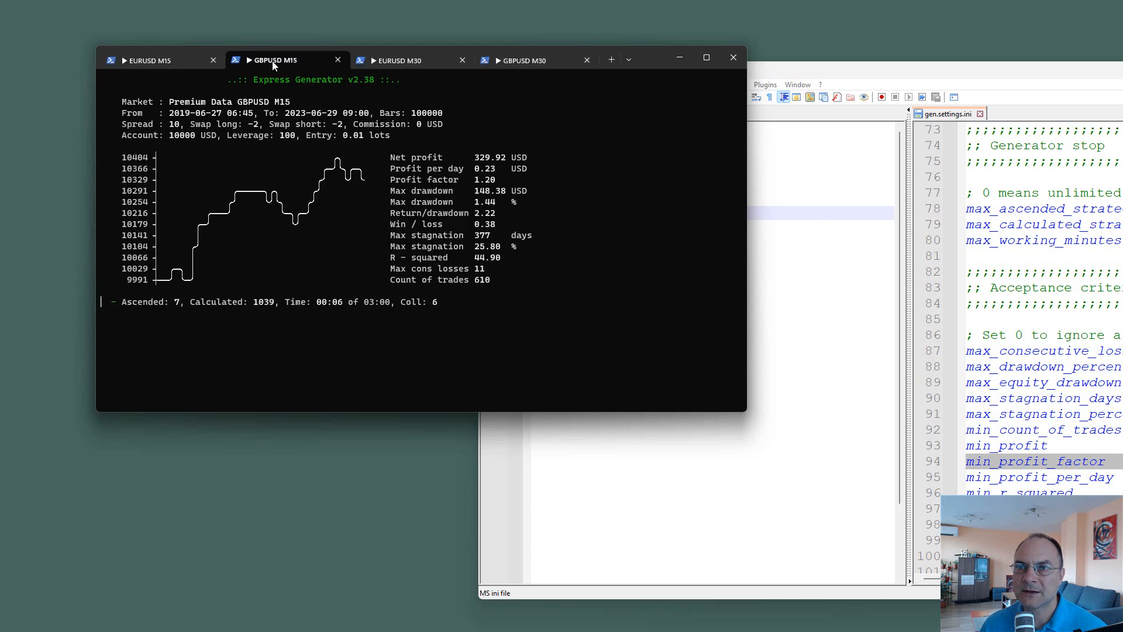
left_click(169, 62)
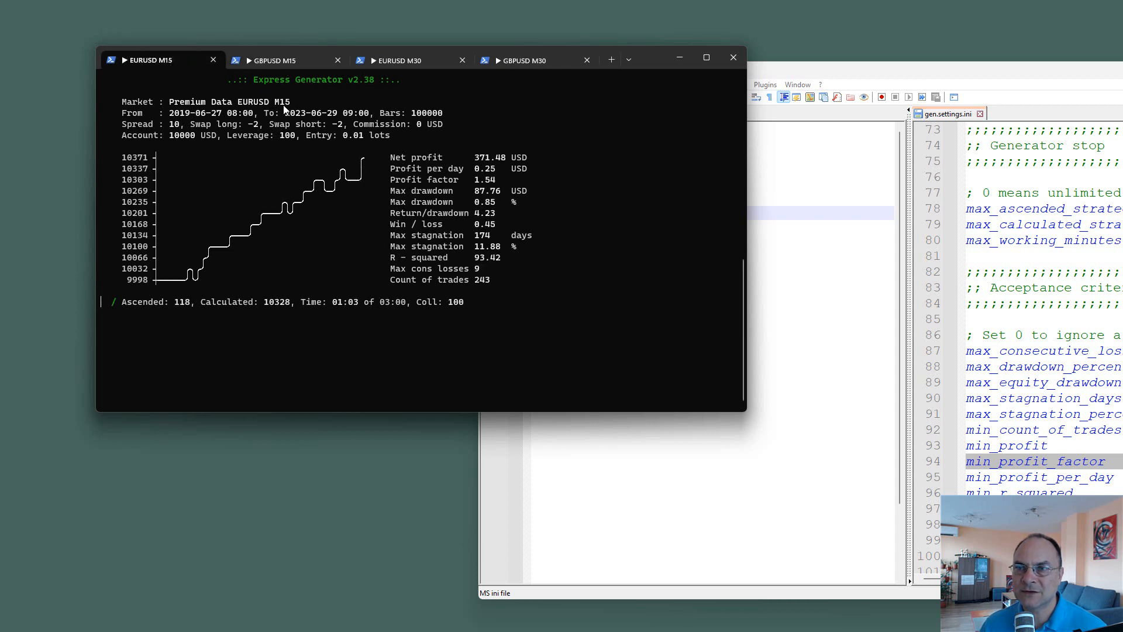
left_click(289, 66)
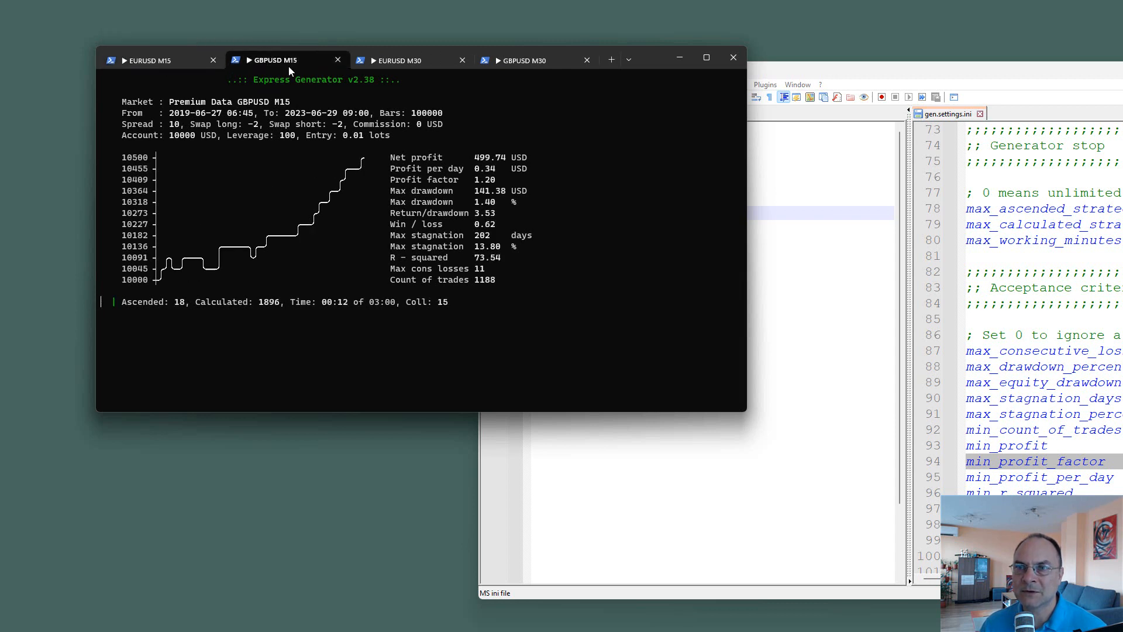
left_click(410, 65)
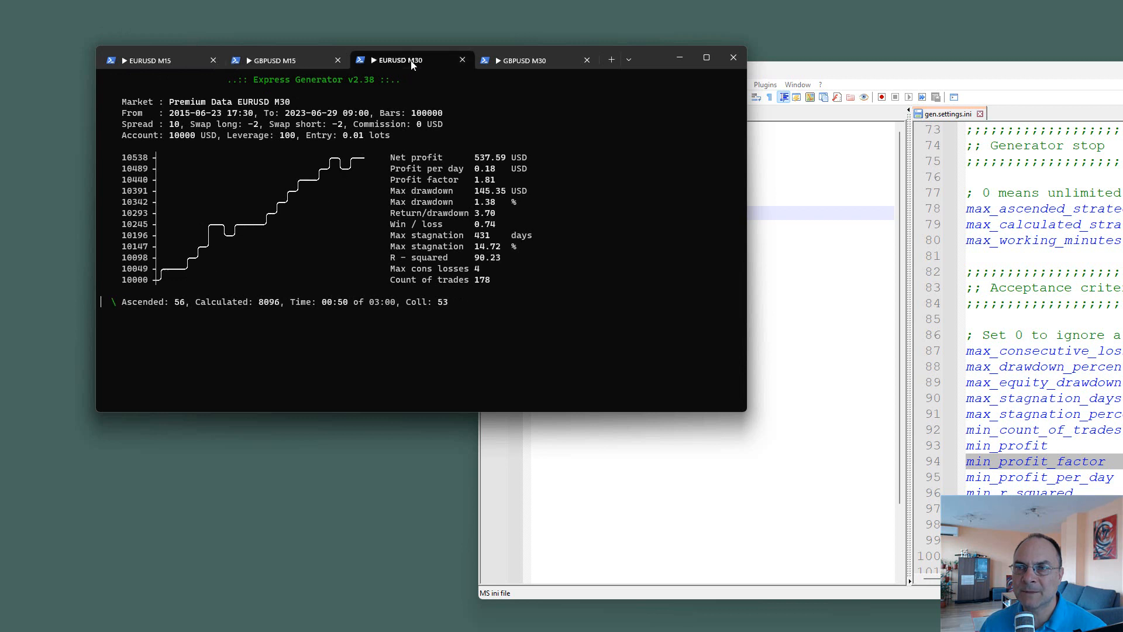
left_click(528, 66)
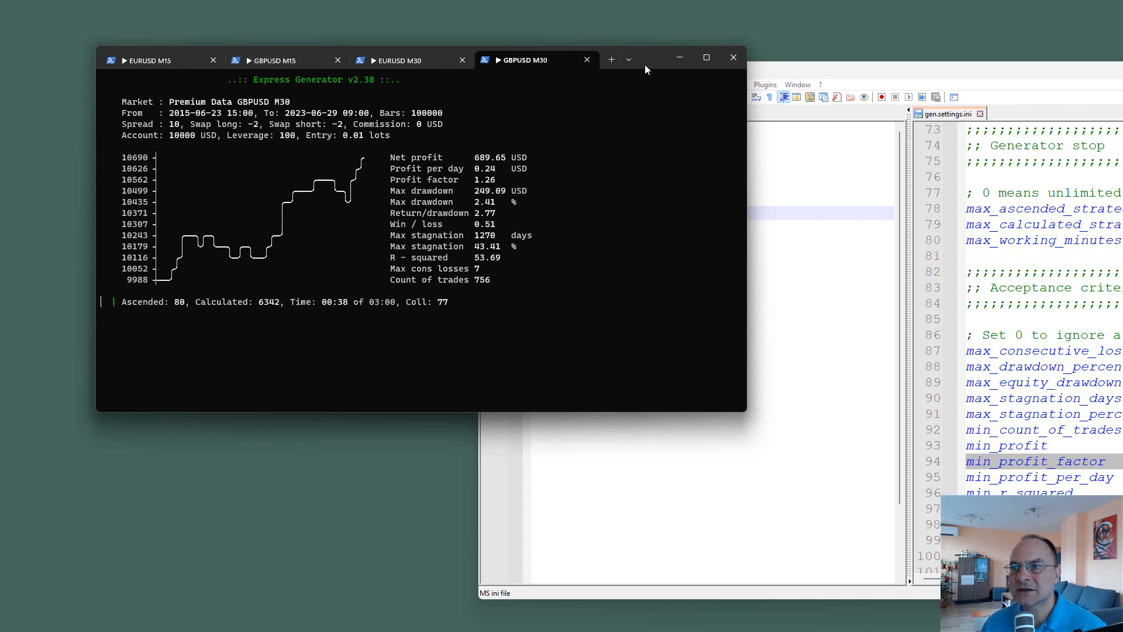
Step: Move the PowerShell window aside and look over the collection, stop and acceptance criteria sections of gen.settings.ini in Notepad++
left_click_drag(645, 65, 601, 55)
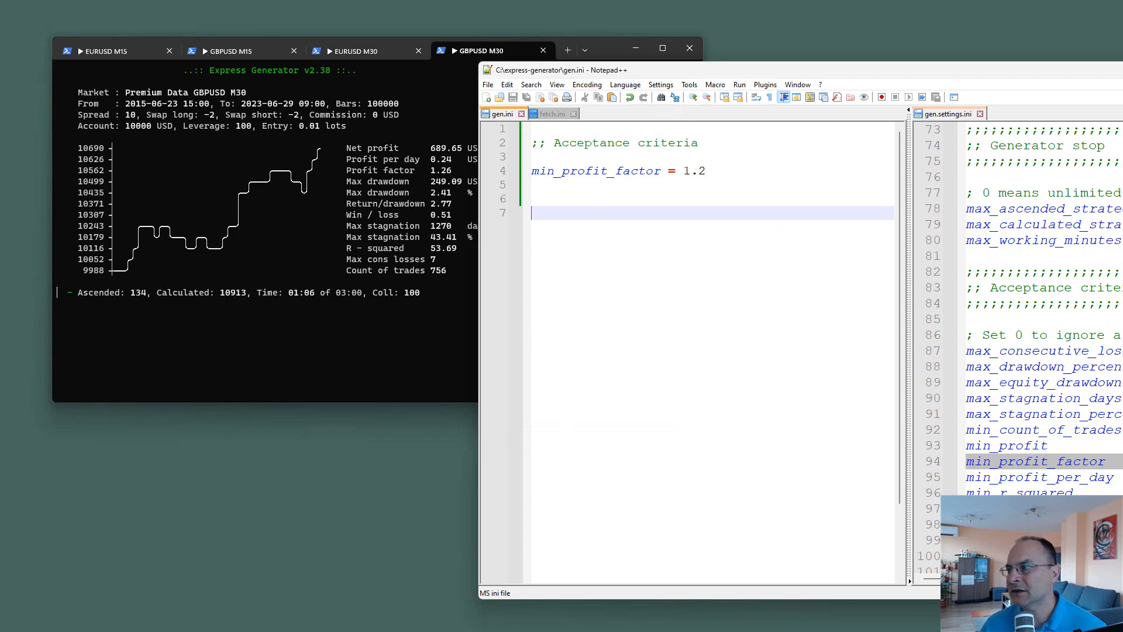
scroll(1018, 351, "down", 20)
scroll(1018, 351, "up", 20)
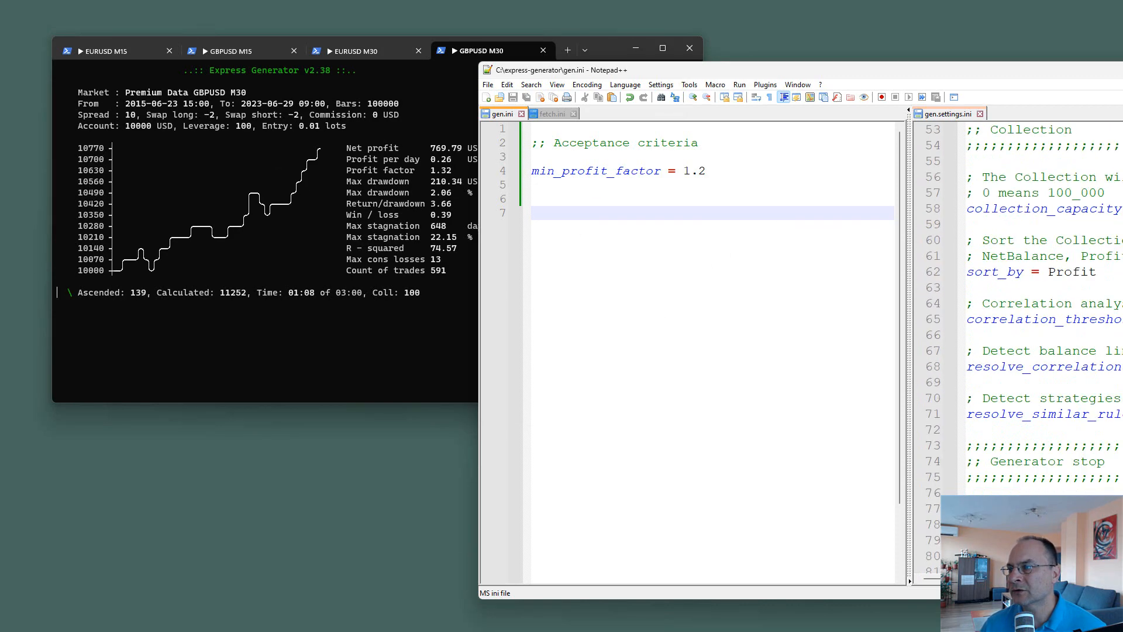
scroll(1018, 351, "down", 7)
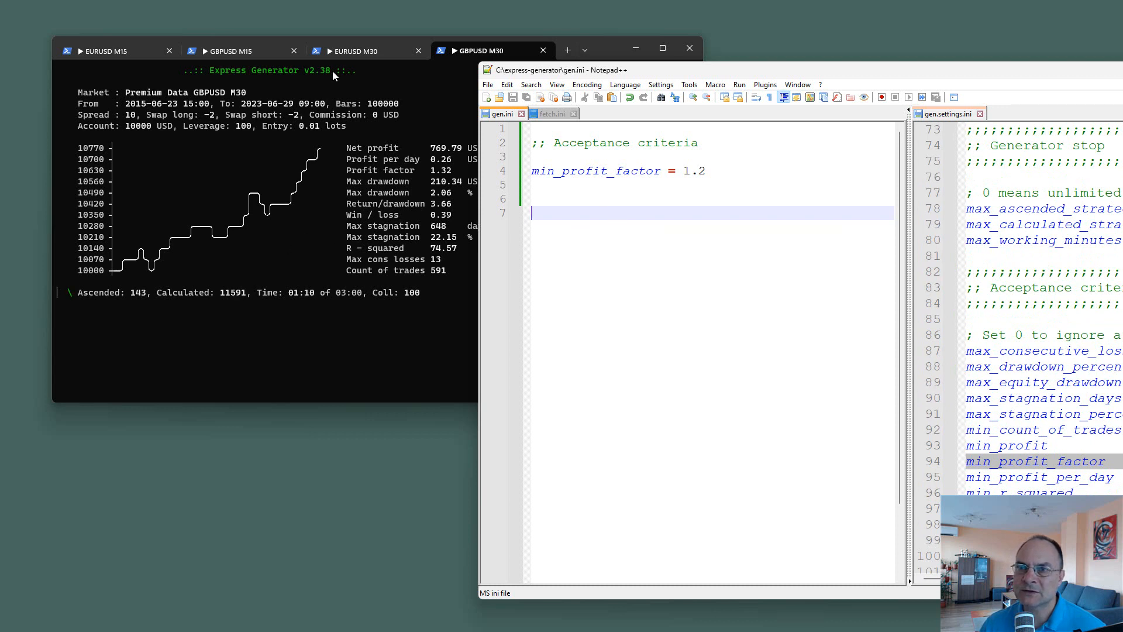
Step: Return to PowerShell and look through the four running generators again, finishing on GBPUSD M30
left_click(346, 54)
left_click(199, 51)
left_click(129, 50)
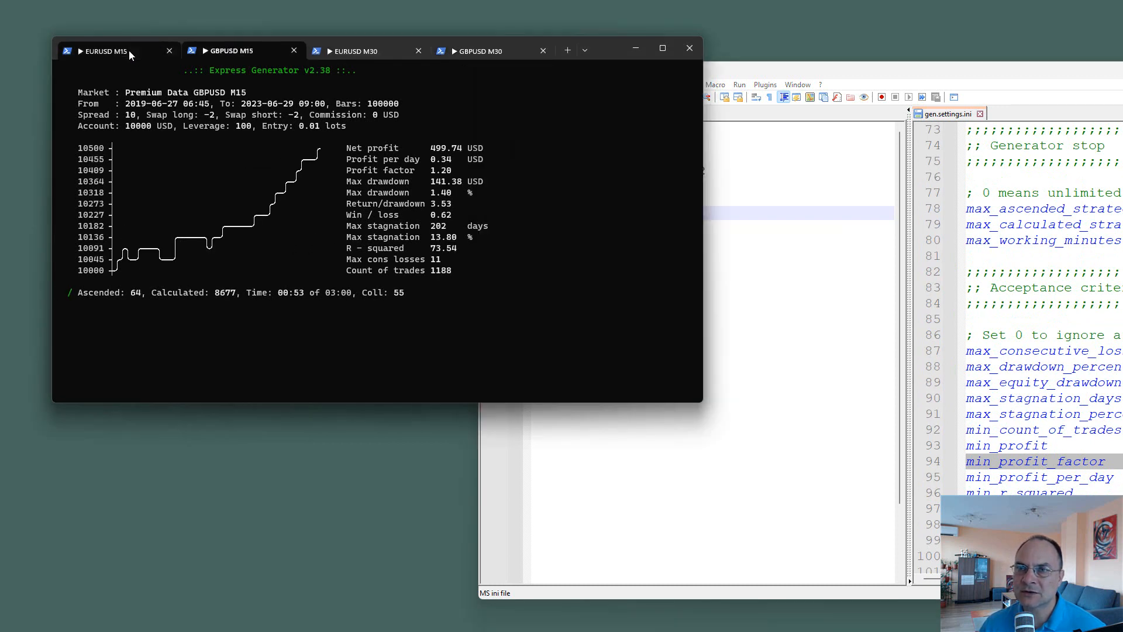
left_click(374, 52)
left_click(484, 52)
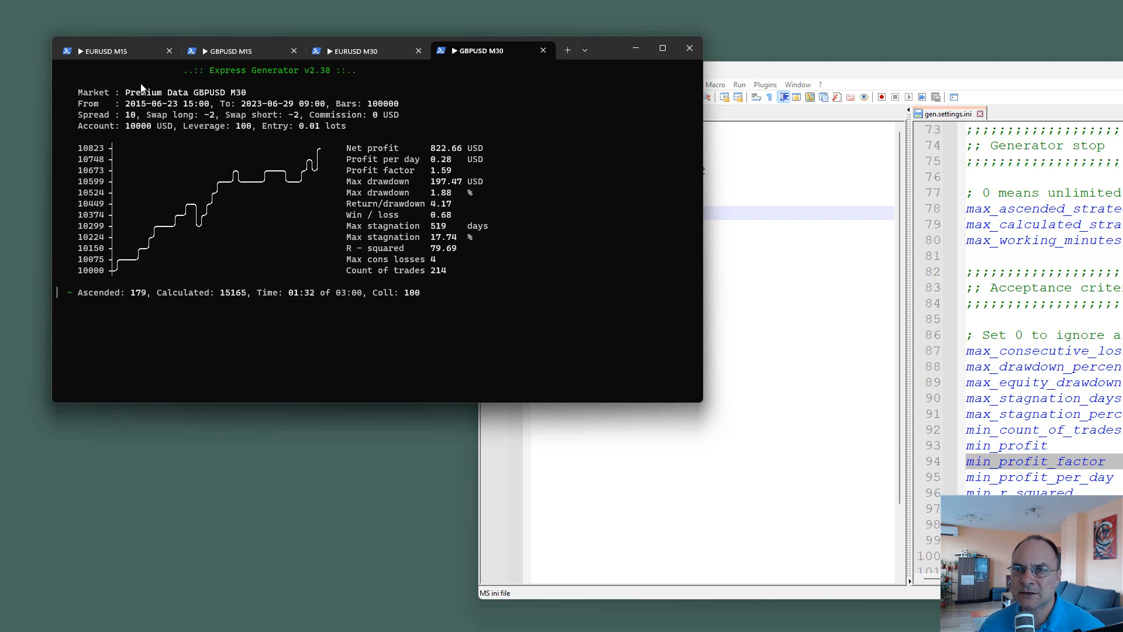
Step: Check the exported collection file name in each of the four generator sessions, from EURUSD M15 to GBPUSD M30
left_click(115, 54)
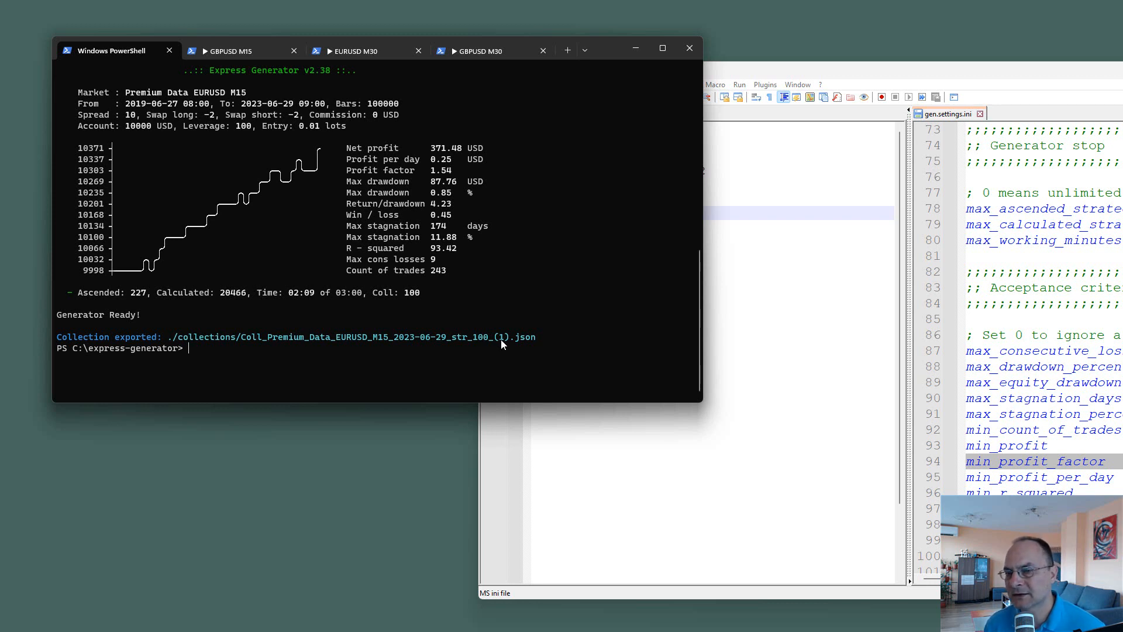
left_click(230, 54)
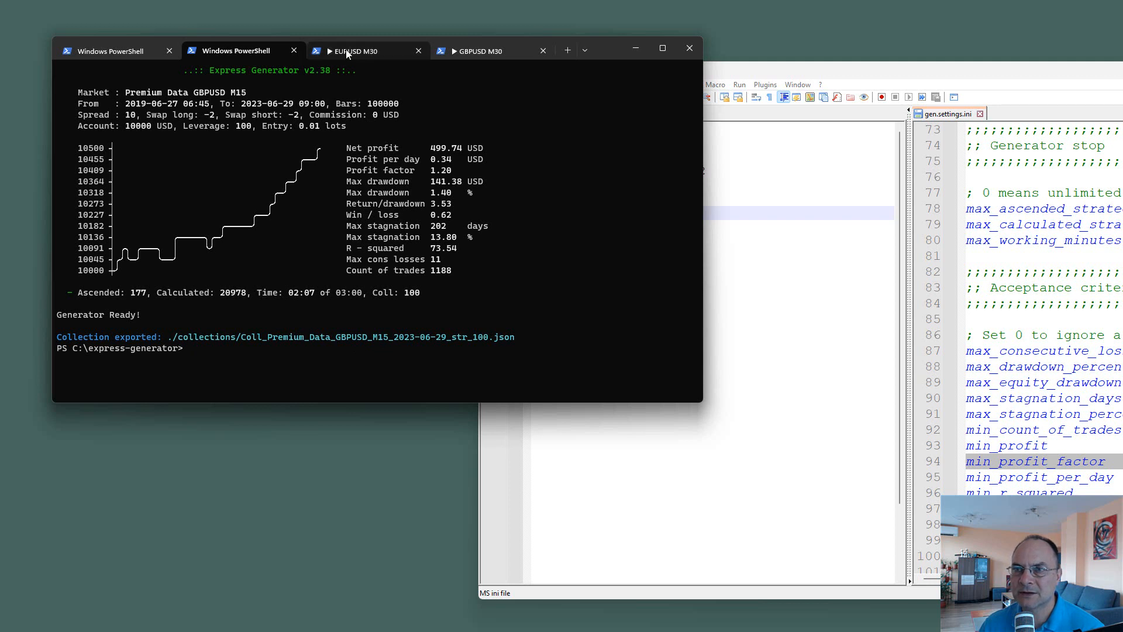
left_click(386, 51)
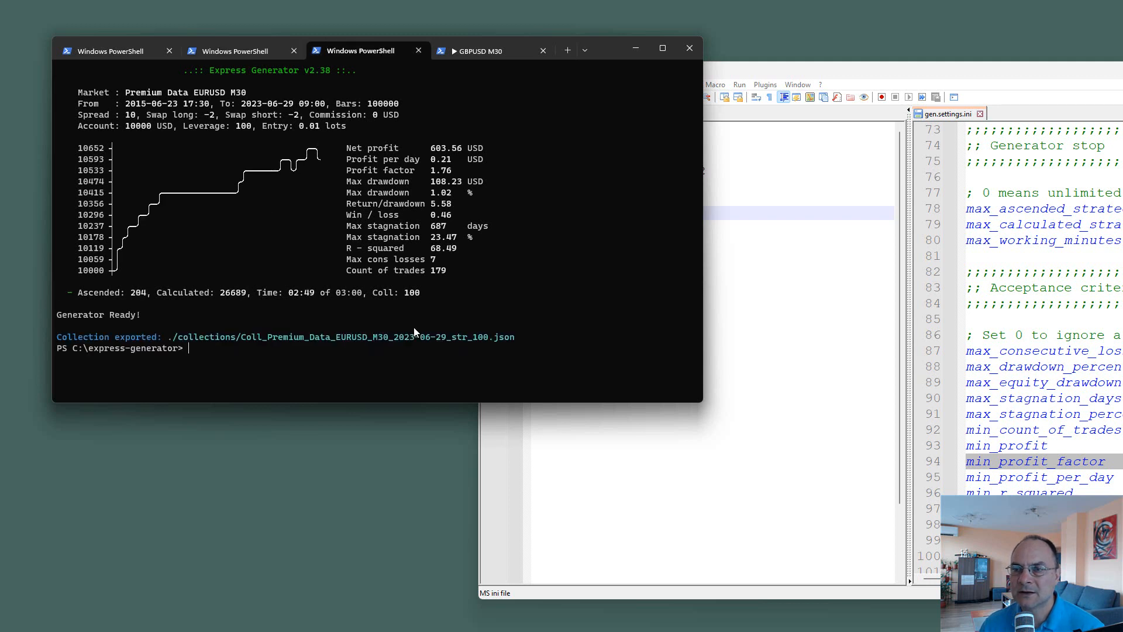
left_click(492, 50)
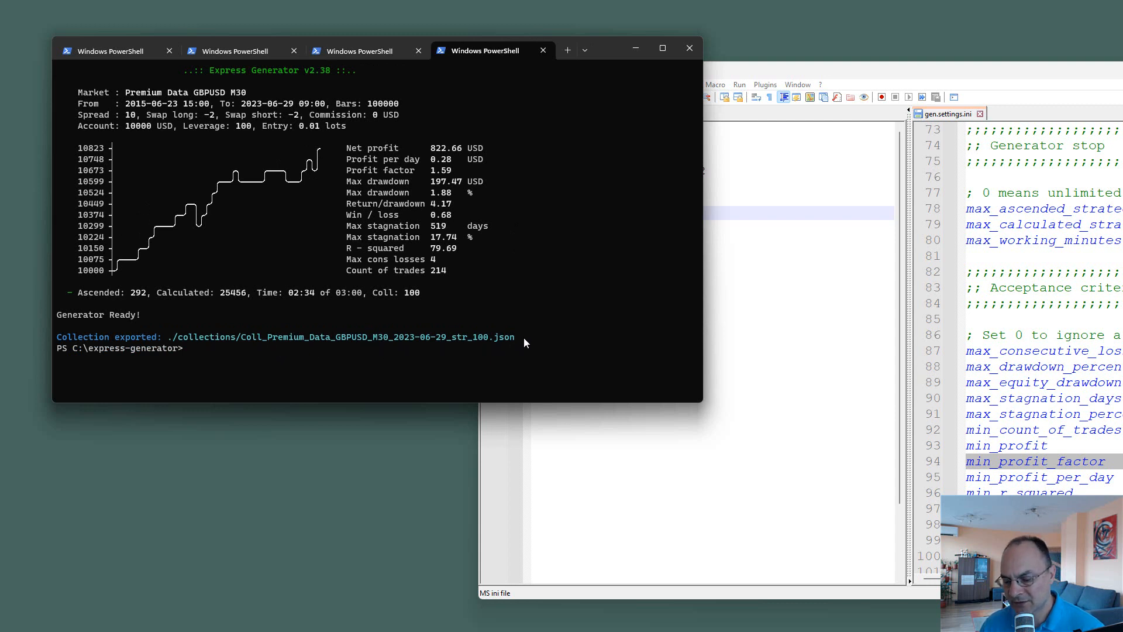
Step: Change to the collections folder in the GBPUSD M30 session and list its files with dir
type("cd col")
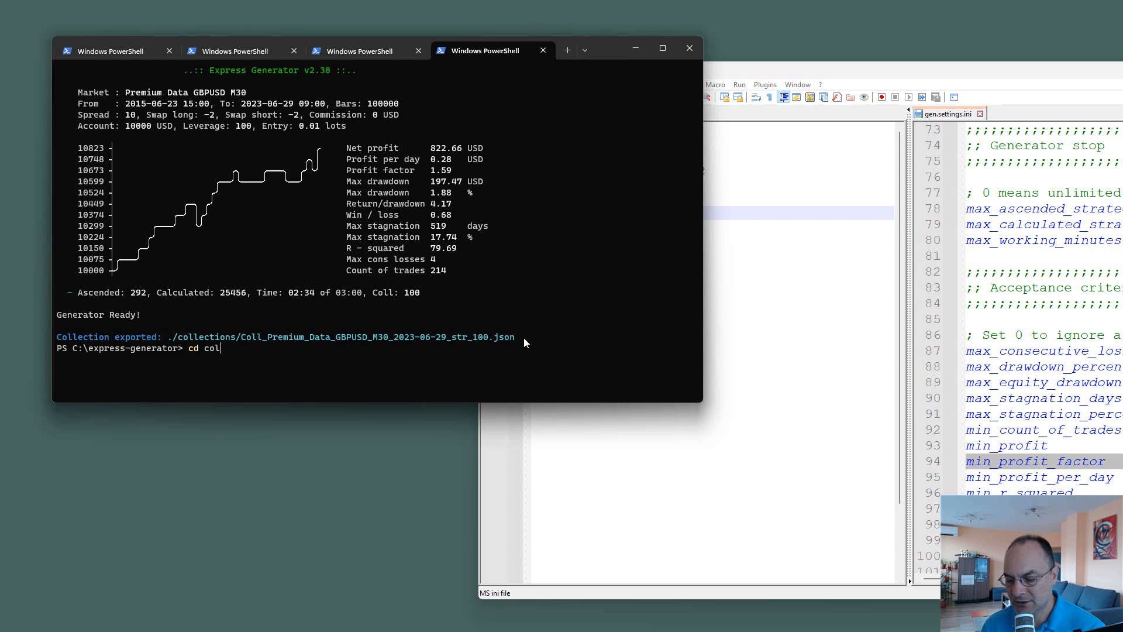
type("lections")
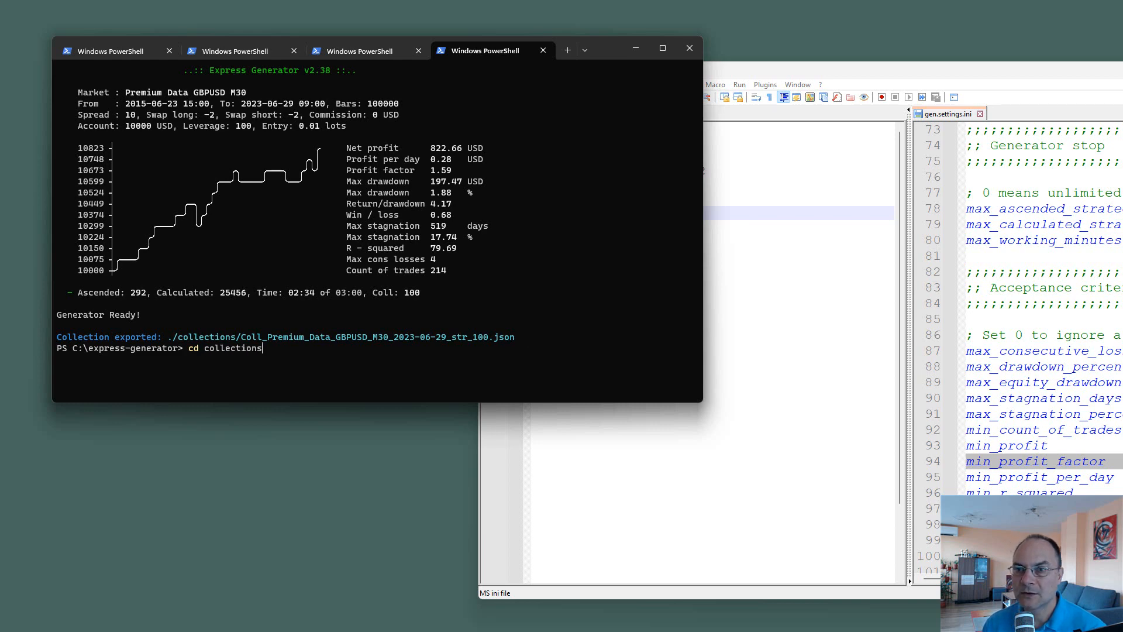
key("Return")
type("dir")
key("Return")
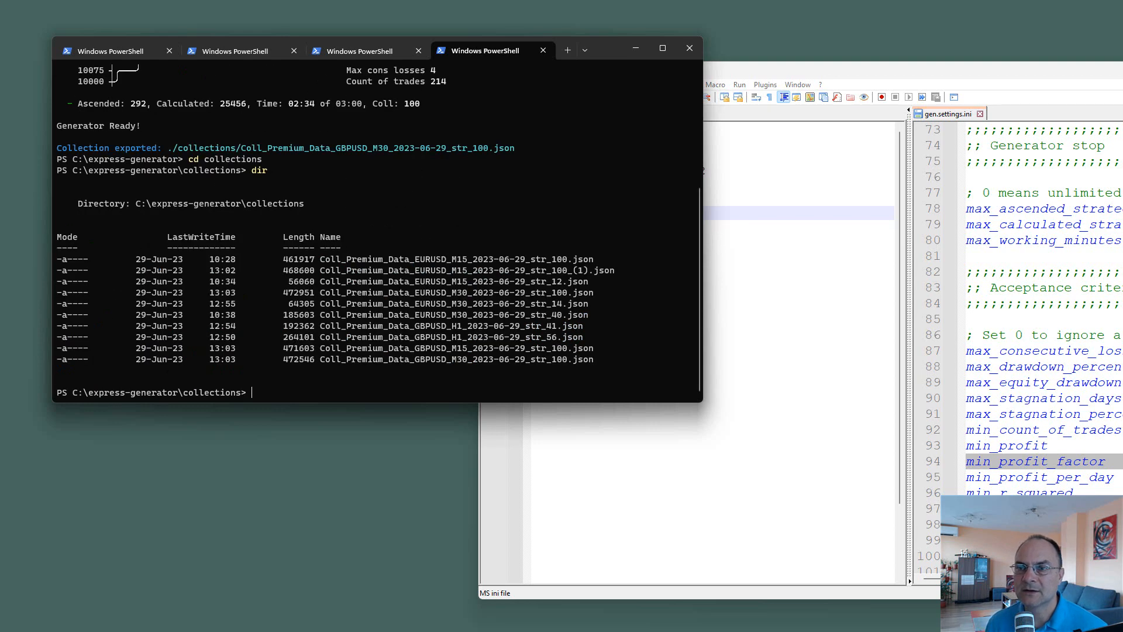